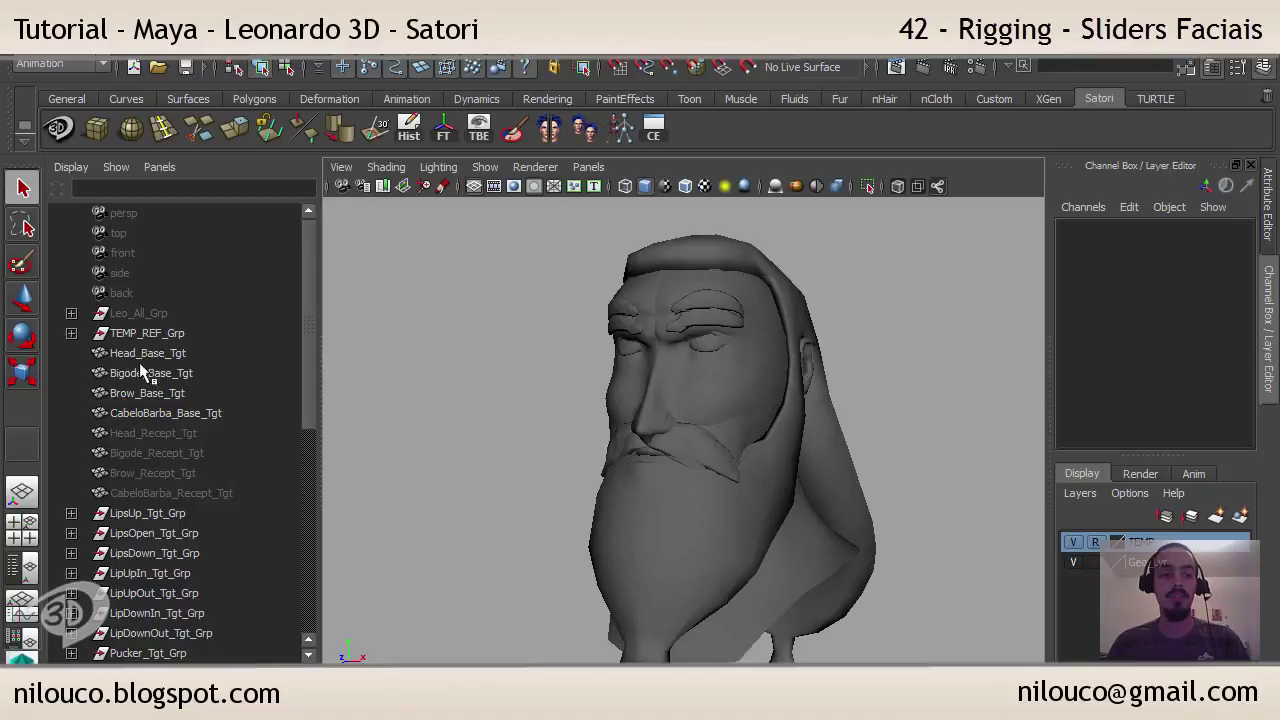
# Step: Expand the TEMP_REF_Grp reference group and delete the TEMP display layer
pyautogui.click(72, 333)
pyautogui.click(170, 338)
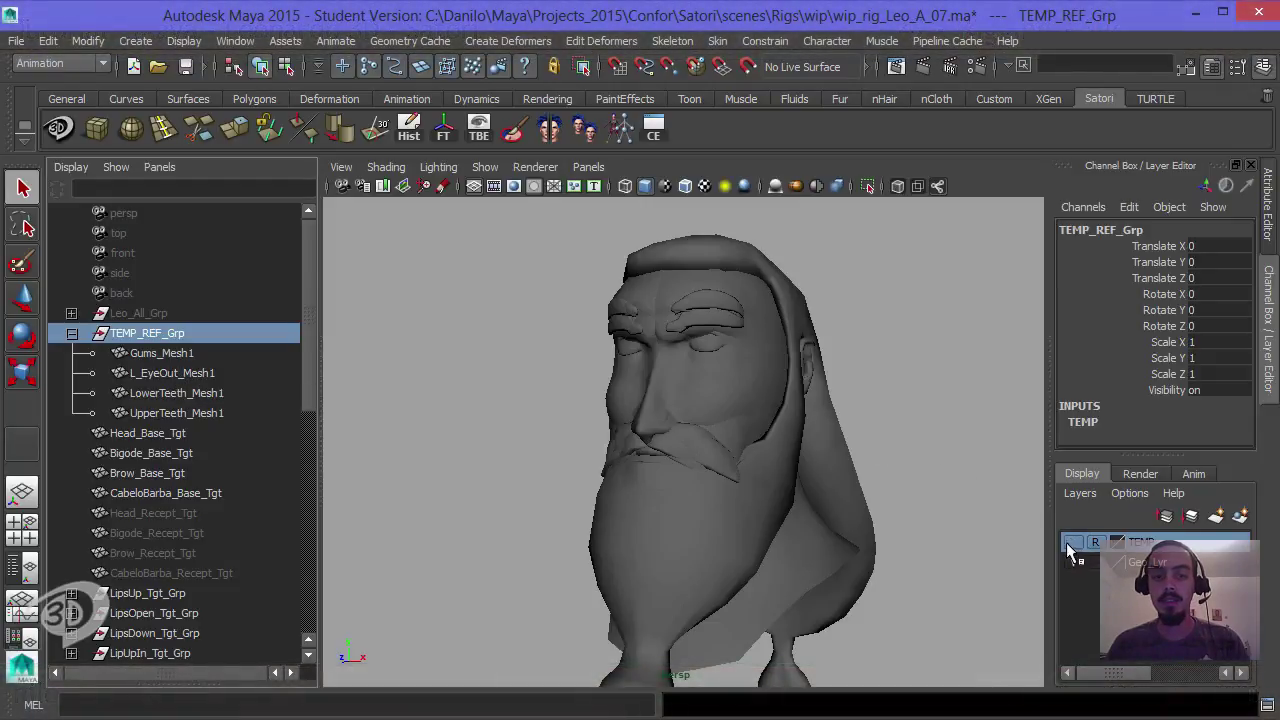
pyautogui.rightClick(1130, 543)
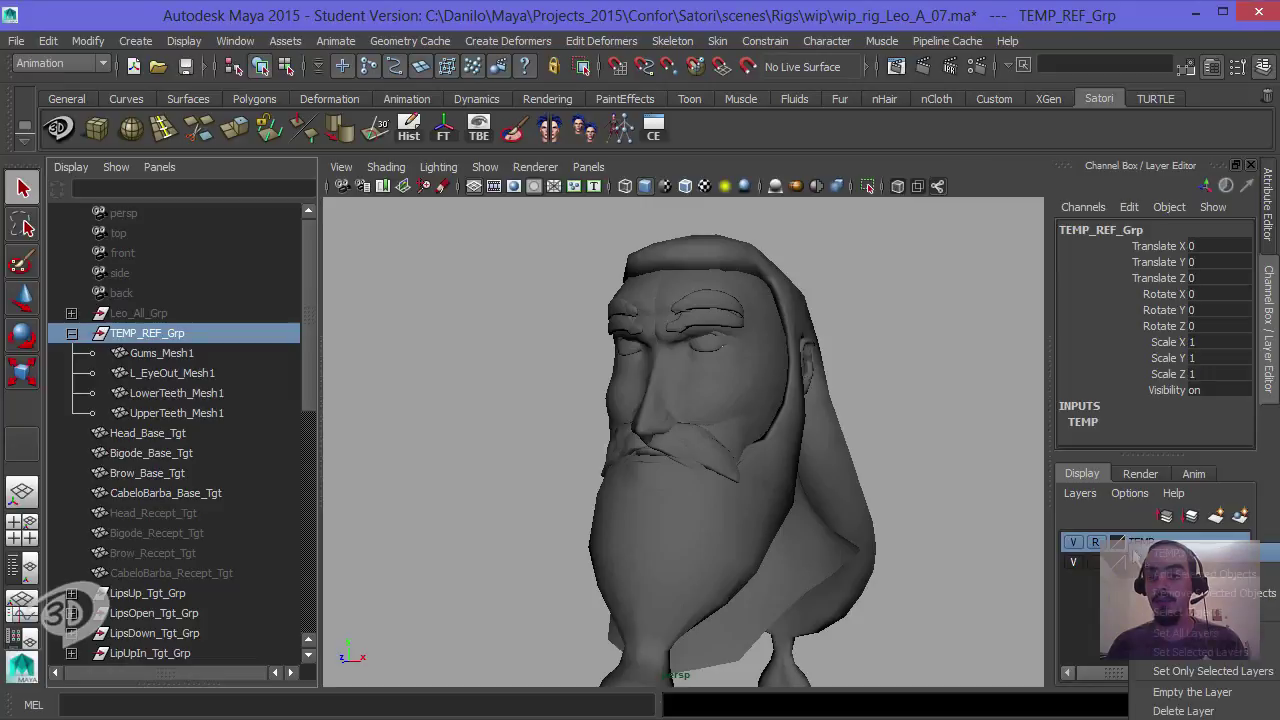
pyautogui.moveTo(1203, 681)
pyautogui.click(1186, 711)
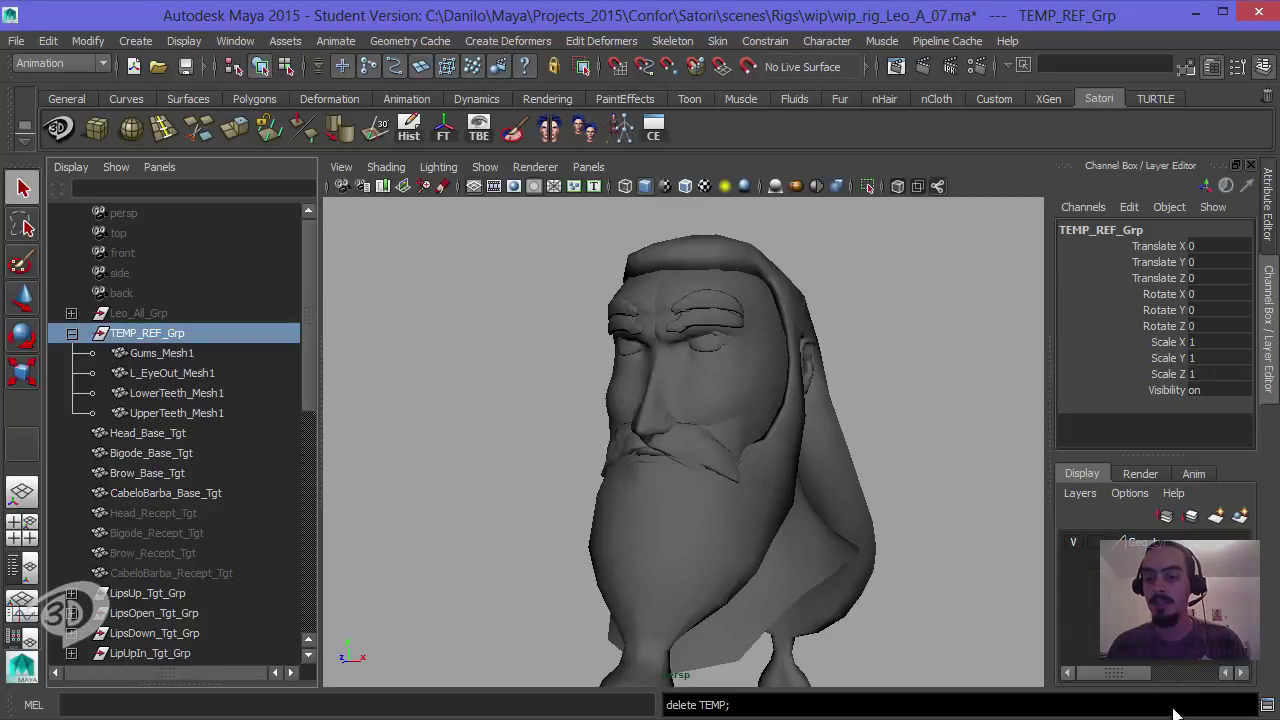
# Step: Delete TEMP_REF_Grp together with its gums, eye and teeth reference meshes
pyautogui.click(141, 313)
pyautogui.click(139, 332)
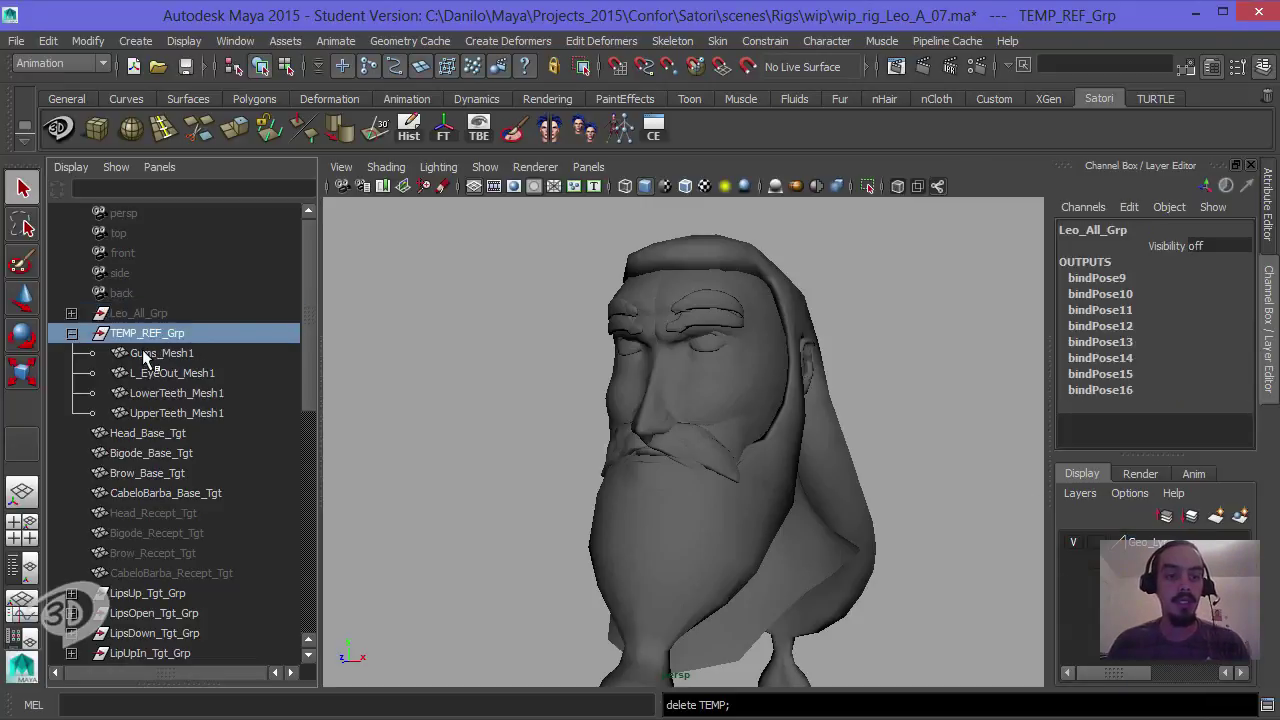
pyautogui.press('Delete')
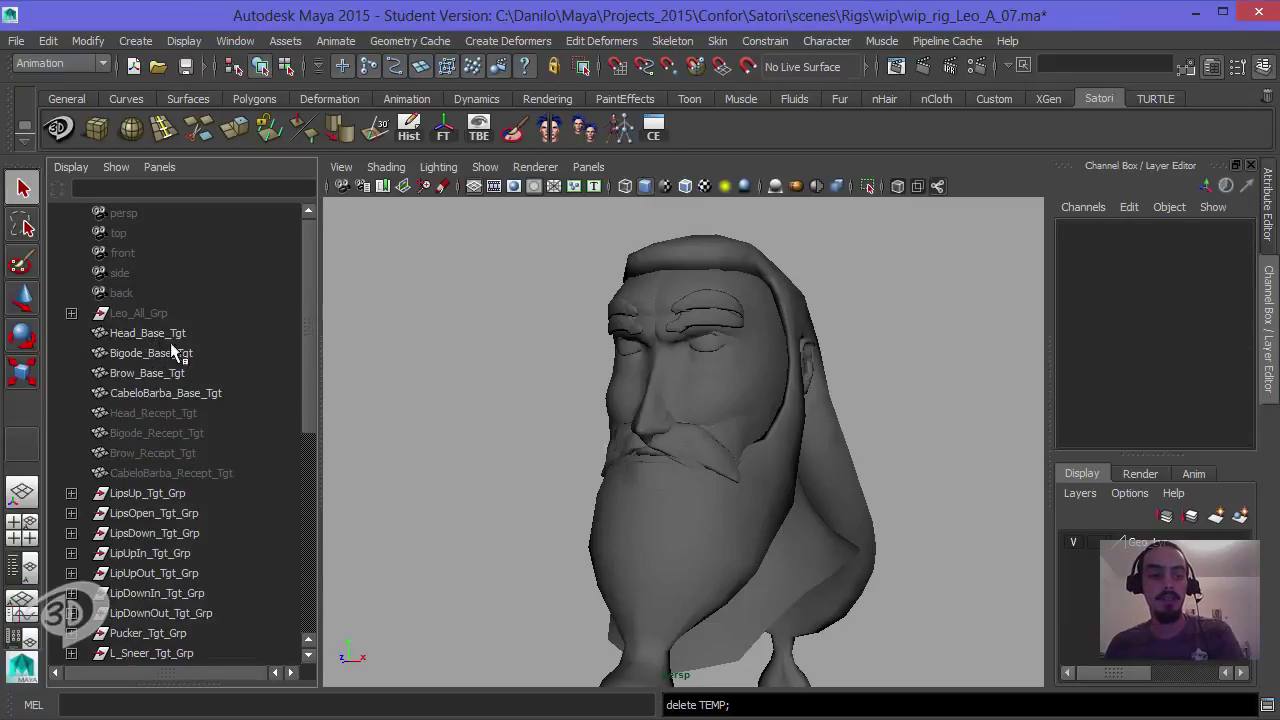
# Step: Hide the Head, Bigode, Brow and CabeloBarba Base_Tgt meshes and combine them in one group
pyautogui.moveTo(175, 338); pyautogui.dragTo(174, 400)
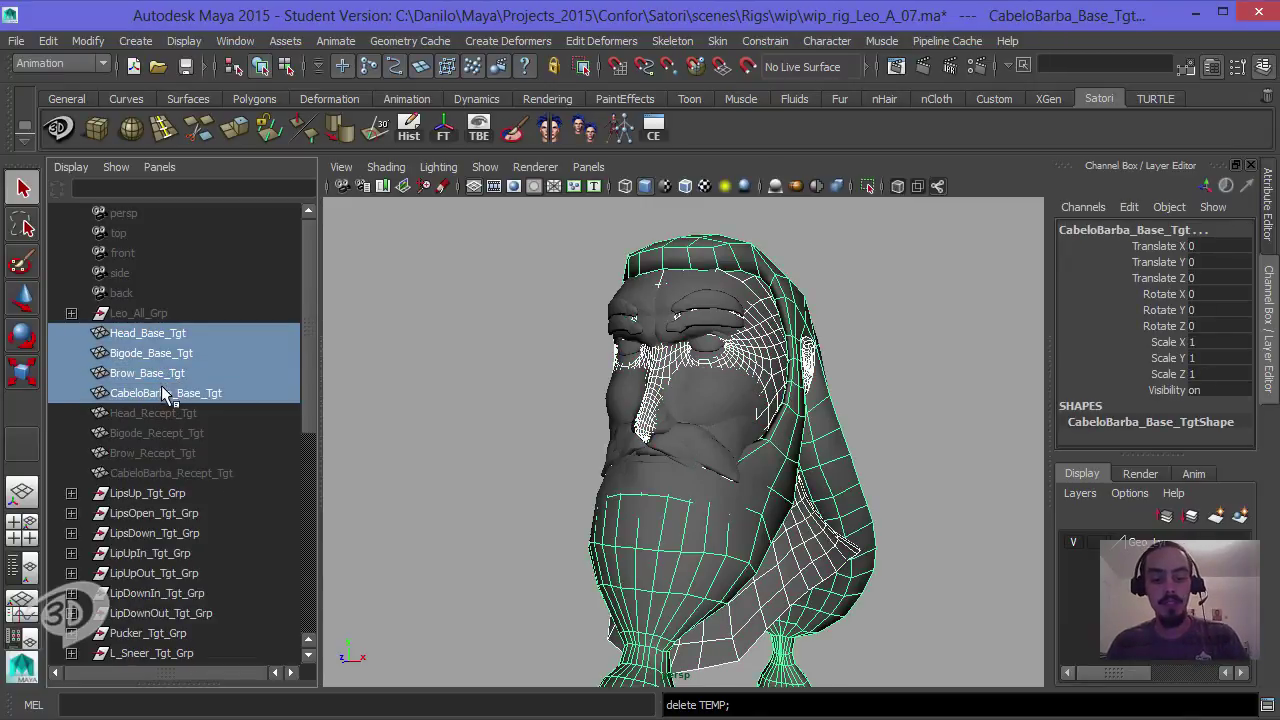
pyautogui.hotkey('ctrl', 'h')
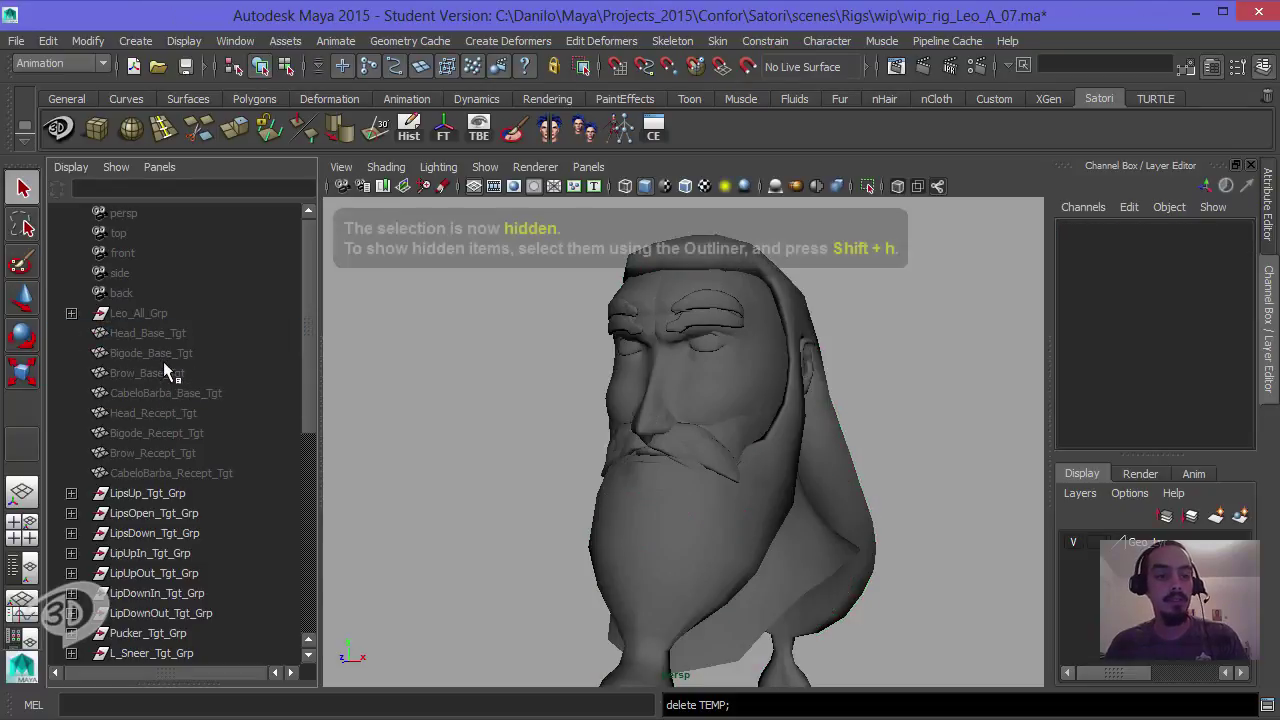
pyautogui.click(156, 333)
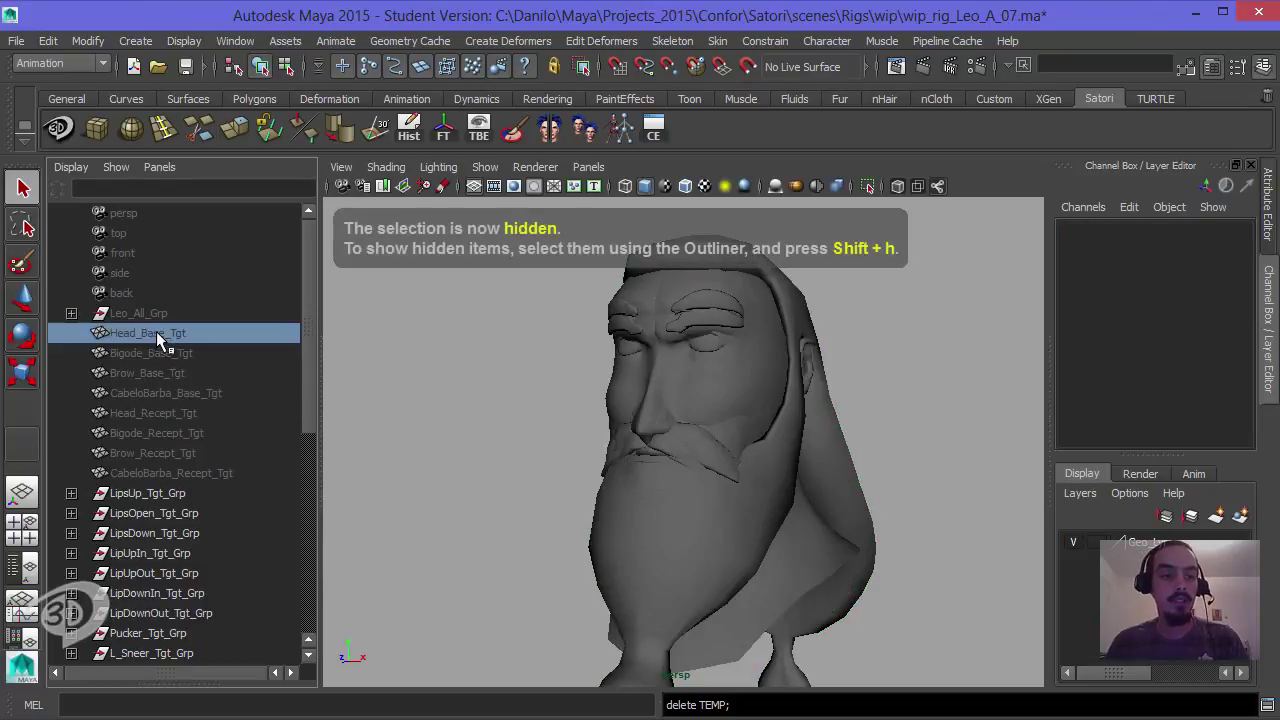
pyautogui.keyDown('shift'); pyautogui.click(161, 392); pyautogui.keyUp('shift')
pyautogui.hotkey('ctrl', 'g')
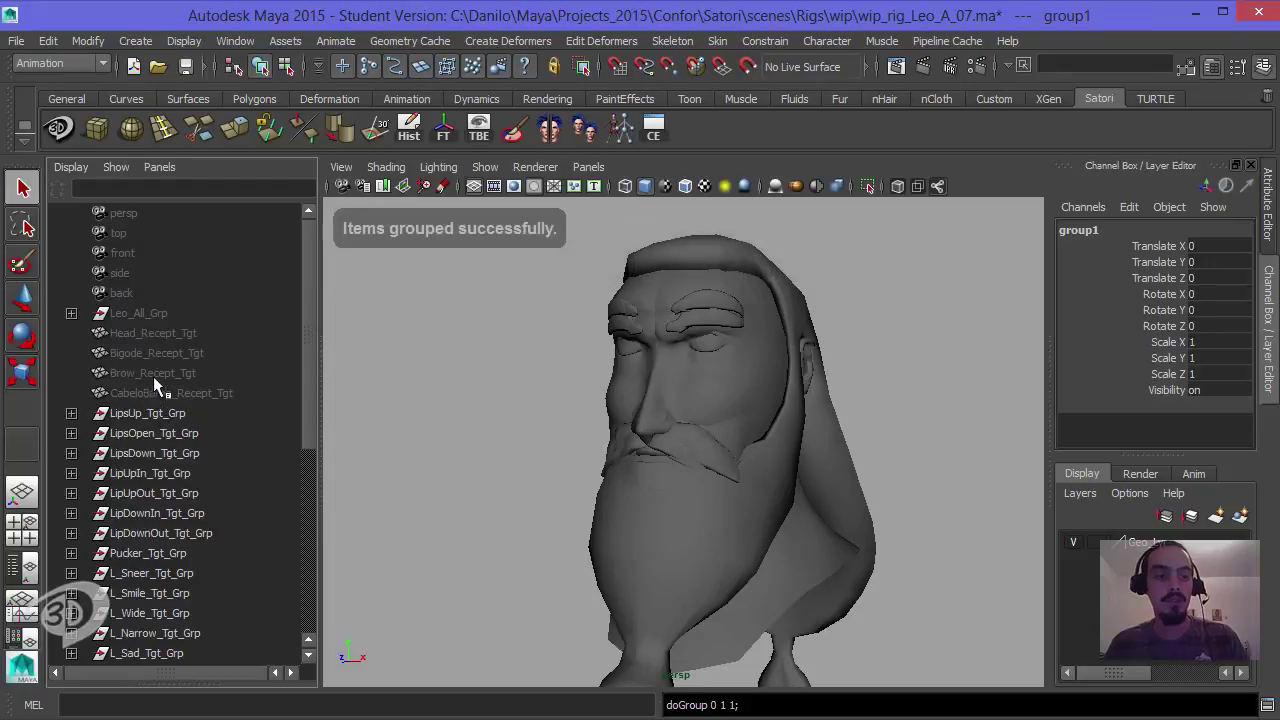
# Step: Unhide the Head, Bigode, Brow and CabeloBarba Recept_Tgt meshes and combine them in one group
pyautogui.click(154, 333)
pyautogui.keyDown('shift'); pyautogui.click(158, 393); pyautogui.keyUp('shift')
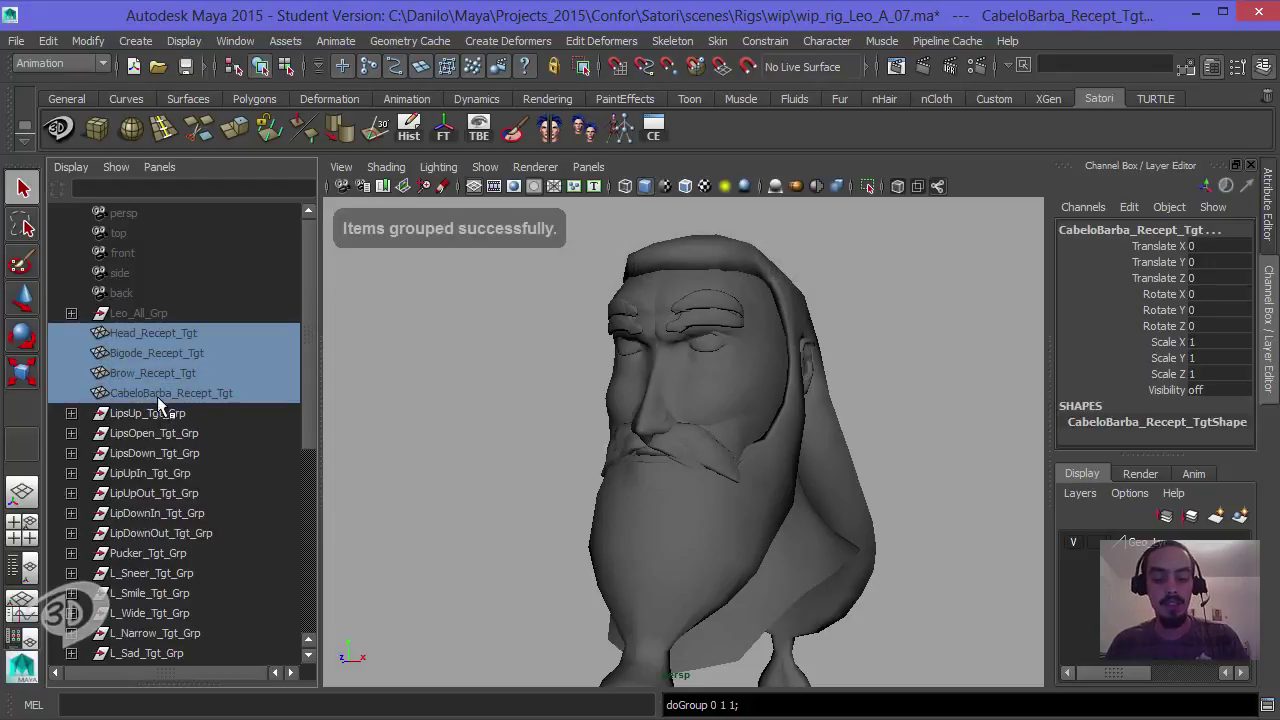
pyautogui.hotkey('shift', 'h')
pyautogui.click(160, 340)
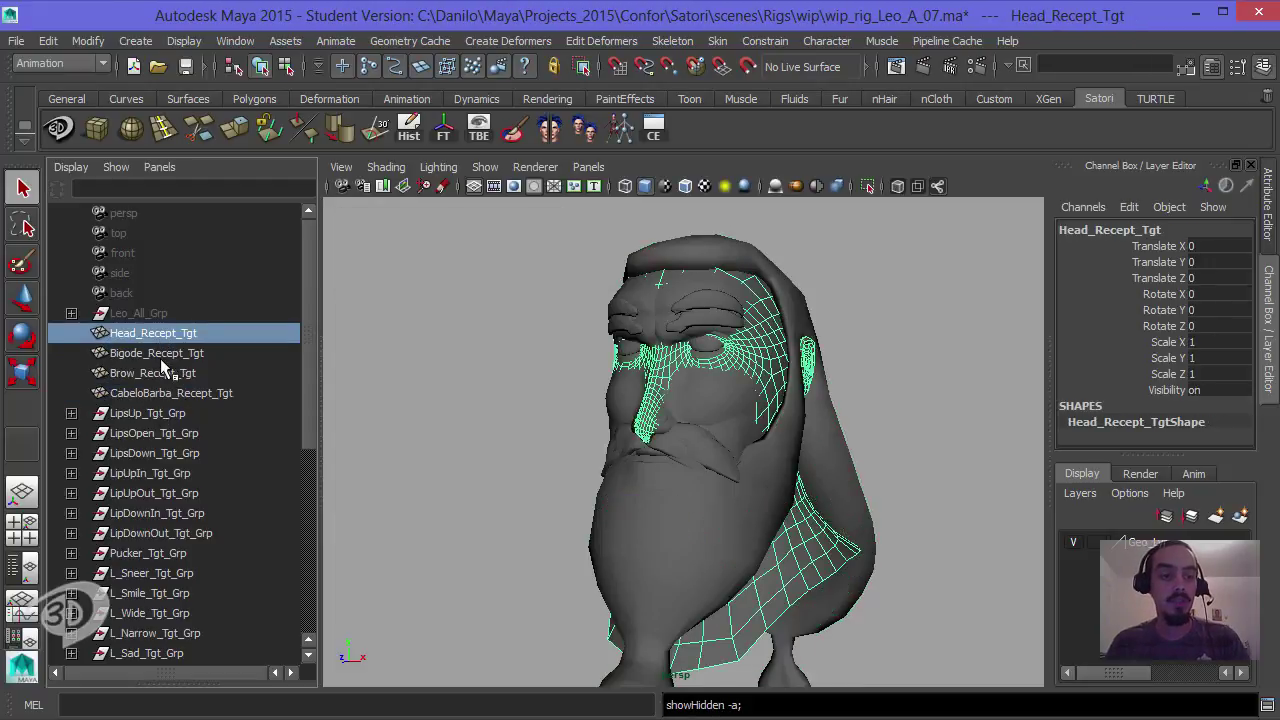
pyautogui.moveTo(160, 358); pyautogui.dragTo(160, 395)
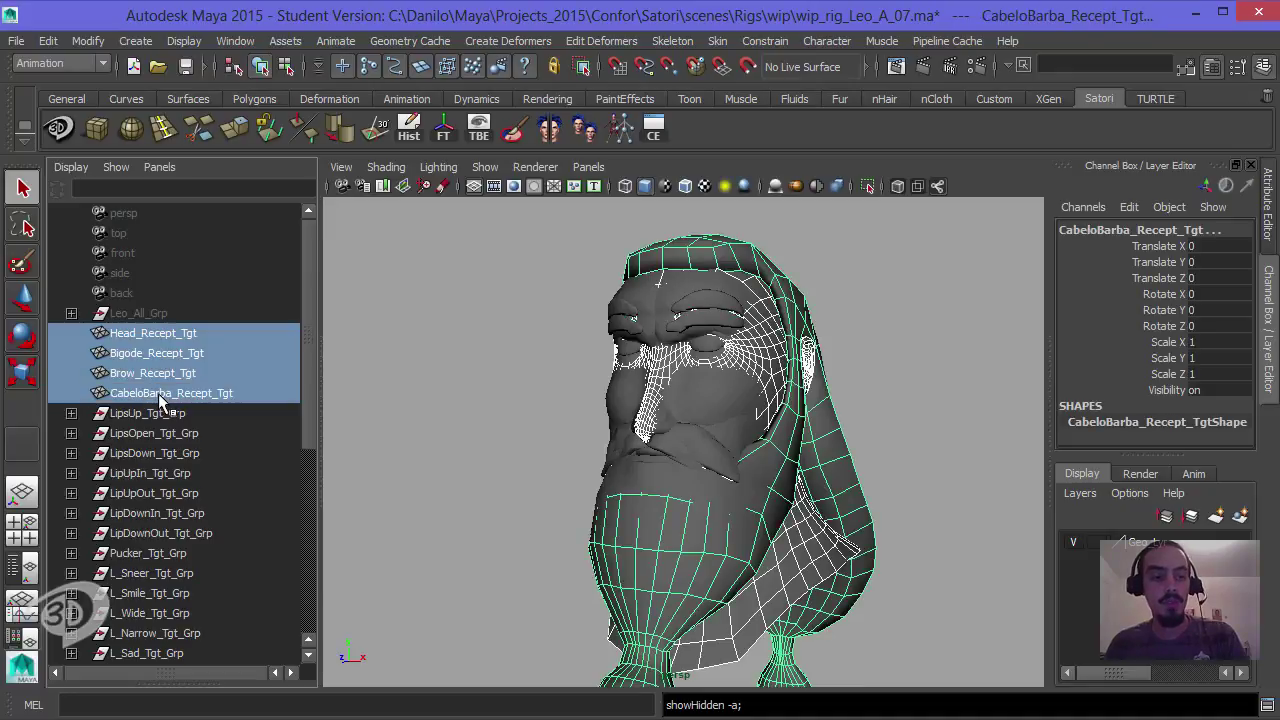
pyautogui.hotkey('ctrl', 'g')
# Step: Rename the base meshes' group to Base_Tgt_Grp and the recept meshes' group to Recept_Tgt_Grp
pyautogui.scroll(-5, 303, 335)
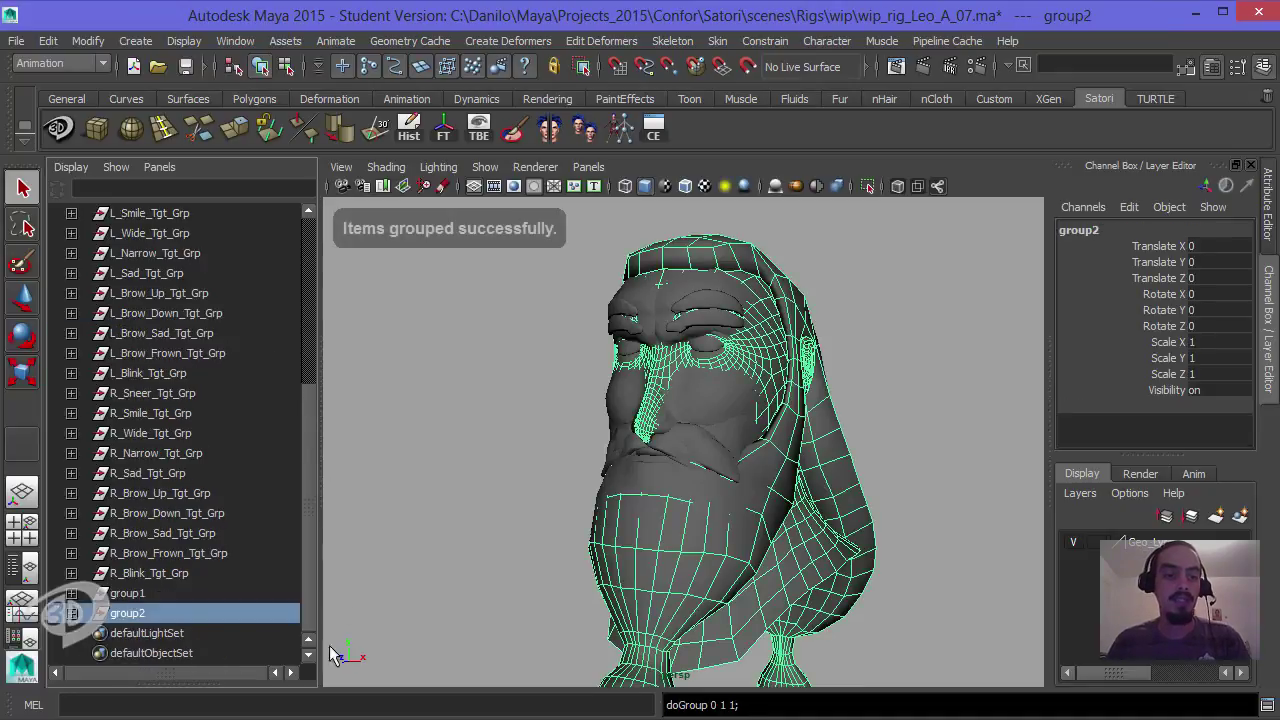
pyautogui.doubleClick(132, 593)
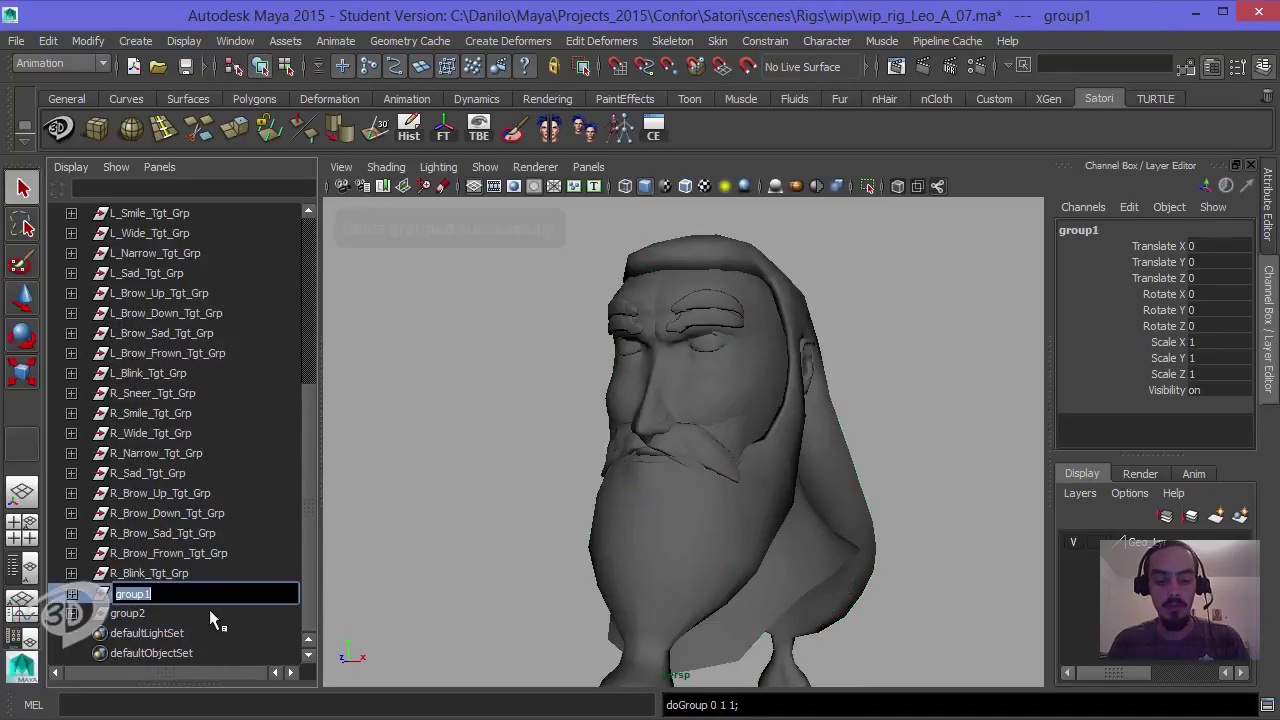
pyautogui.write('Base_Tgt_Grp')
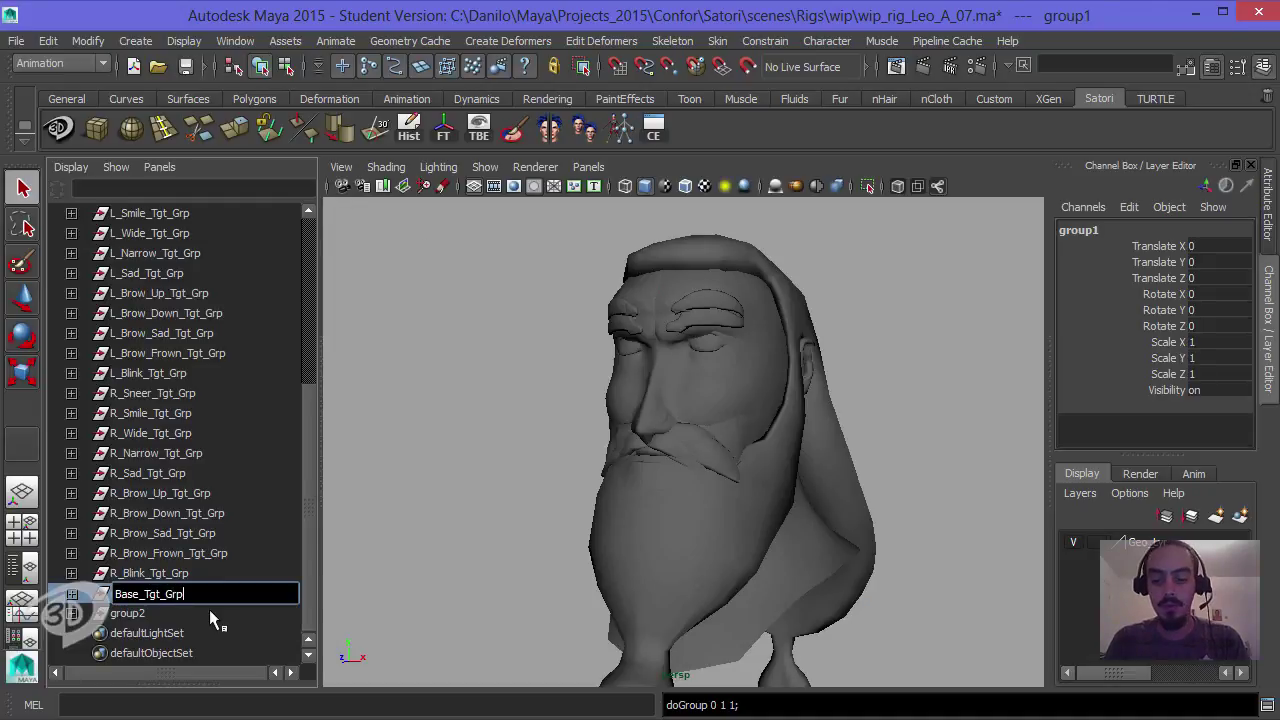
pyautogui.press('Return')
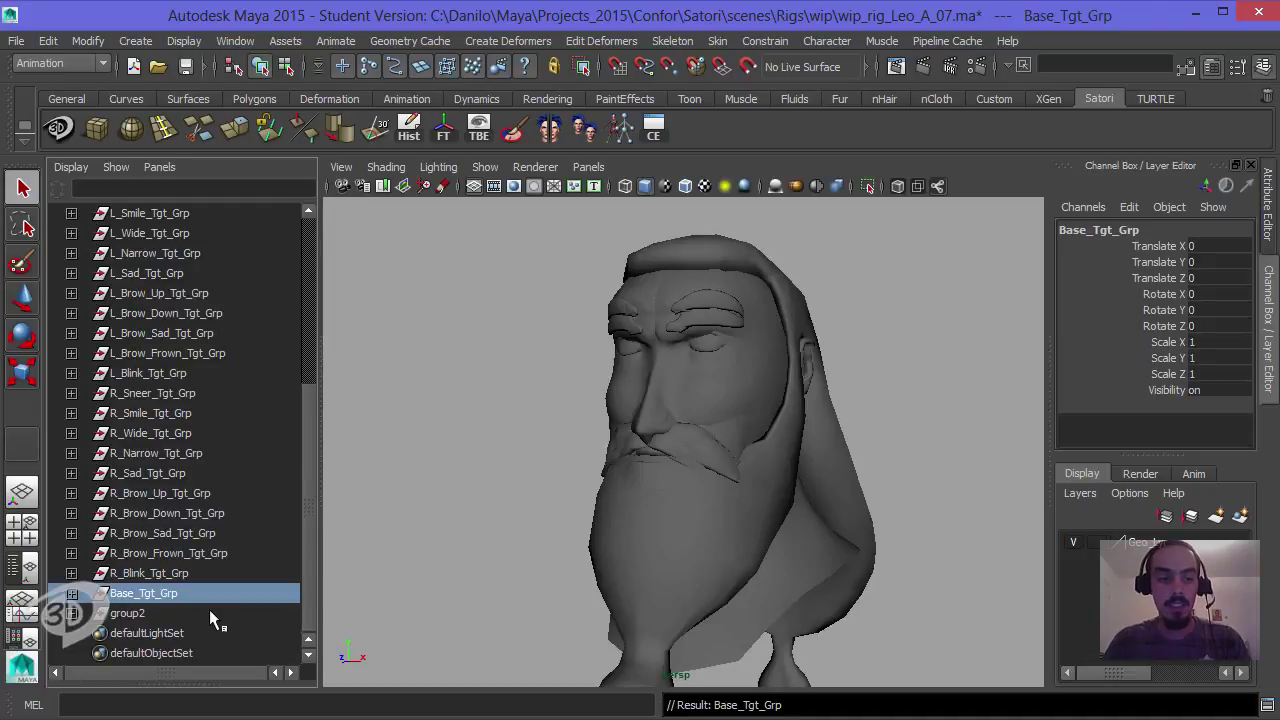
pyautogui.doubleClick(163, 615)
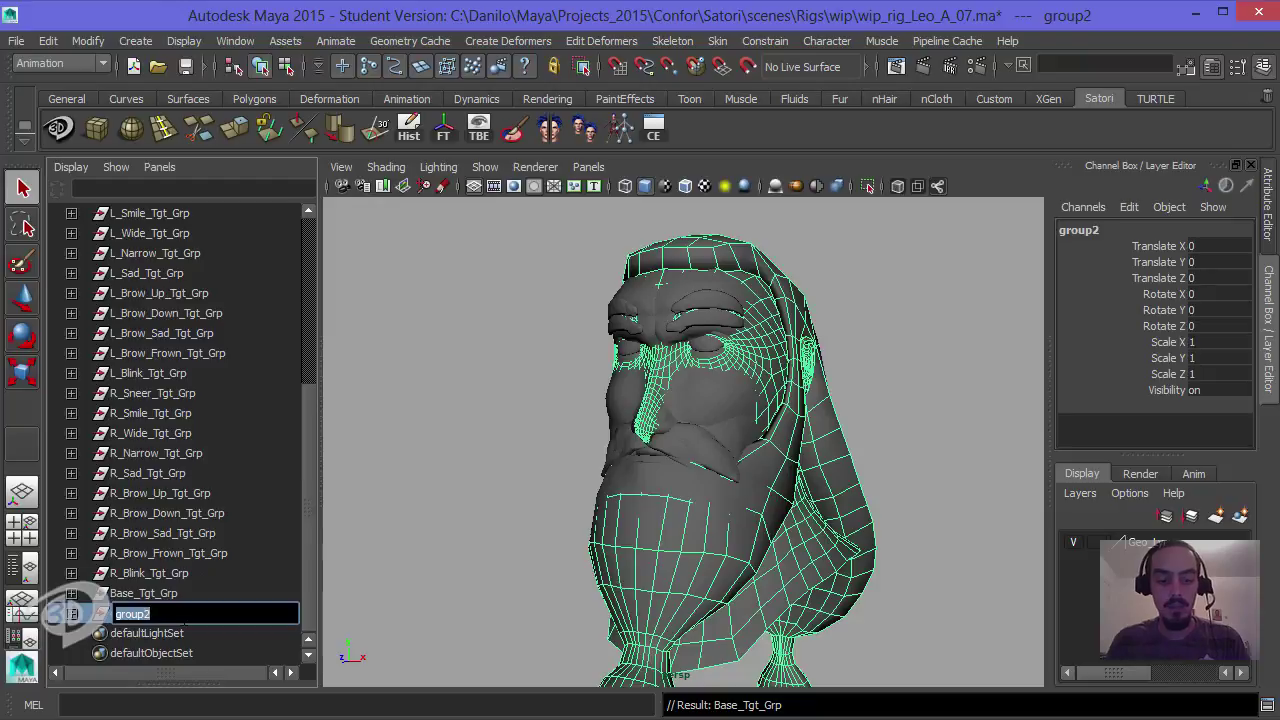
pyautogui.write('Recept_Tgt_G')
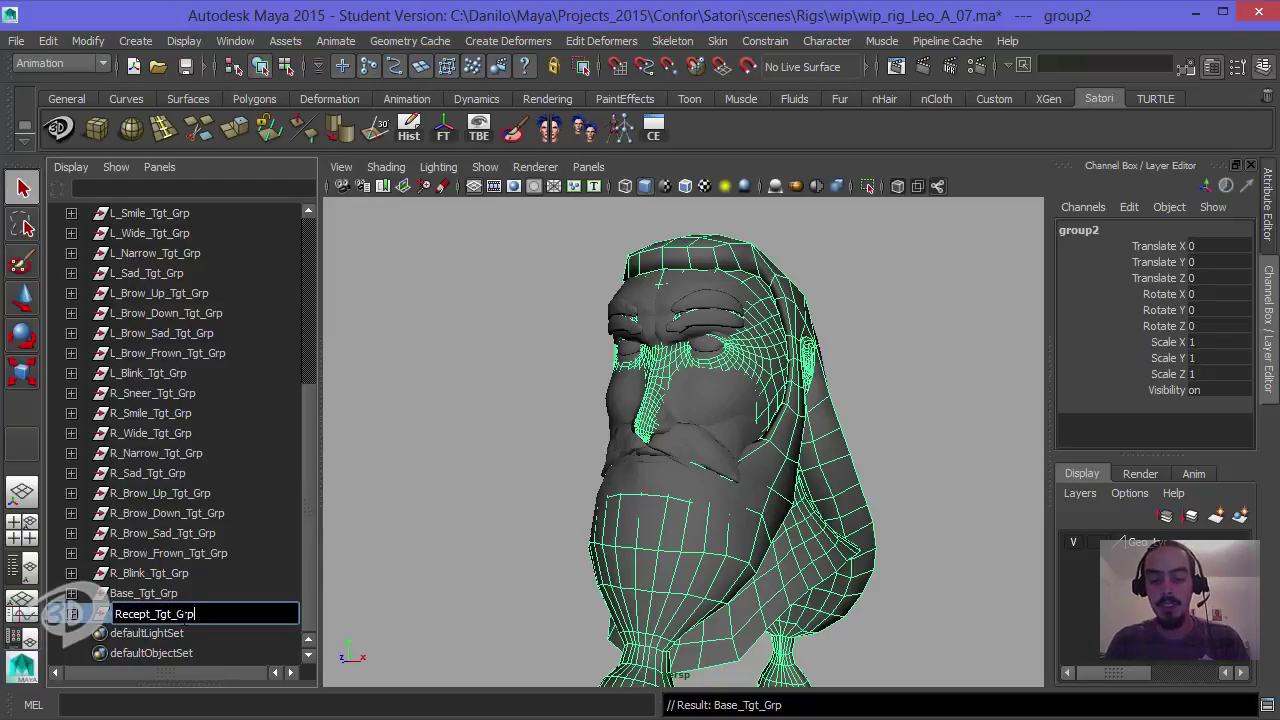
pyautogui.press('Return')
pyautogui.click(148, 598)
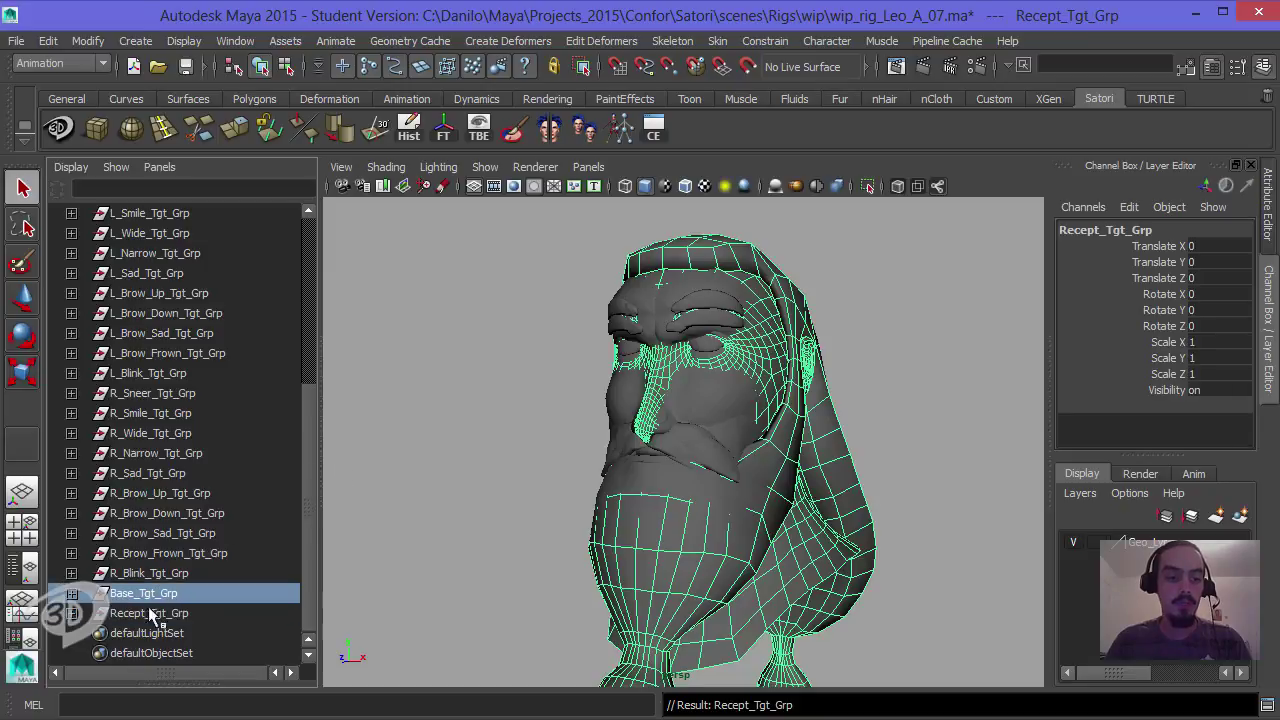
# Step: Switch to Leo_RigToDoList.txt in Notepad++ and delete the whole BlendShape Target List section, from its heading through L_Blink
pyautogui.hotkey('alt', 'Tab')
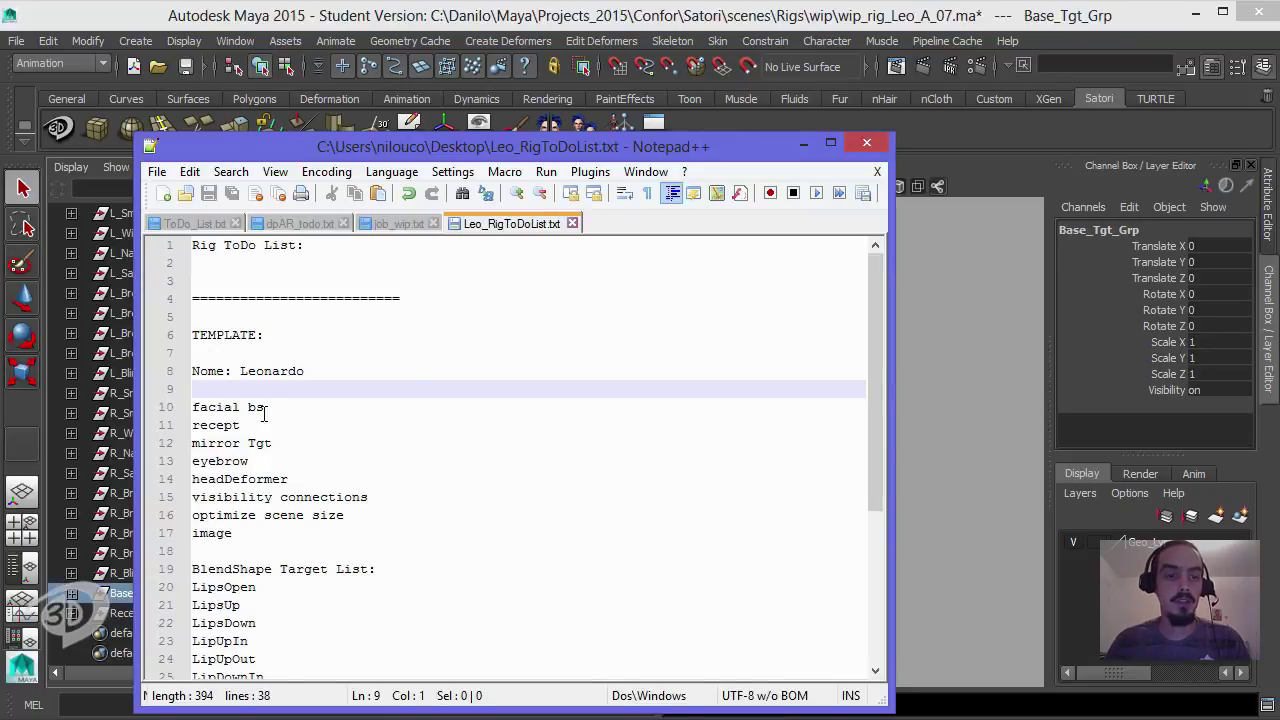
pyautogui.click(212, 552)
pyautogui.scroll(-5, 873, 331)
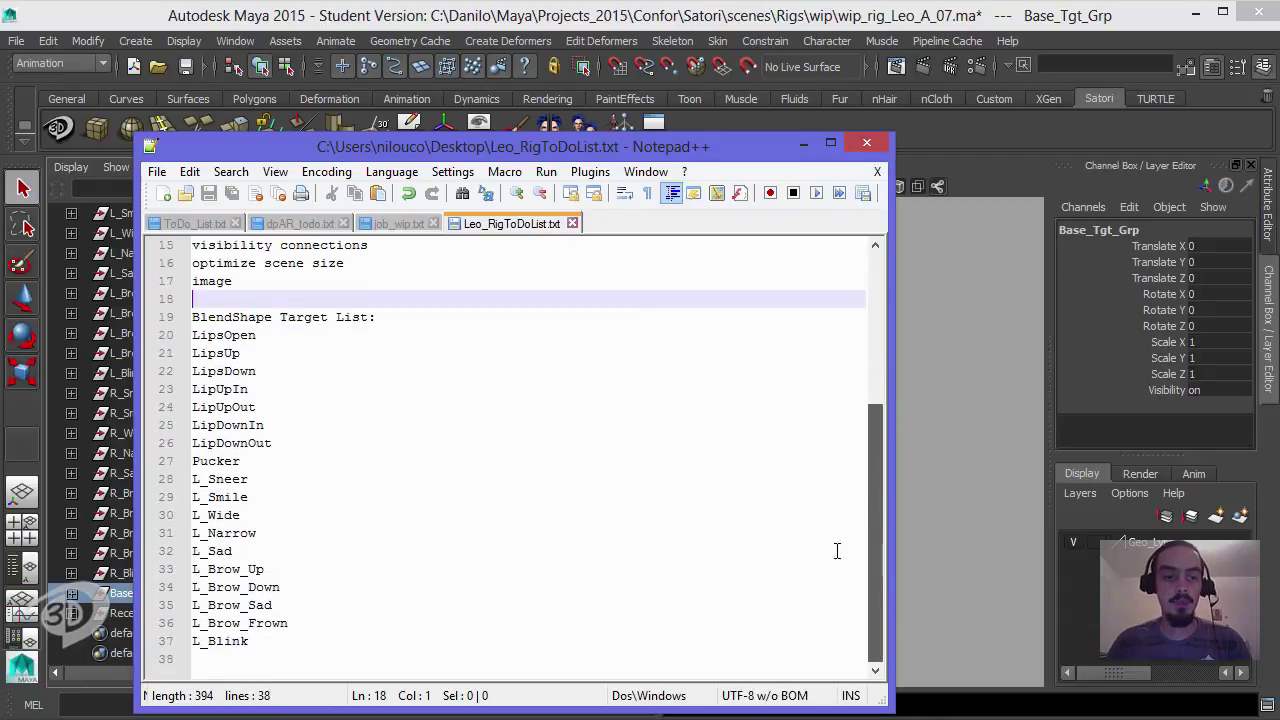
pyautogui.keyDown('shift'); pyautogui.click(275, 658); pyautogui.keyUp('shift')
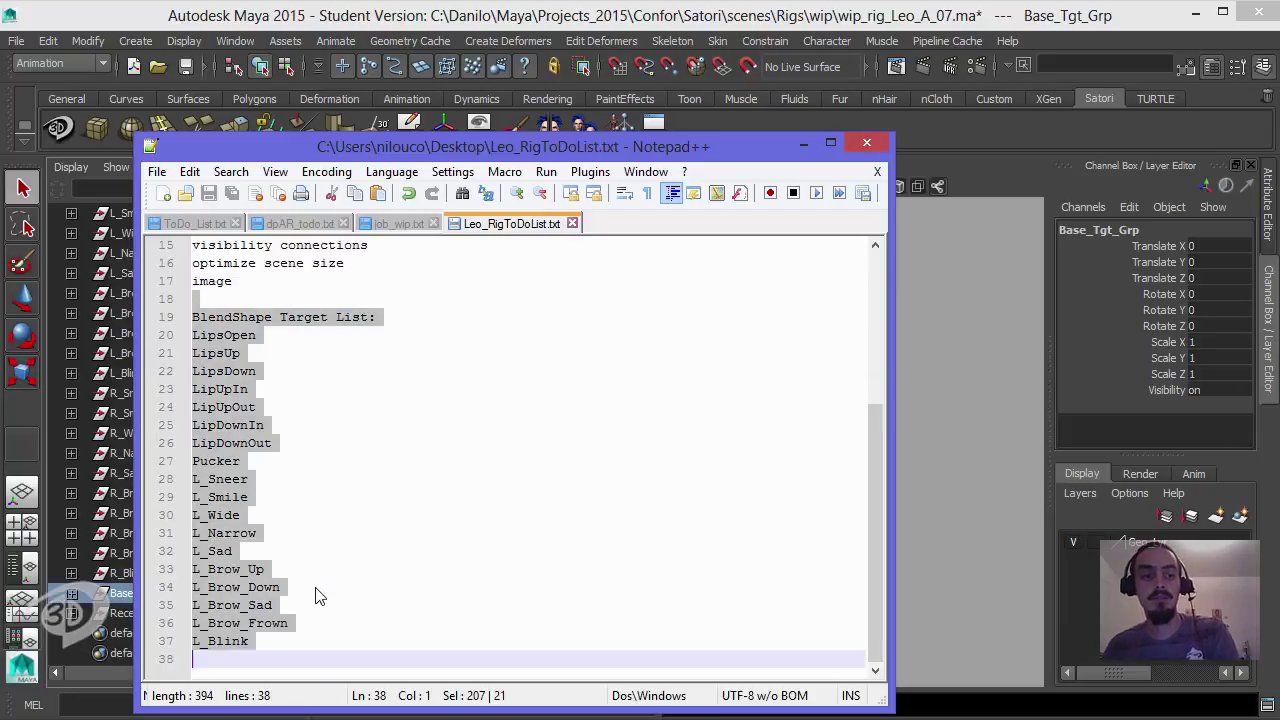
pyautogui.press('Delete')
# Step: Extend the "recept" item in the to-do list to read "recept Tgt"
pyautogui.click(274, 406)
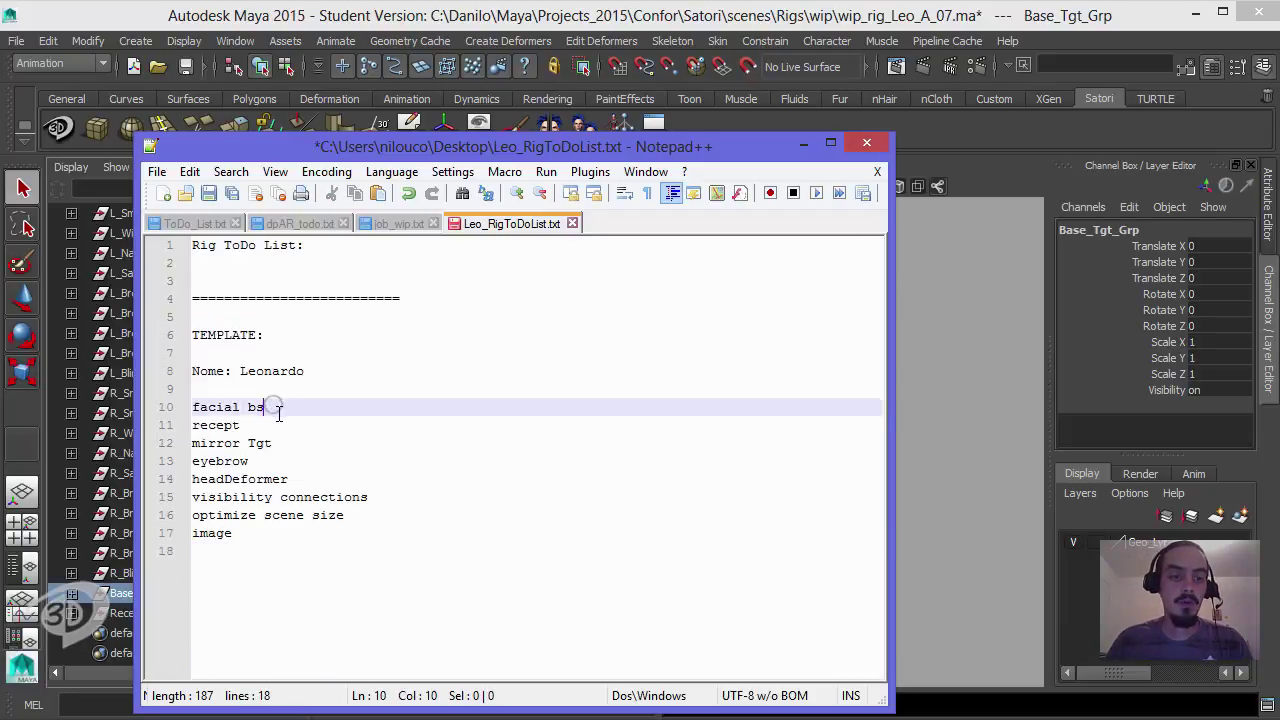
pyautogui.click(245, 425)
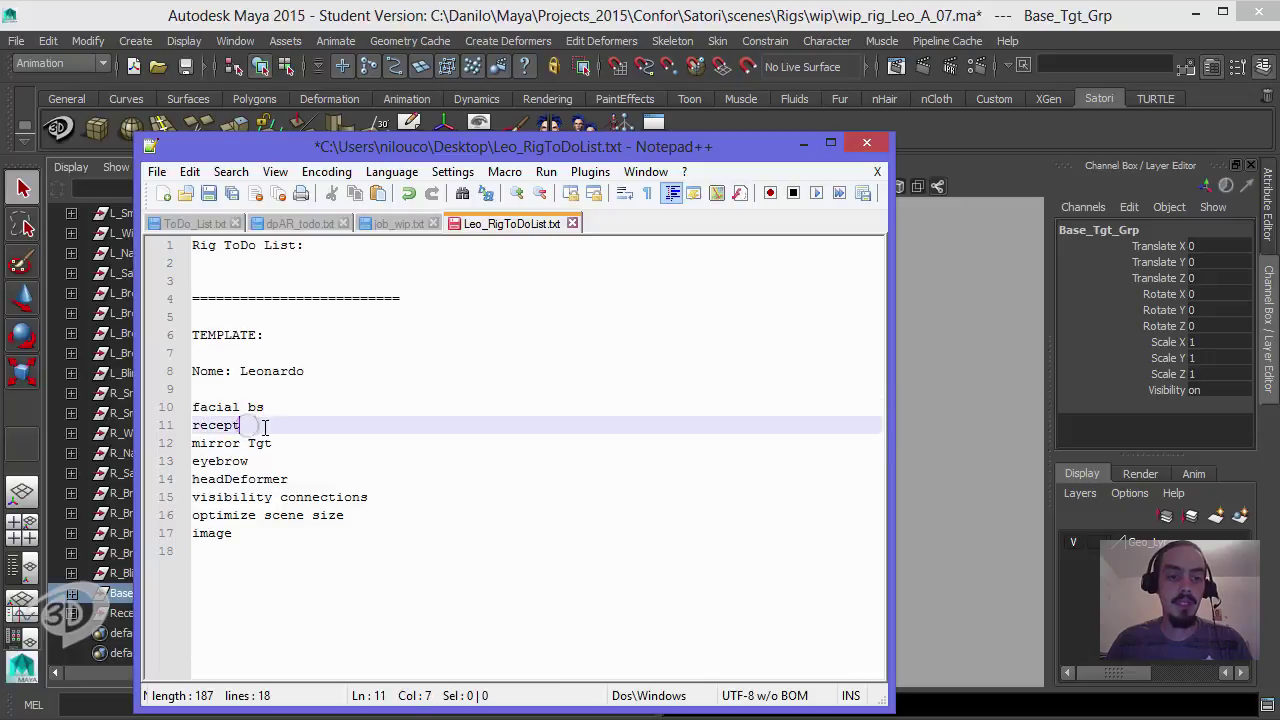
pyautogui.write('Tgt')
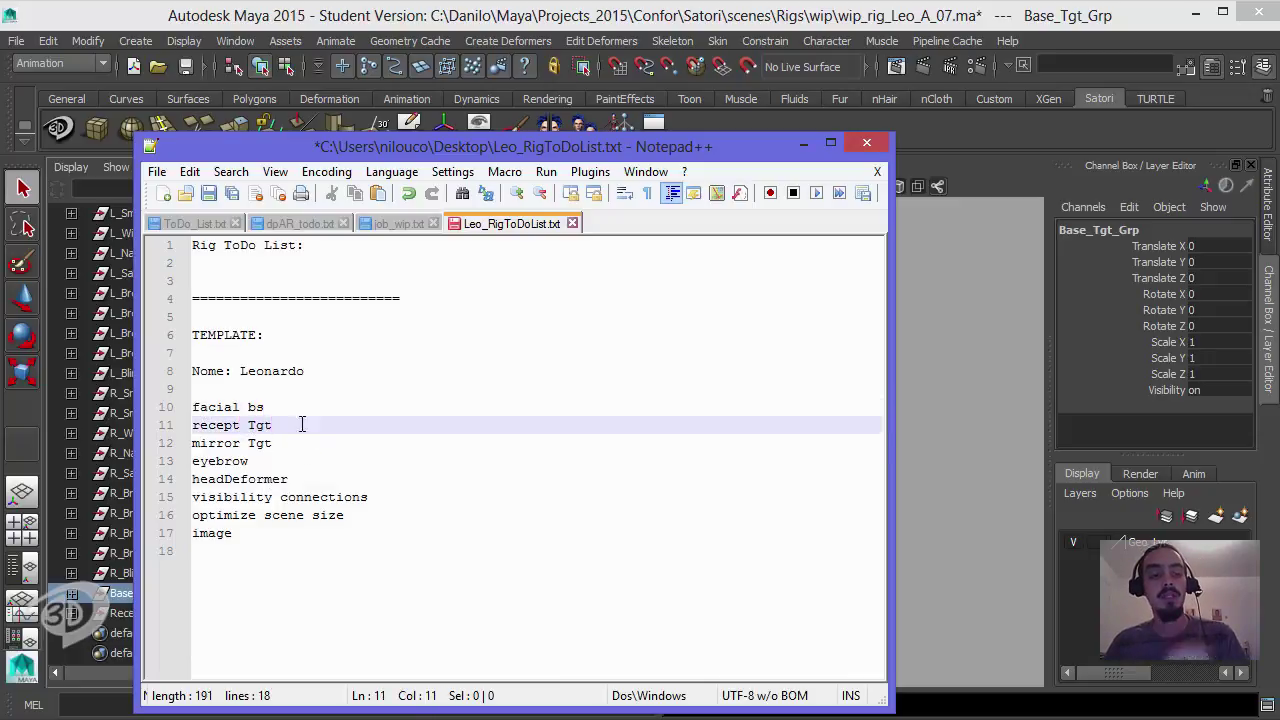
pyautogui.click(287, 406)
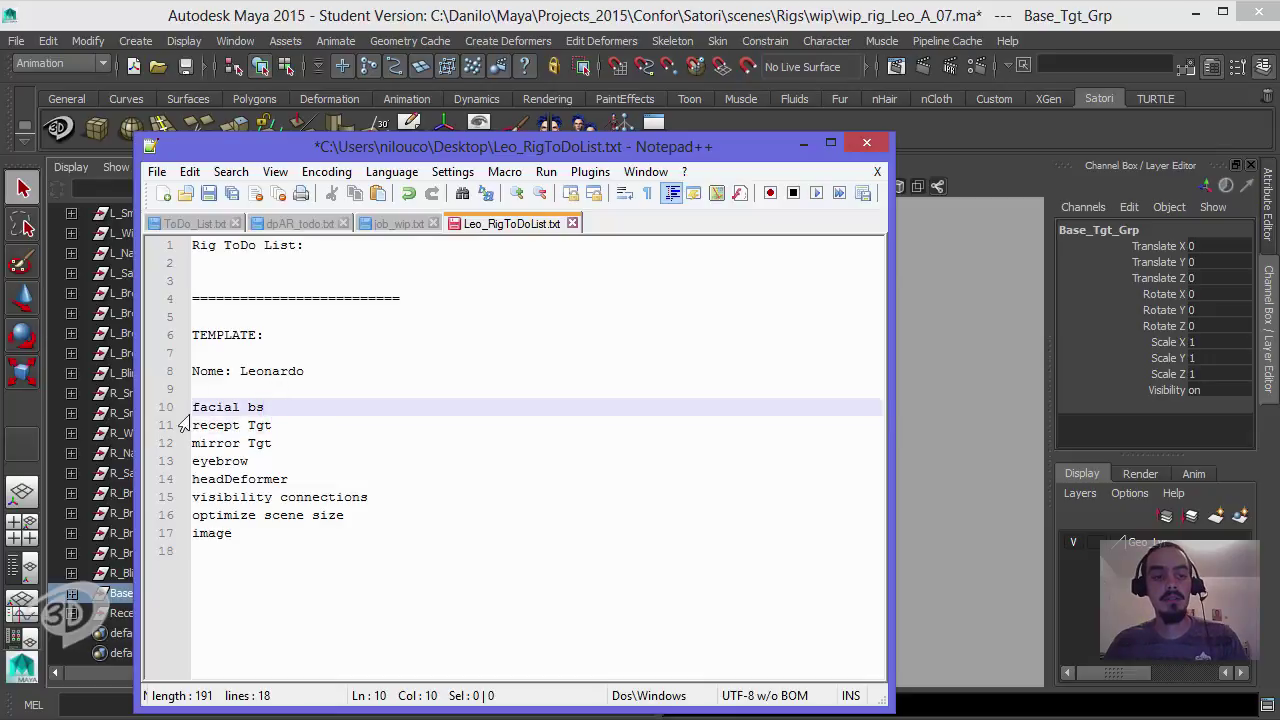
pyautogui.click(276, 425)
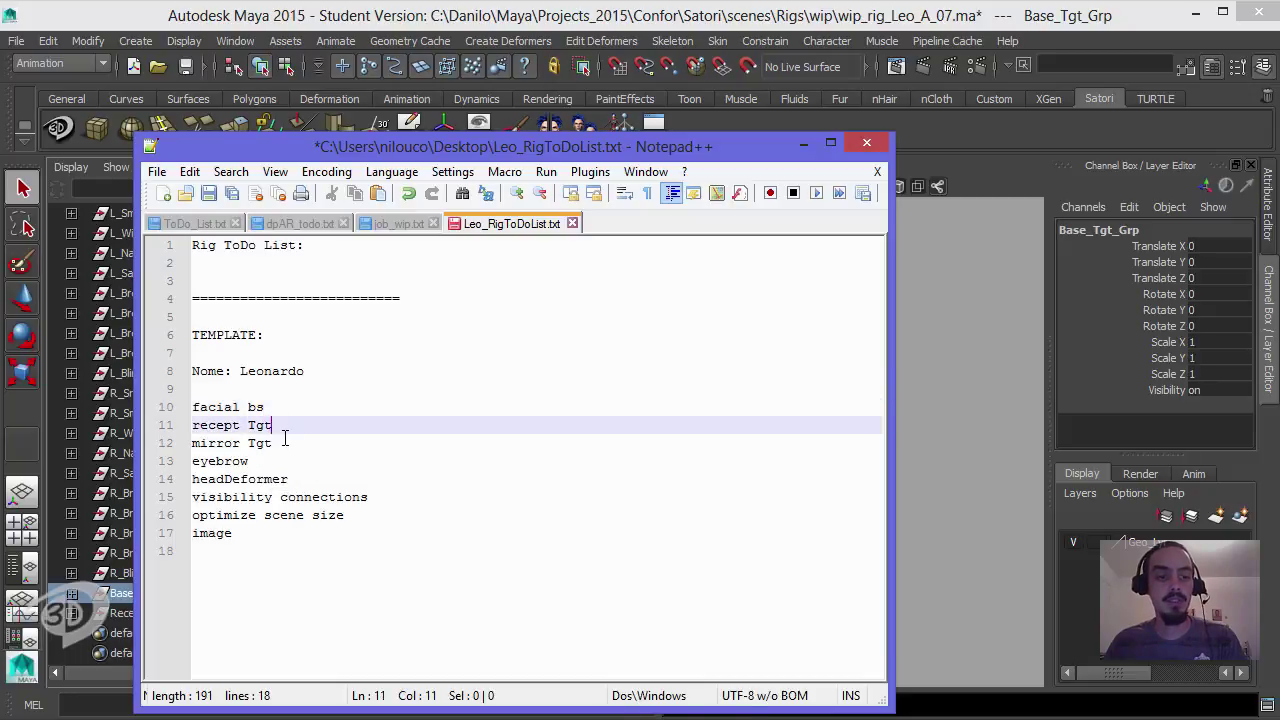
# Step: Remove the "mirror Tgt" and "eyebrow" lines from the to-do list and save the file
pyautogui.click(284, 444)
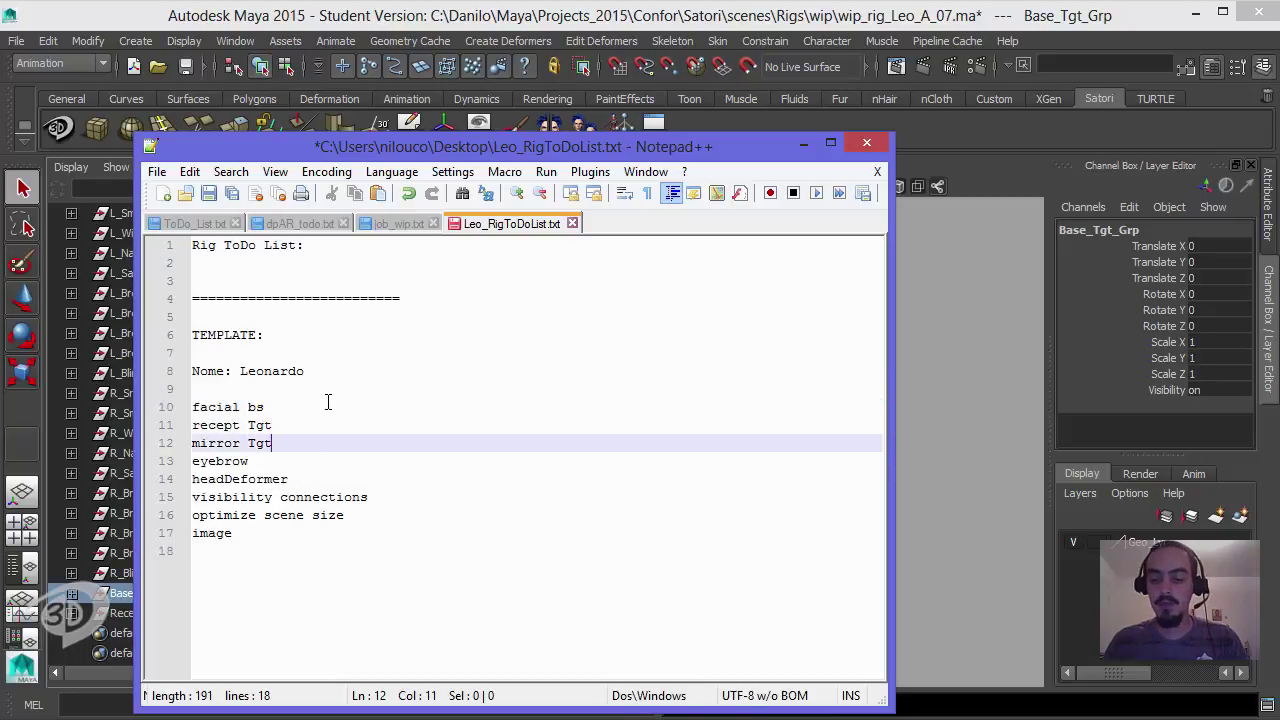
pyautogui.hotkey('shift', 'Home')
pyautogui.press('BackSpace')
pyautogui.press('BackSpace')
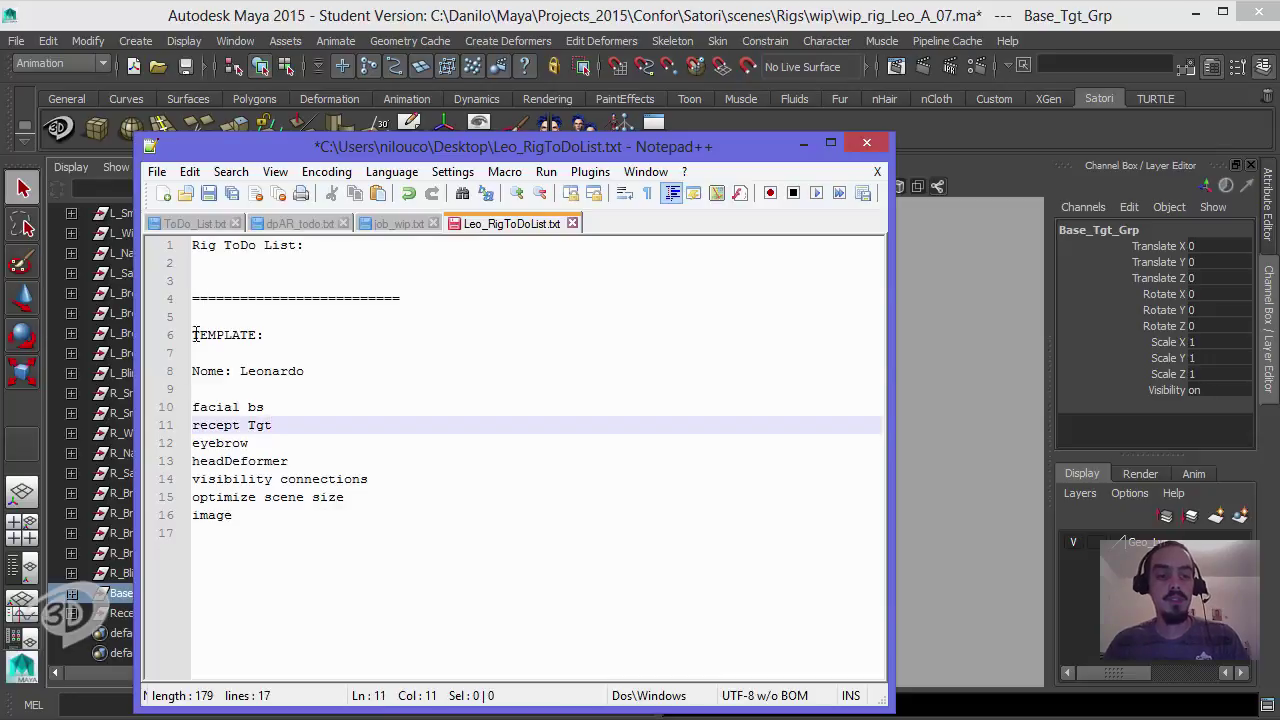
pyautogui.click(276, 449)
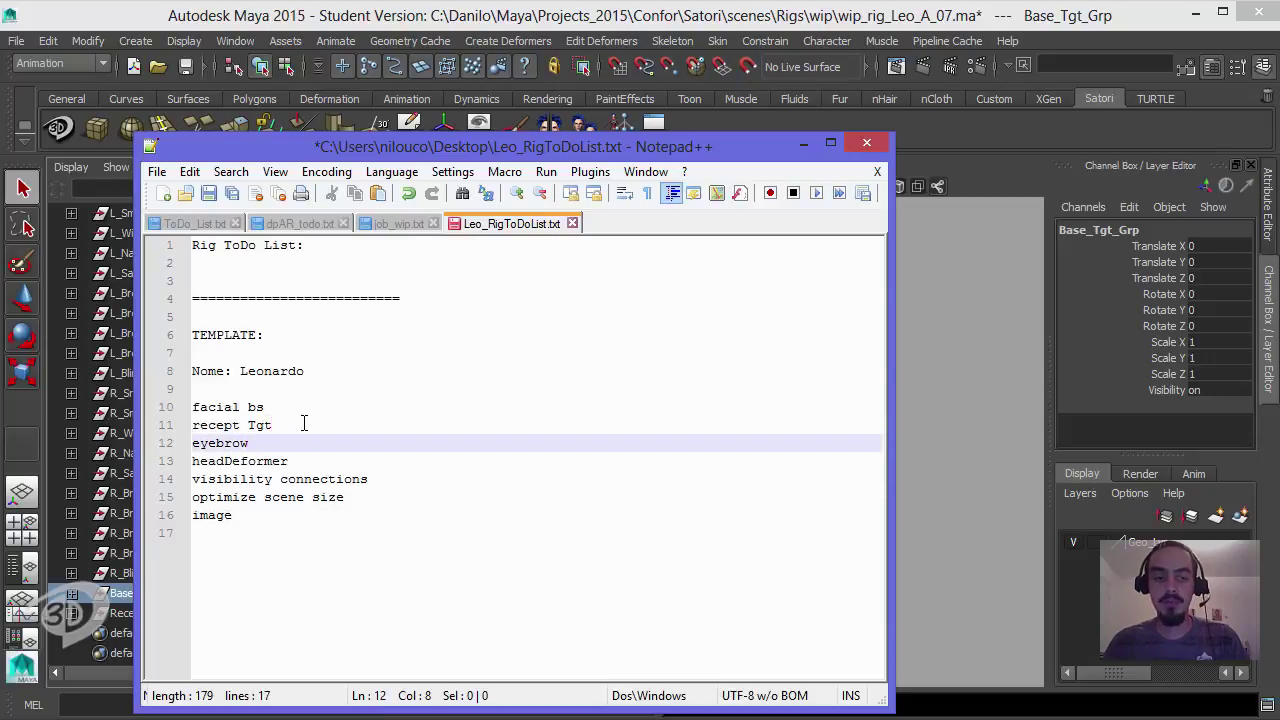
pyautogui.hotkey('shift', 'Home')
pyautogui.press('BackSpace')
pyautogui.press('BackSpace')
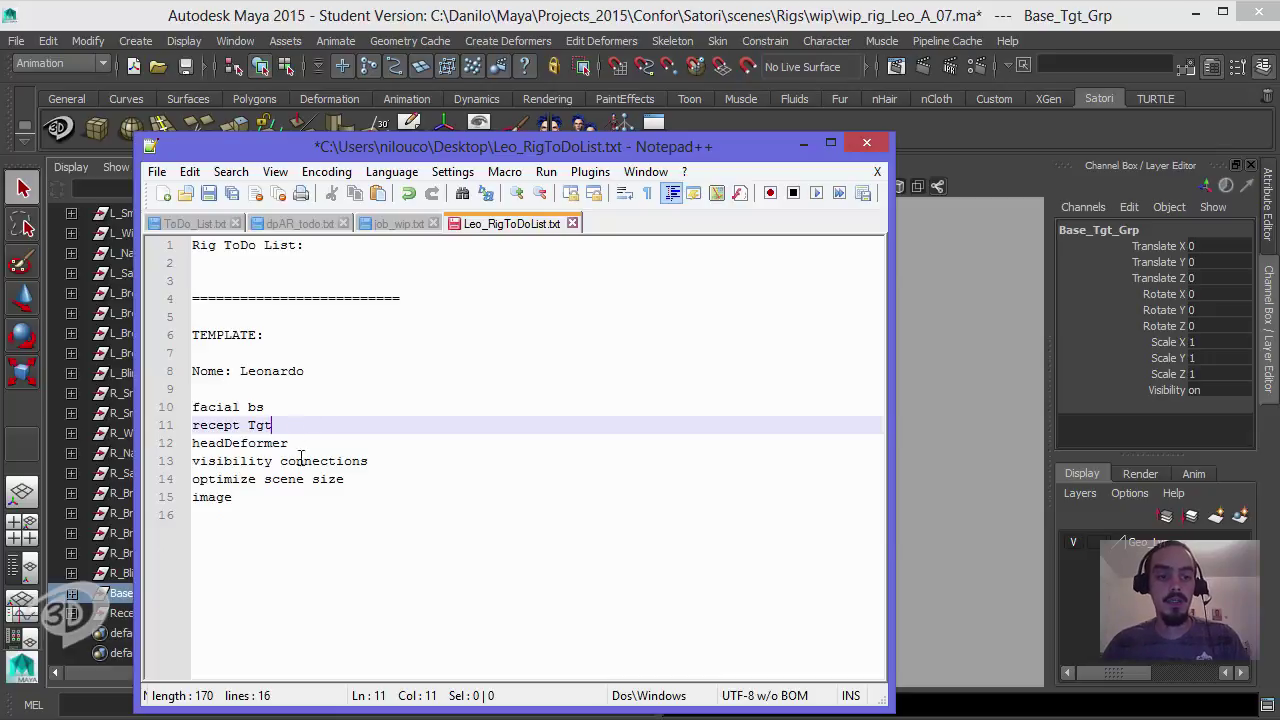
pyautogui.click(287, 409)
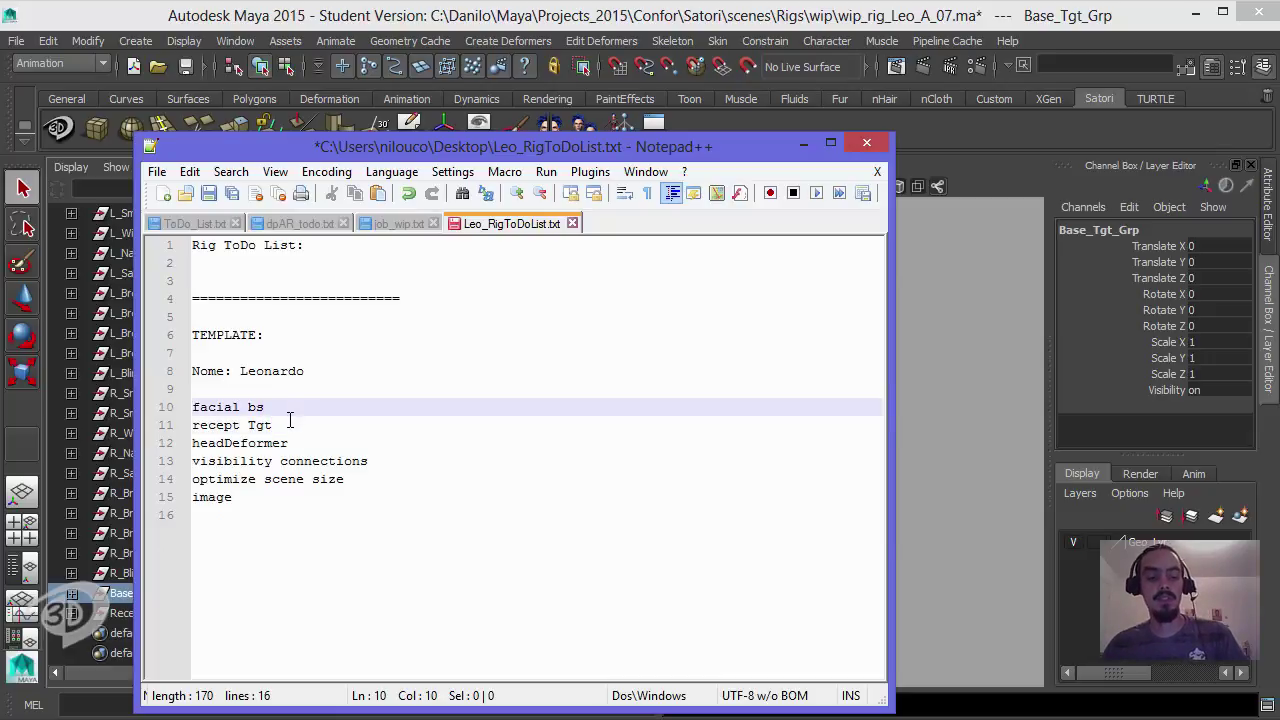
pyautogui.hotkey('ctrl', 's')
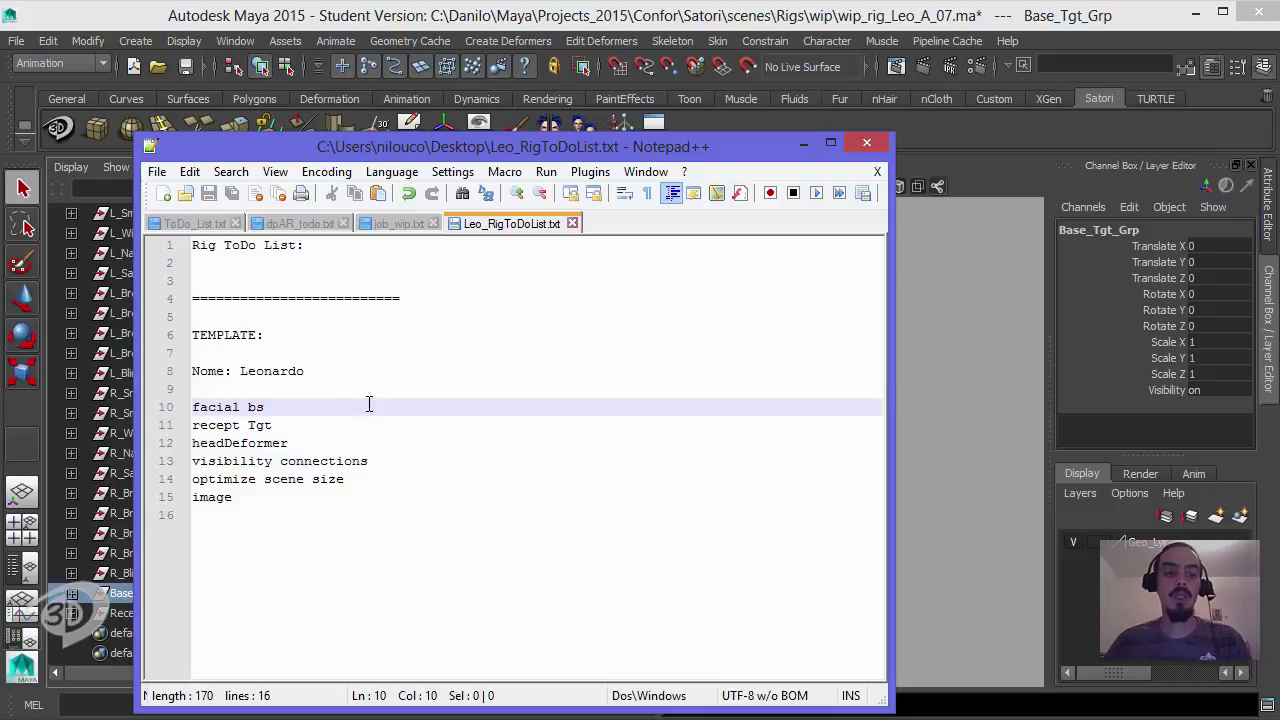
# Step: Switch back to Maya, group Base_Tgt_Grp with Recept_Tgt_Grp, and name the new group BlendShapes_Grp
pyautogui.click(803, 143)
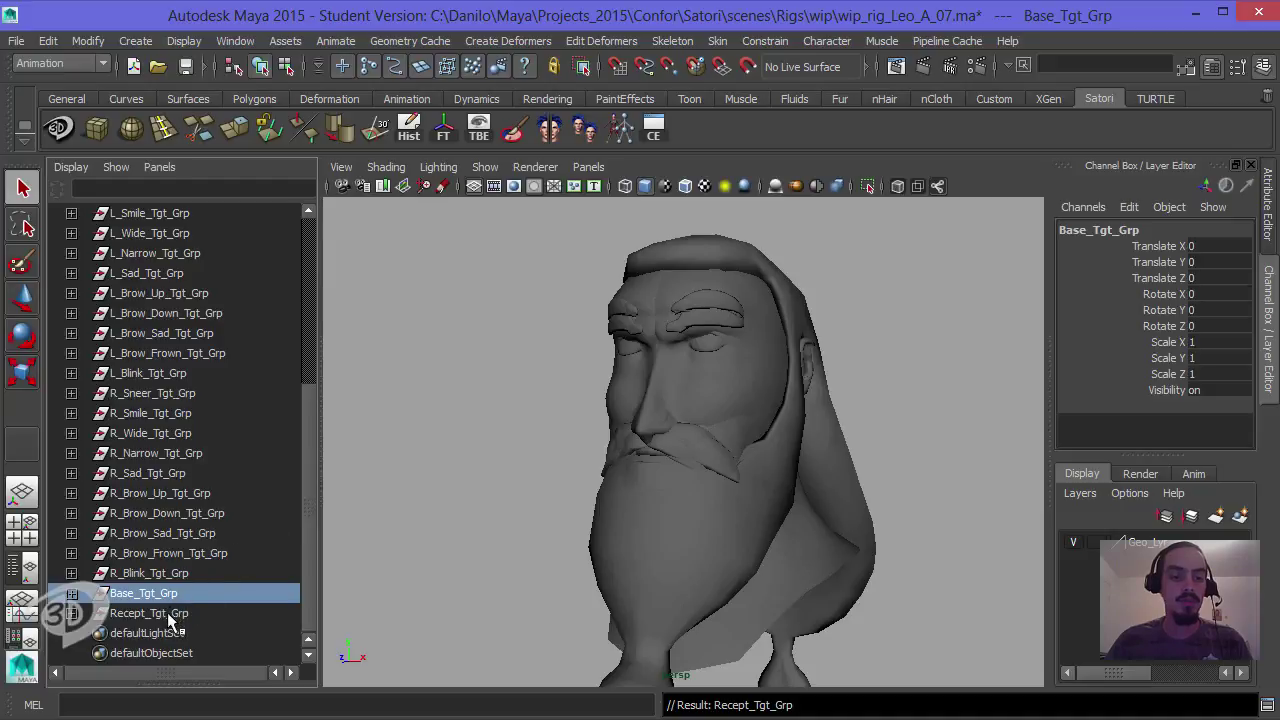
pyautogui.keyDown('shift'); pyautogui.click(172, 612); pyautogui.keyUp('shift')
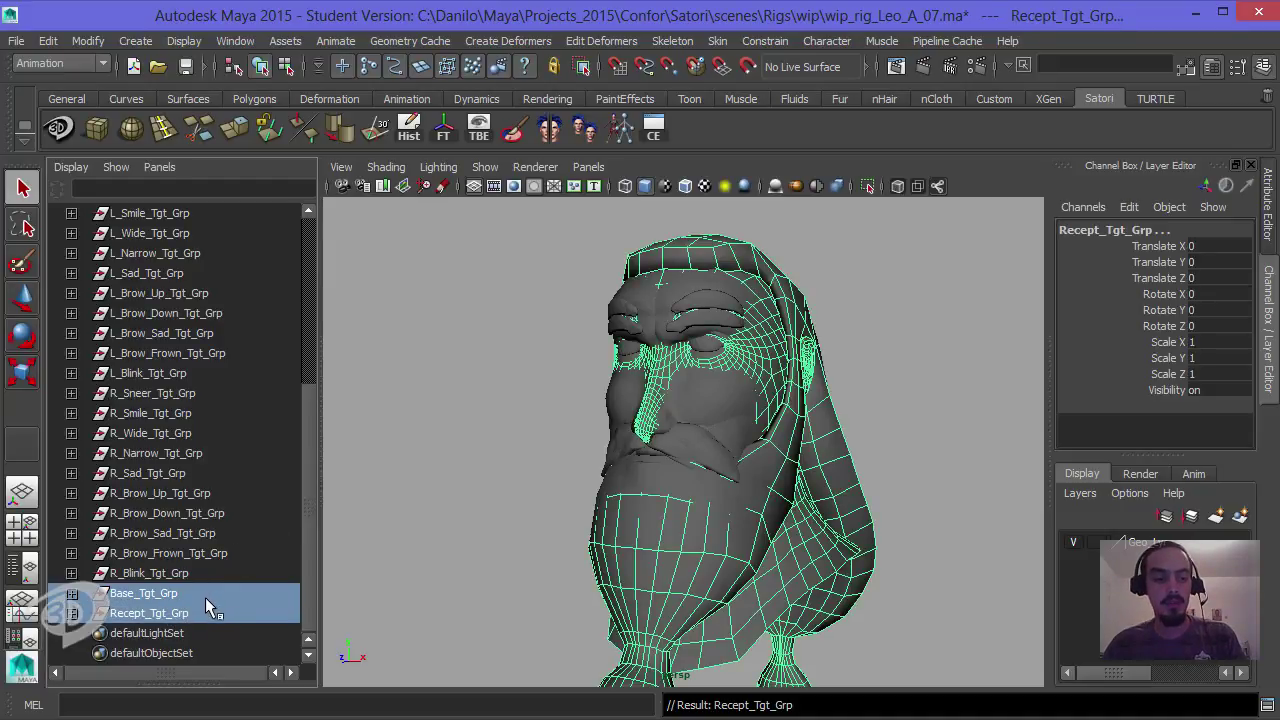
pyautogui.click(171, 598)
pyautogui.keyDown('shift'); pyautogui.click(185, 609); pyautogui.keyUp('shift')
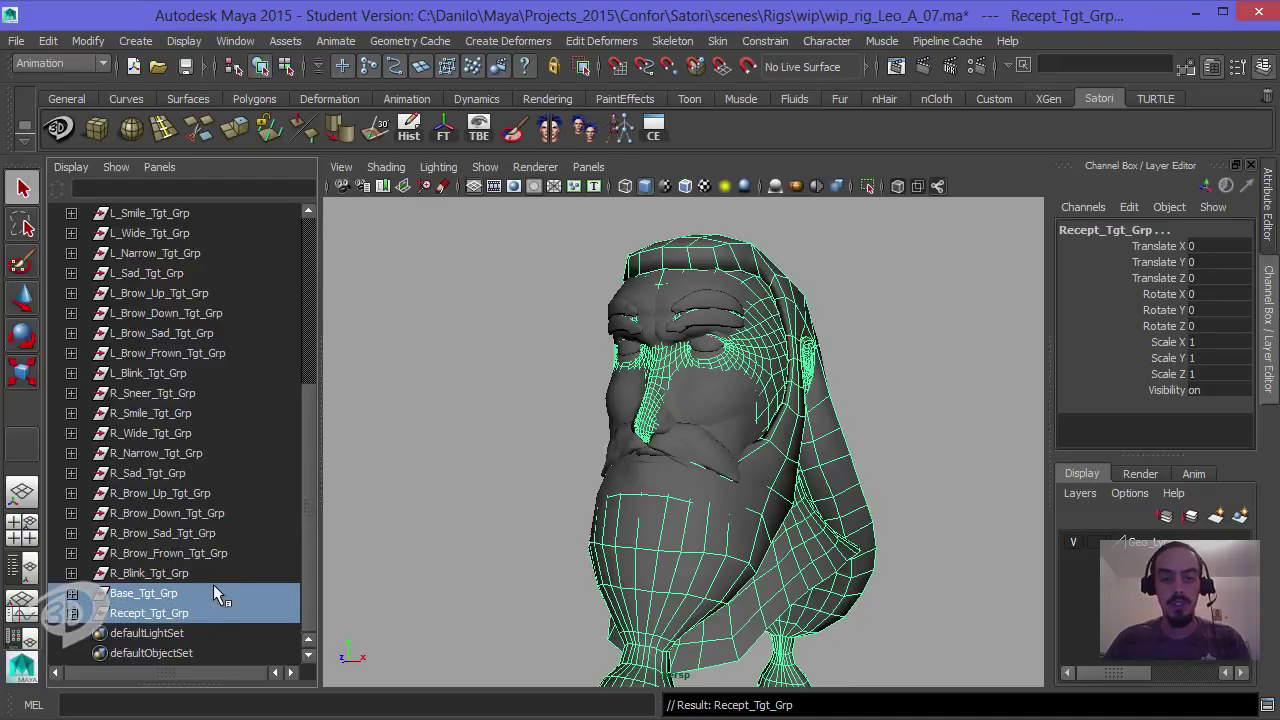
pyautogui.hotkey('ctrl', 'g')
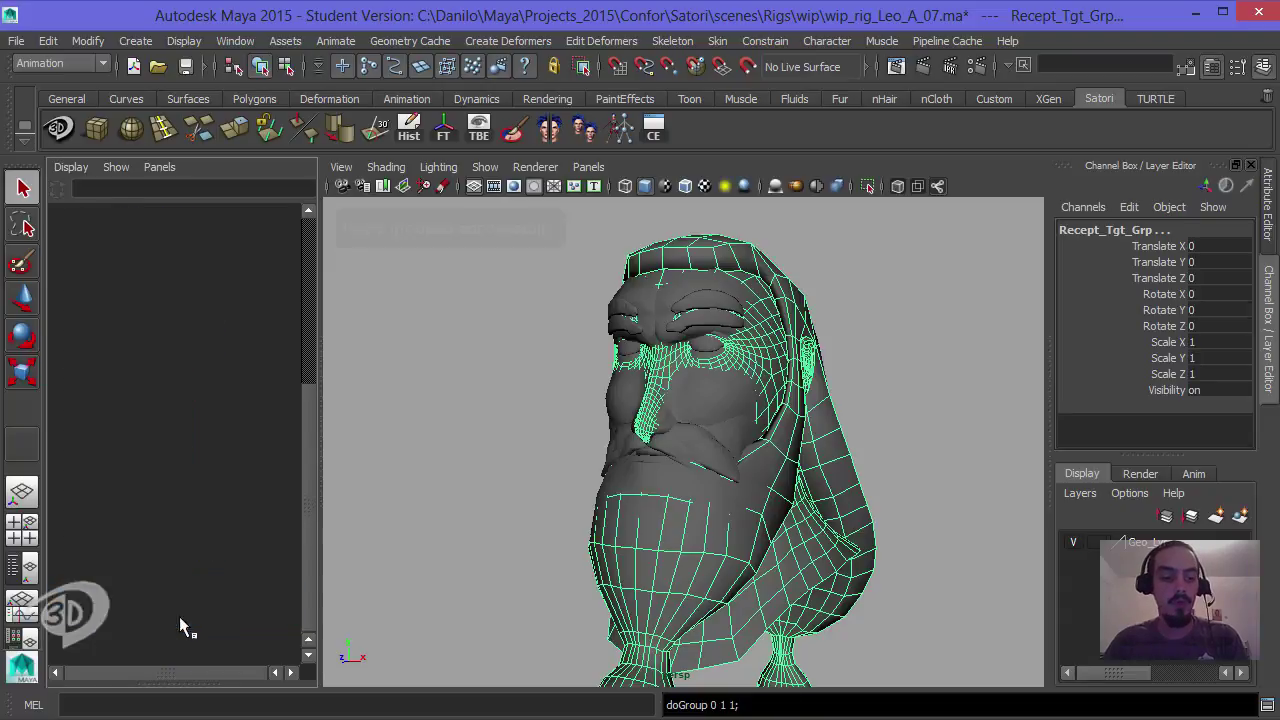
pyautogui.doubleClick(146, 614)
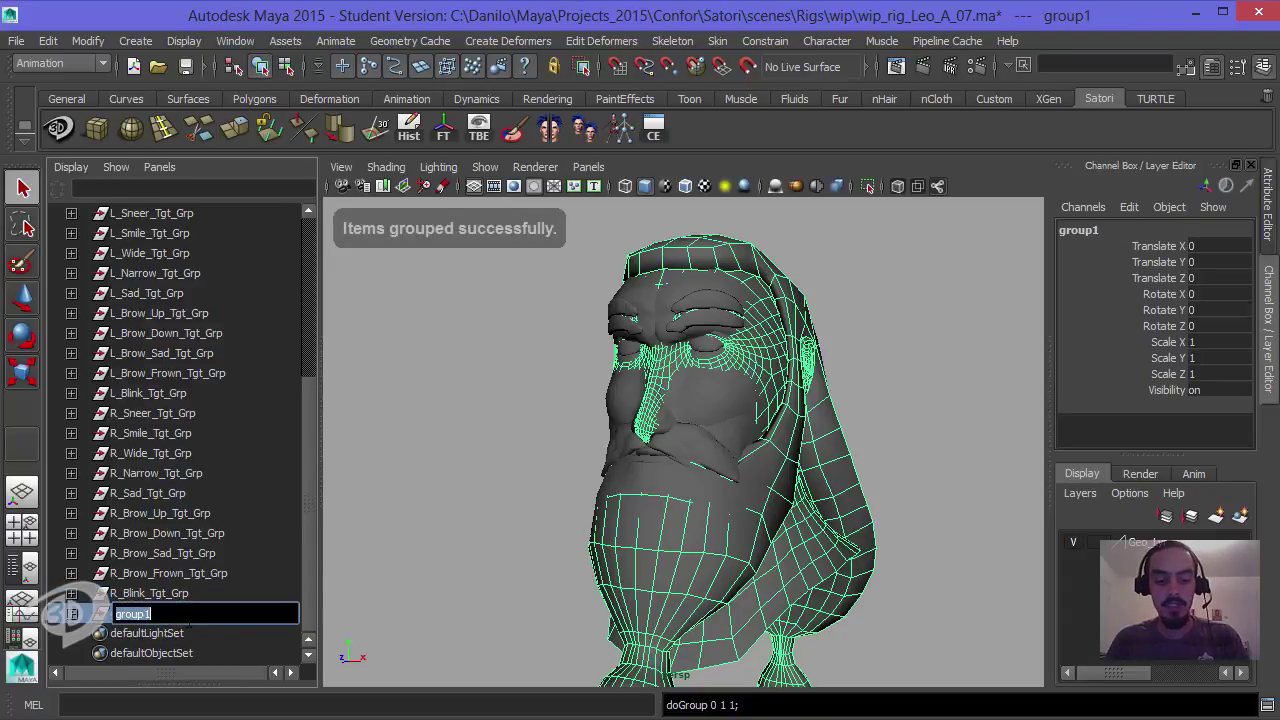
pyautogui.write('BlendShapes_Grp')
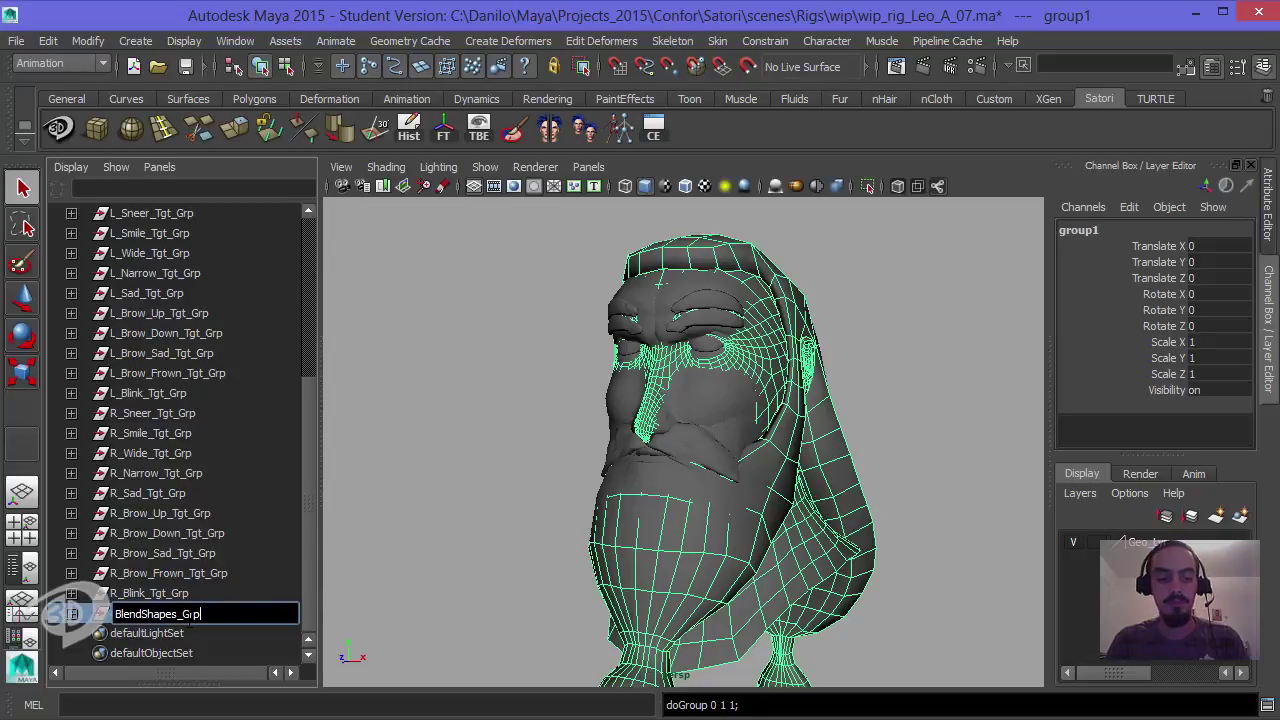
pyautogui.press('Return')
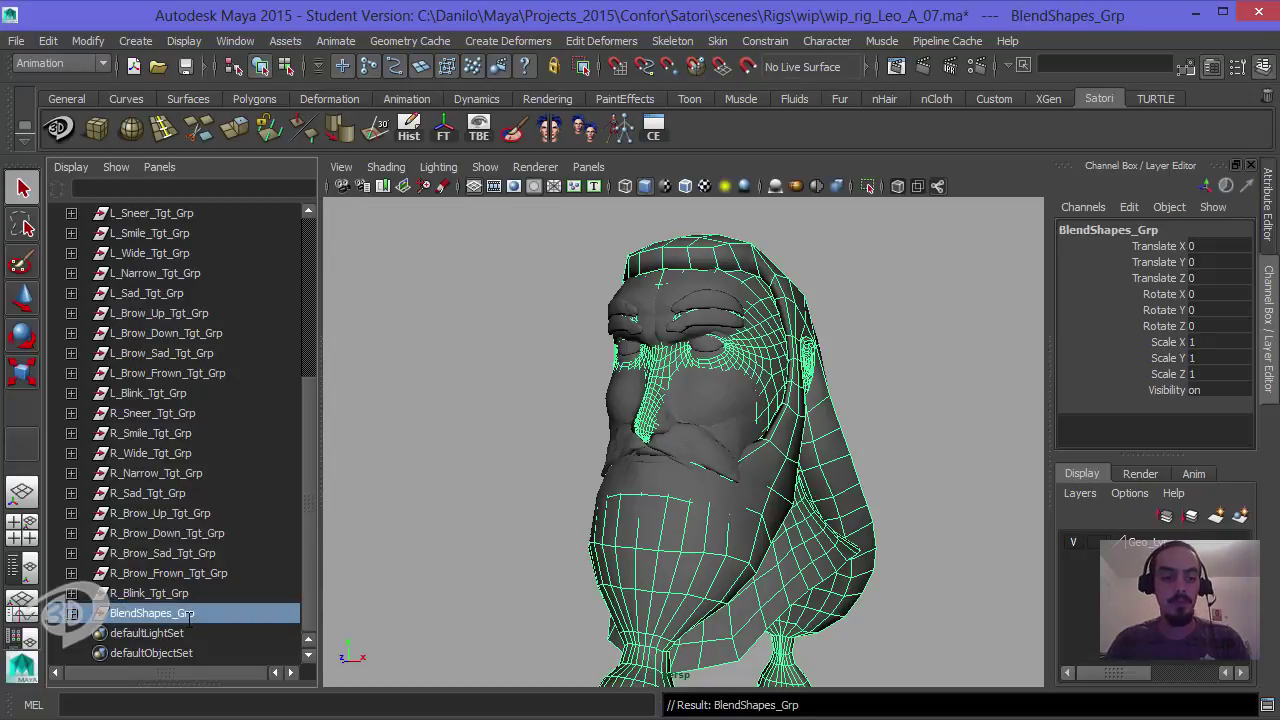
# Step: Group all the expression target groups from LipsUp_Tgt_Grp through R_Blink_Tgt_Grp and name the group Facial_Tgt_Grp
pyautogui.scroll(3, 309, 369)
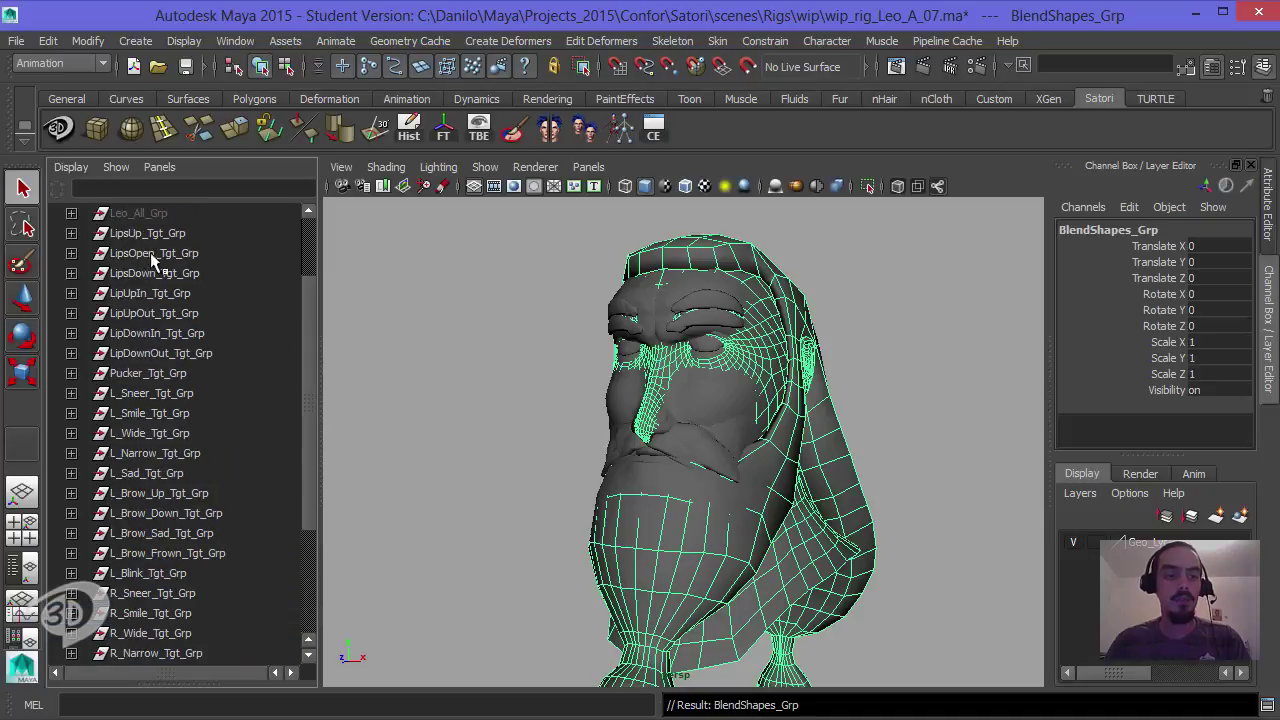
pyautogui.click(143, 238)
pyautogui.scroll(-3, 310, 360)
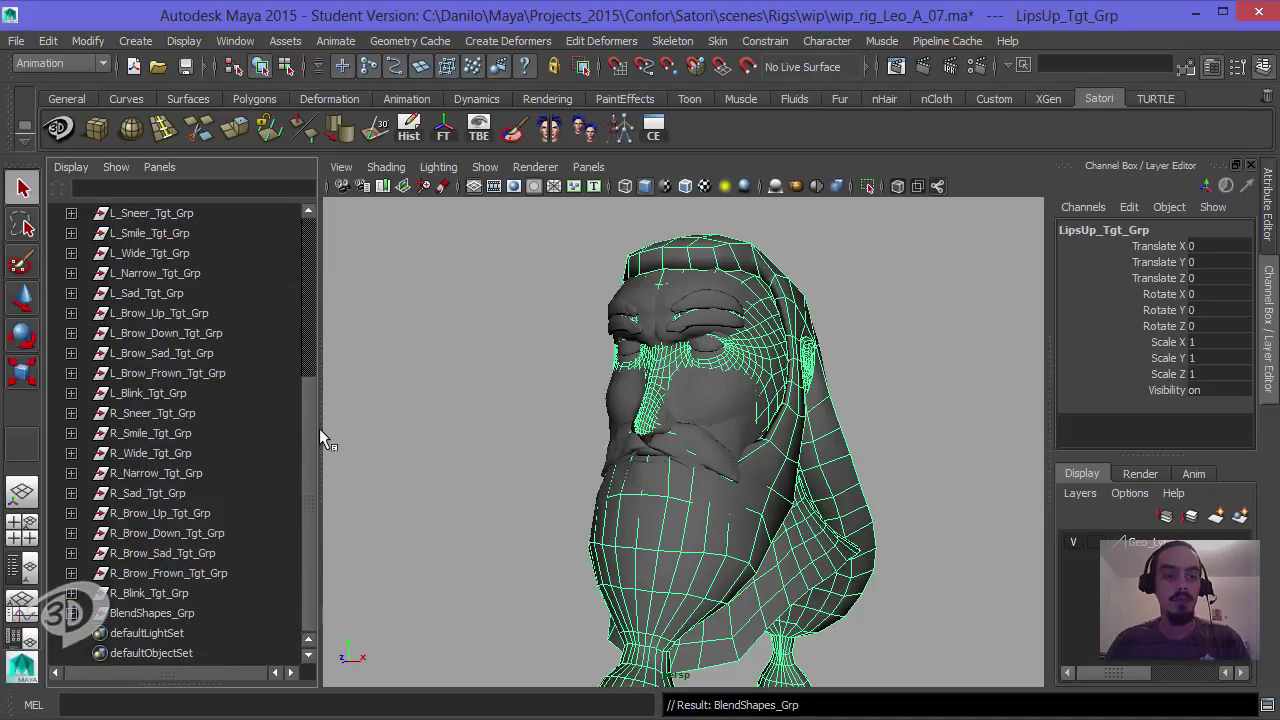
pyautogui.keyDown('shift'); pyautogui.click(164, 591); pyautogui.keyUp('shift')
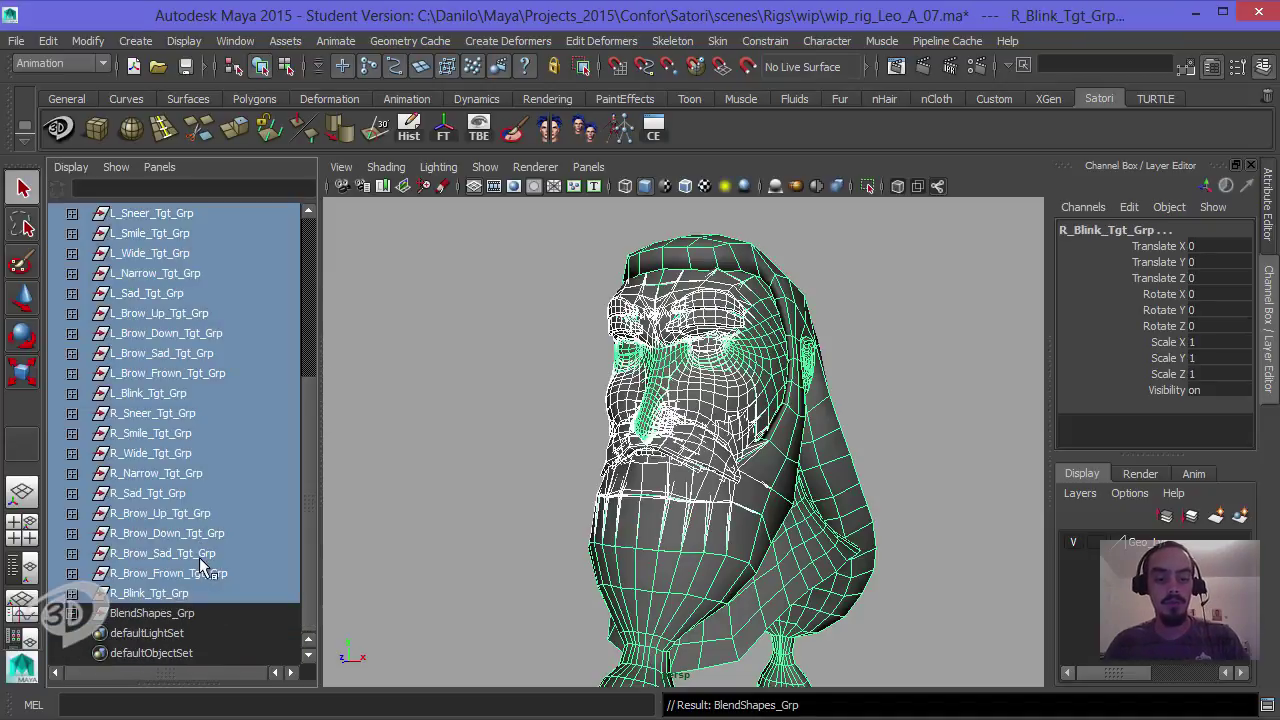
pyautogui.hotkey('ctrl', 'g')
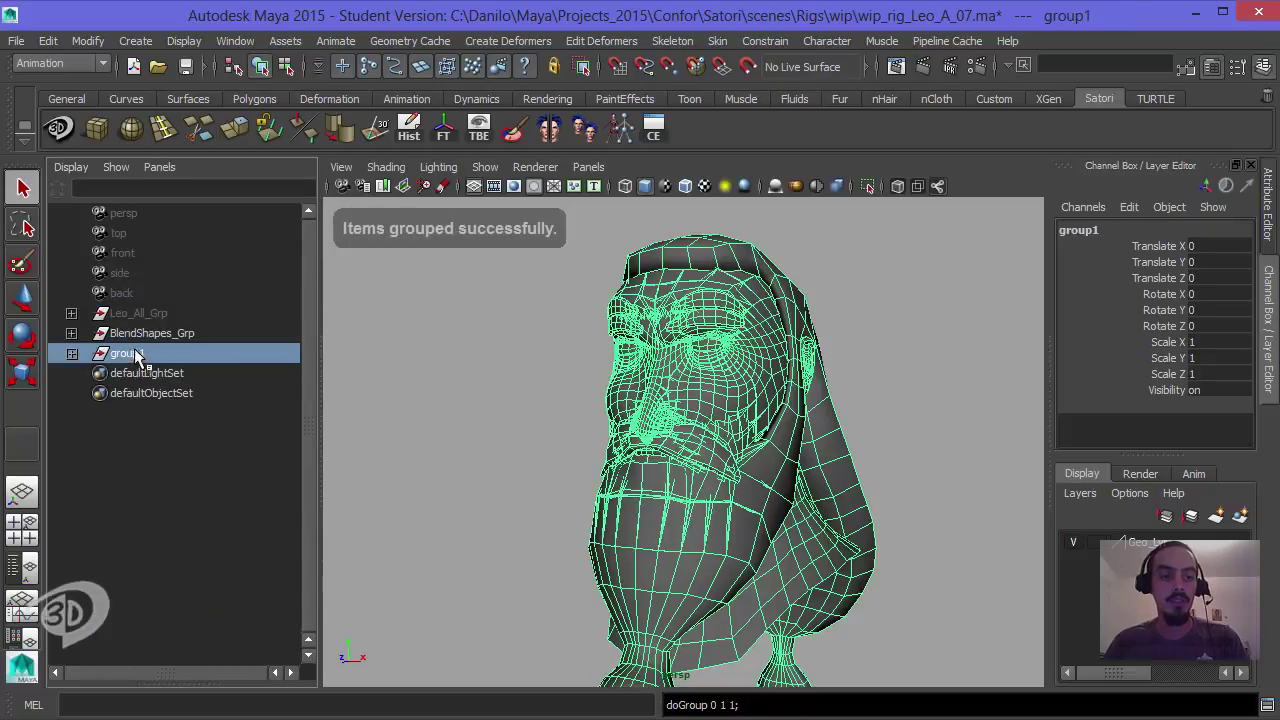
pyautogui.doubleClick(133, 353)
pyautogui.write('Facial')
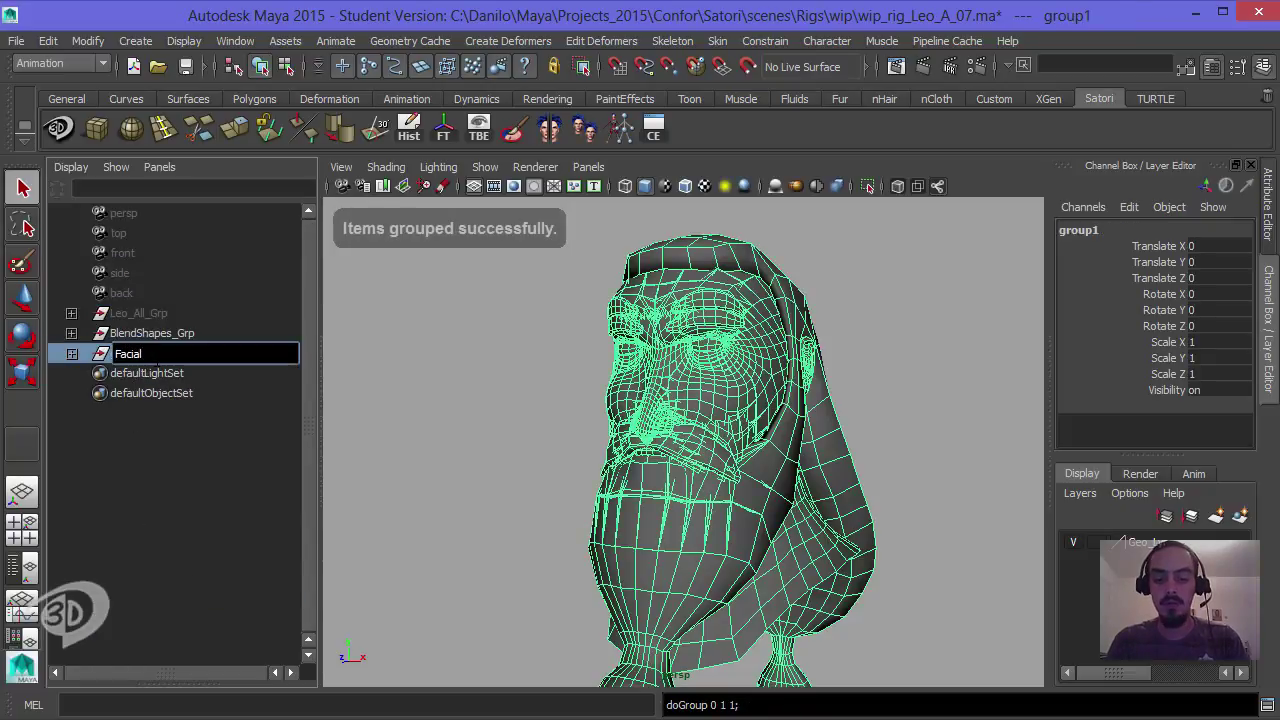
pyautogui.write('_Tgt_Grp')
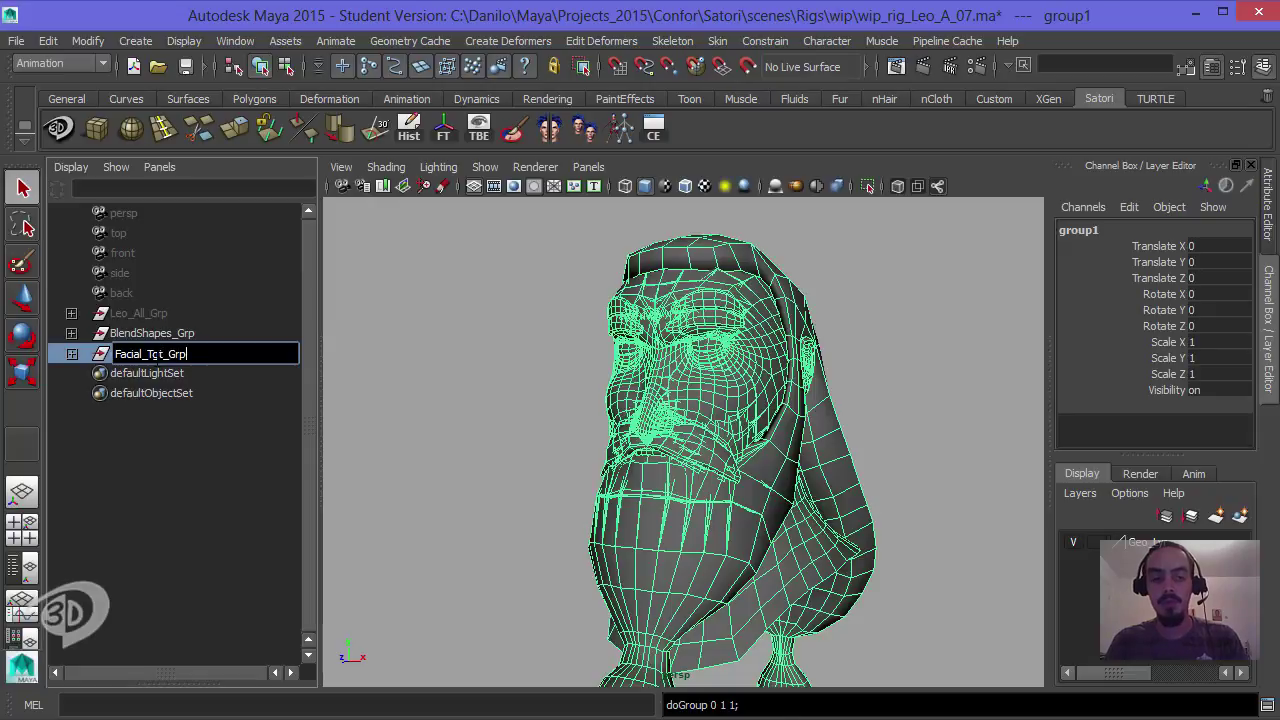
pyautogui.press('Return')
# Step: Parent Facial_Tgt_Grp under BlendShapes_Grp and expand the parent group's hierarchy
pyautogui.keyDown('ctrl'); pyautogui.click(171, 334); pyautogui.keyUp('ctrl')
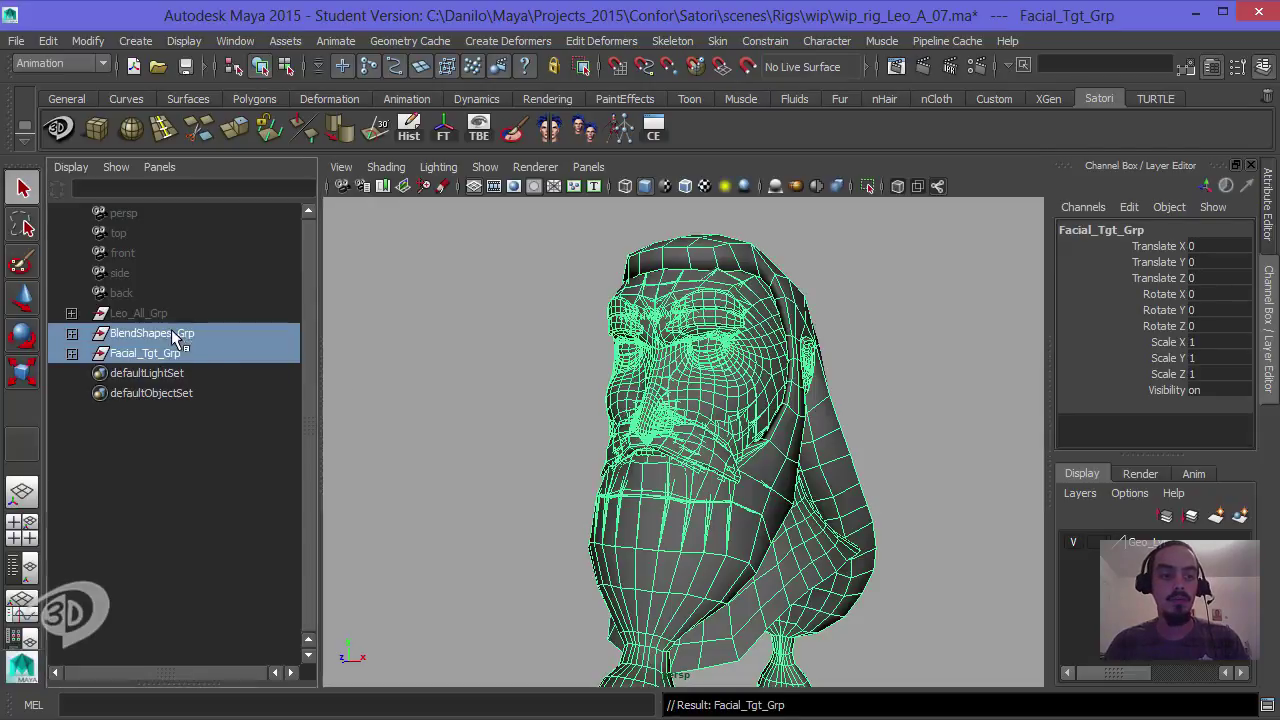
pyautogui.press('p')
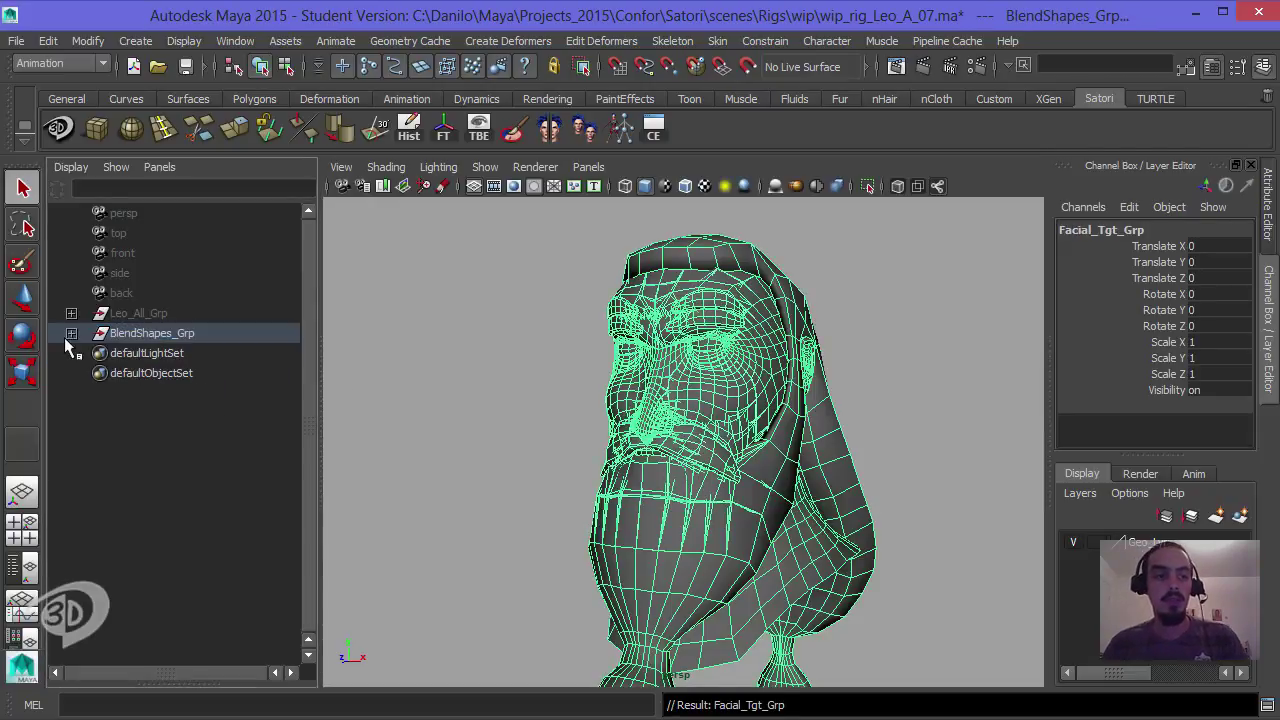
pyautogui.click(71, 333)
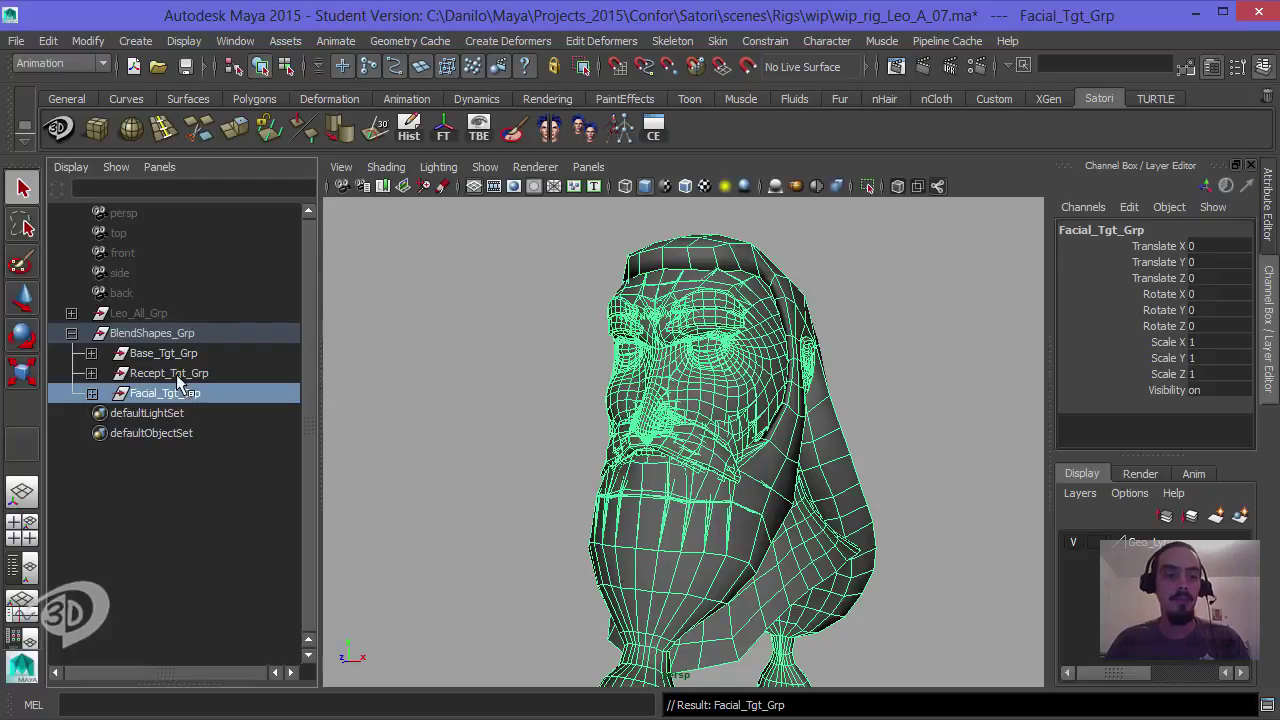
# Step: Hide Base_Tgt_Grp and check the base target meshes it contains
pyautogui.click(174, 354)
pyautogui.hotkey('ctrl', 'h')
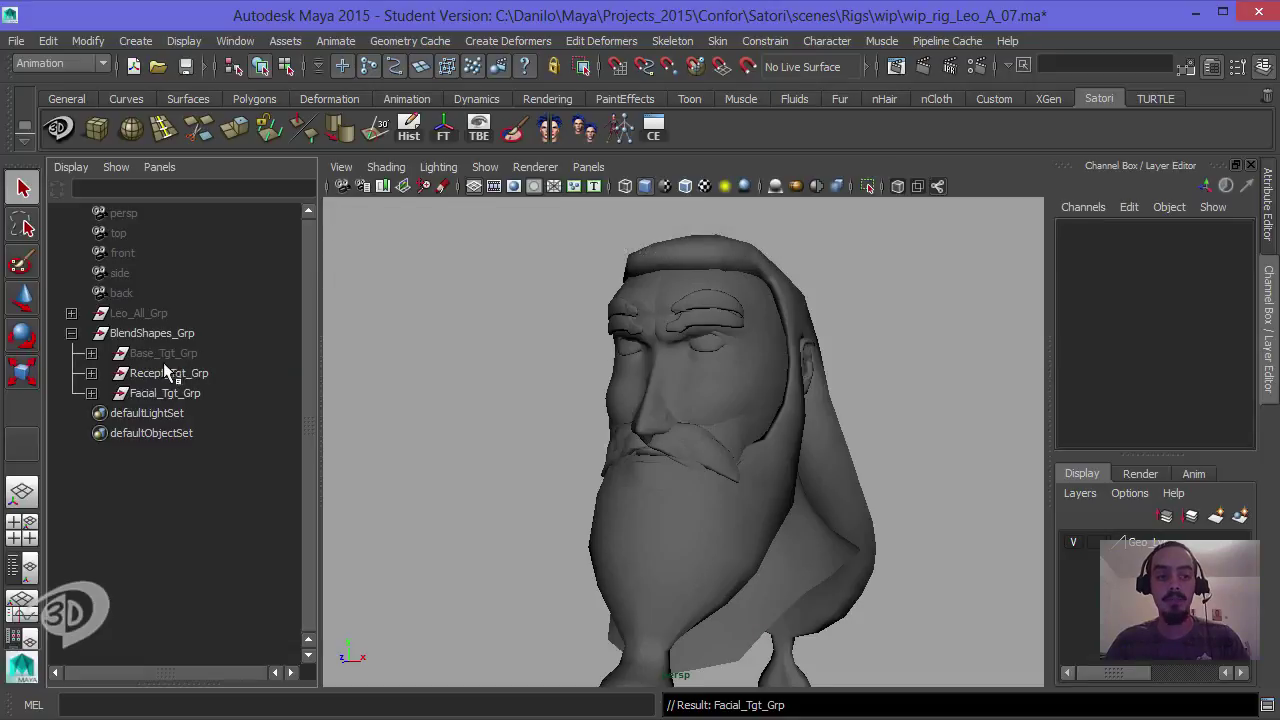
pyautogui.click(91, 354)
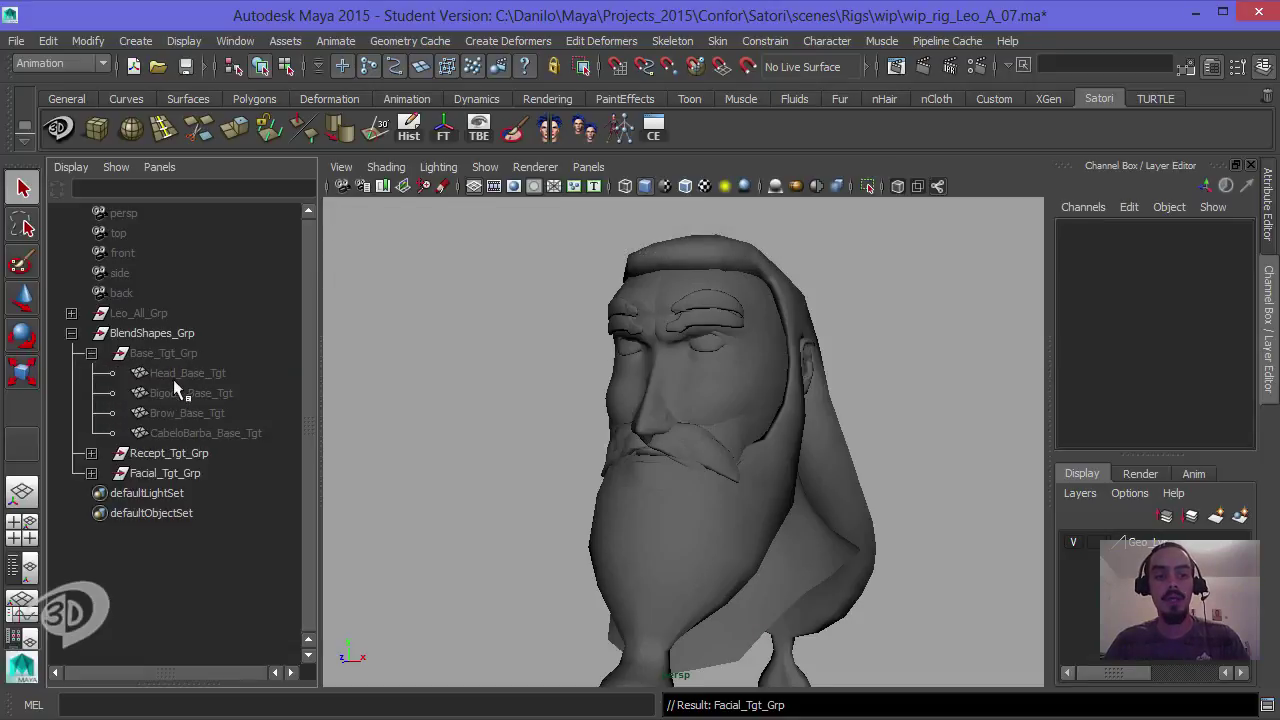
pyautogui.click(91, 354)
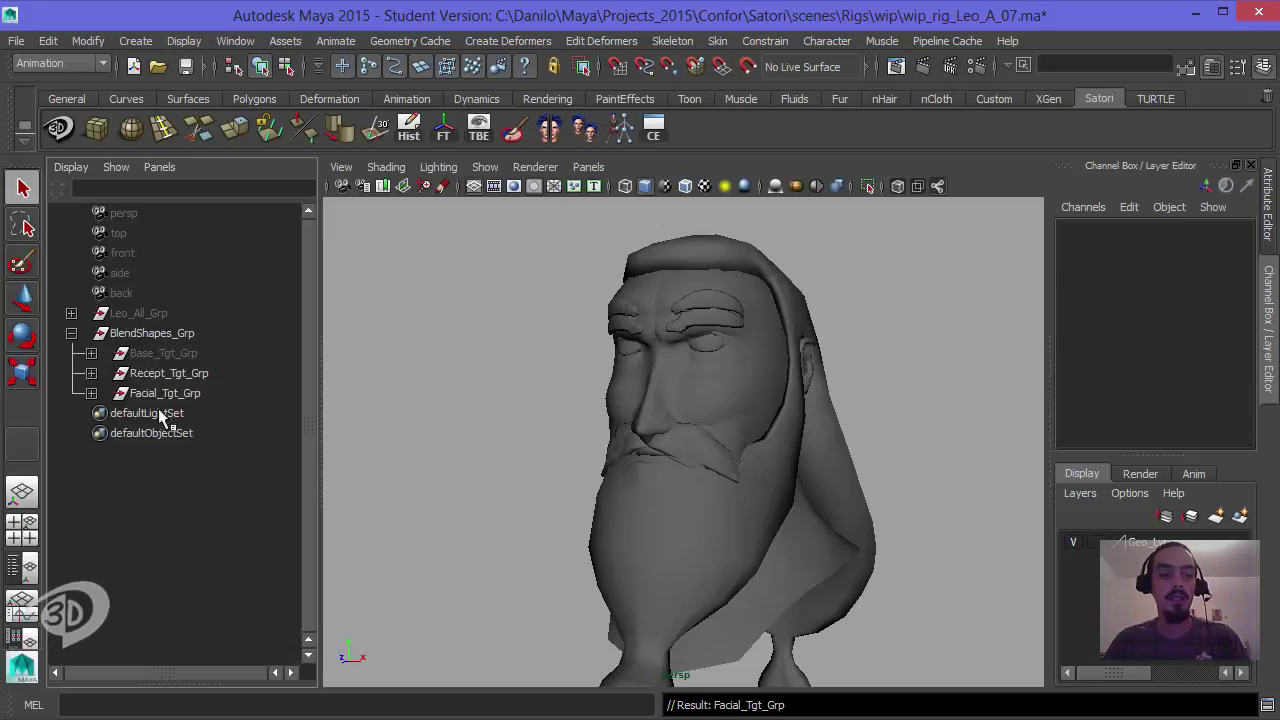
pyautogui.click(166, 393)
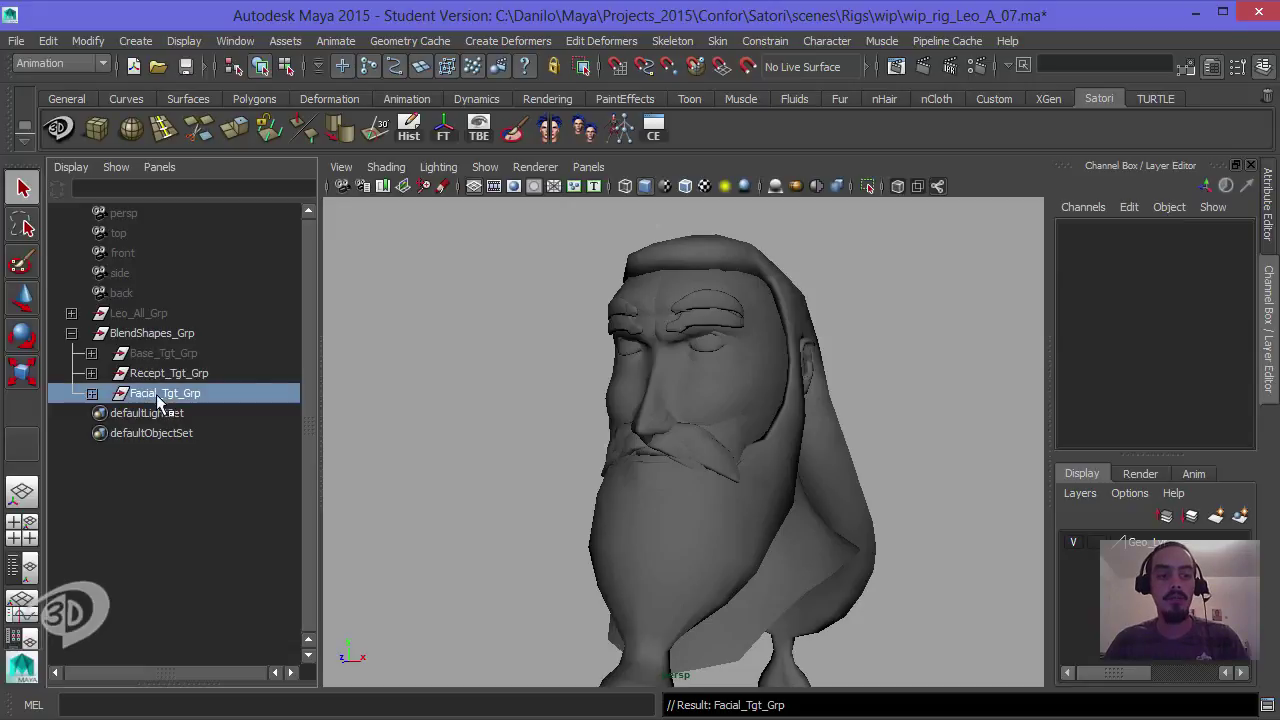
pyautogui.click(91, 393)
pyautogui.click(91, 393)
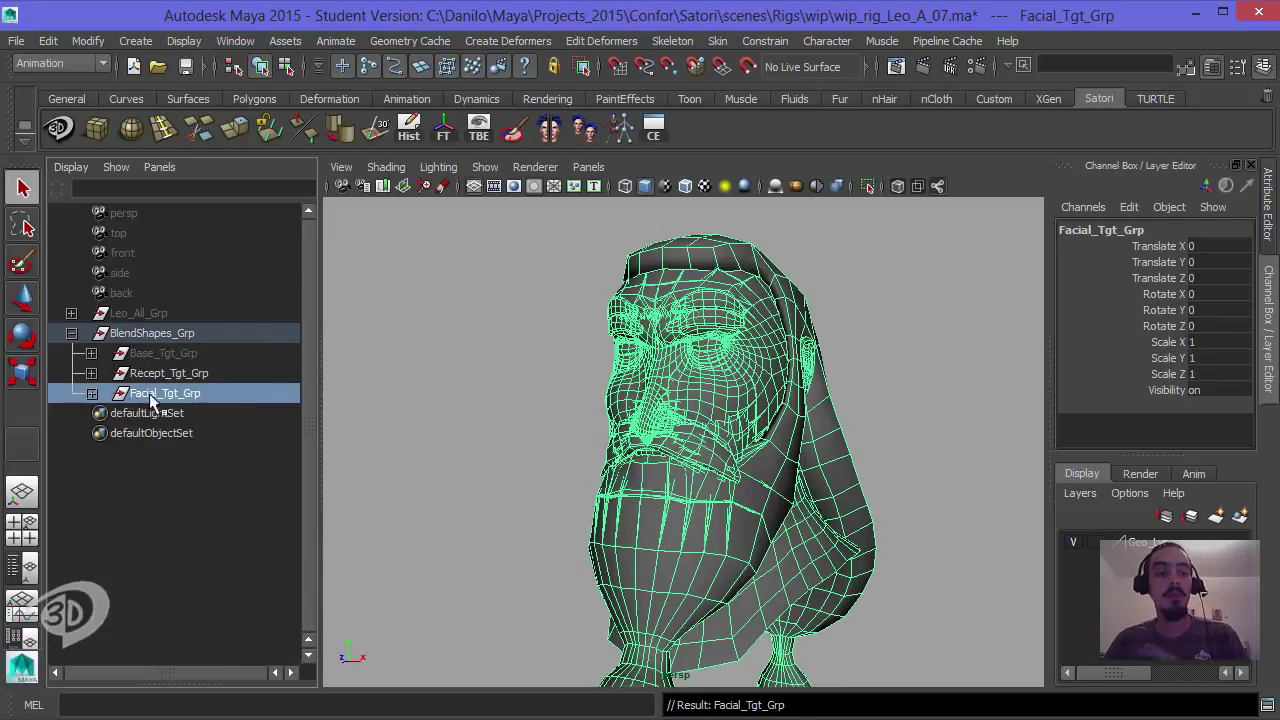
pyautogui.click(160, 375)
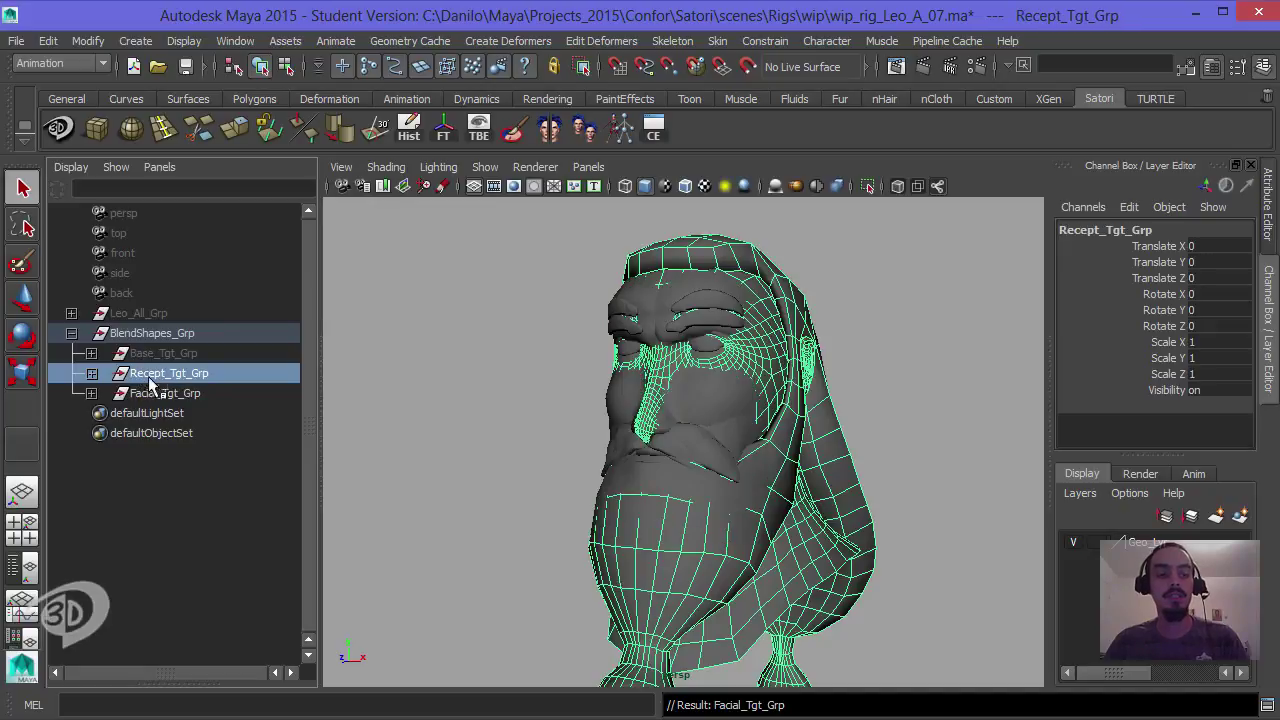
# Step: Parent BlendShapes_Grp under the Data_Grp inside Leo_All_Grp
pyautogui.click(152, 335)
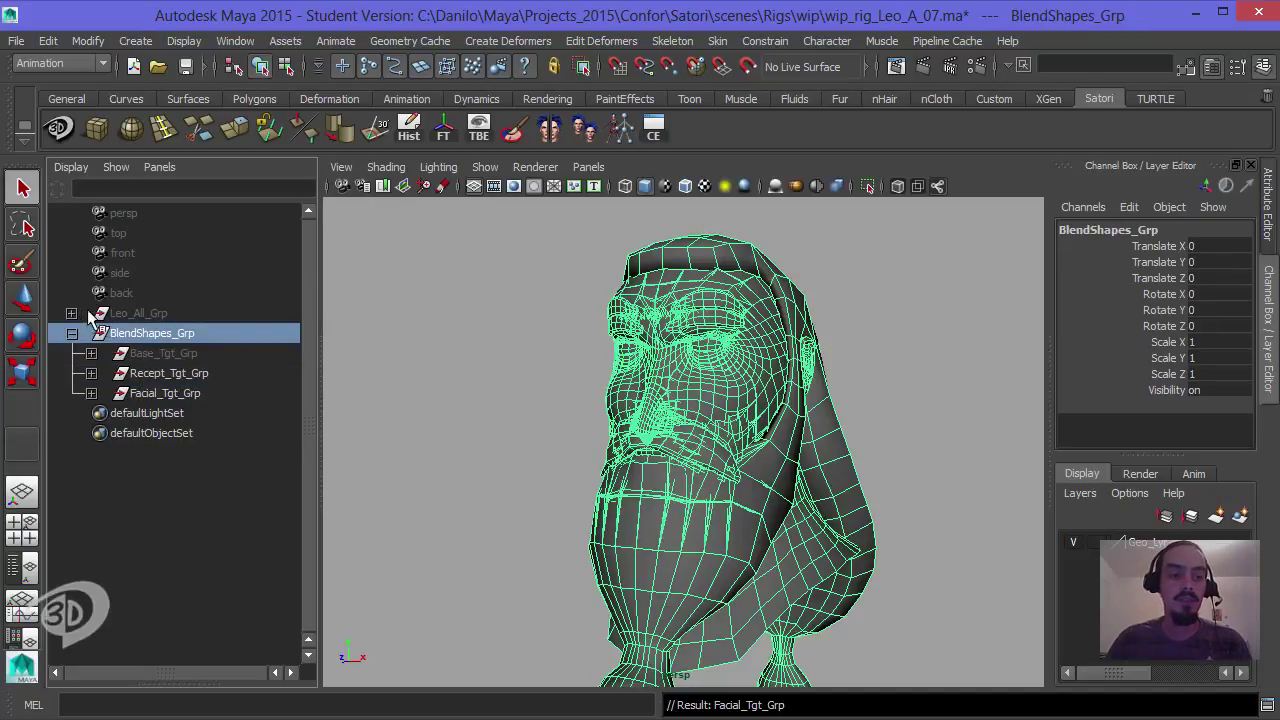
pyautogui.click(71, 313)
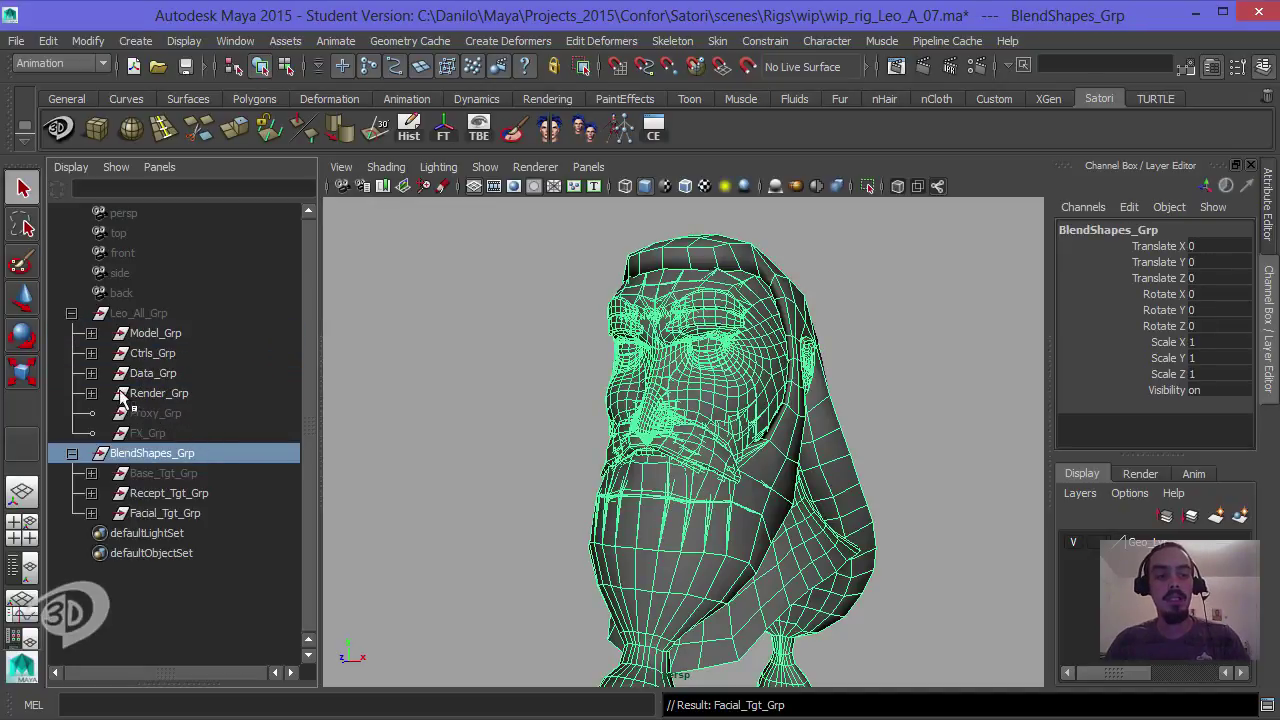
pyautogui.click(91, 373)
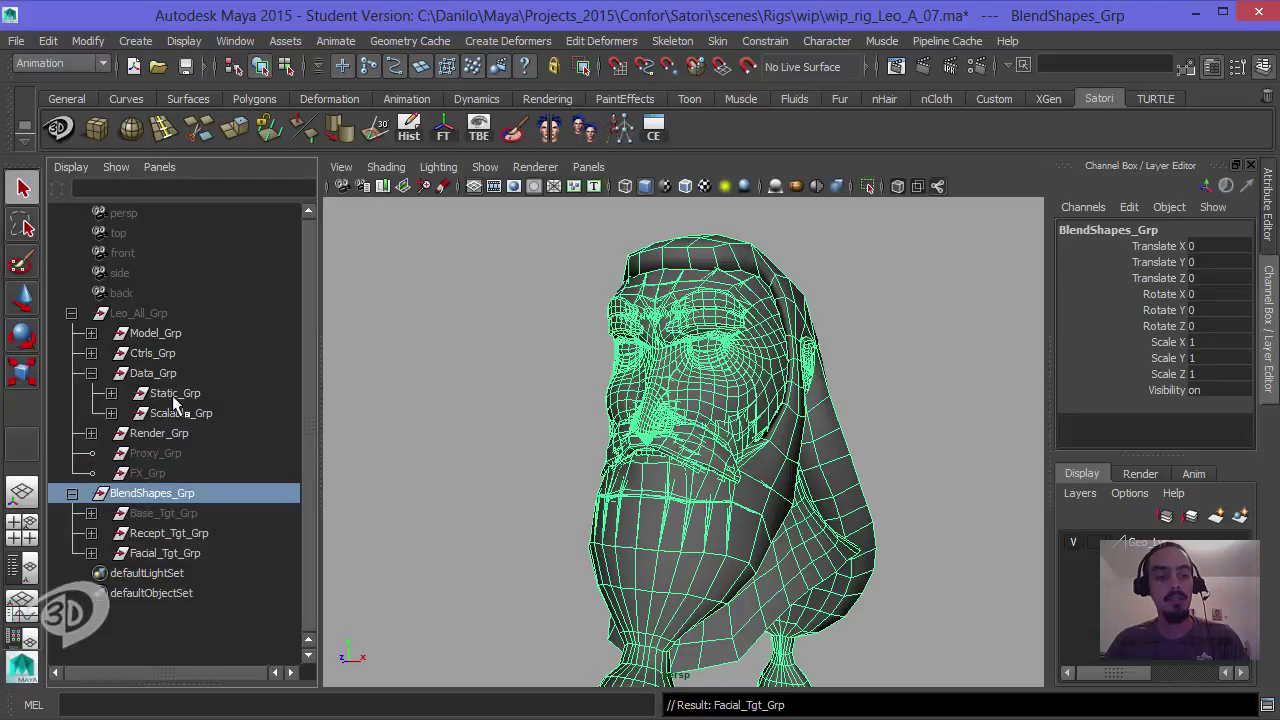
pyautogui.keyDown('ctrl'); pyautogui.click(150, 377); pyautogui.keyUp('ctrl')
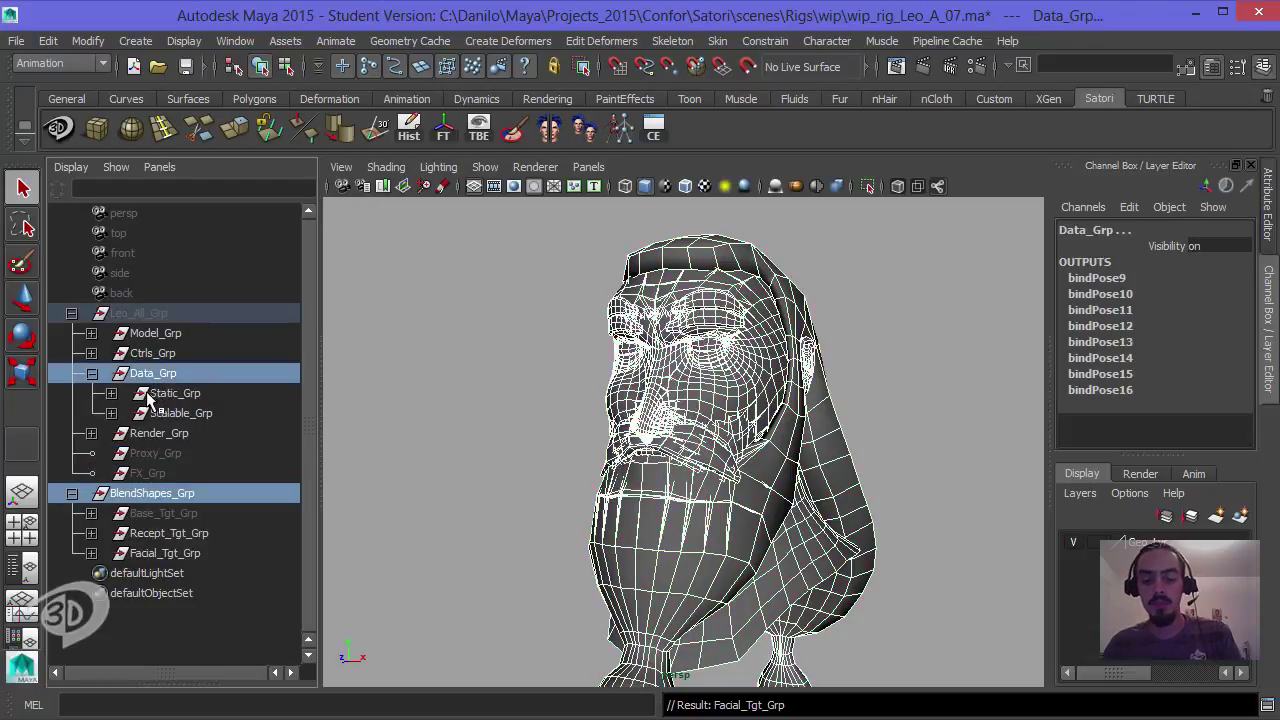
pyautogui.press('p')
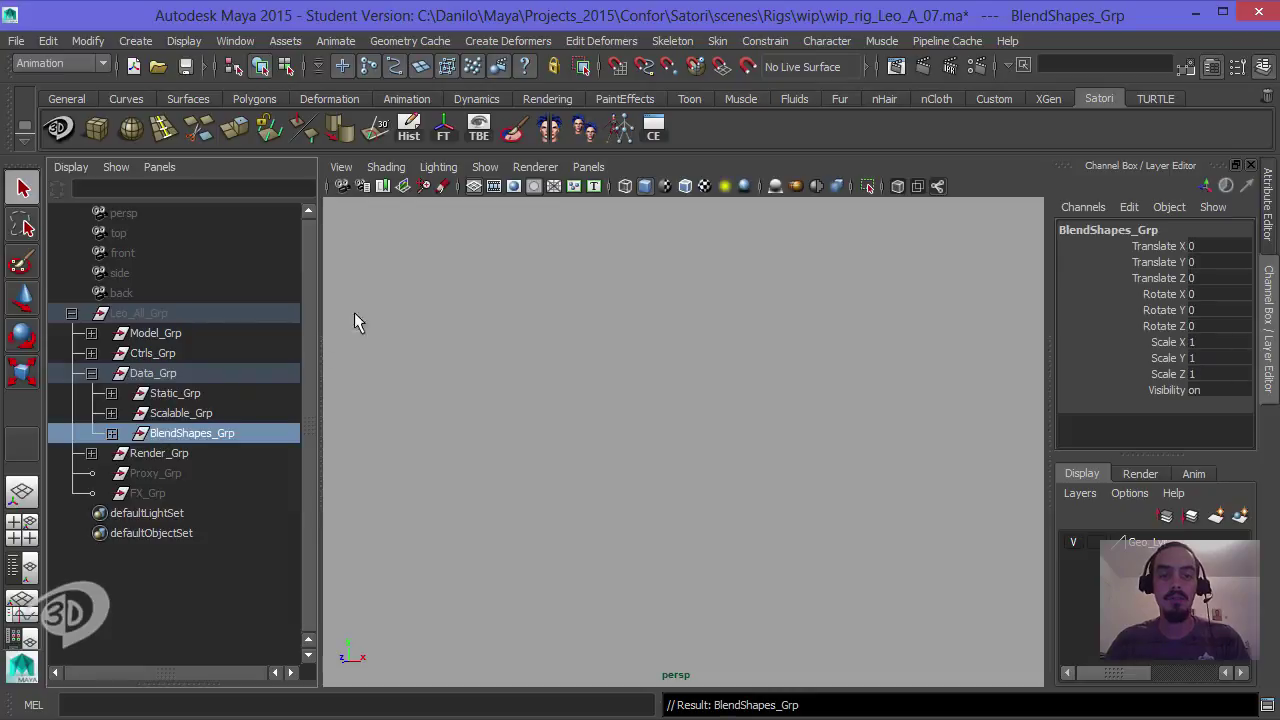
# Step: Unhide the whole Leo_All_Grp rig and clear the selection
pyautogui.click(170, 318)
pyautogui.hotkey('shift', 'h')
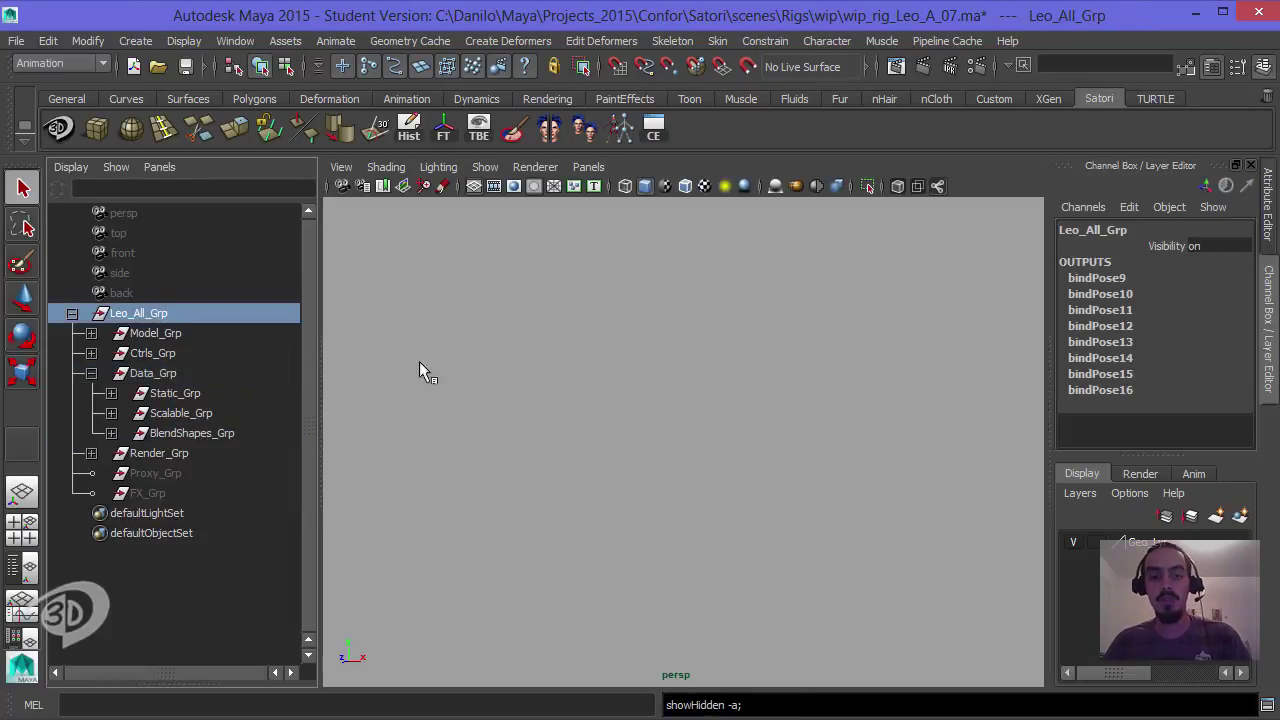
pyautogui.click(549, 400)
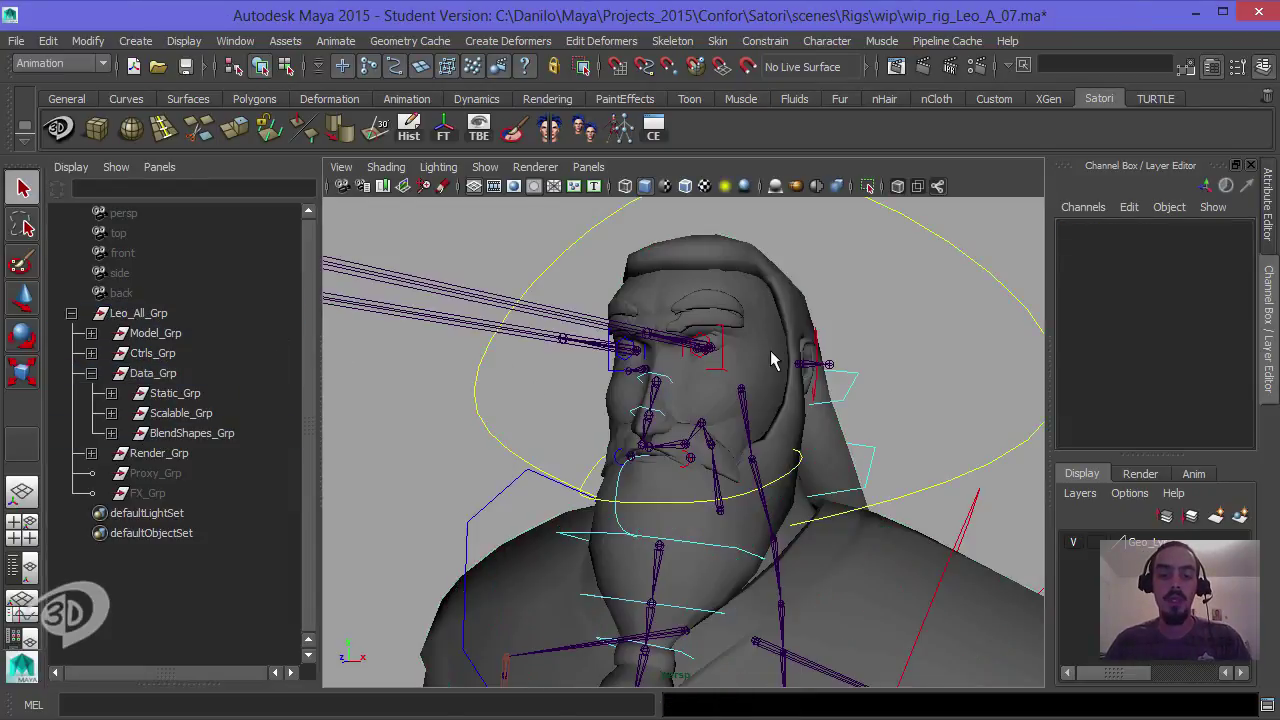
pyautogui.click(180, 441)
pyautogui.click(155, 374)
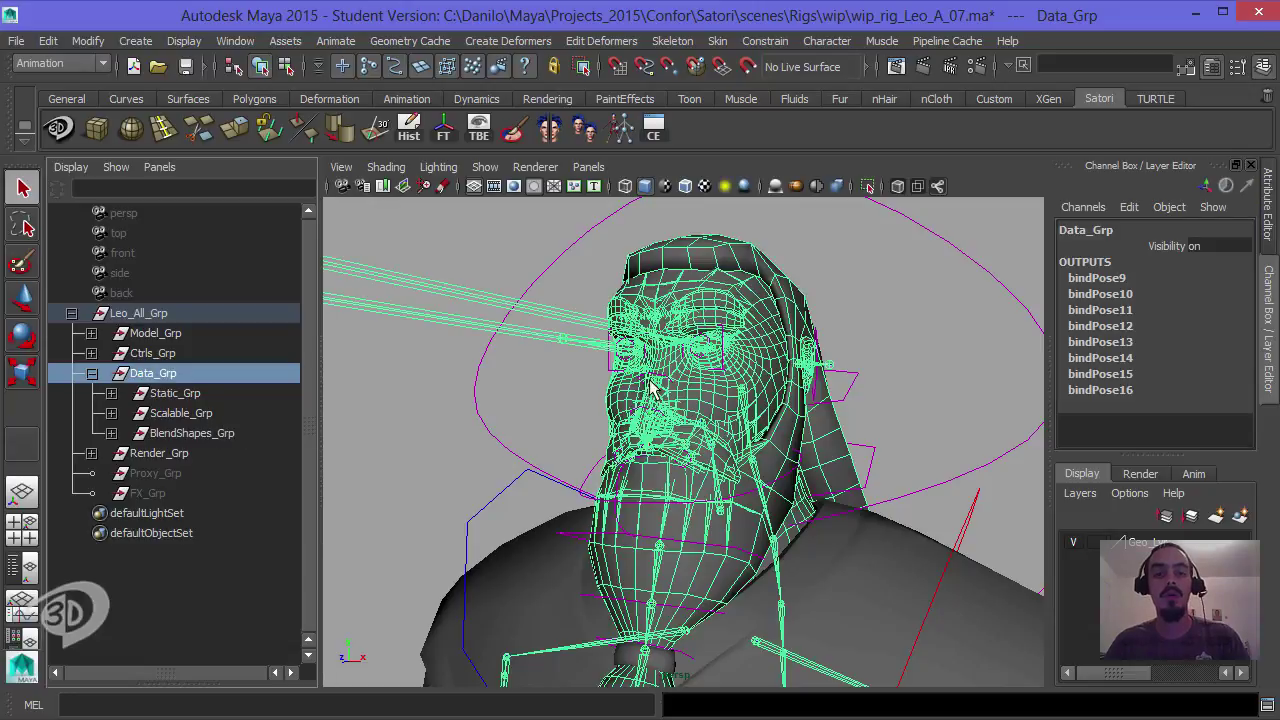
pyautogui.click(185, 436)
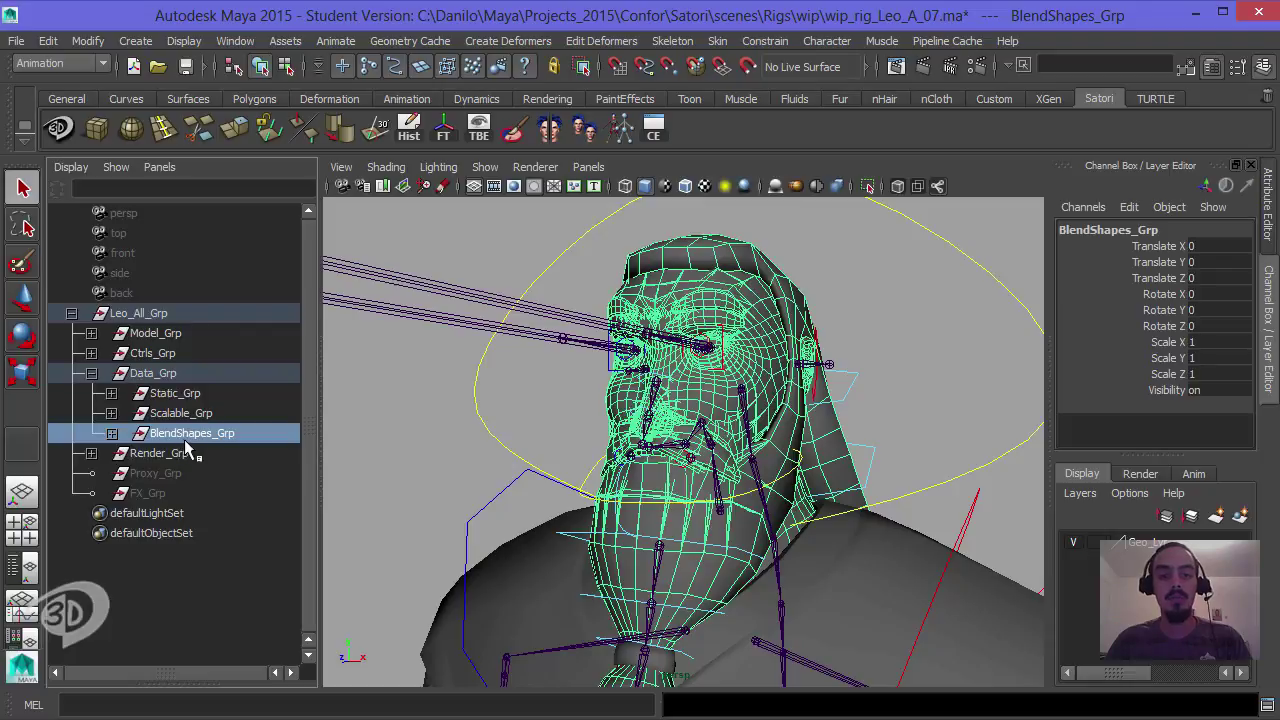
# Step: Create a blend shape node named Recept_BS on Recept_Tgt_Grp from every target group inside Facial_Tgt_Grp, with Check topology disabled
pyautogui.click(112, 433)
pyautogui.click(131, 493)
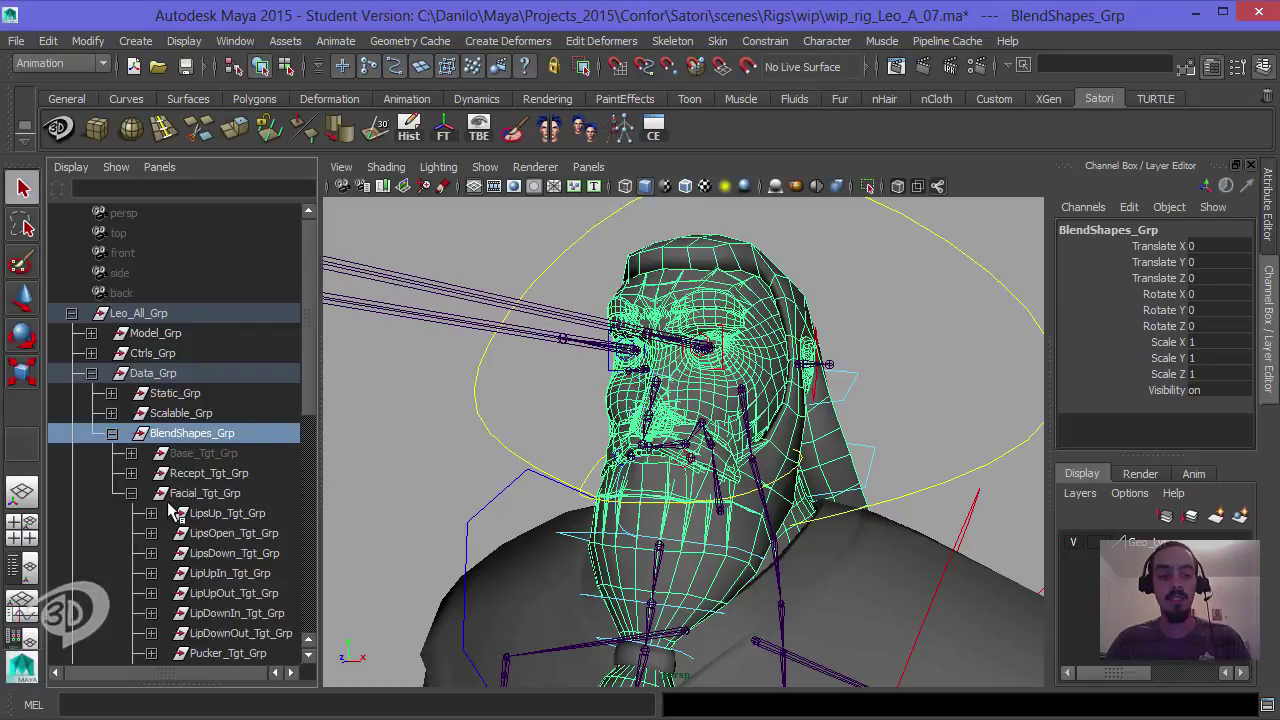
pyautogui.click(227, 515)
pyautogui.moveTo(310, 388); pyautogui.dragTo(306, 595)
pyautogui.keyDown('shift'); pyautogui.click(231, 596); pyautogui.keyUp('shift')
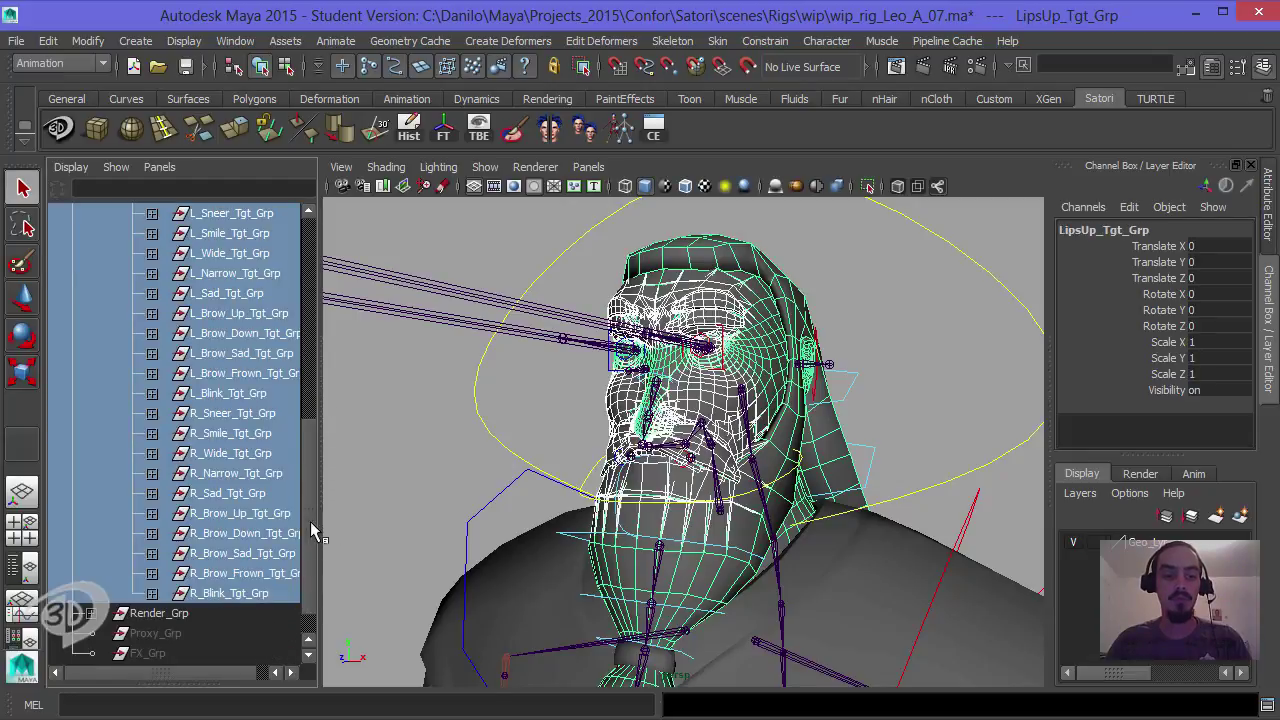
pyautogui.moveTo(310, 521); pyautogui.dragTo(294, 370)
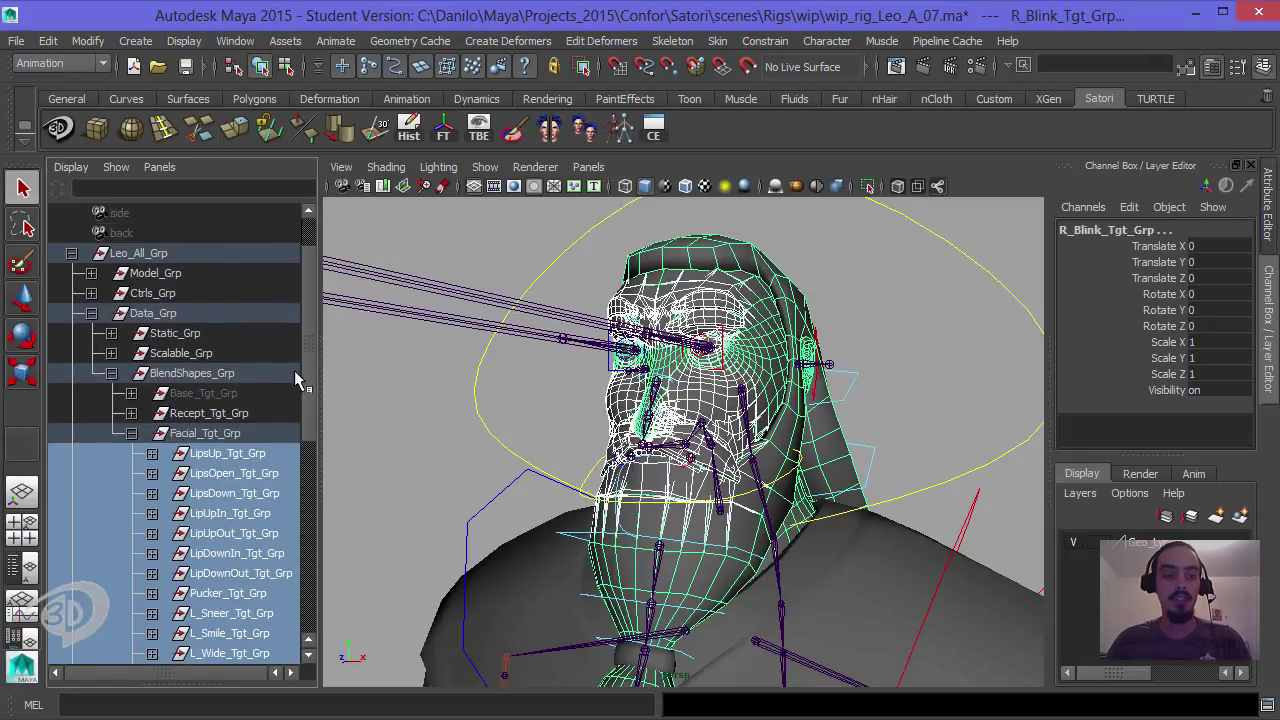
pyautogui.keyDown('ctrl'); pyautogui.click(206, 417); pyautogui.keyUp('ctrl')
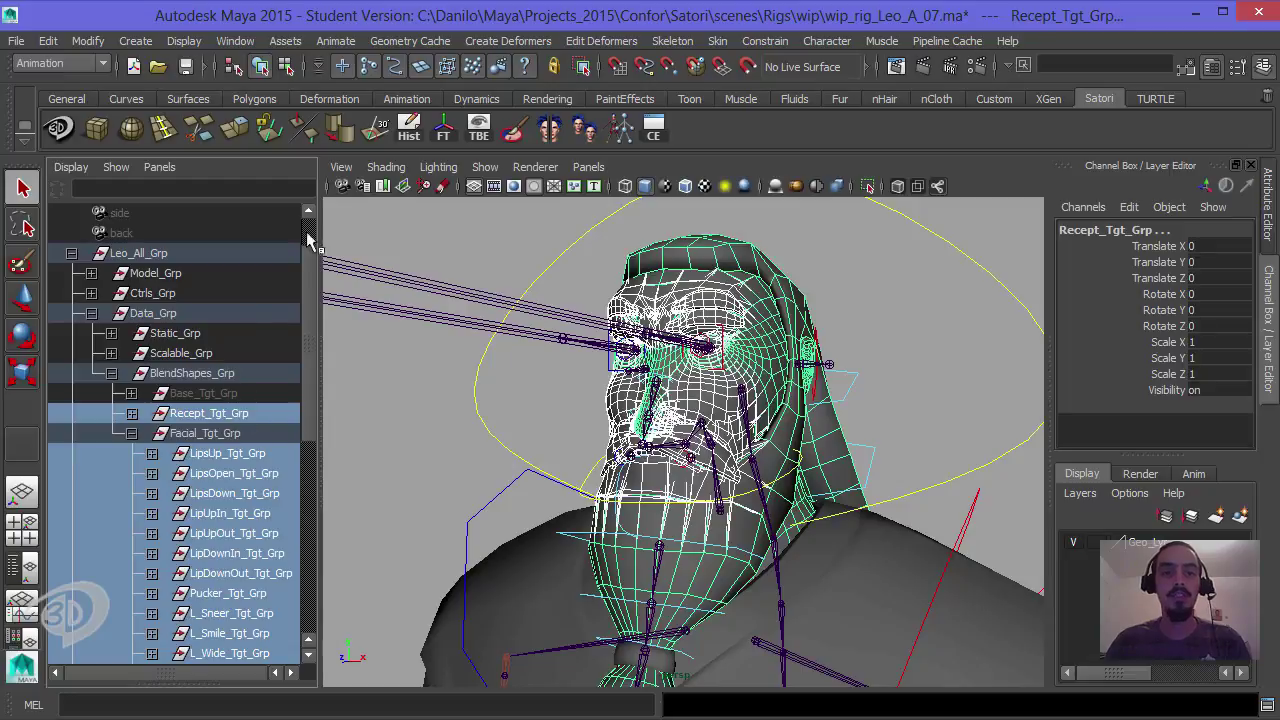
pyautogui.click(495, 41)
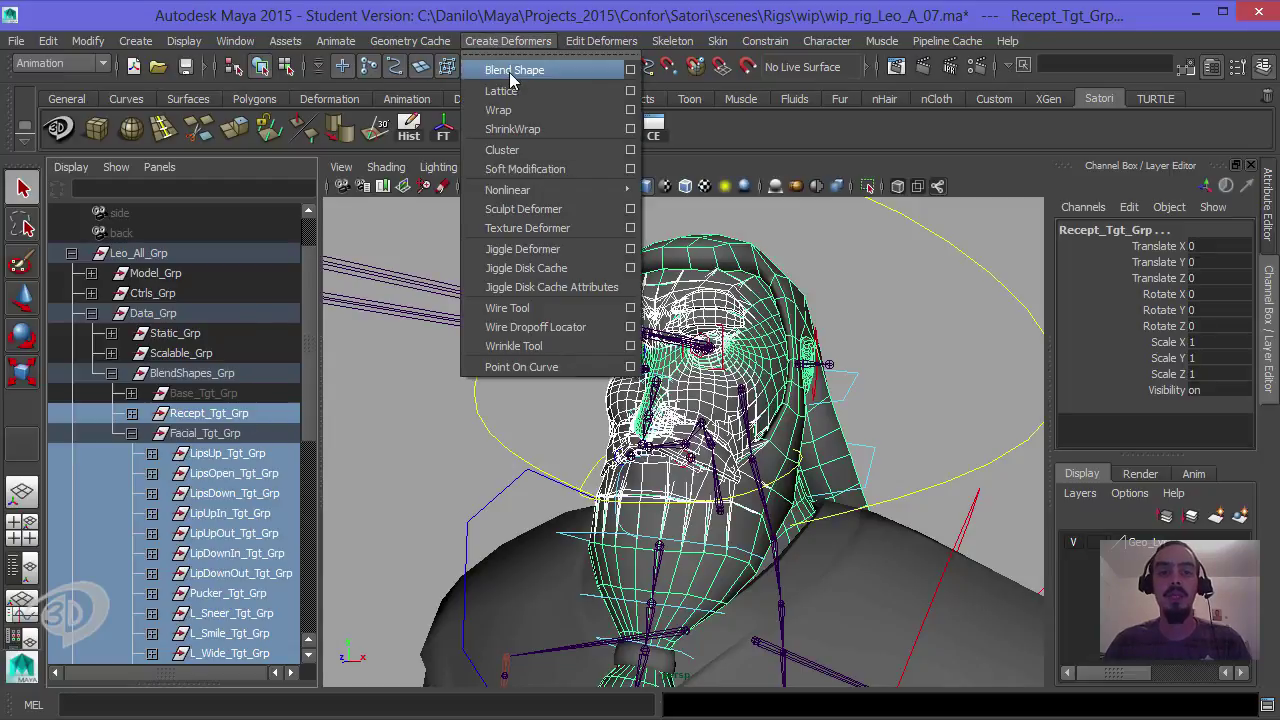
pyautogui.click(631, 70)
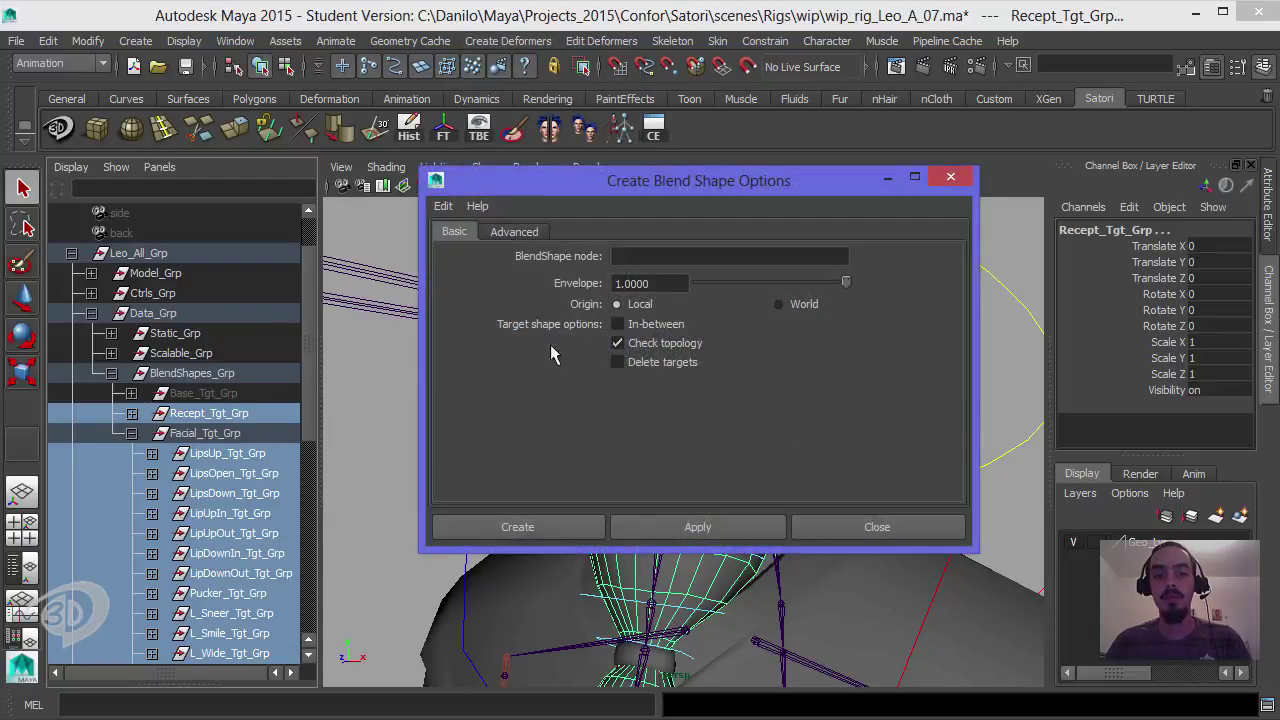
pyautogui.click(650, 345)
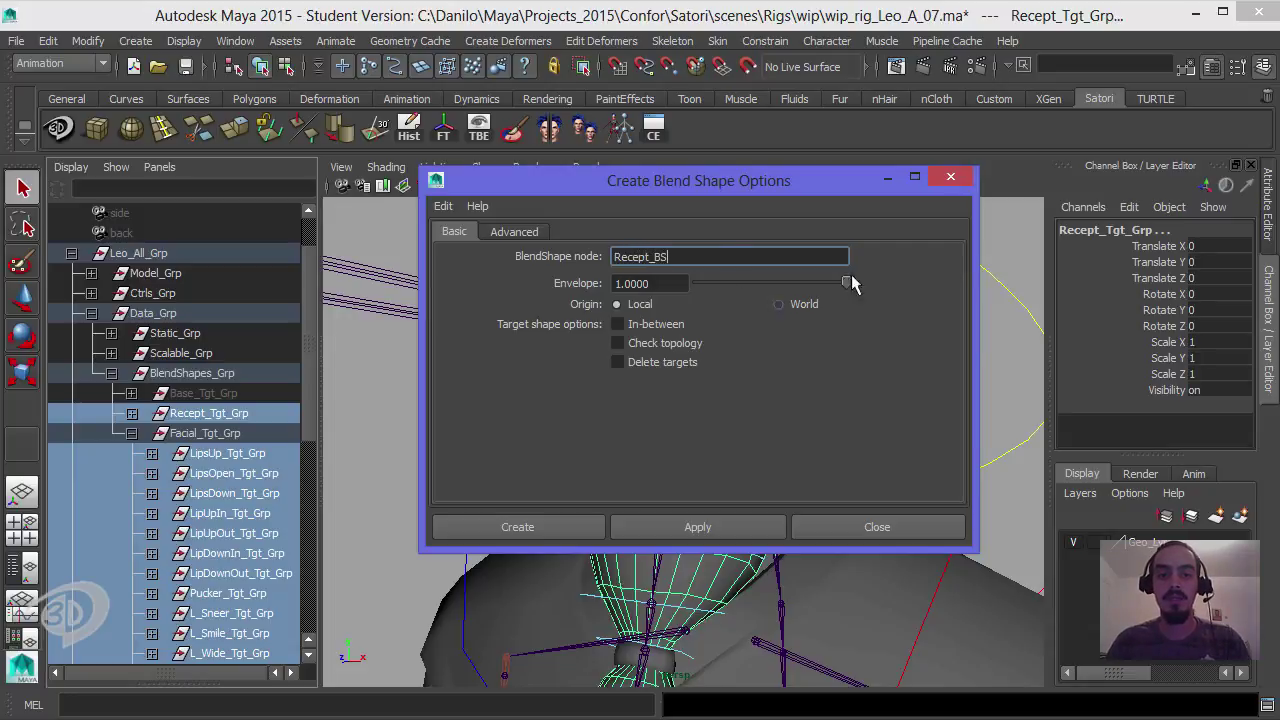
pyautogui.click(541, 530)
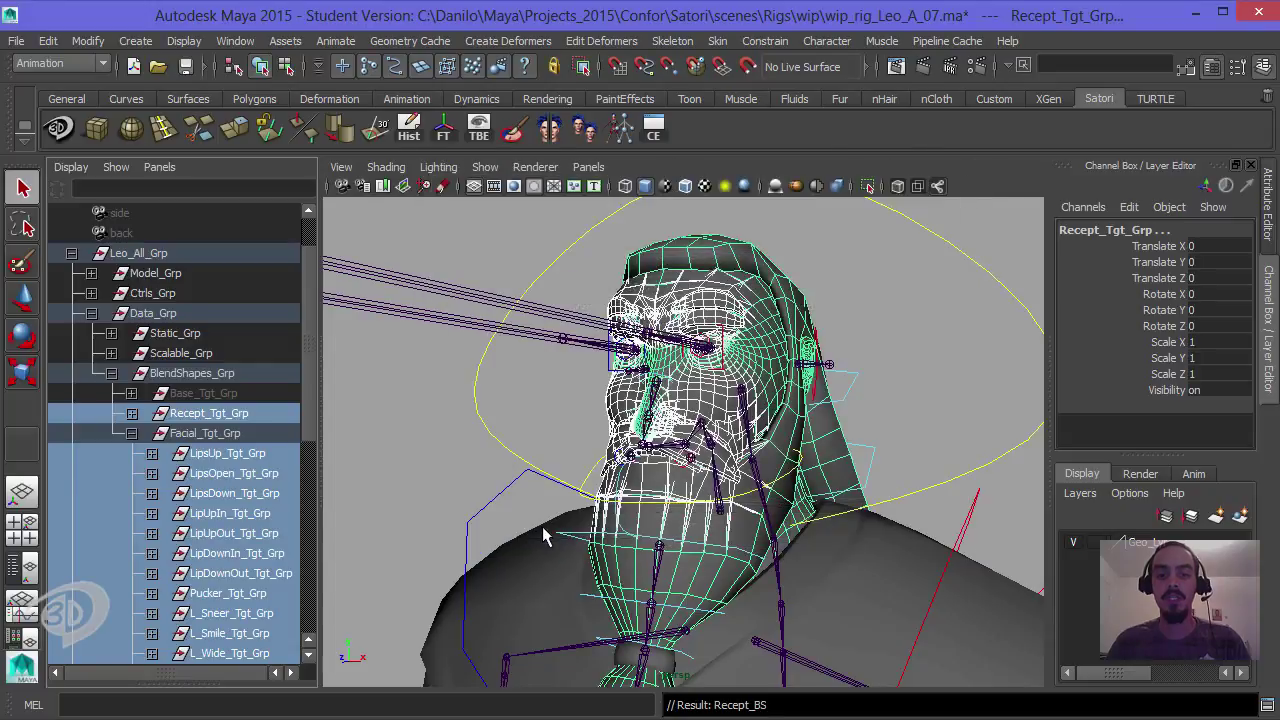
# Step: Test Recept_BS on Head_Recept_Tgt by raising the LipsUp_Tgt_Grp weight to 1 and returning it to 0
pyautogui.click(131, 413)
pyautogui.click(215, 433)
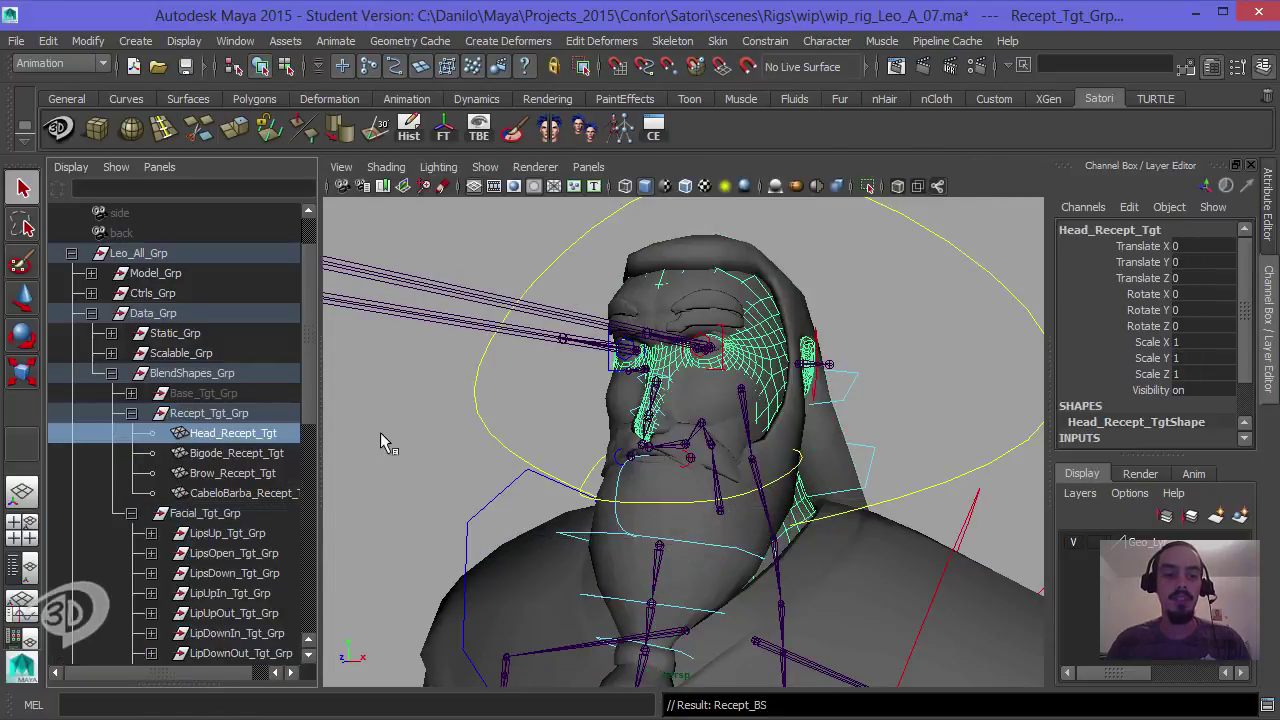
pyautogui.moveTo(1245, 315); pyautogui.dragTo(1240, 386)
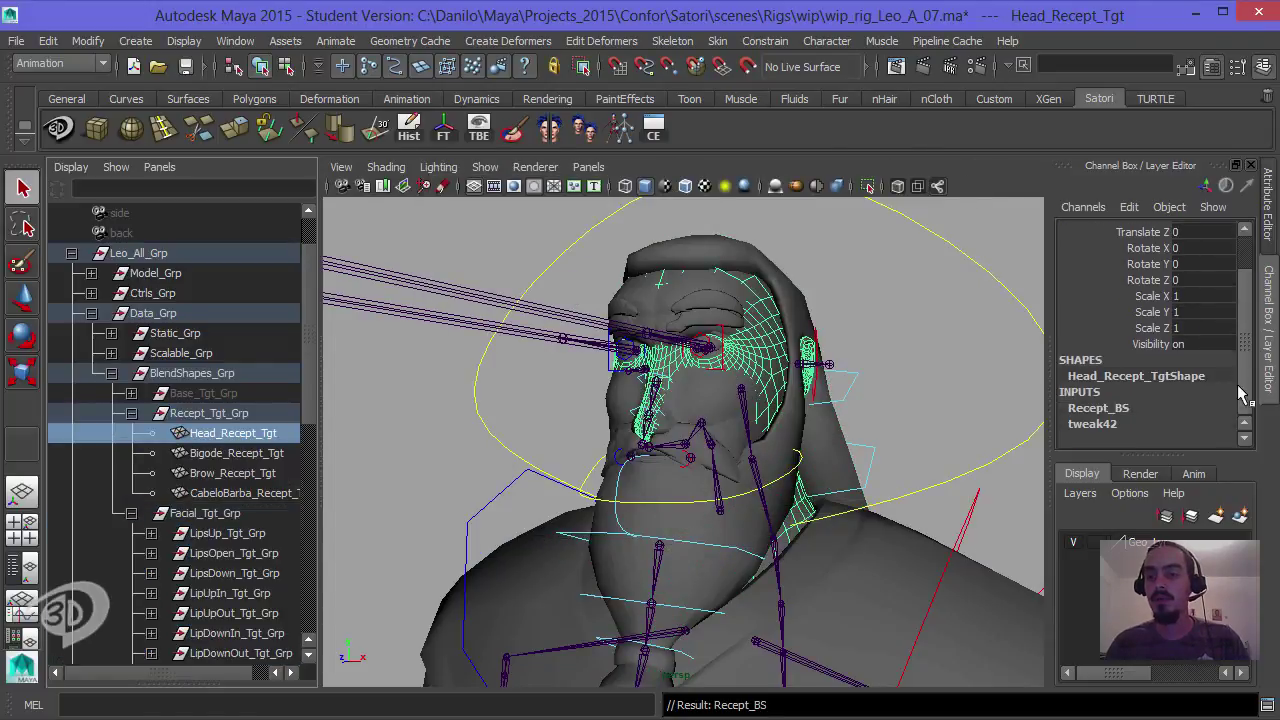
pyautogui.click(1108, 406)
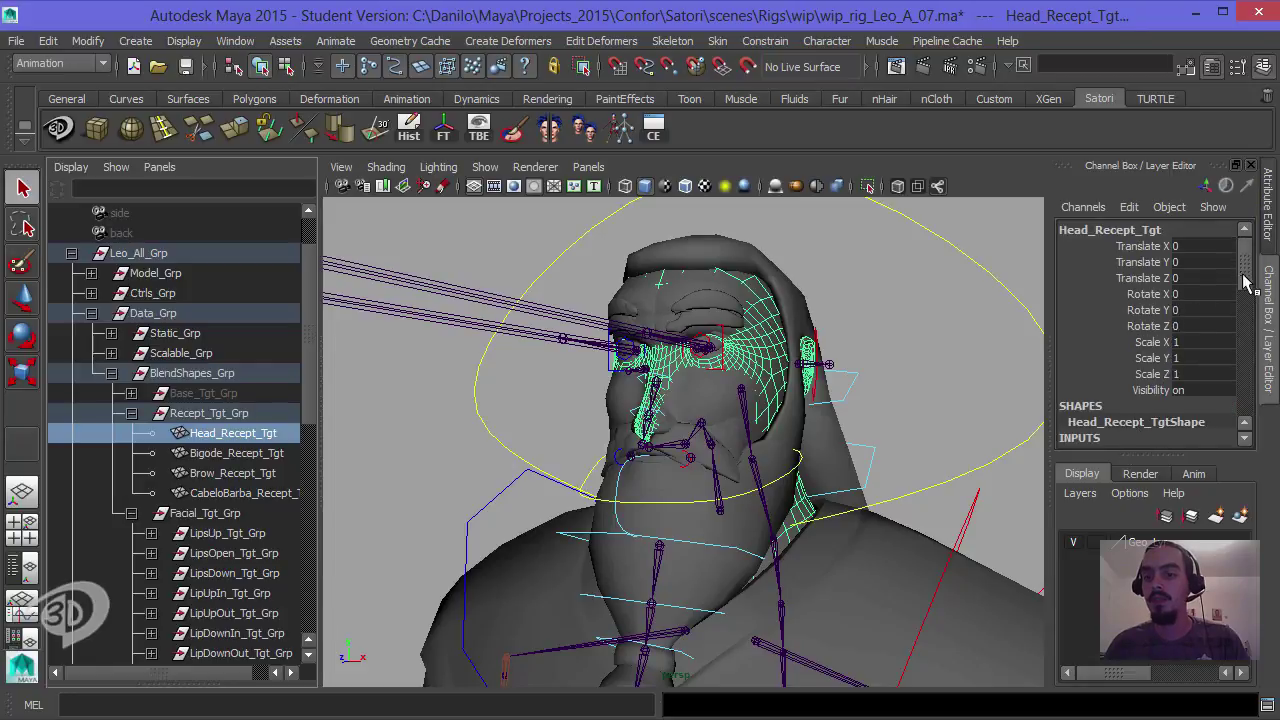
pyautogui.moveTo(1246, 285); pyautogui.dragTo(1247, 334)
pyautogui.click(1131, 276)
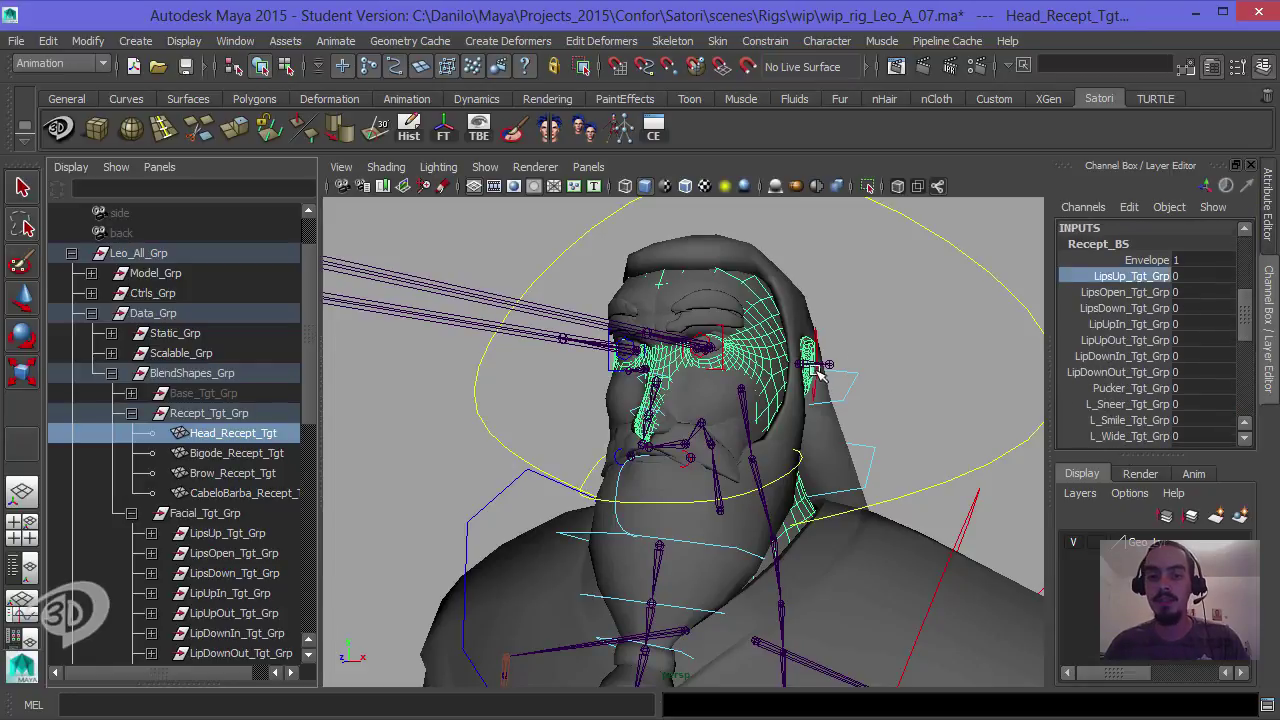
pyautogui.moveTo(900, 368); pyautogui.dragTo(645, 437, button='middle')
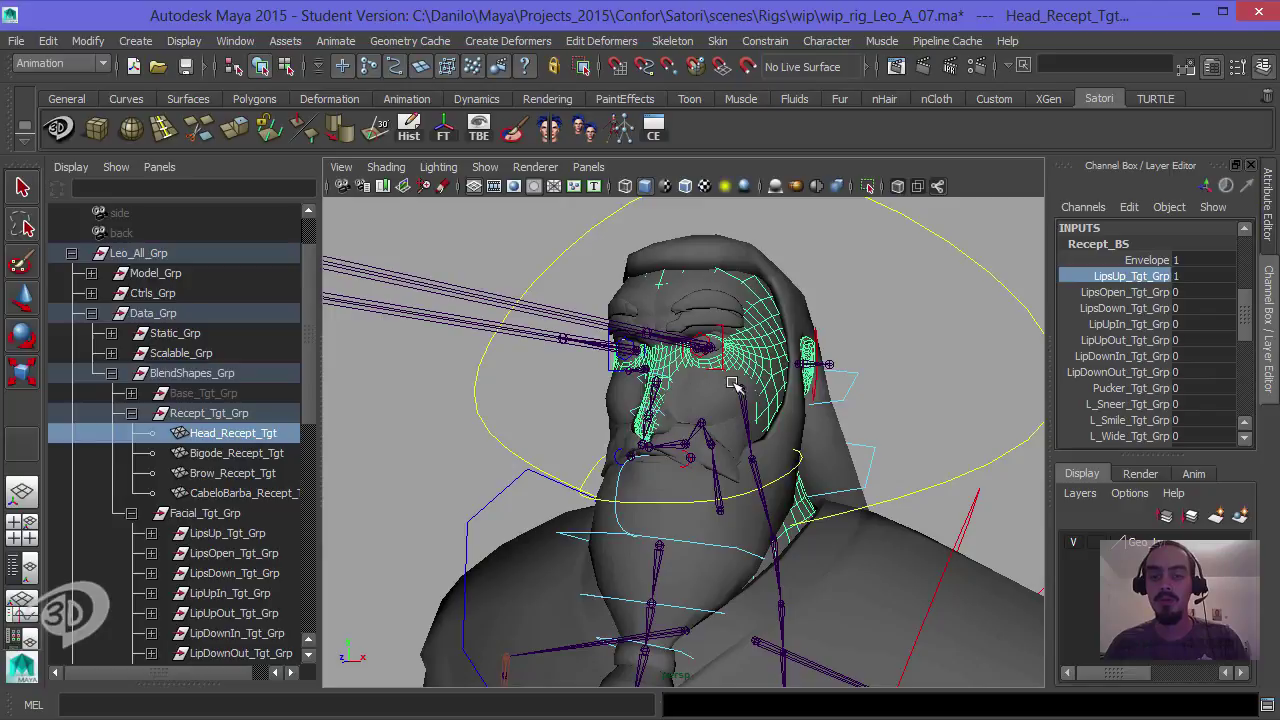
pyautogui.click(1140, 342)
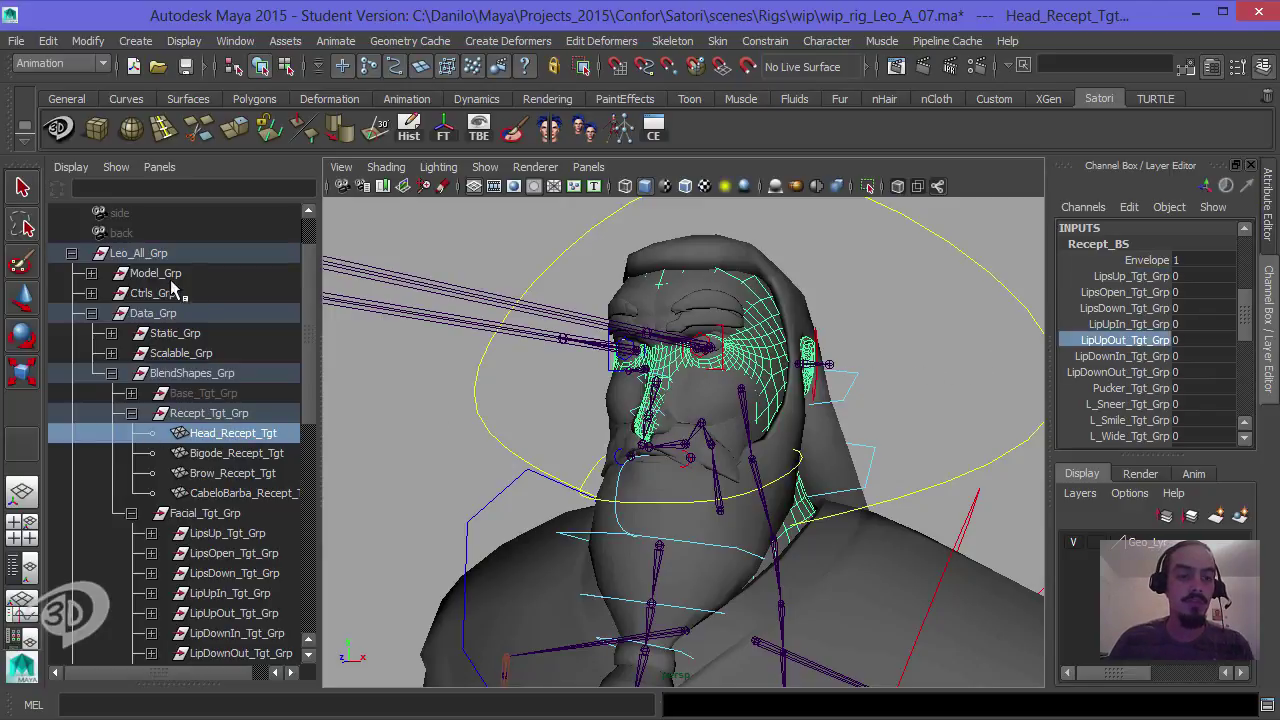
# Step: Review the target groups under Data_Grp, collapse Facial_Tgt_Grp, and check Head_Recept_Tgt's inputs for the Recept_BS node
pyautogui.click(91, 314)
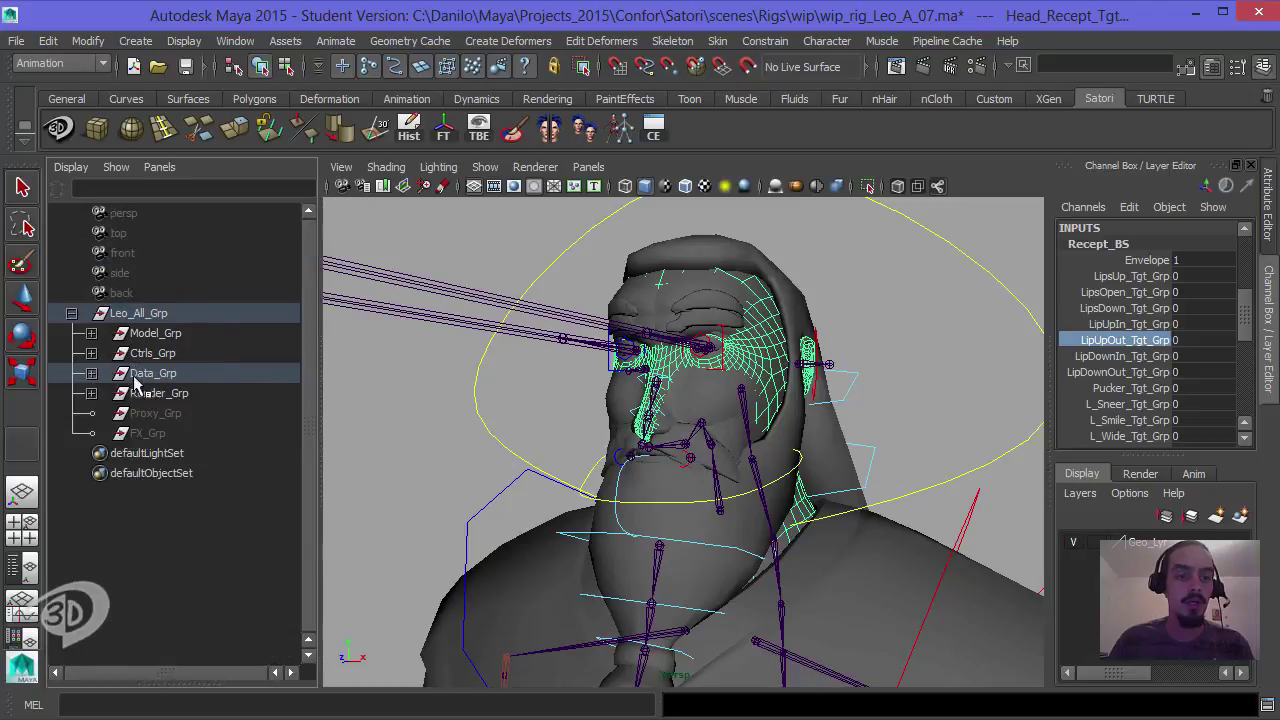
pyautogui.click(148, 378)
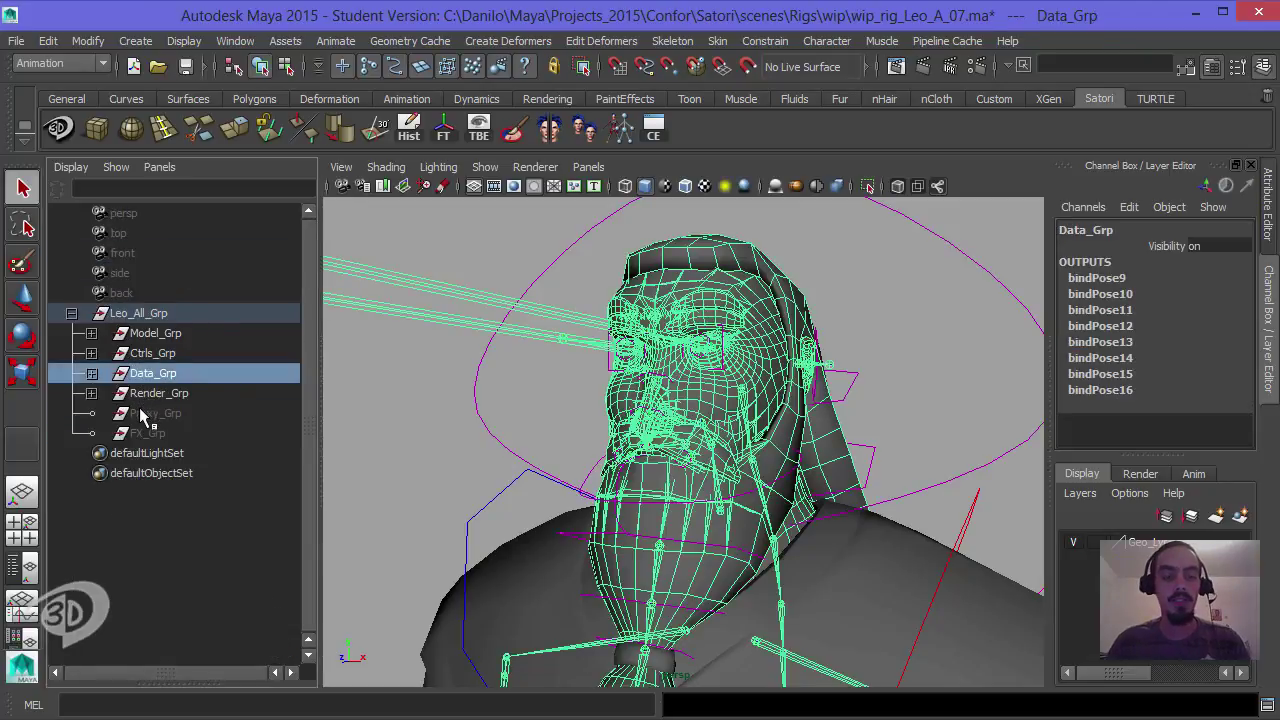
pyautogui.click(91, 373)
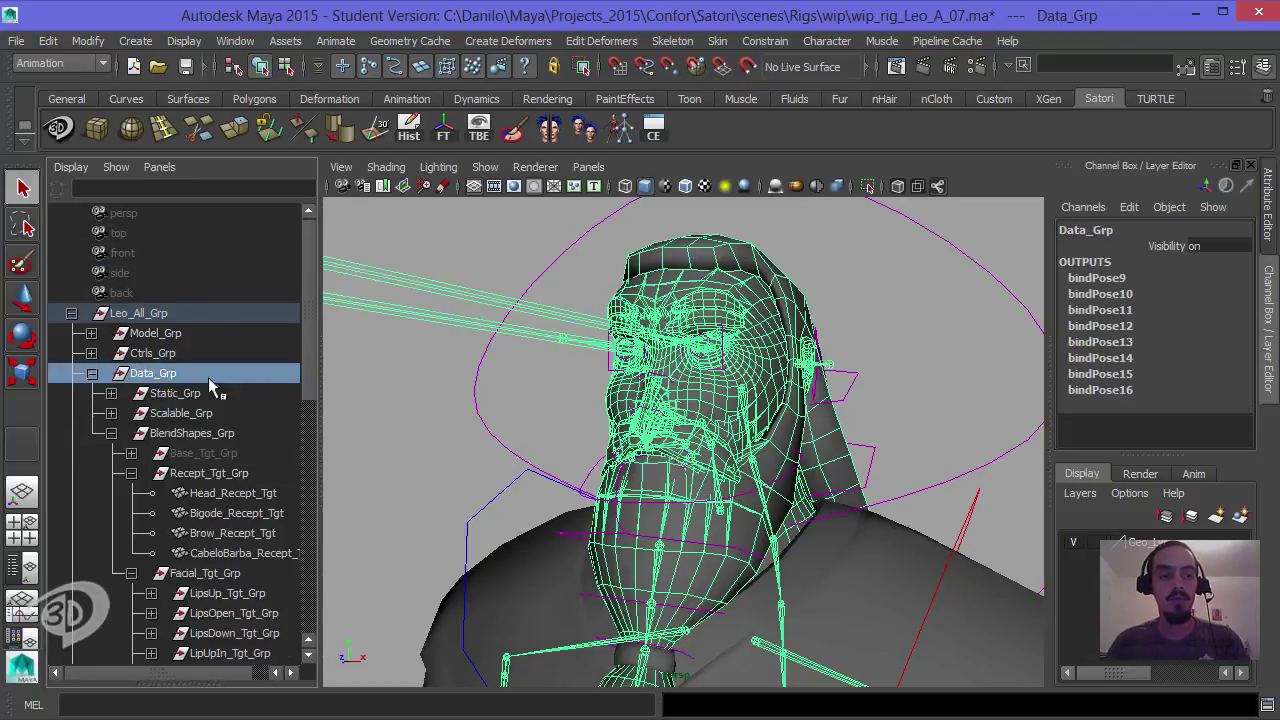
pyautogui.click(205, 474)
pyautogui.click(131, 573)
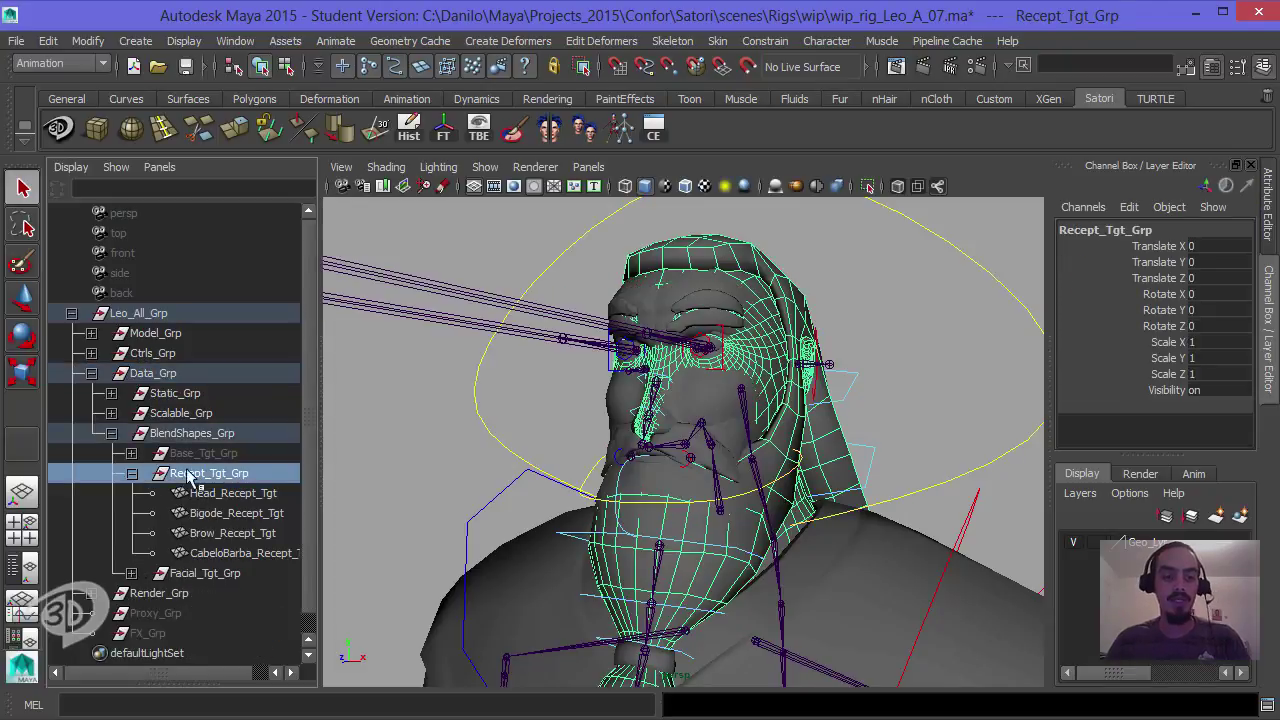
pyautogui.click(226, 494)
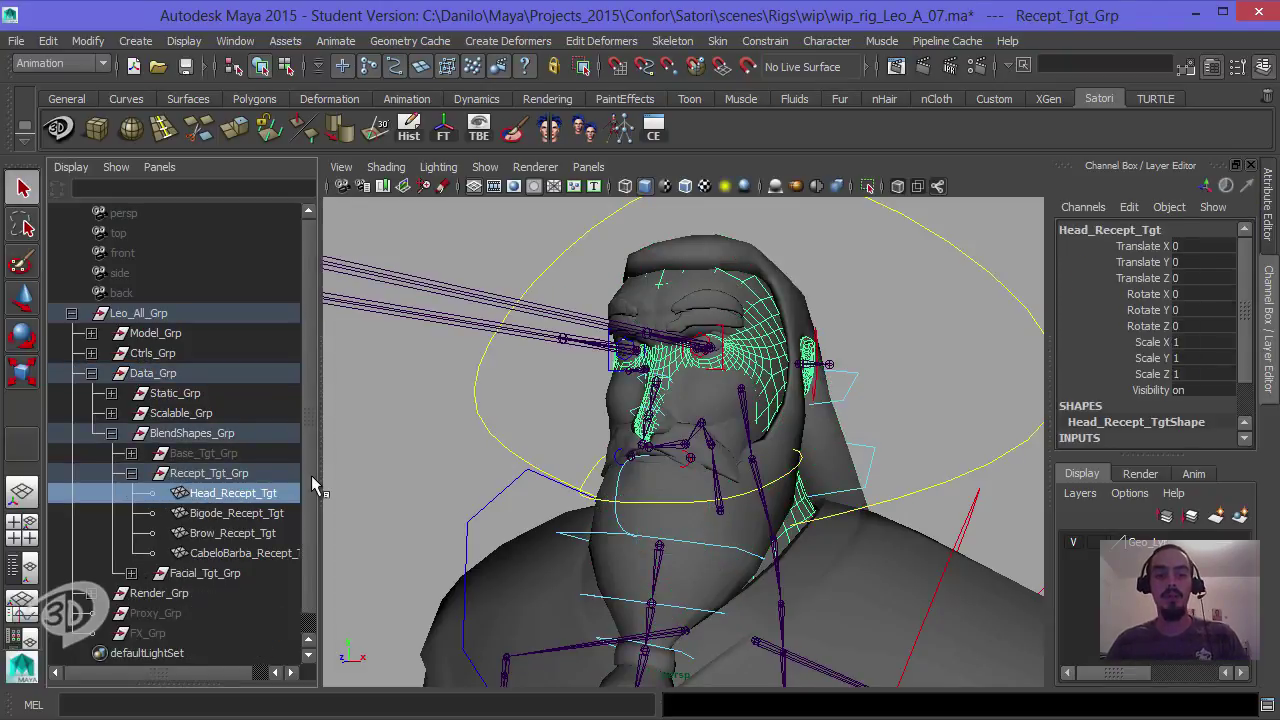
pyautogui.scroll(-2, 1178, 428)
pyautogui.click(1107, 418)
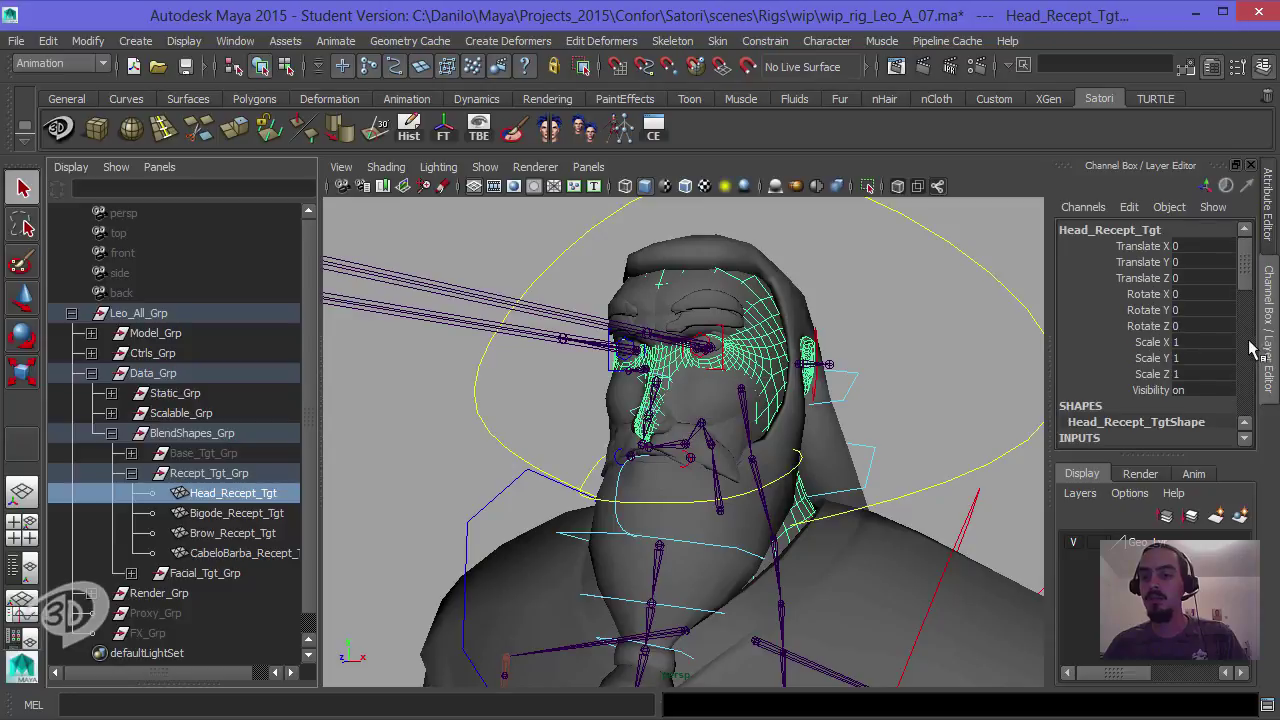
pyautogui.moveTo(1250, 276)
pyautogui.mouseDown()
pyautogui.moveTo(1255, 405)
pyautogui.moveTo(1256, 272)
pyautogui.mouseUp()
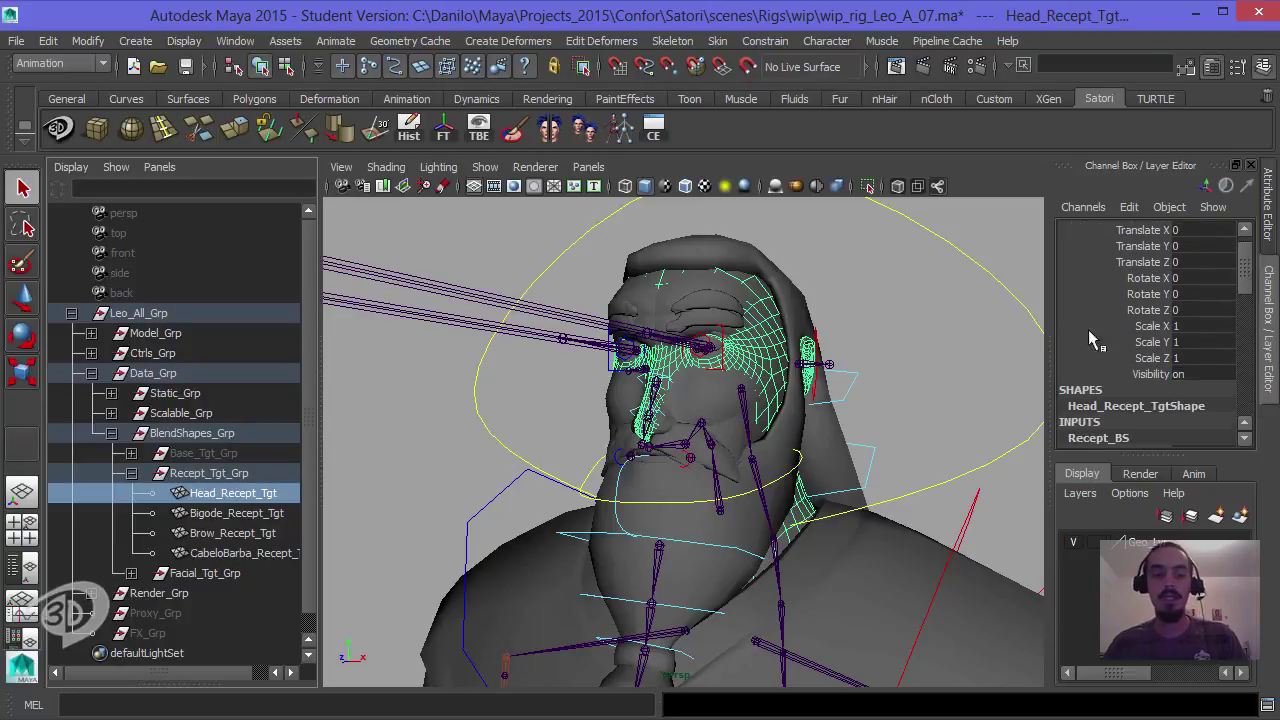
# Step: Collapse Recept_Tgt_Grp and expand Render_Grp and its Mesh_Grp to list the render meshes
pyautogui.click(209, 473)
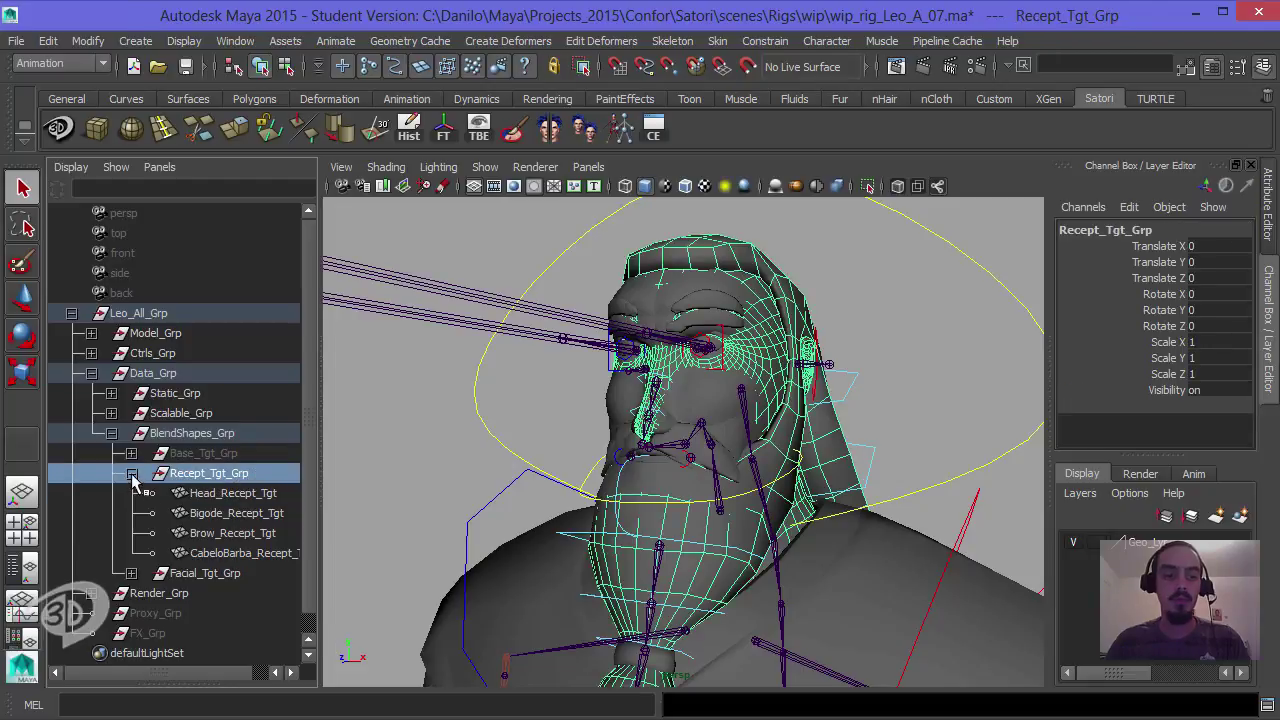
pyautogui.click(131, 473)
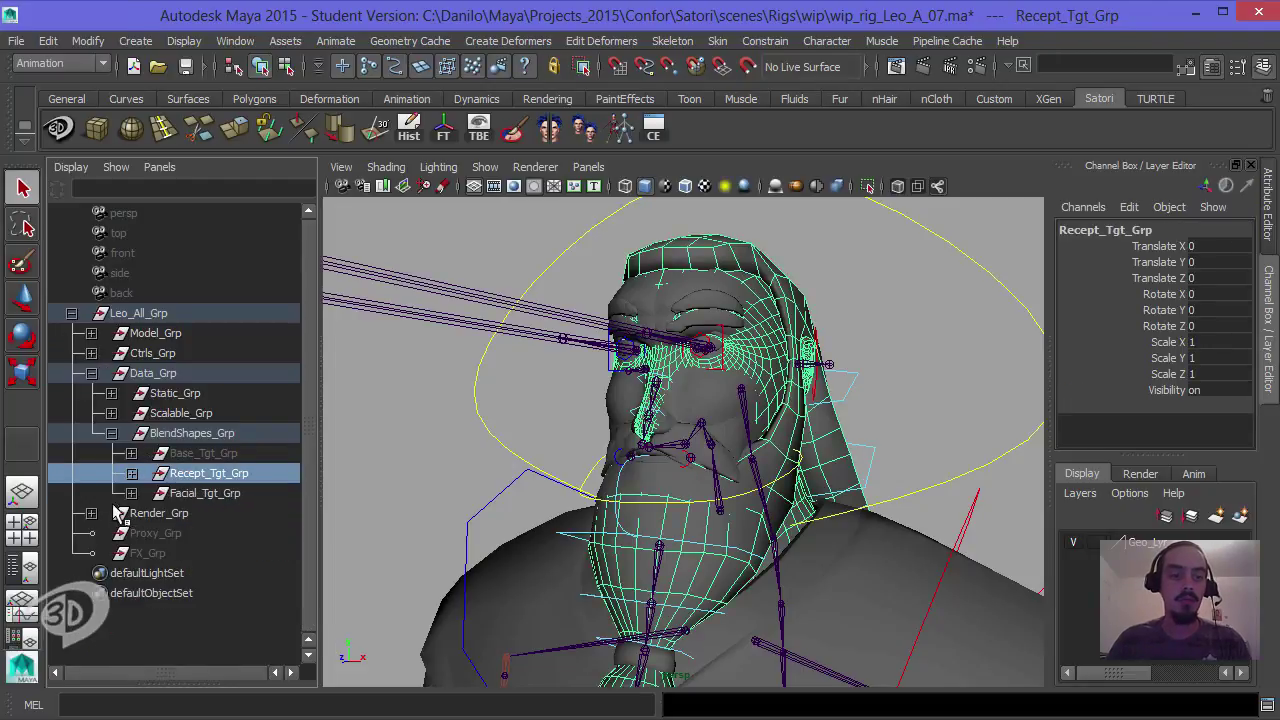
pyautogui.click(91, 513)
pyautogui.click(111, 533)
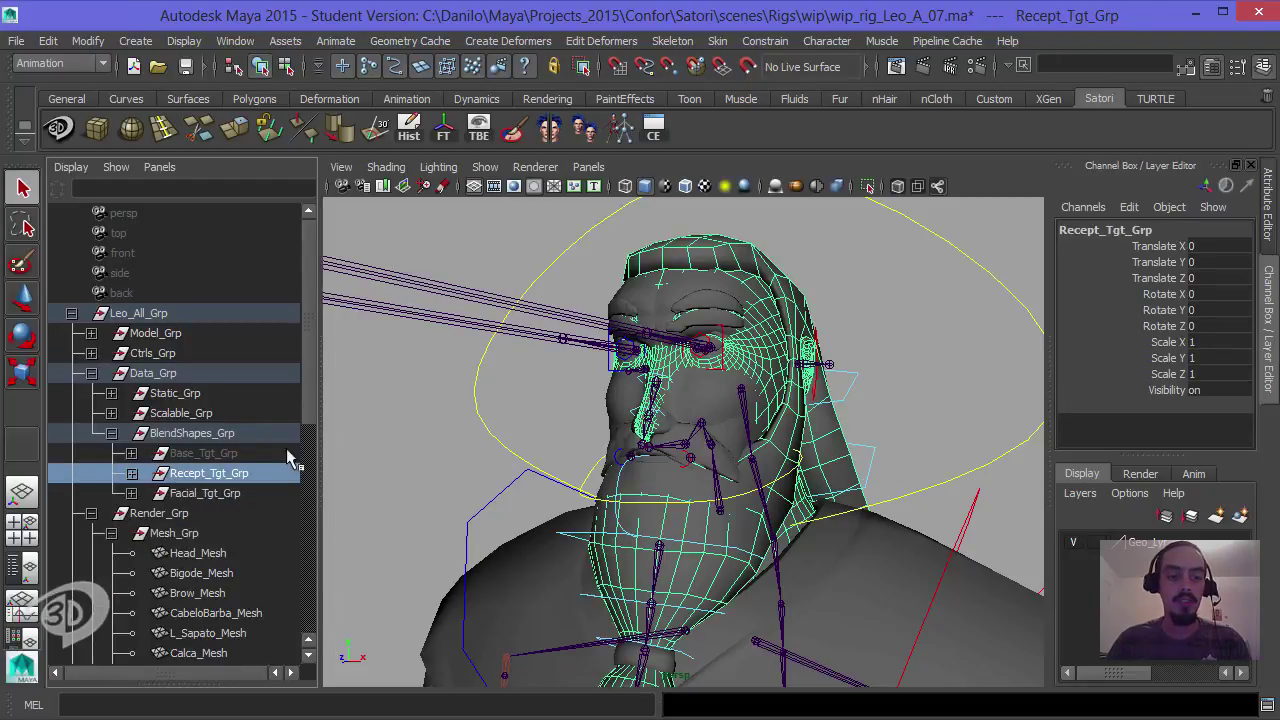
pyautogui.moveTo(307, 378); pyautogui.dragTo(311, 487)
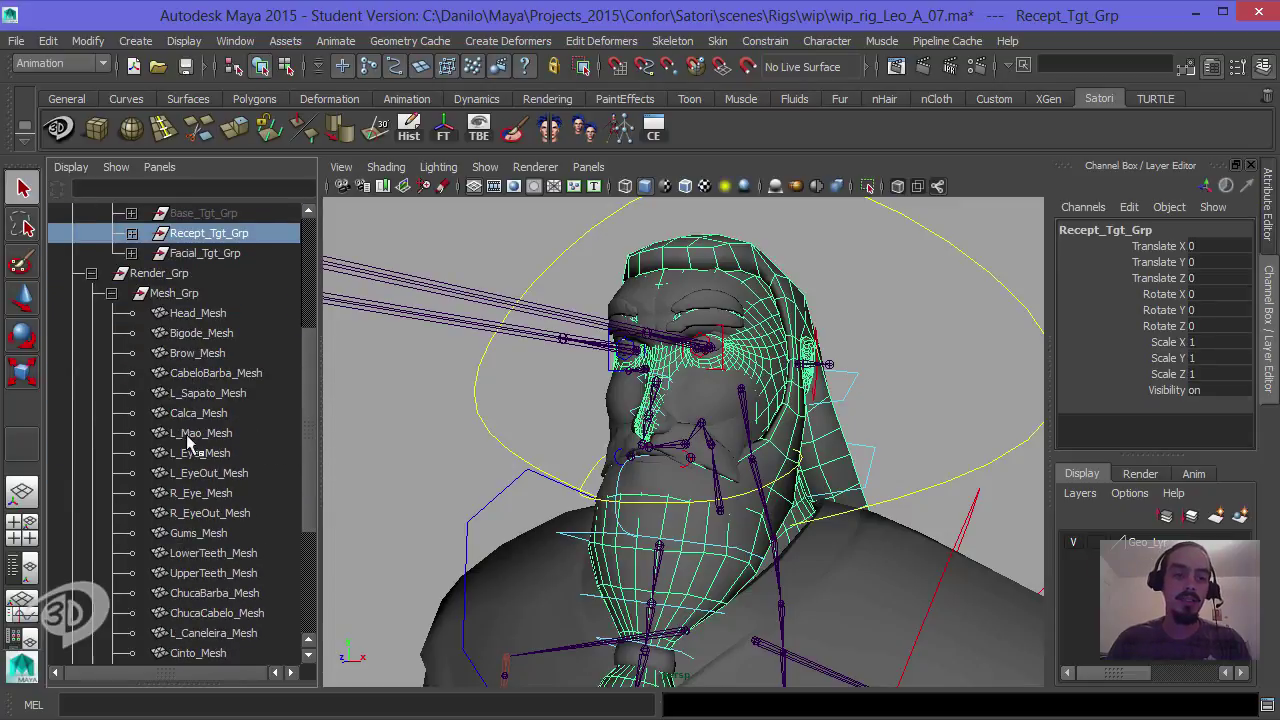
pyautogui.moveTo(313, 418); pyautogui.dragTo(313, 356)
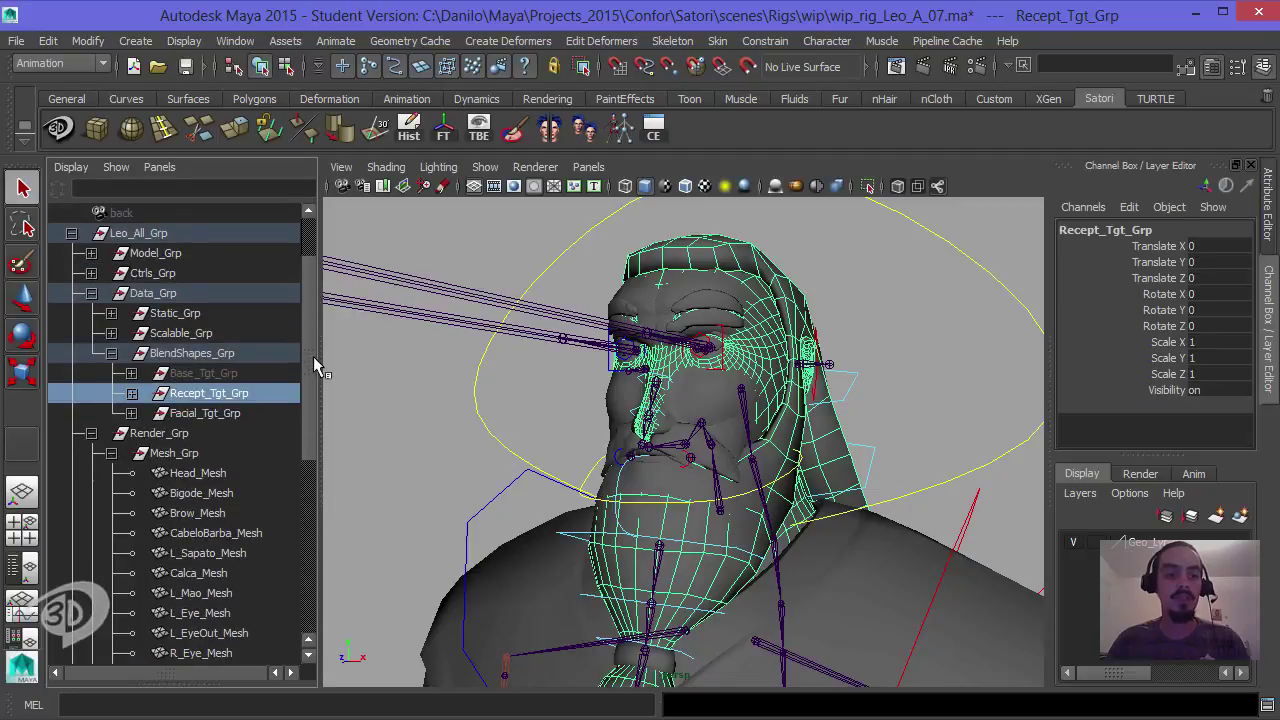
# Step: Create a blend shape node named Head_BS on Head_Mesh with Head_Recept_Tgt as target, and check the mesh's input order
pyautogui.click(133, 395)
pyautogui.click(238, 414)
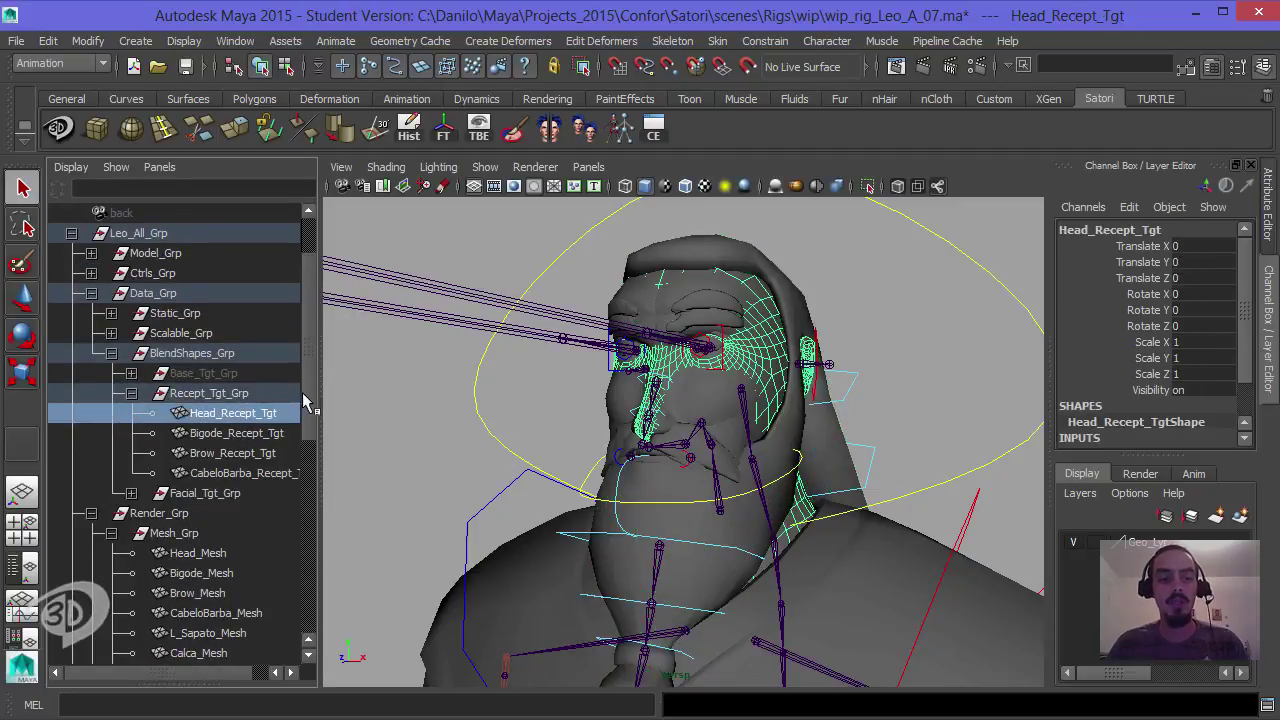
pyautogui.moveTo(306, 409); pyautogui.dragTo(308, 462)
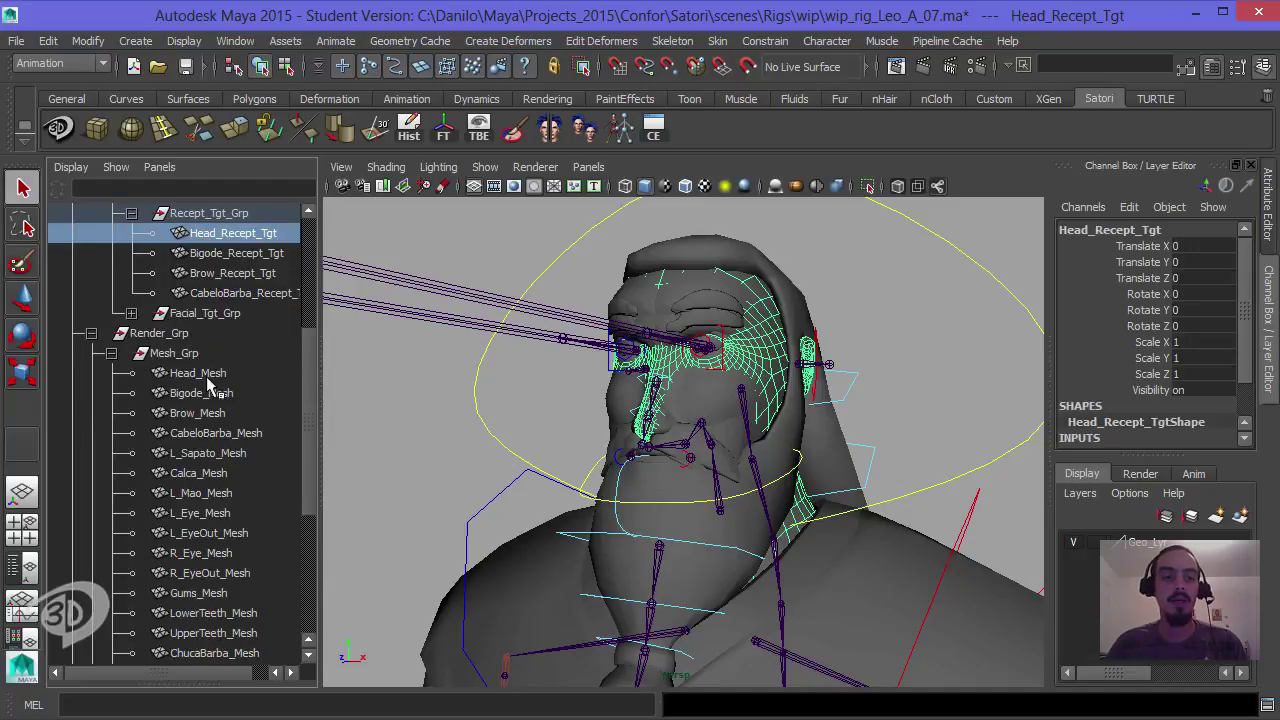
pyautogui.click(192, 377)
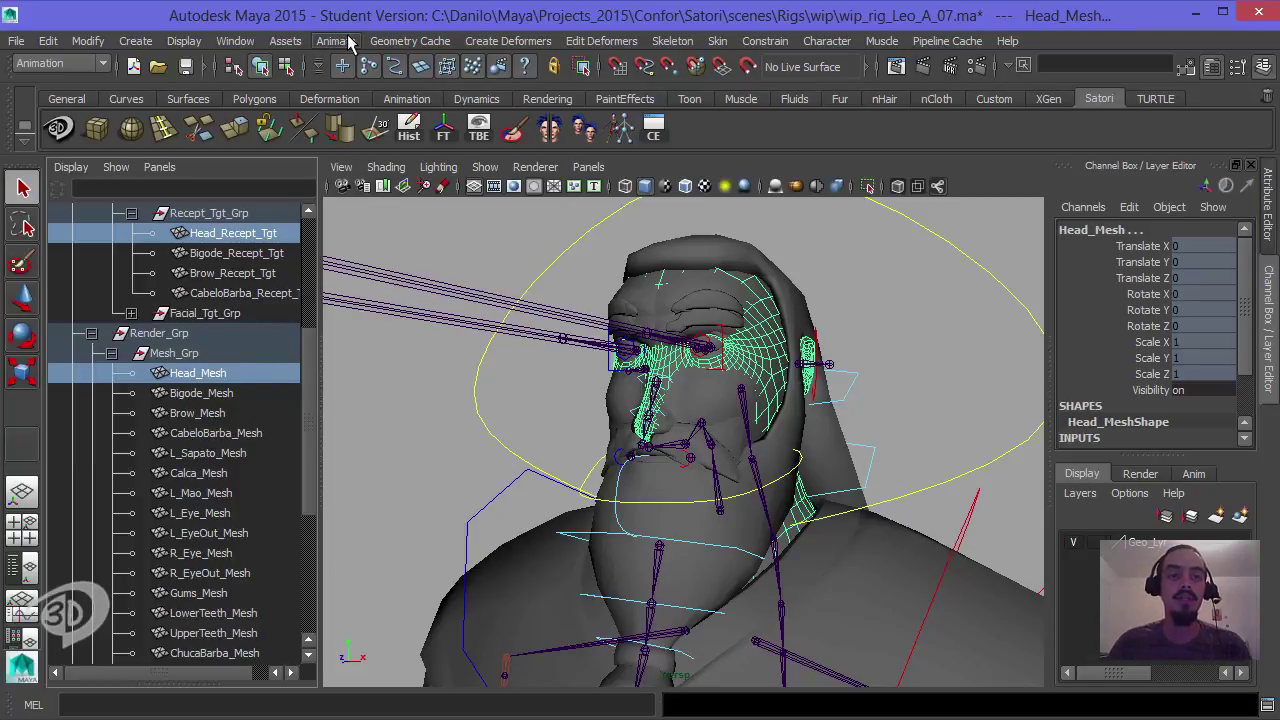
pyautogui.click(397, 41)
pyautogui.moveTo(508, 41)
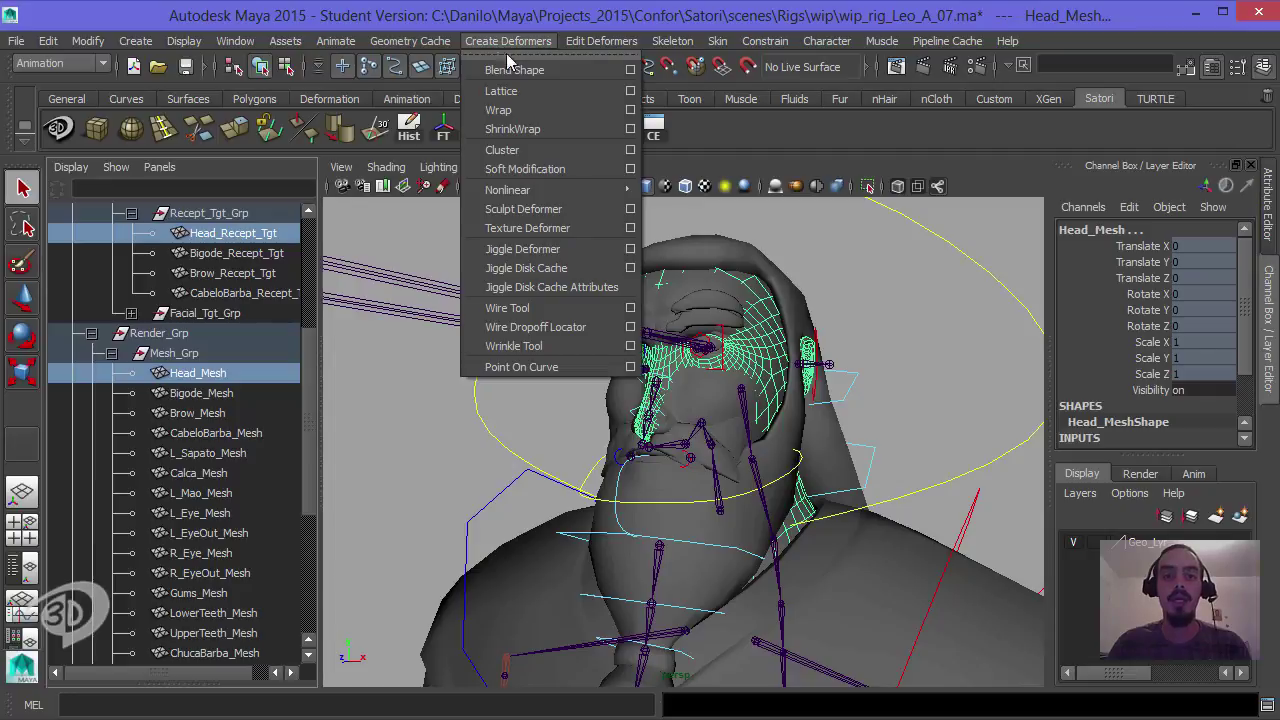
pyautogui.click(630, 70)
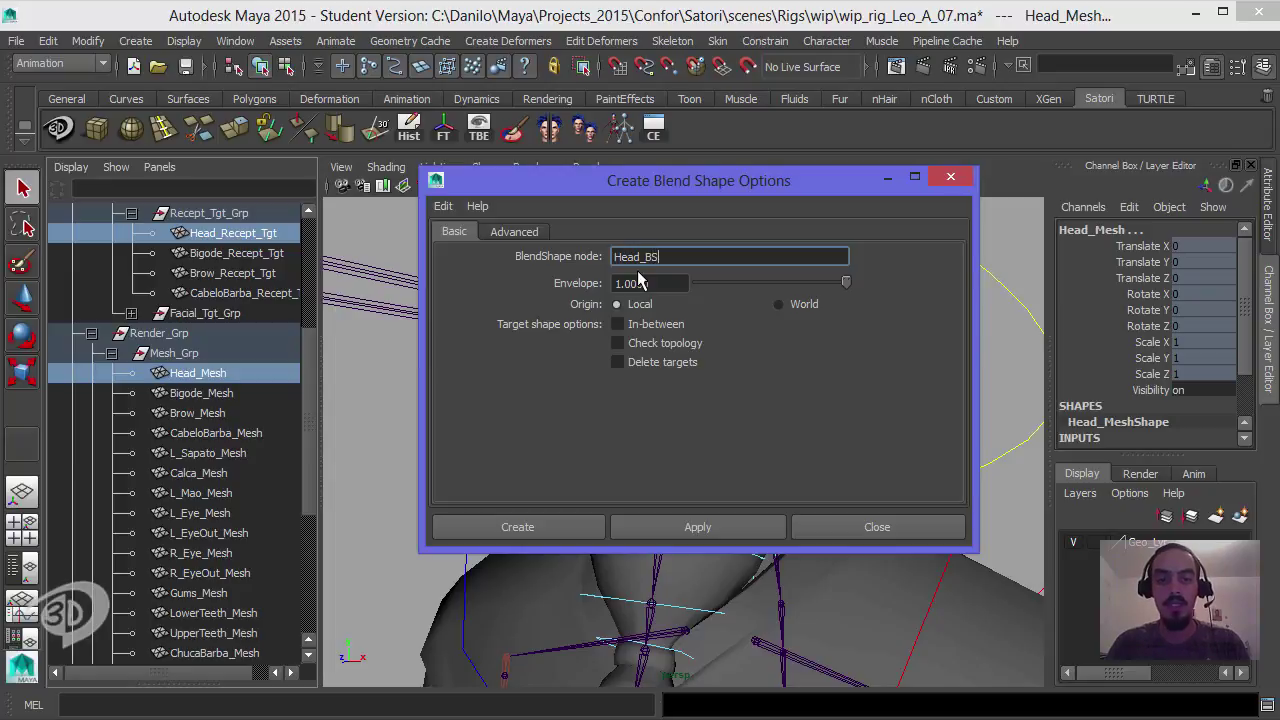
pyautogui.click(697, 527)
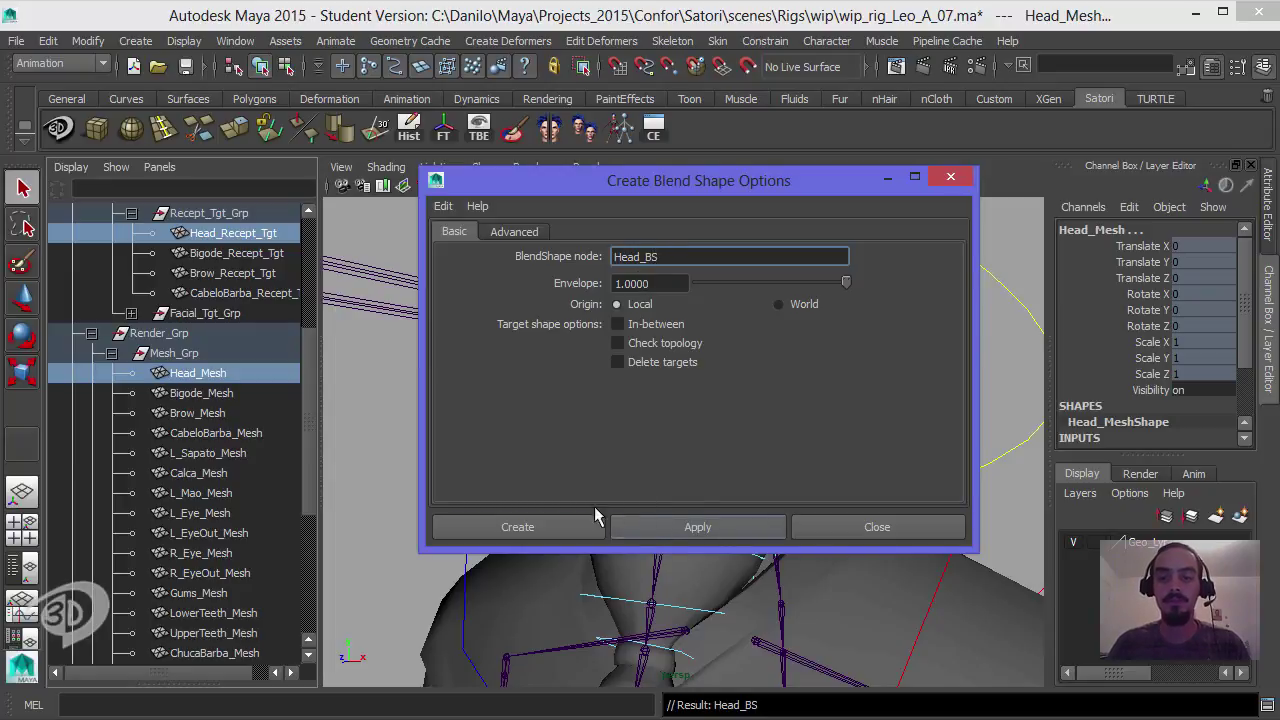
pyautogui.moveTo(1245, 316); pyautogui.dragTo(1246, 386)
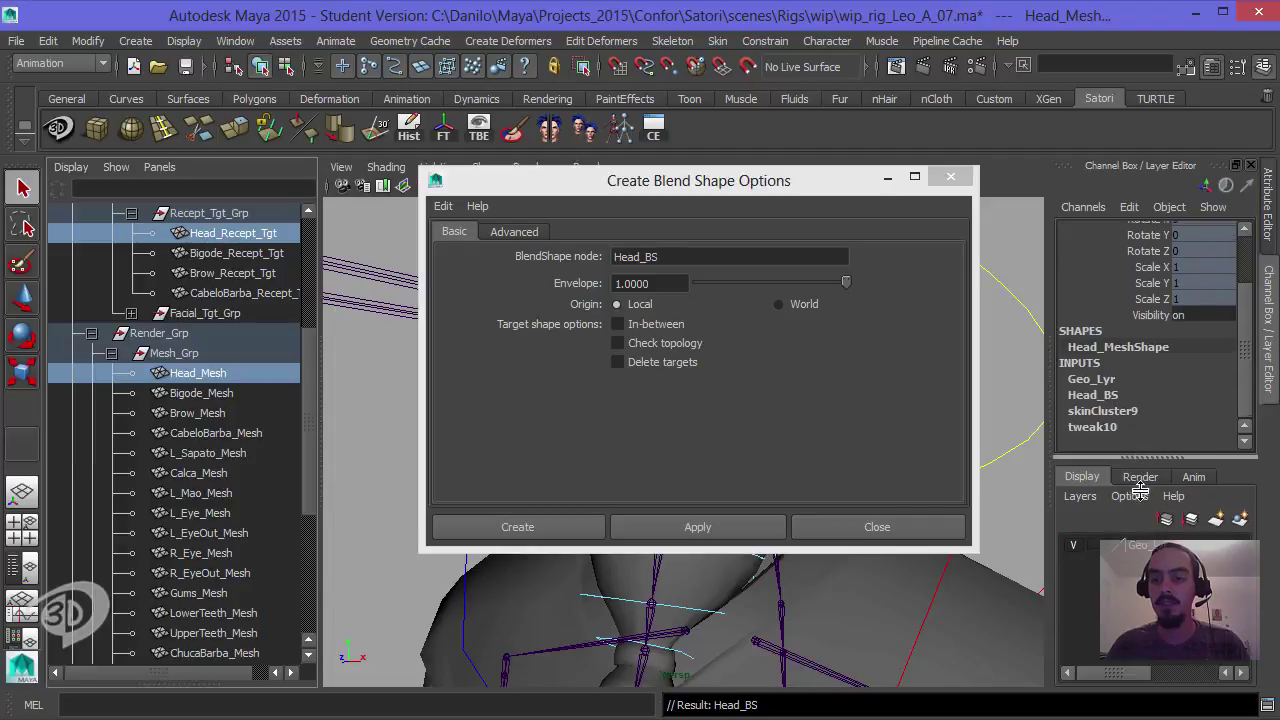
pyautogui.moveTo(1145, 450); pyautogui.dragTo(1140, 508)
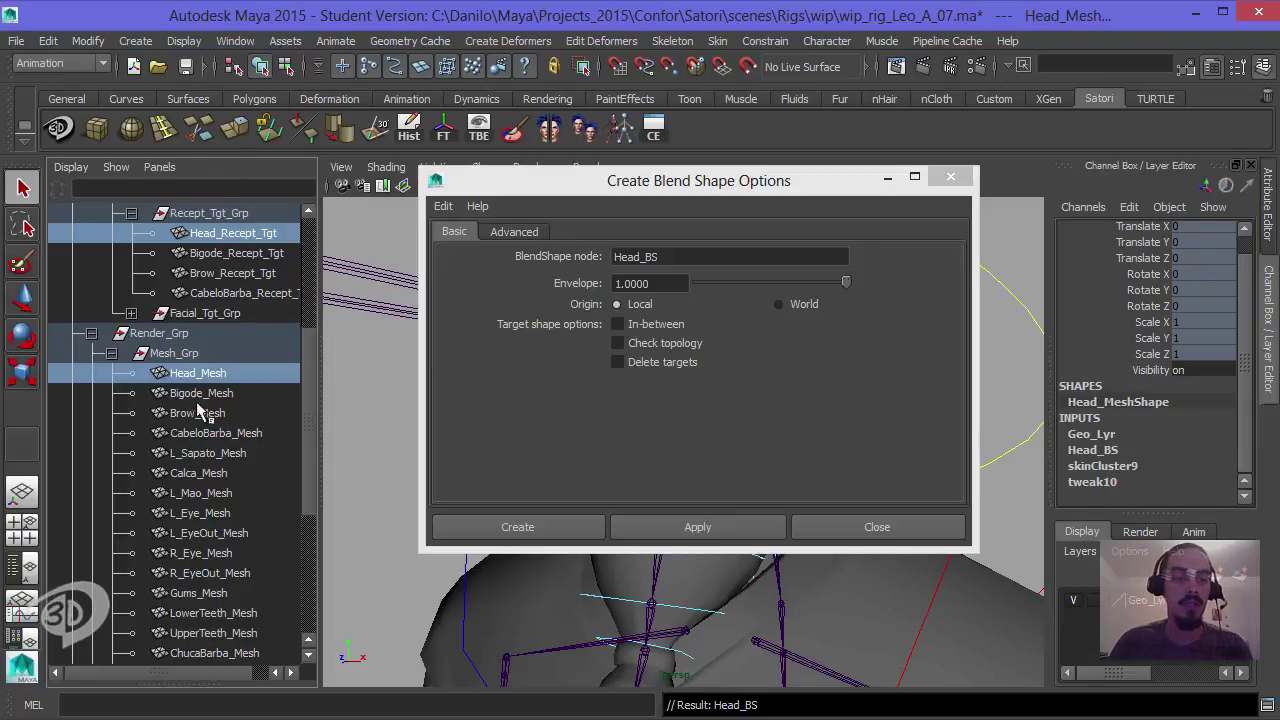
# Step: Create a blend shape node named Bigode_BS on Bigode_Mesh with Bigode_Recept_Tgt as its target
pyautogui.click(234, 255)
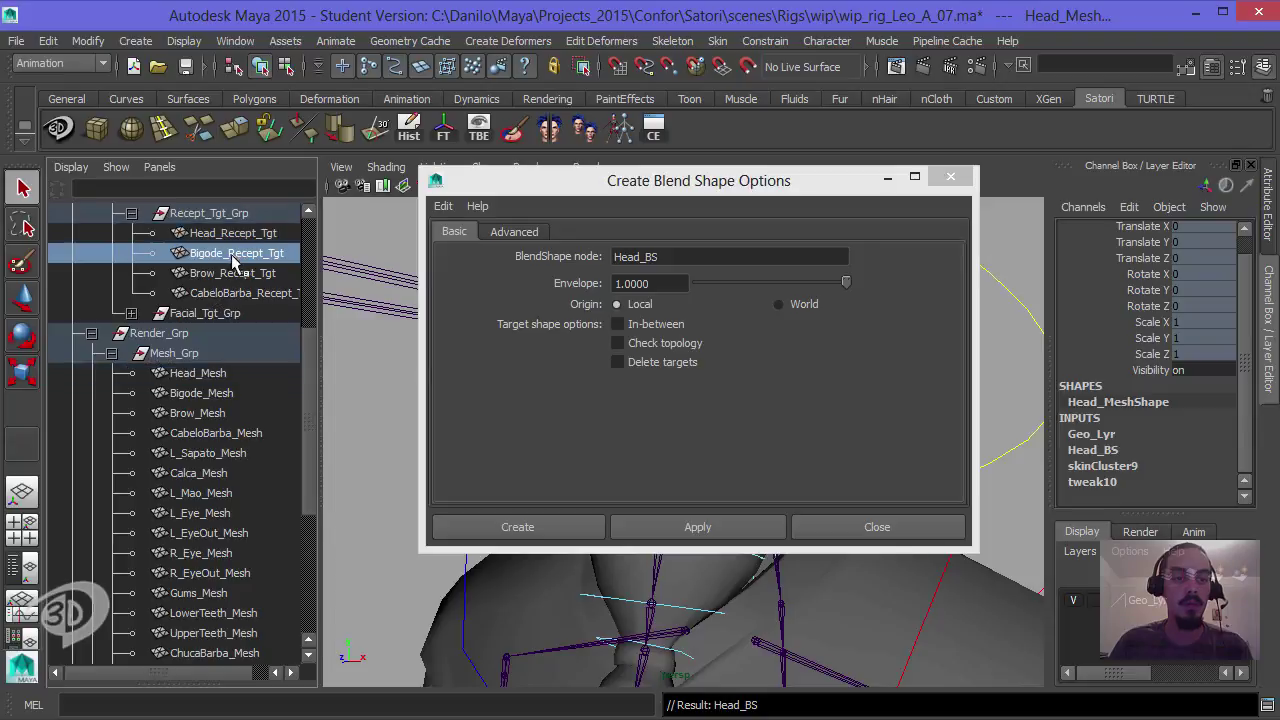
pyautogui.keyDown('ctrl'); pyautogui.click(201, 393); pyautogui.keyUp('ctrl')
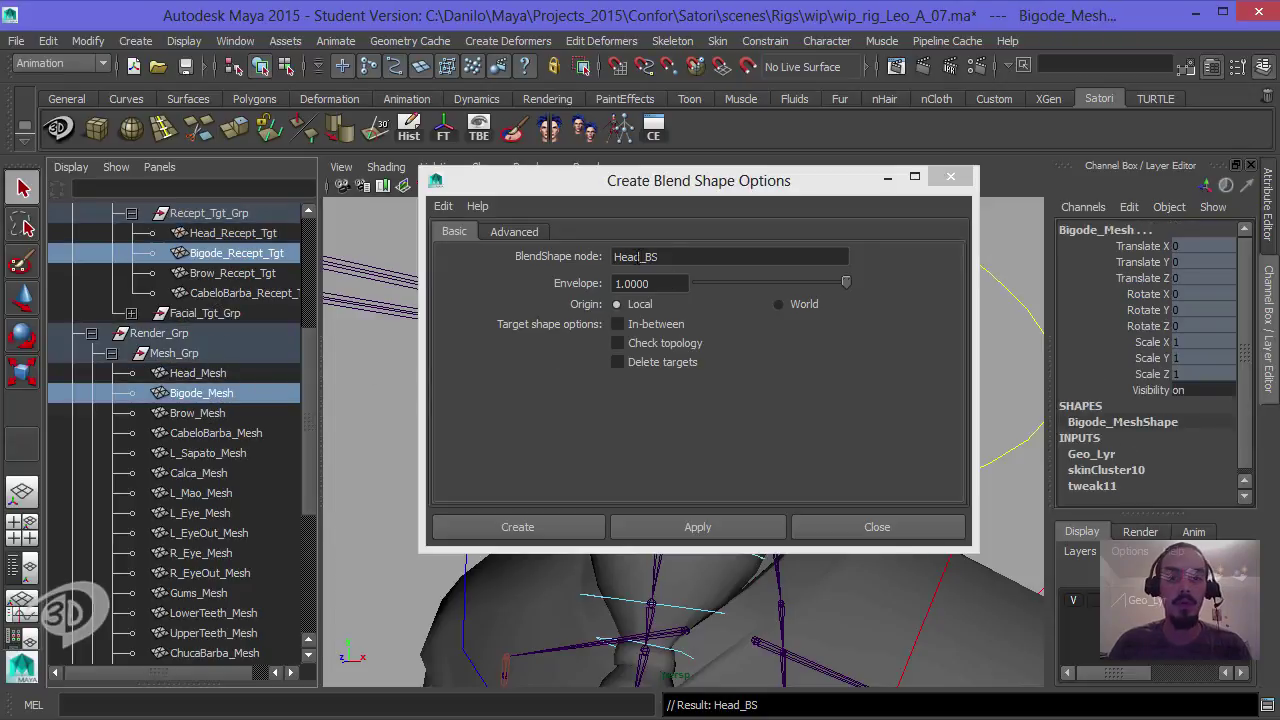
pyautogui.moveTo(644, 257); pyautogui.dragTo(613, 257)
pyautogui.write('Bigod')
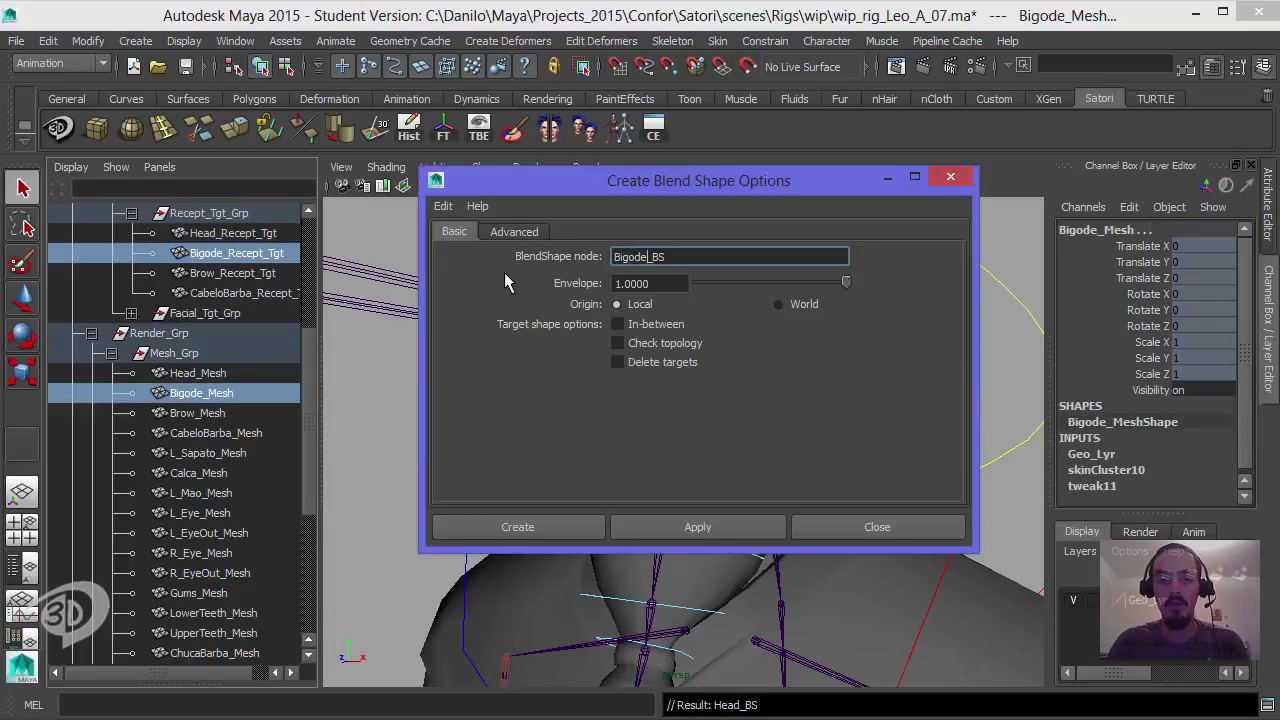
pyautogui.click(694, 527)
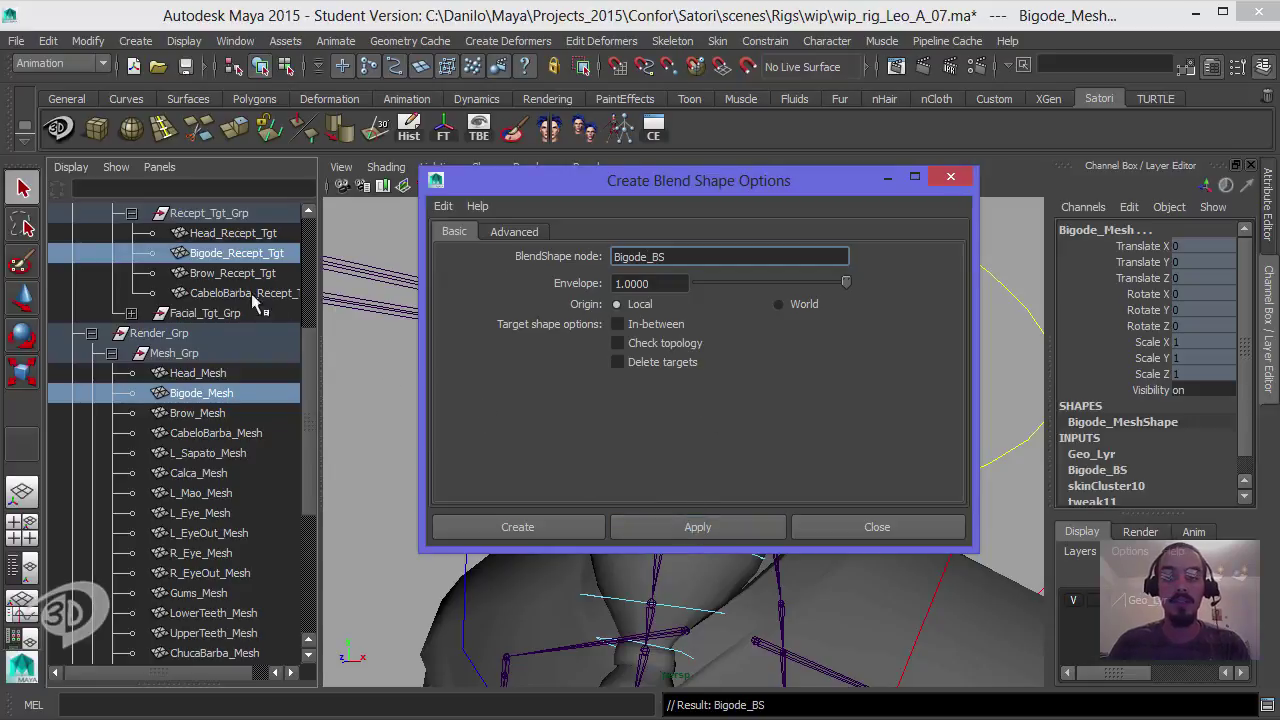
# Step: Create a blend shape node named Brow_BS on Brow_Mesh with Brow_Recept_Tgt as its target
pyautogui.click(212, 273)
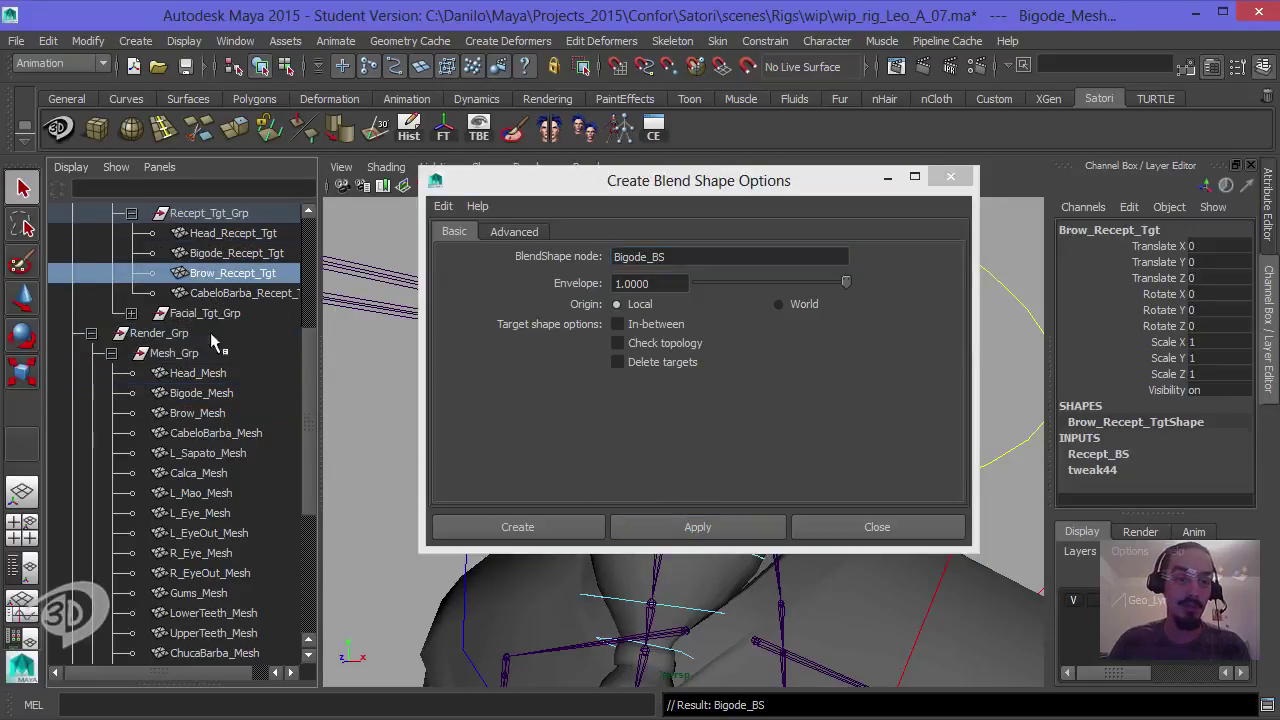
pyautogui.keyDown('ctrl'); pyautogui.click(205, 413); pyautogui.keyUp('ctrl')
pyautogui.moveTo(640, 257); pyautogui.dragTo(612, 257)
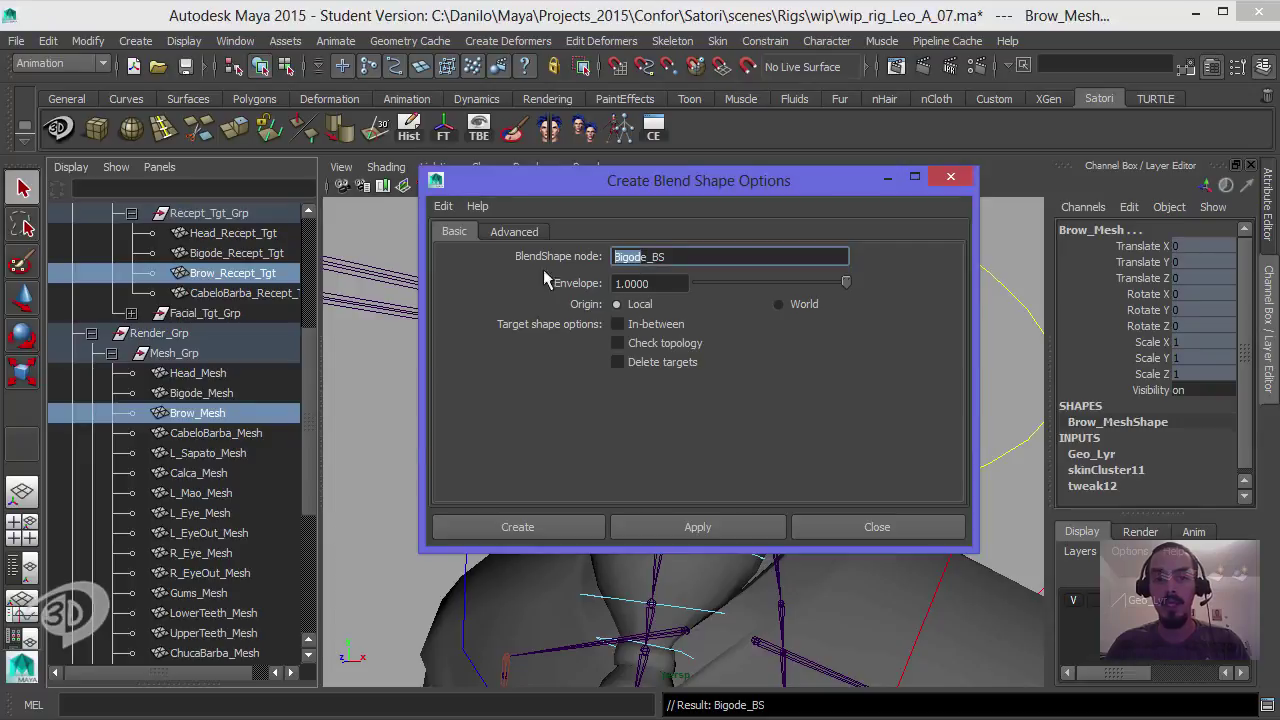
pyautogui.press('BackSpace')
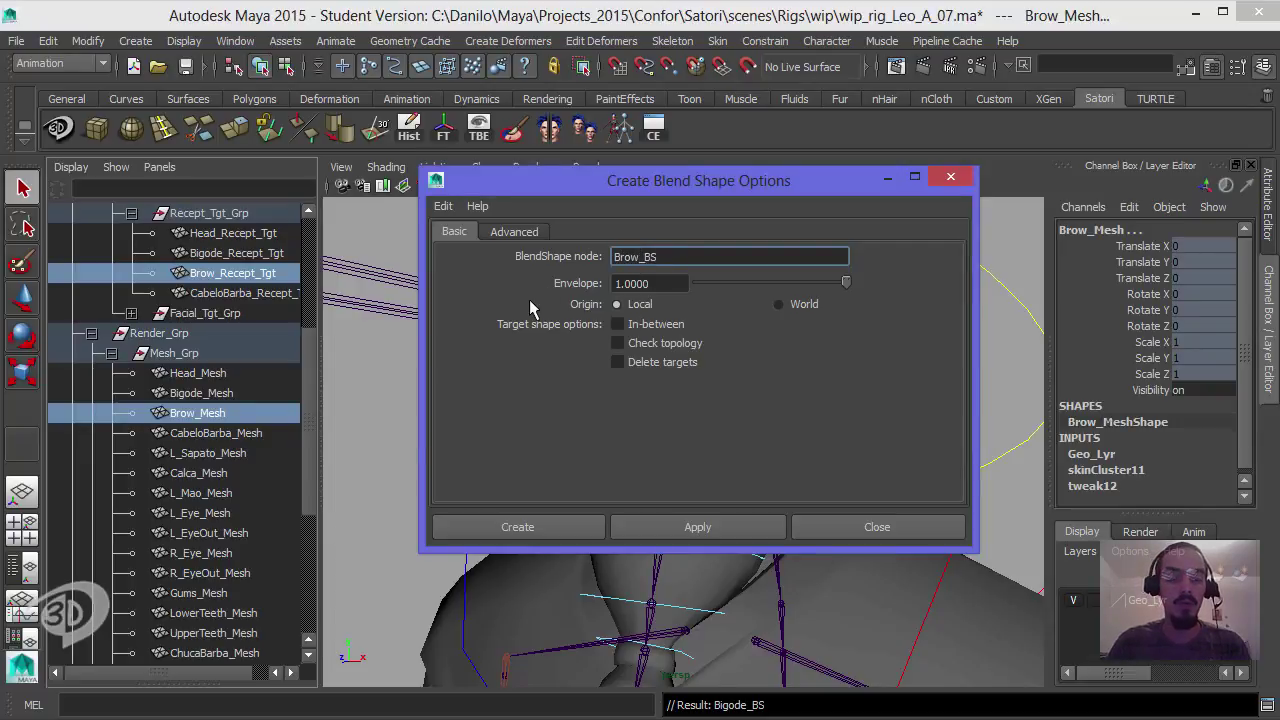
pyautogui.click(706, 528)
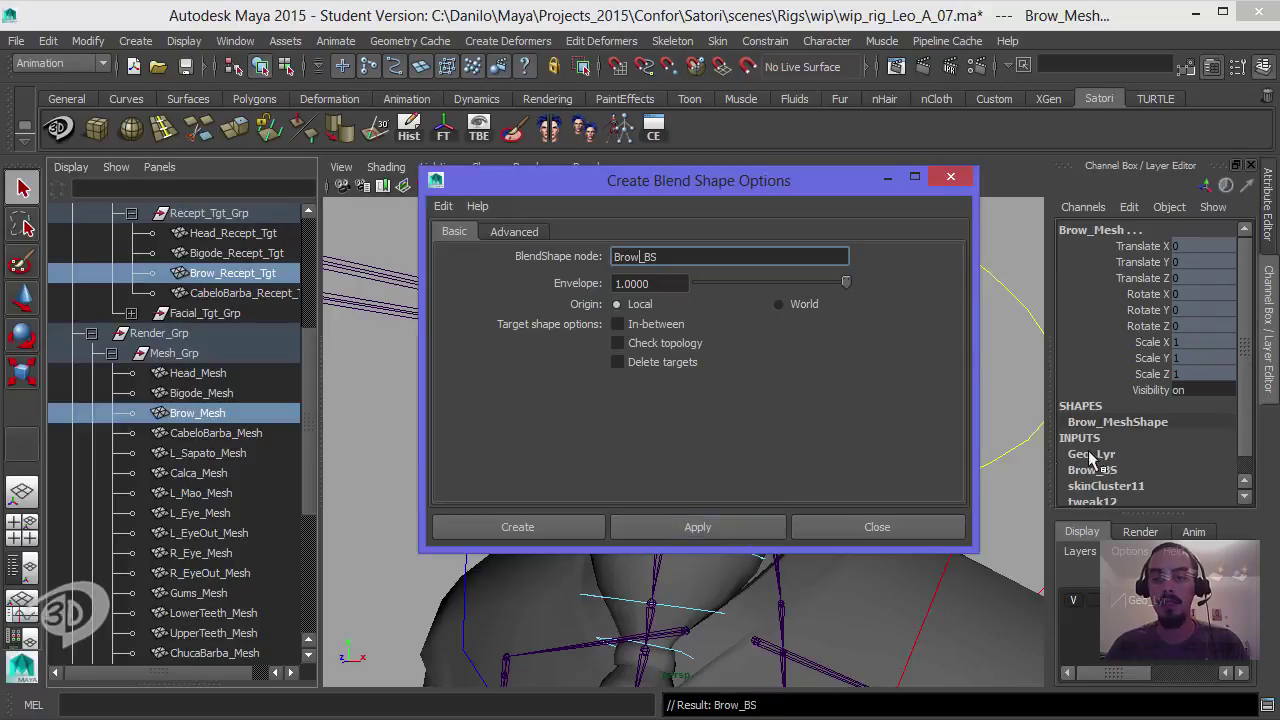
# Step: Create a blend shape node named CabeloBarba_BS on CabeloBarba_Mesh with the CabeloBarba receptor as target, and close the blend shape options
pyautogui.click(216, 295)
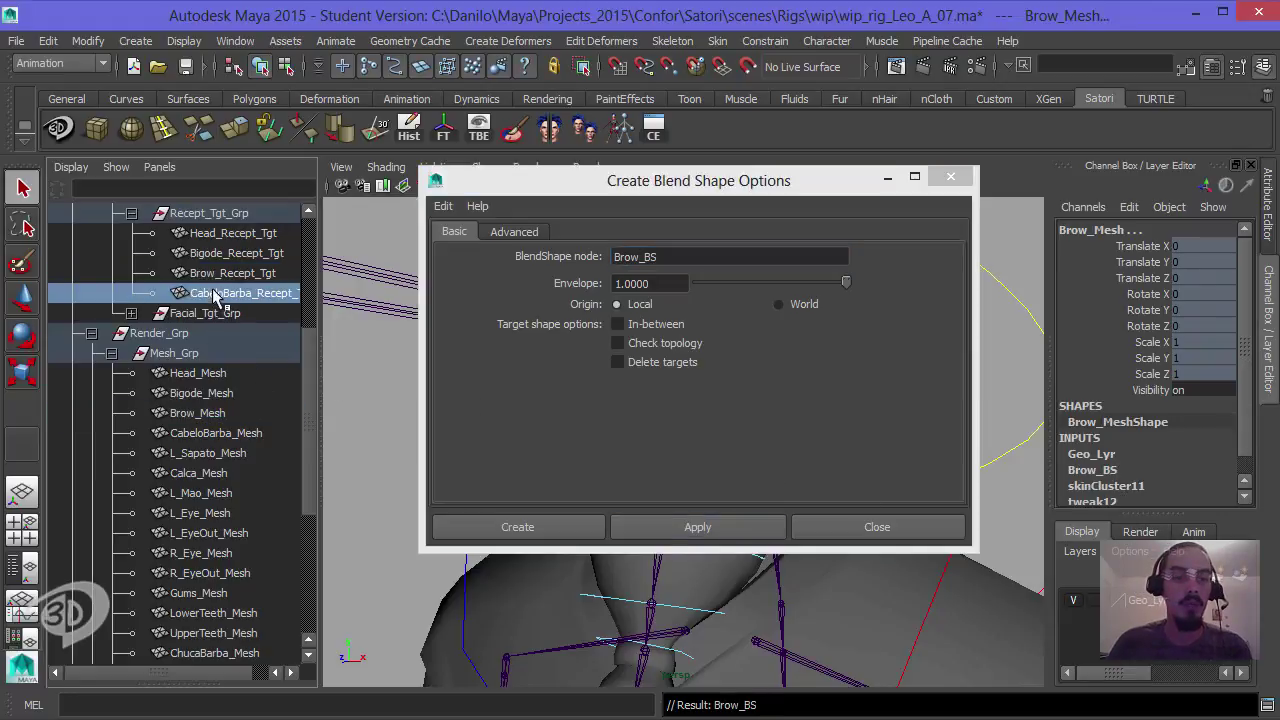
pyautogui.keyDown('ctrl'); pyautogui.click(216, 433); pyautogui.keyUp('ctrl')
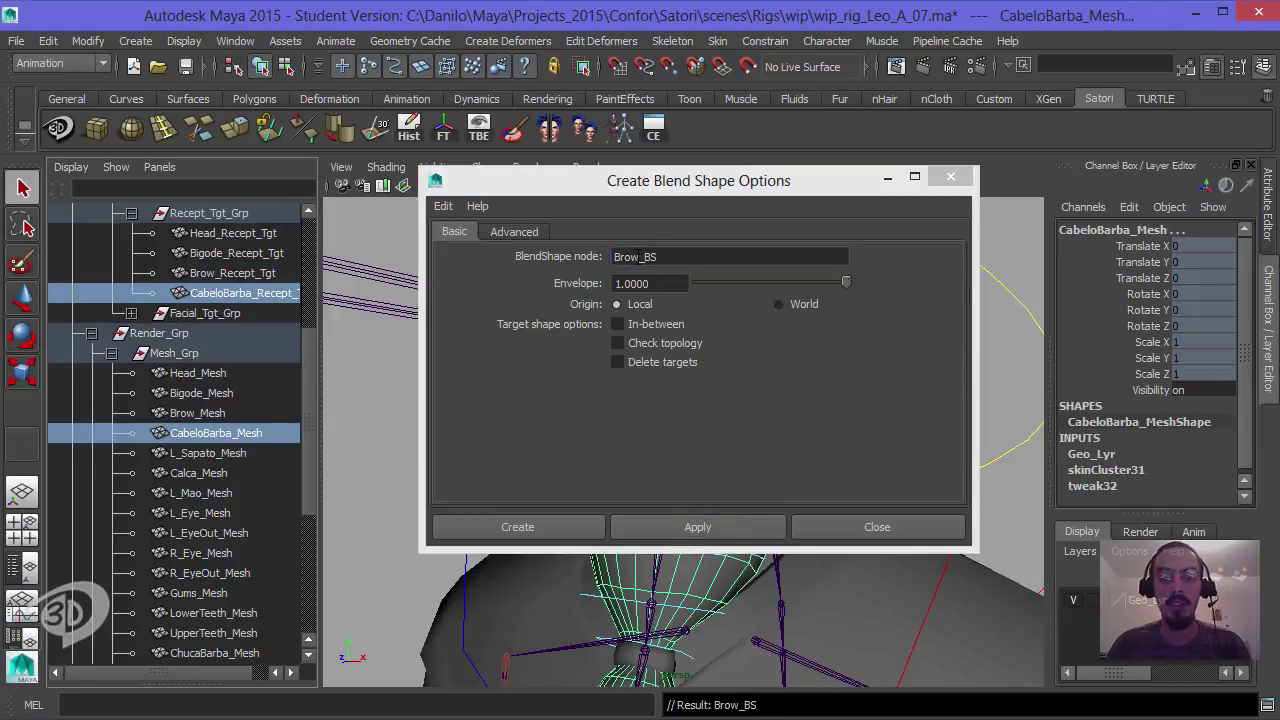
pyautogui.moveTo(637, 256); pyautogui.dragTo(522, 285)
pyautogui.write('CabeloBarba')
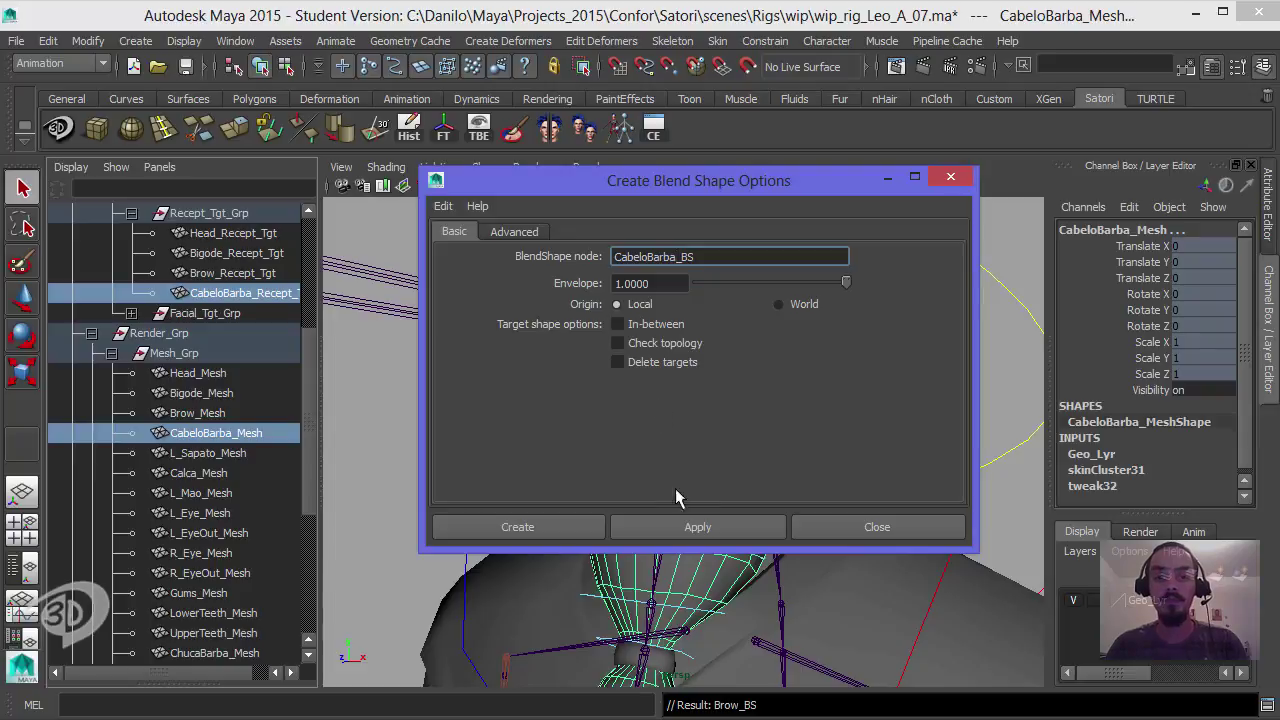
pyautogui.click(694, 526)
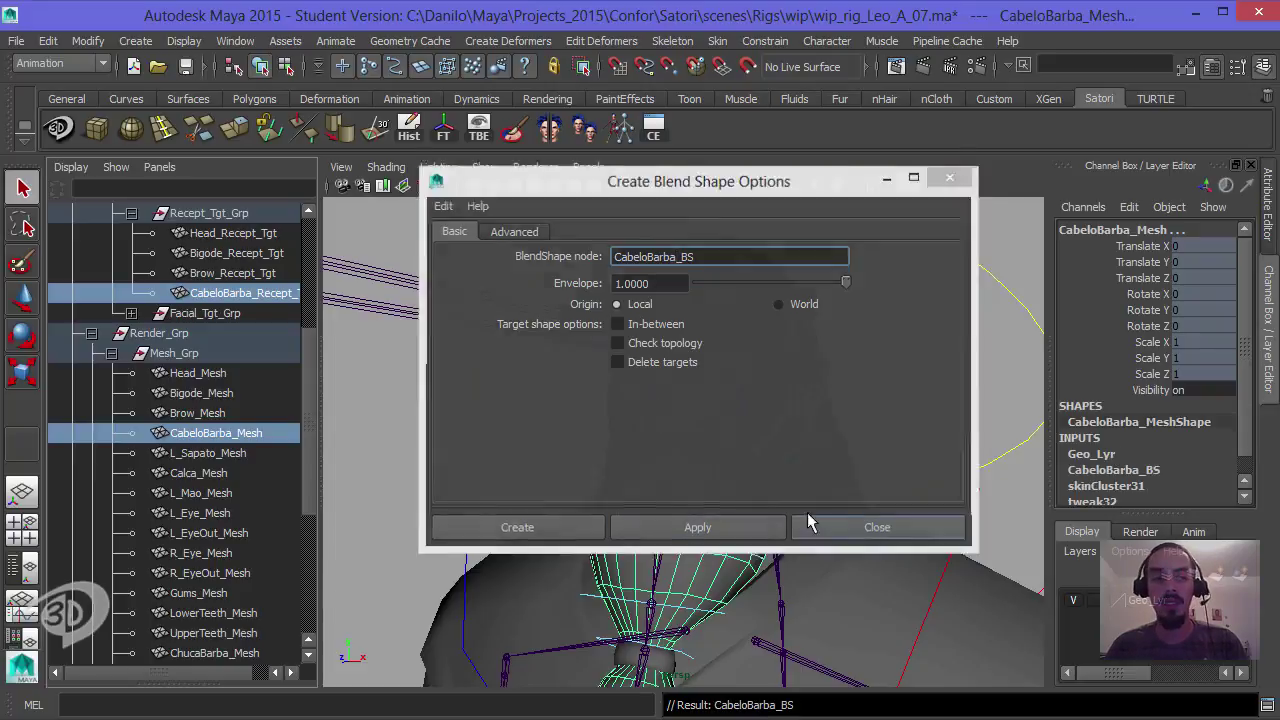
pyautogui.click(808, 526)
# Step: Open the full list of input operations for CabeloBarba_Mesh and reorder it so CabeloBarba_BS sits below skinCluster31
pyautogui.click(222, 434)
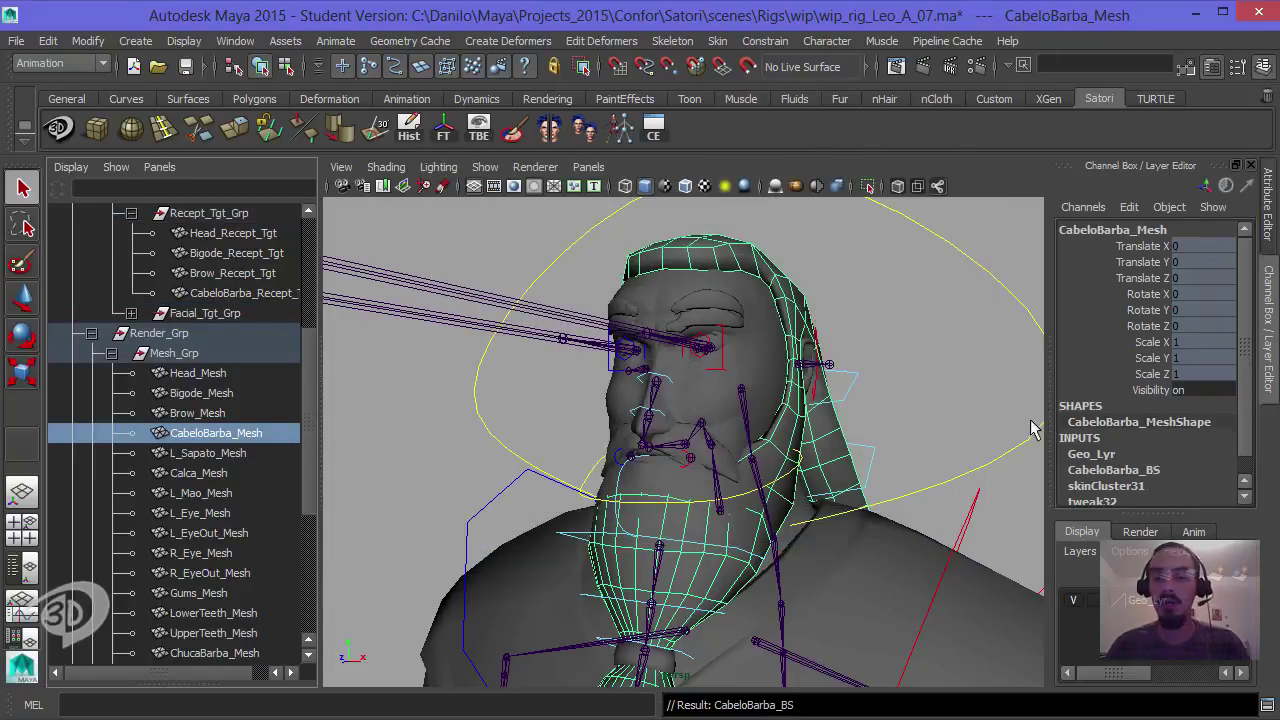
pyautogui.scroll(-1, 1238, 434)
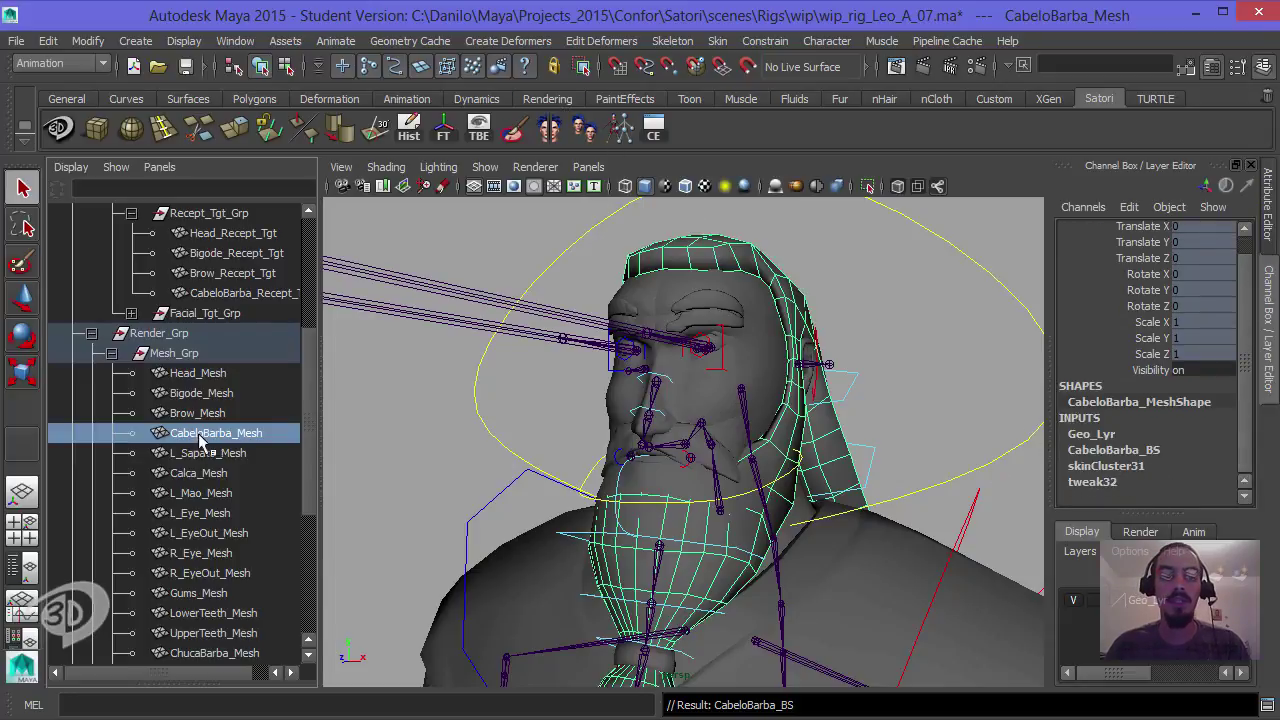
pyautogui.click(866, 67)
pyautogui.click(888, 70)
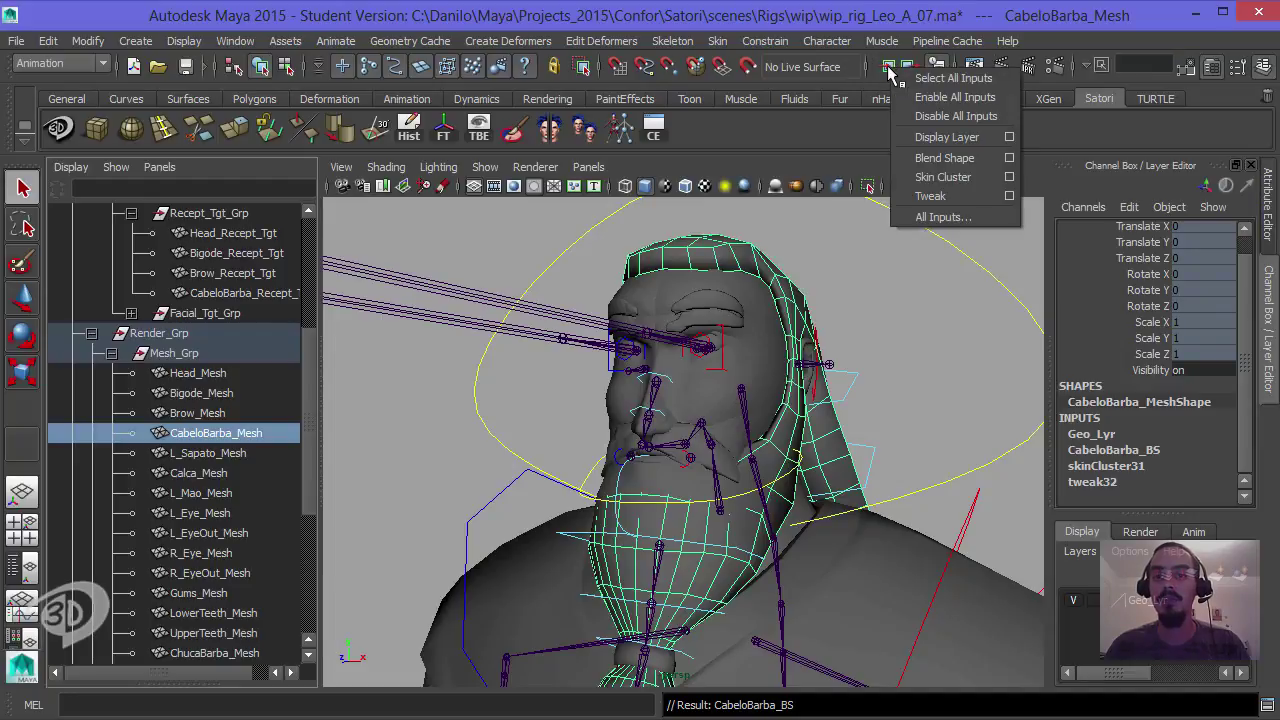
pyautogui.click(920, 218)
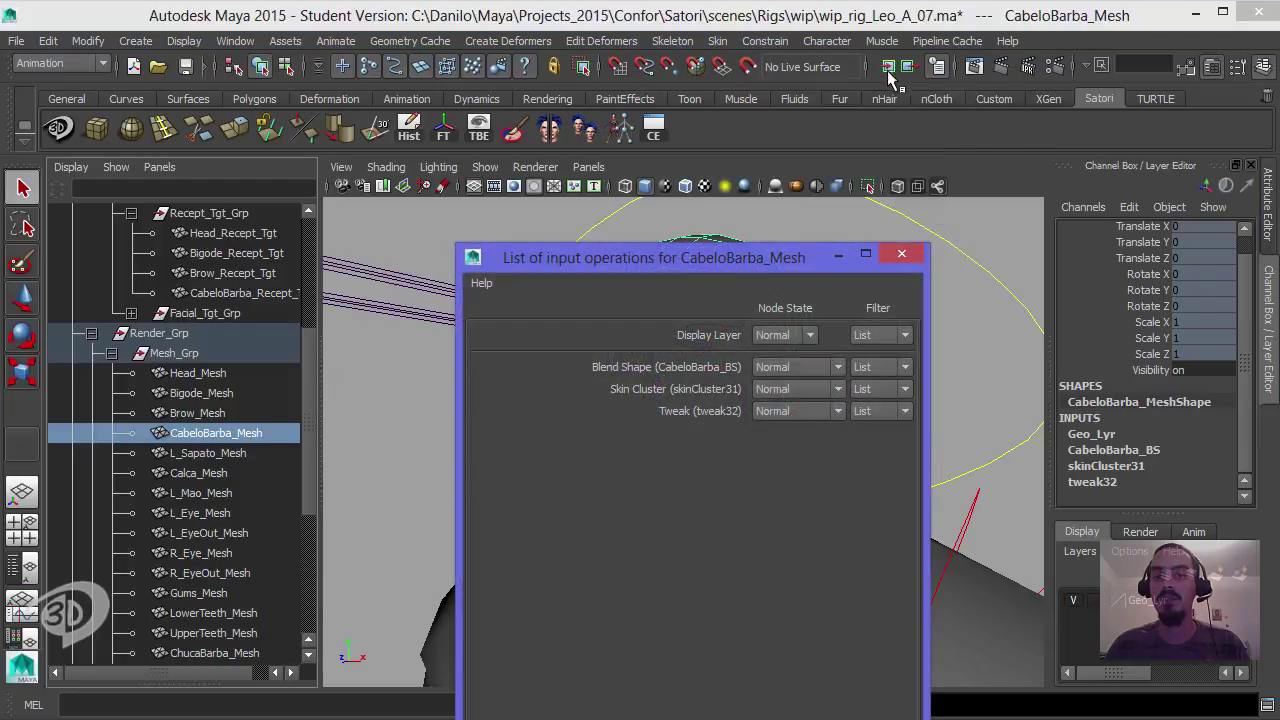
pyautogui.moveTo(656, 271); pyautogui.dragTo(627, 172)
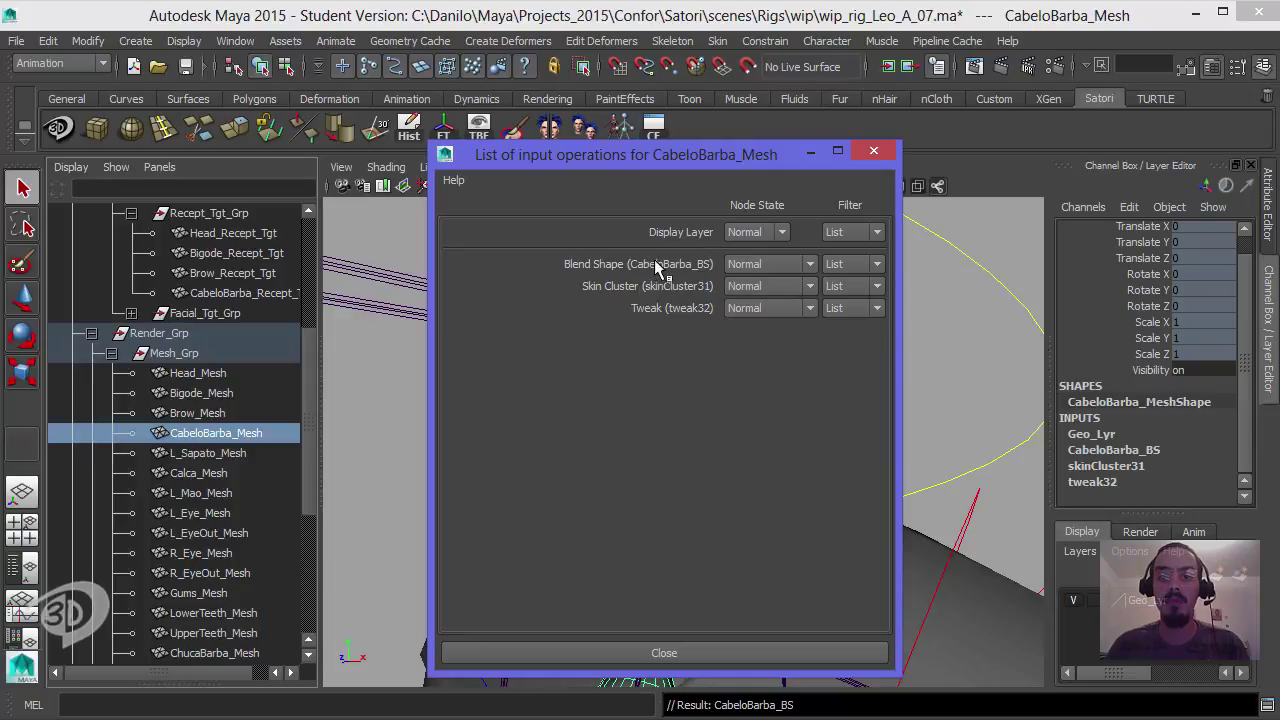
pyautogui.moveTo(690, 268)
pyautogui.mouseDown(button='middle')
pyautogui.moveTo(690, 300)
pyautogui.moveTo(699, 290)
pyautogui.mouseUp(button='middle')
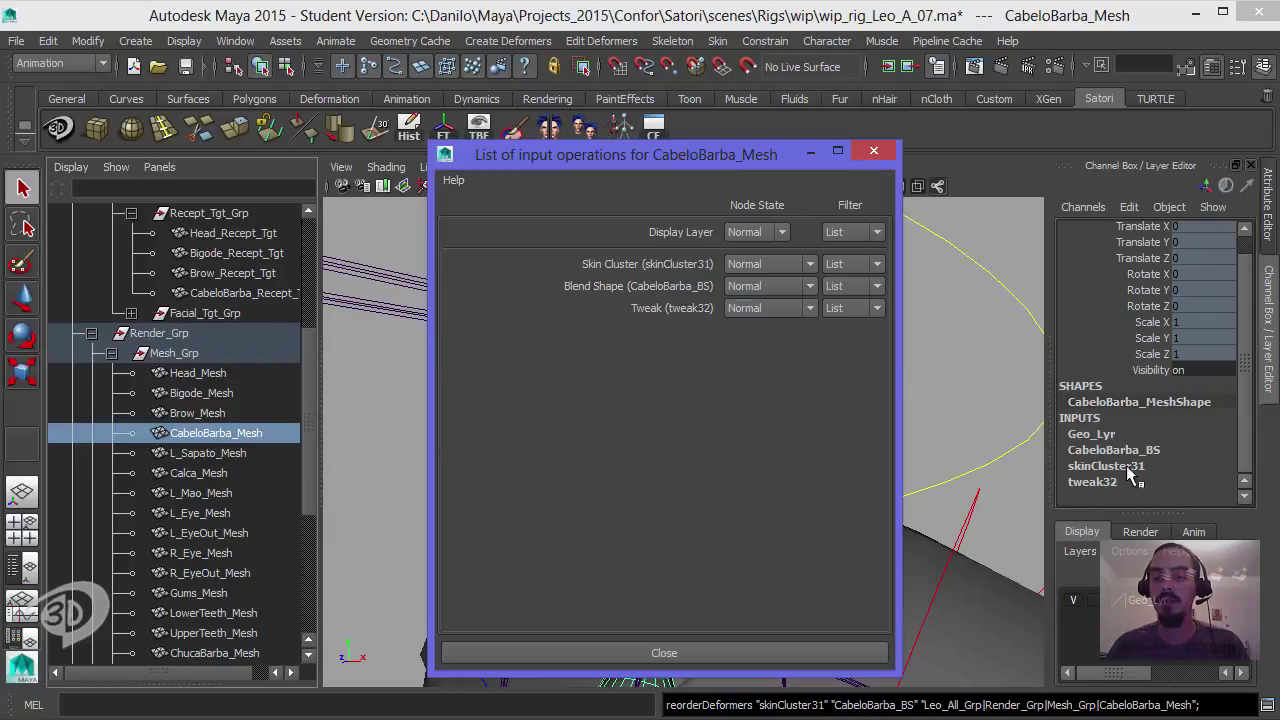
pyautogui.click(195, 436)
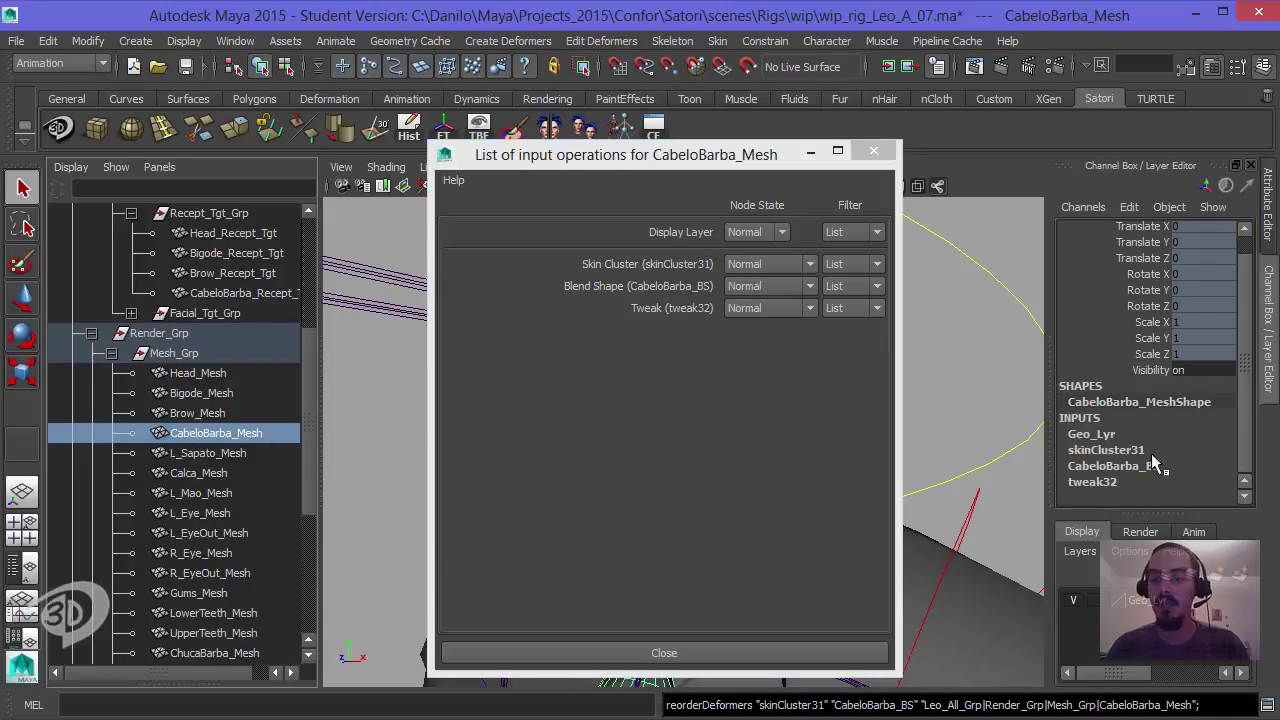
# Step: Set the CabeloBarba receptor target's weight in CabeloBarba_BS to 1
pyautogui.click(1130, 467)
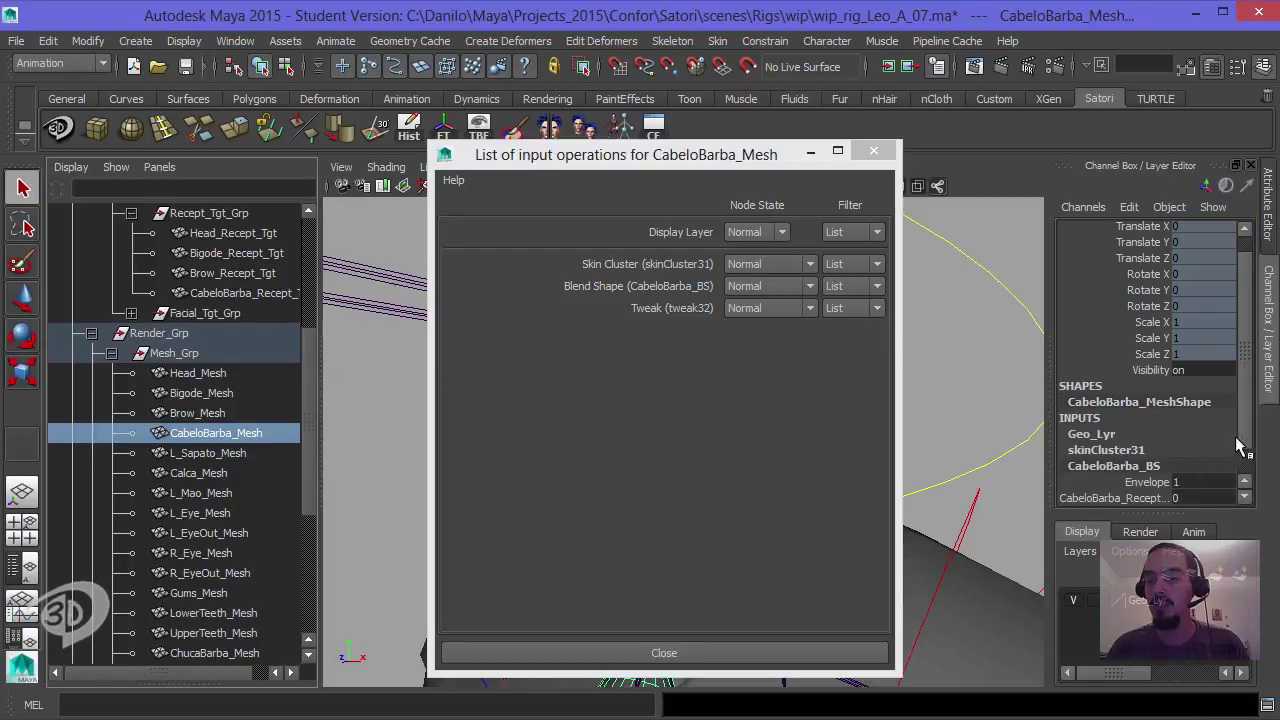
pyautogui.scroll(-1, 1140, 468)
pyautogui.click(1122, 467)
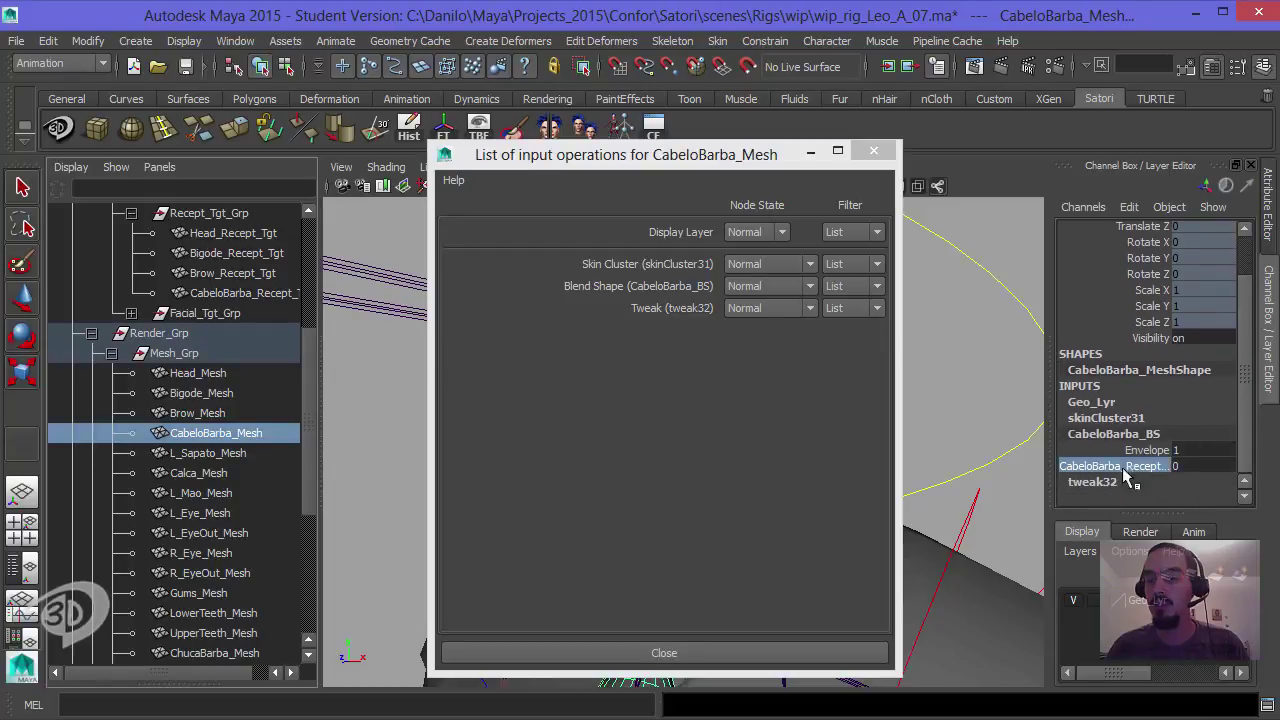
pyautogui.click(1179, 469)
pyautogui.write('1')
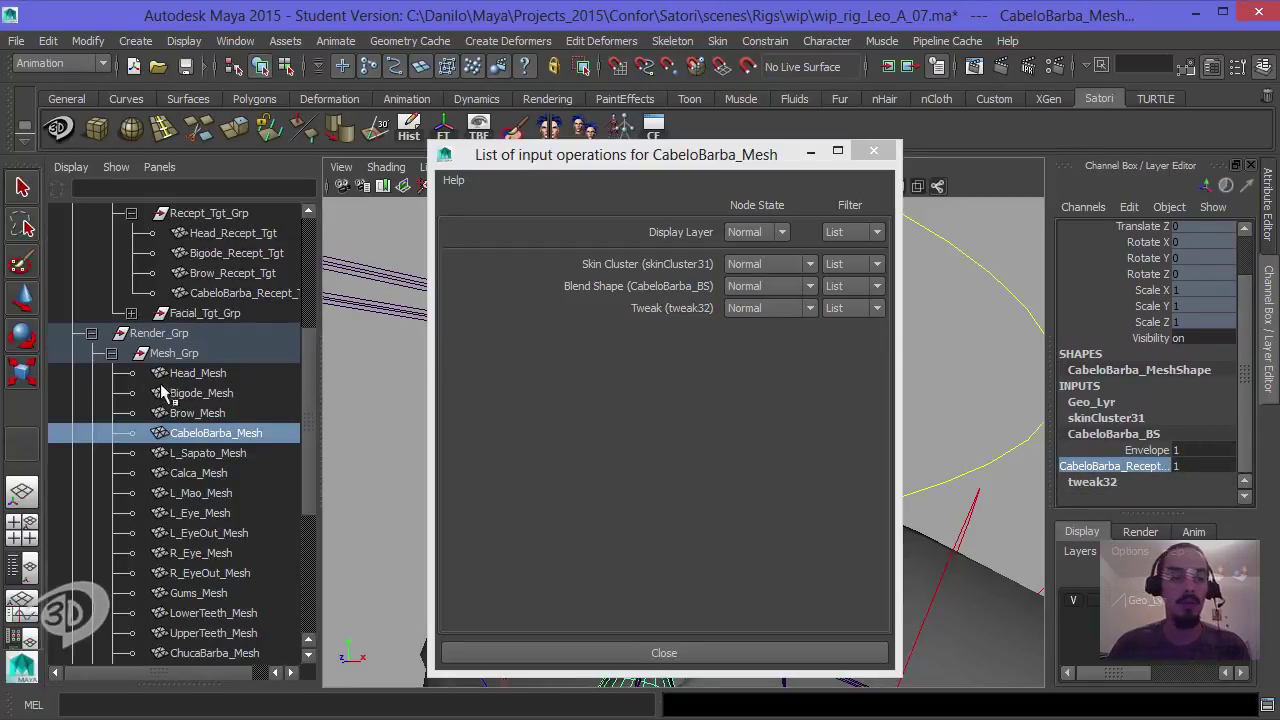
# Step: Move Brow_BS below skinCluster11 in Brow_Mesh's input operations and set the Brow_Recept_Tgt weight to 1
pyautogui.click(192, 413)
pyautogui.moveTo(645, 265); pyautogui.dragTo(651, 295, button='middle')
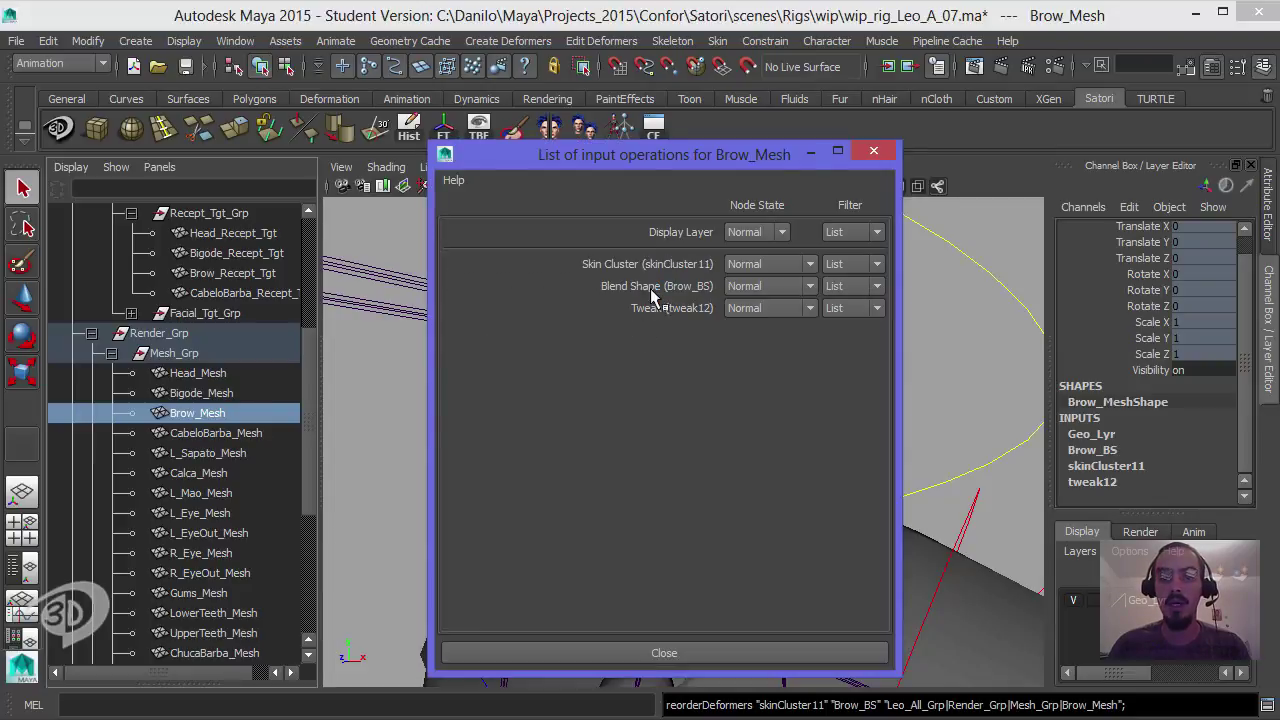
pyautogui.click(1100, 450)
pyautogui.click(1151, 495)
pyautogui.moveTo(955, 470); pyautogui.dragTo(1014, 467, button='middle')
# Step: Move Bigode_BS below skinCluster10 in Bigode_Mesh's input operations and set the Bigode_Recept_Tgt weight to 1
pyautogui.click(203, 393)
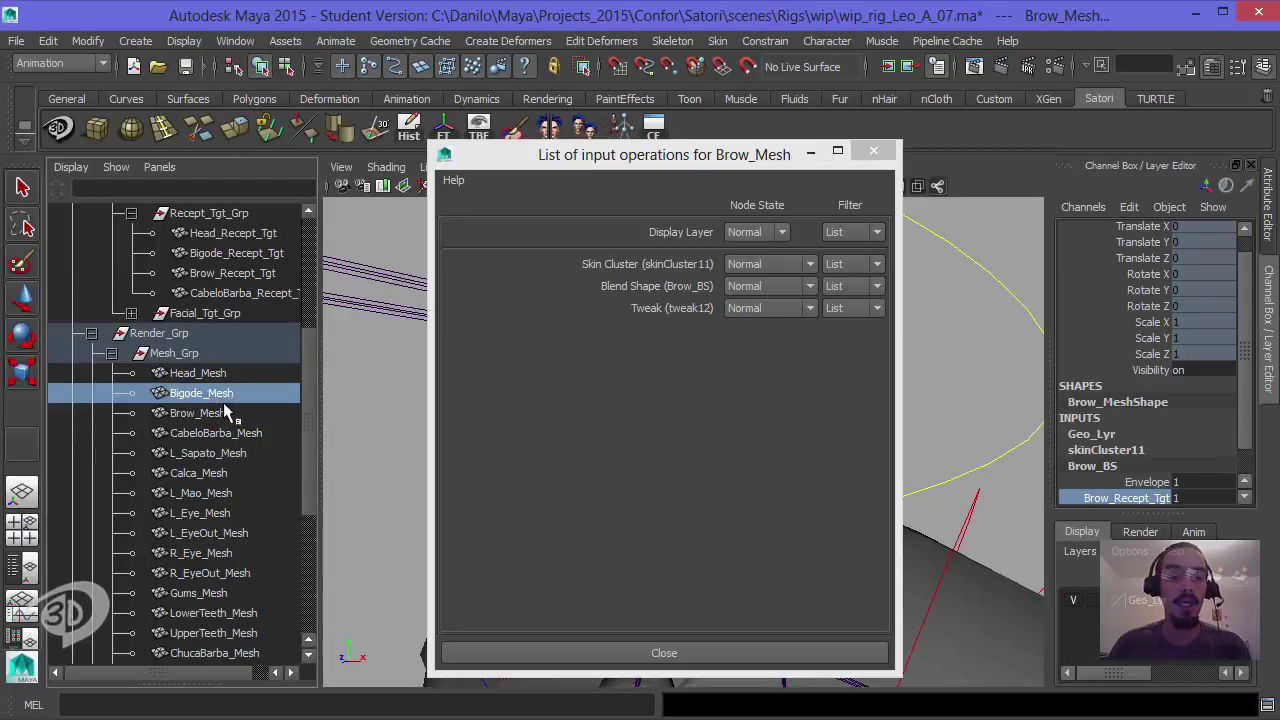
pyautogui.click(680, 270)
pyautogui.moveTo(680, 270); pyautogui.dragTo(700, 290, button='middle')
pyautogui.click(1097, 450)
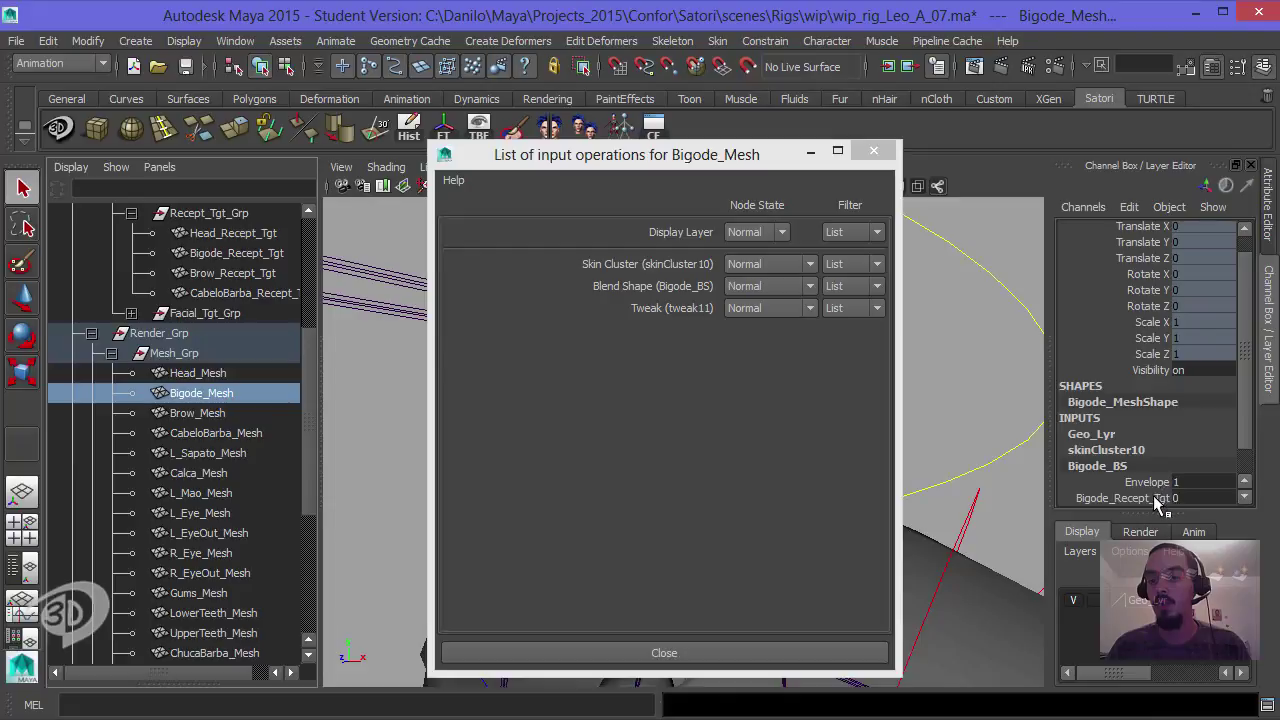
pyautogui.click(1154, 498)
pyautogui.moveTo(918, 443); pyautogui.dragTo(1114, 444, button='middle')
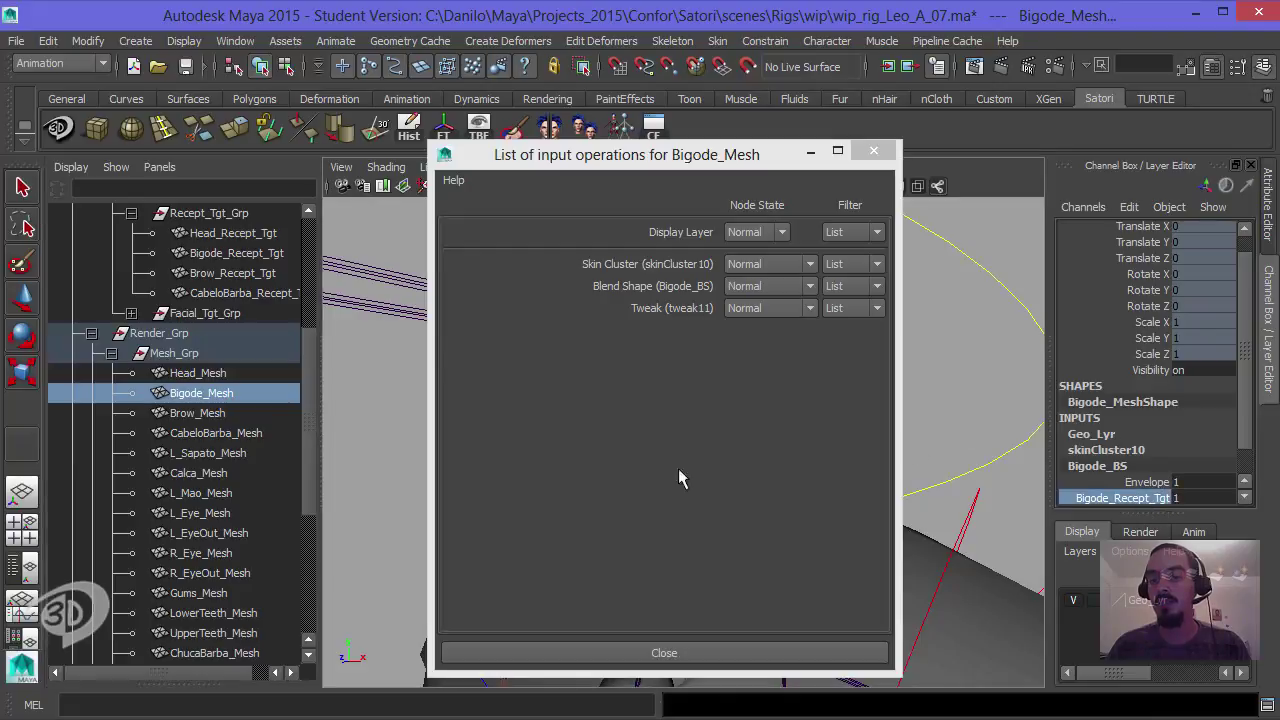
# Step: Move Head_BS below skinCluster9 in Head_Mesh's input operations, set the Head_Recept_Tgt weight to 1, and close the list
pyautogui.click(193, 374)
pyautogui.moveTo(670, 272); pyautogui.dragTo(690, 291, button='middle')
pyautogui.click(1120, 467)
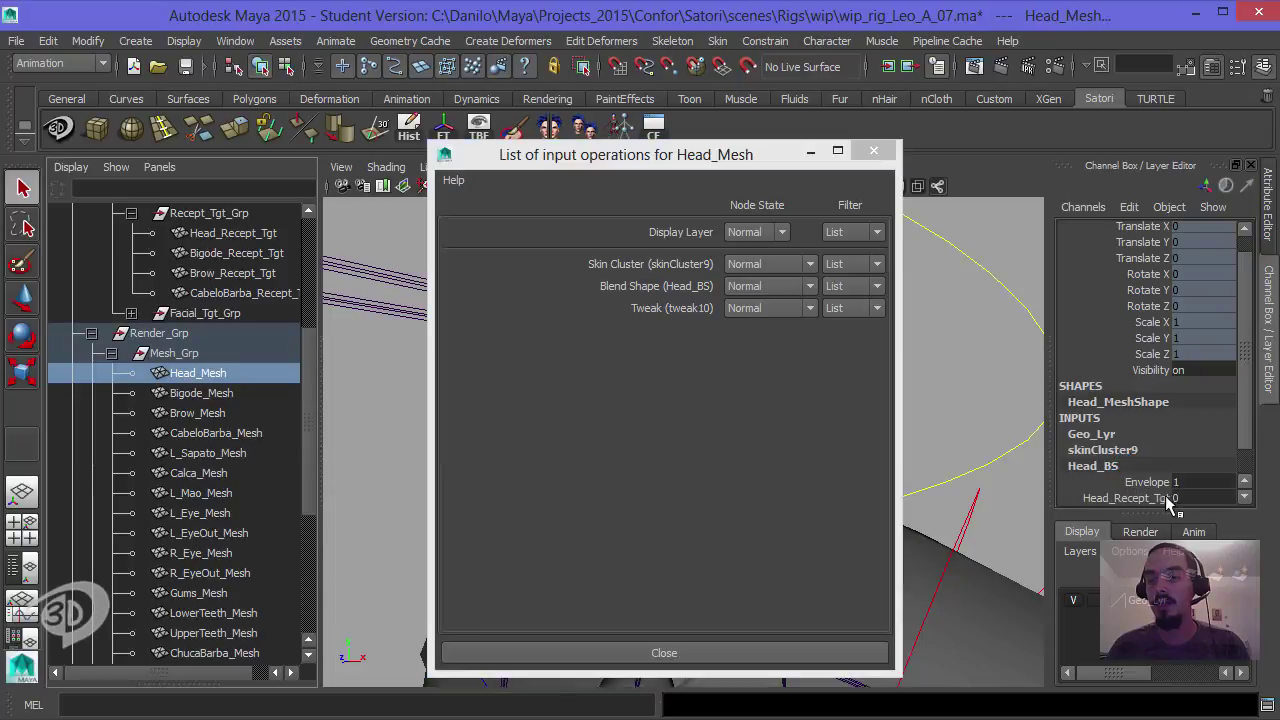
pyautogui.click(1150, 498)
pyautogui.moveTo(971, 480); pyautogui.dragTo(1100, 452, button='middle')
pyautogui.click(874, 151)
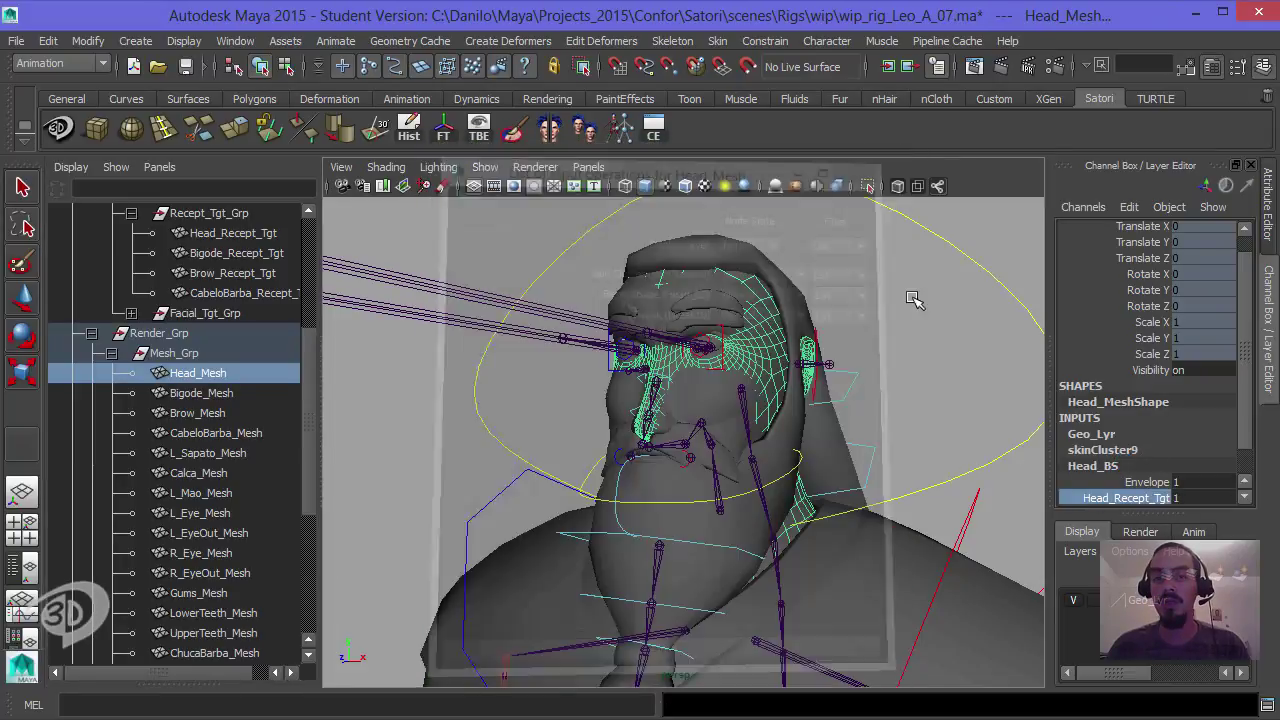
pyautogui.click(914, 297)
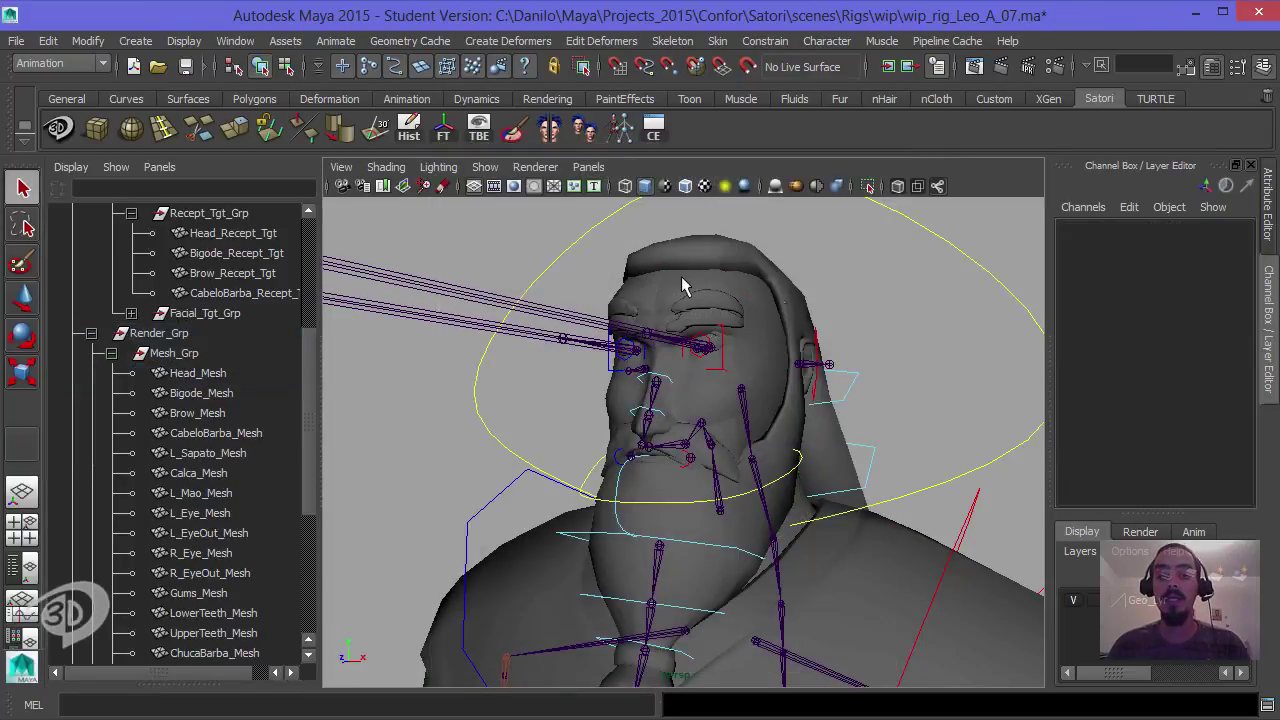
# Step: Collapse Render_Grp in the hierarchy and hide Data_Grp so only the render meshes and controls show on the character
pyautogui.keyDown('alt'); pyautogui.moveTo(738, 388); pyautogui.dragTo(797, 374); pyautogui.keyUp('alt')
pyautogui.keyDown('alt'); pyautogui.moveTo(797, 374); pyautogui.dragTo(717, 366, button='right'); pyautogui.keyUp('alt')
pyautogui.keyDown('alt'); pyautogui.moveTo(717, 366); pyautogui.dragTo(692, 362); pyautogui.keyUp('alt')
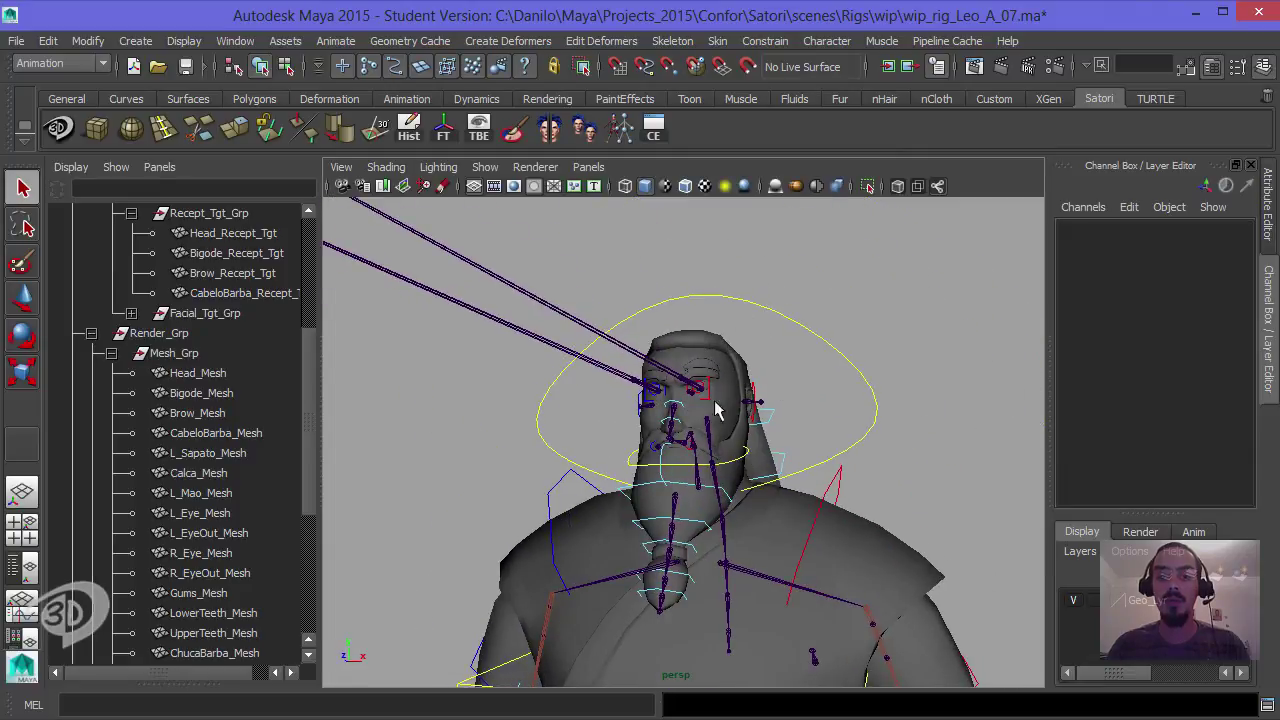
pyautogui.keyDown('alt'); pyautogui.moveTo(768, 392); pyautogui.dragTo(752, 412); pyautogui.keyUp('alt')
pyautogui.keyDown('alt'); pyautogui.moveTo(752, 412); pyautogui.dragTo(758, 367, button='middle'); pyautogui.keyUp('alt')
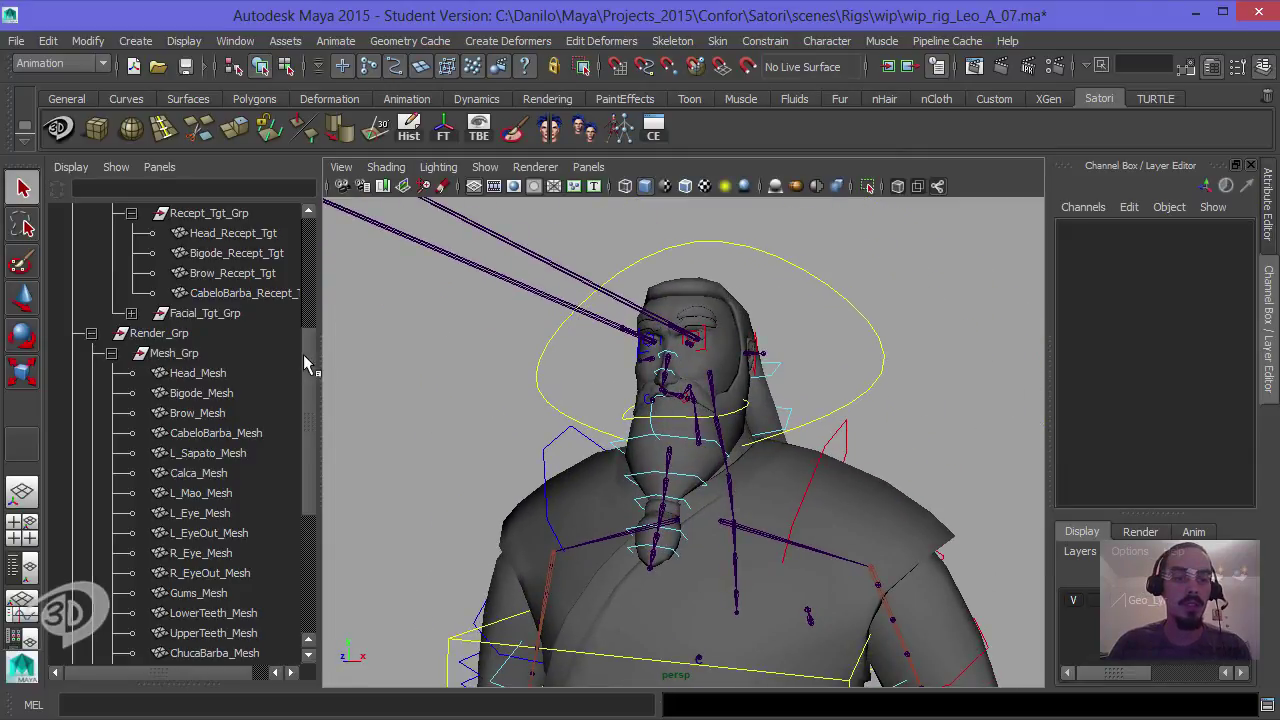
pyautogui.moveTo(303, 354); pyautogui.dragTo(315, 227)
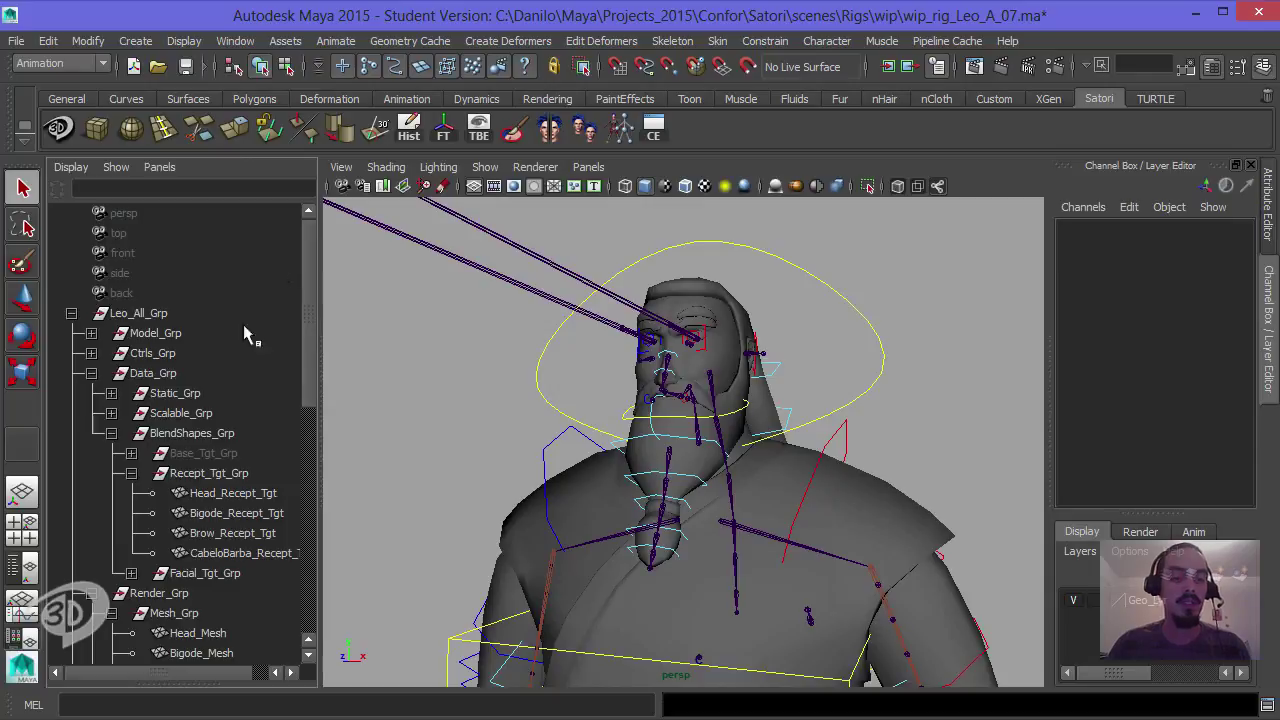
pyautogui.click(92, 593)
pyautogui.click(158, 377)
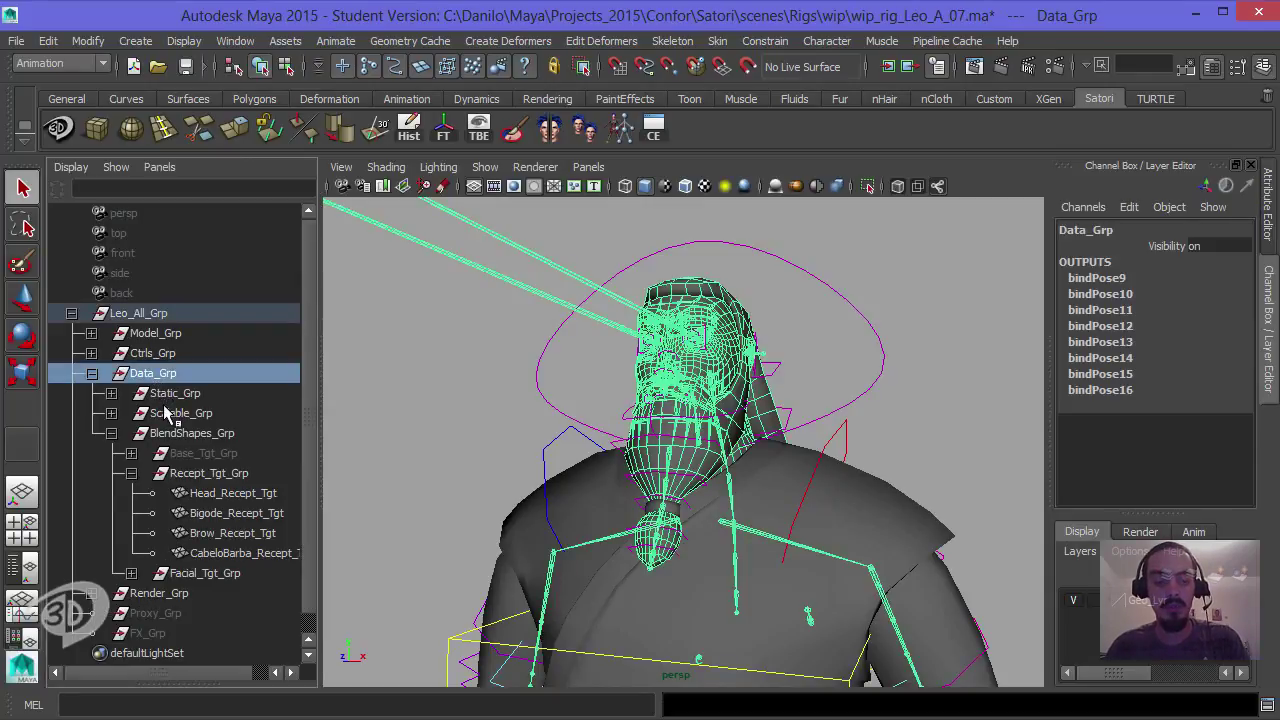
pyautogui.hotkey('ctrl', 'h')
pyautogui.keyDown('alt'); pyautogui.moveTo(690, 385); pyautogui.dragTo(800, 455); pyautogui.keyUp('alt')
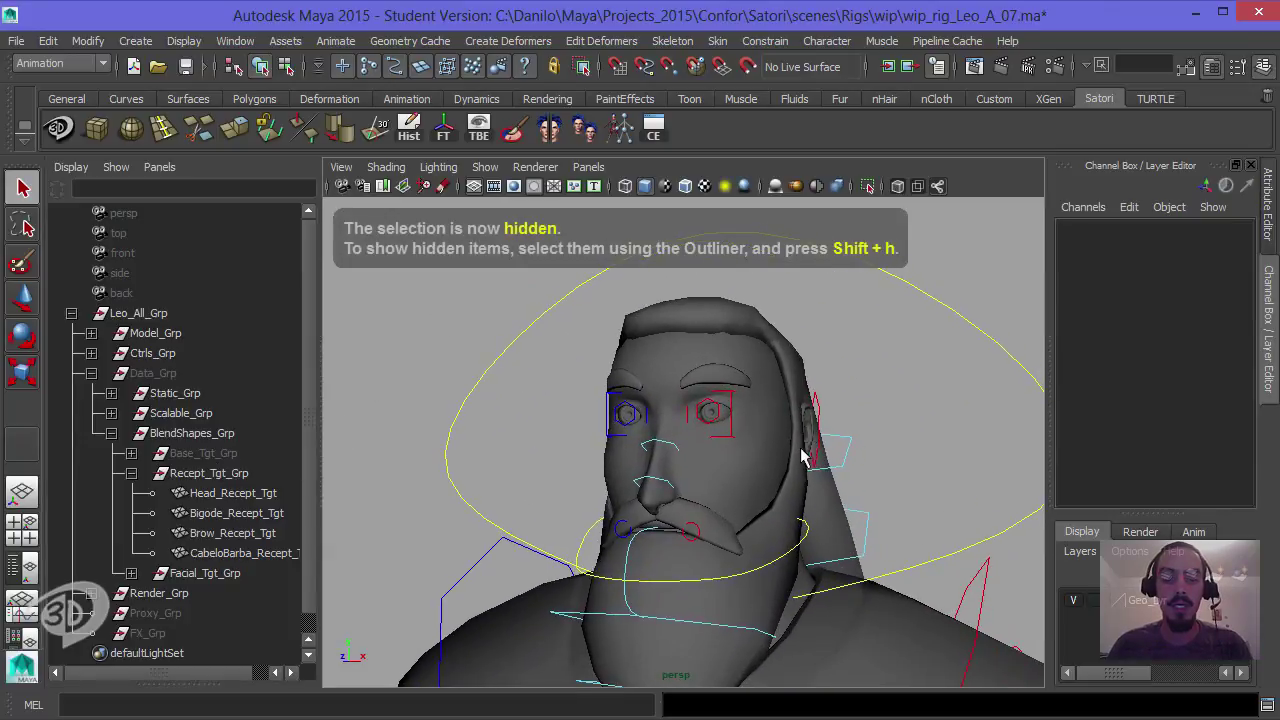
# Step: Test the LipsUp_Tgt_Grp and LipUpIn_Tgt_Grp weights of Recept_BS on Head_Recept_Tgt, and undo the changes
pyautogui.click(228, 493)
pyautogui.scroll(-2, 1248, 355)
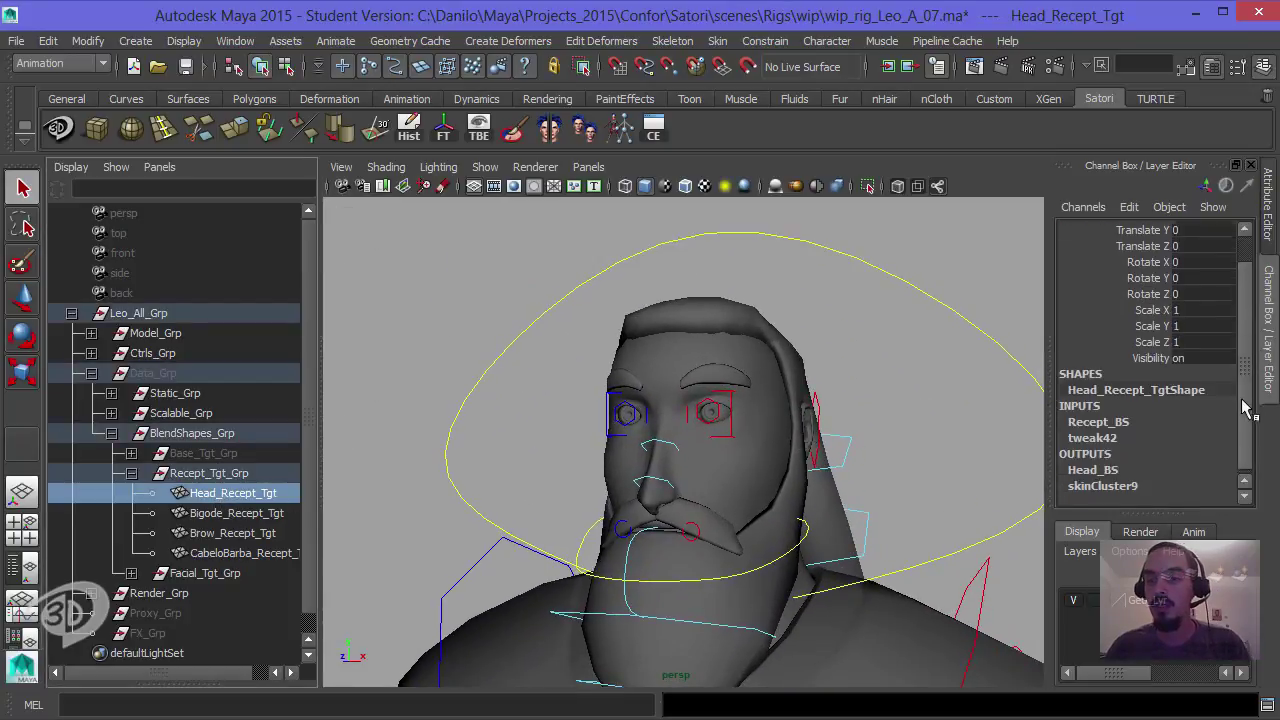
pyautogui.click(1098, 418)
pyautogui.scroll(-3, 1248, 357)
pyautogui.click(1131, 297)
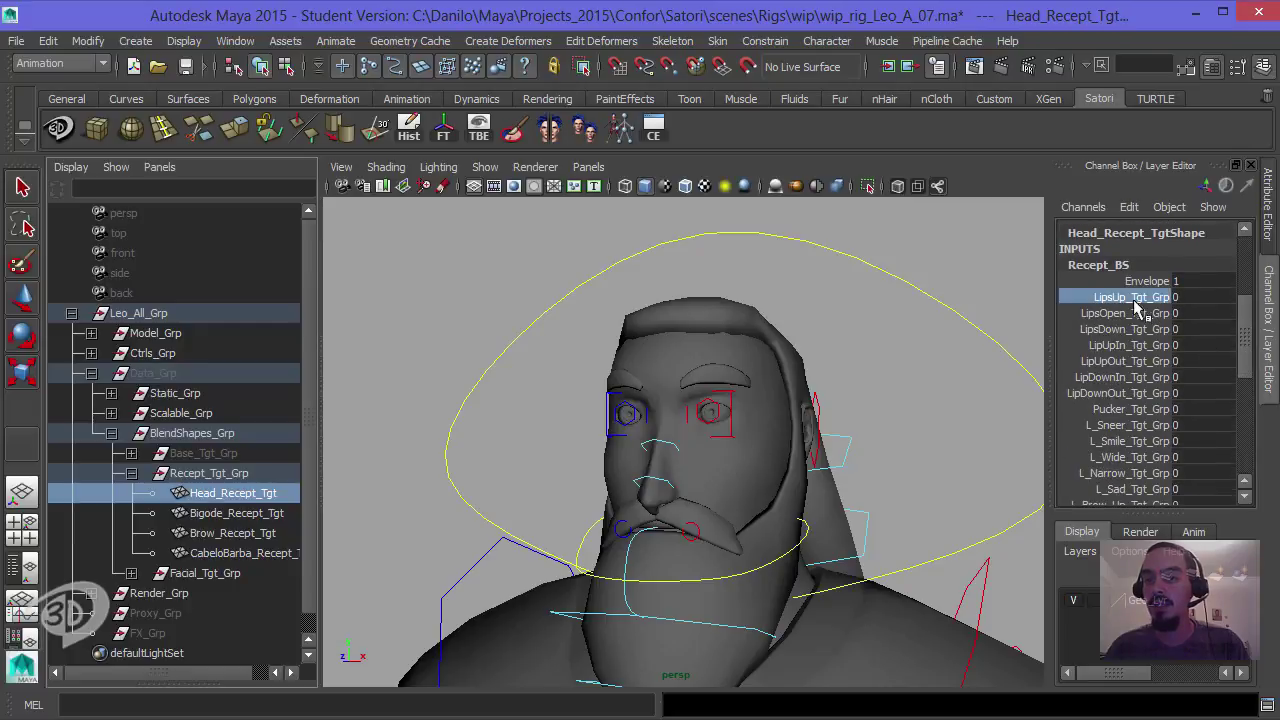
pyautogui.moveTo(820, 360); pyautogui.dragTo(752, 357, button='middle')
pyautogui.click(1132, 346)
pyautogui.moveTo(824, 392); pyautogui.dragTo(878, 390, button='middle')
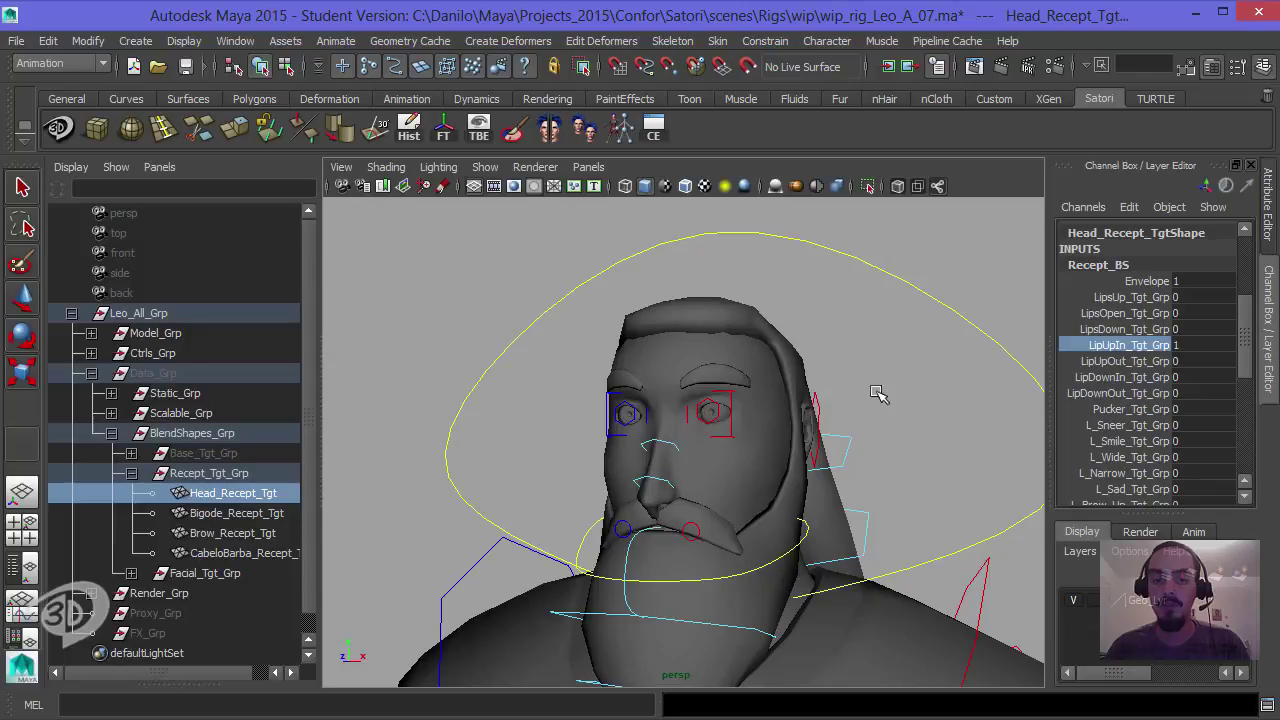
pyautogui.hotkey('ctrl', 'z')
# Step: Try the L_Sneer_Tgt_Grp weight, undo it, and select L_Sad_Tgt_Grp while checking the face
pyautogui.click(1120, 424)
pyautogui.moveTo(736, 490); pyautogui.dragTo(680, 436, button='middle')
pyautogui.hotkey('ctrl', 'z')
pyautogui.click(1140, 489)
pyautogui.keyDown('alt'); pyautogui.moveTo(766, 444); pyautogui.dragTo(759, 395, button='middle'); pyautogui.keyUp('alt')
pyautogui.keyDown('alt'); pyautogui.moveTo(759, 395); pyautogui.dragTo(785, 397, button='right'); pyautogui.keyUp('alt')
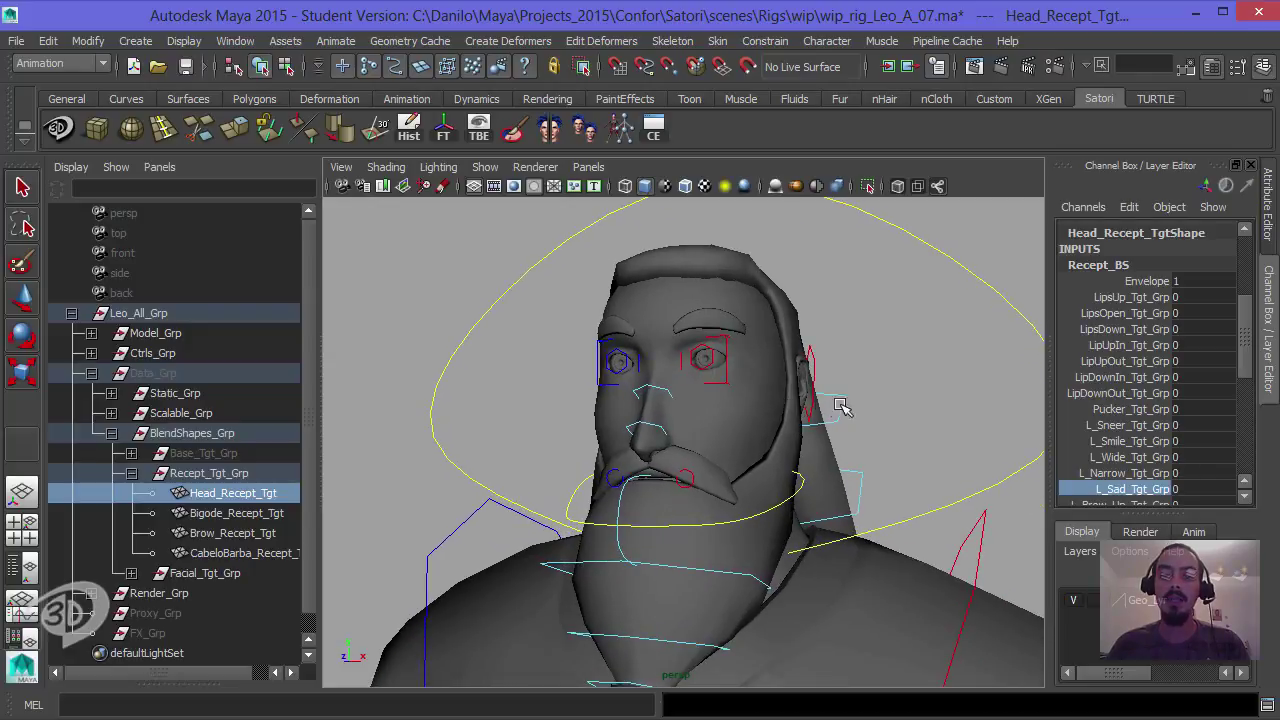
pyautogui.scroll(5, 1235, 297)
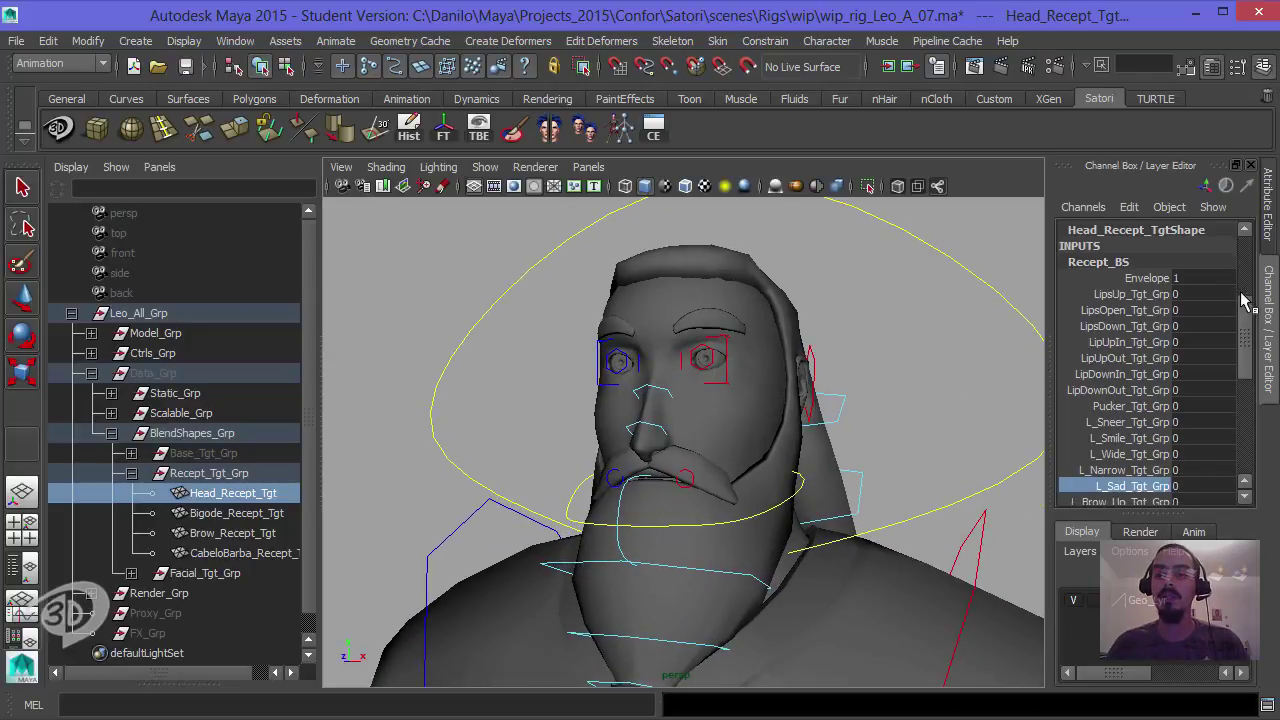
# Step: Clear the selection and save the scene, accepting the student version notice
pyautogui.click(826, 382)
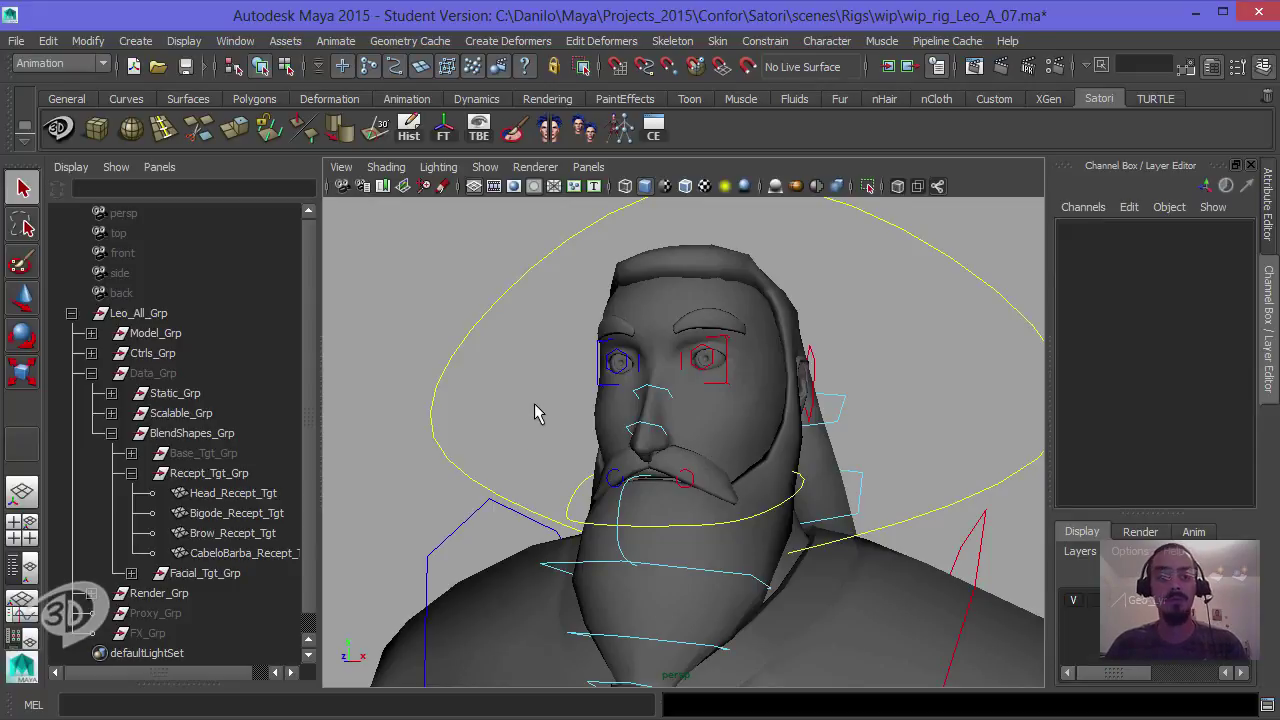
pyautogui.click(186, 66)
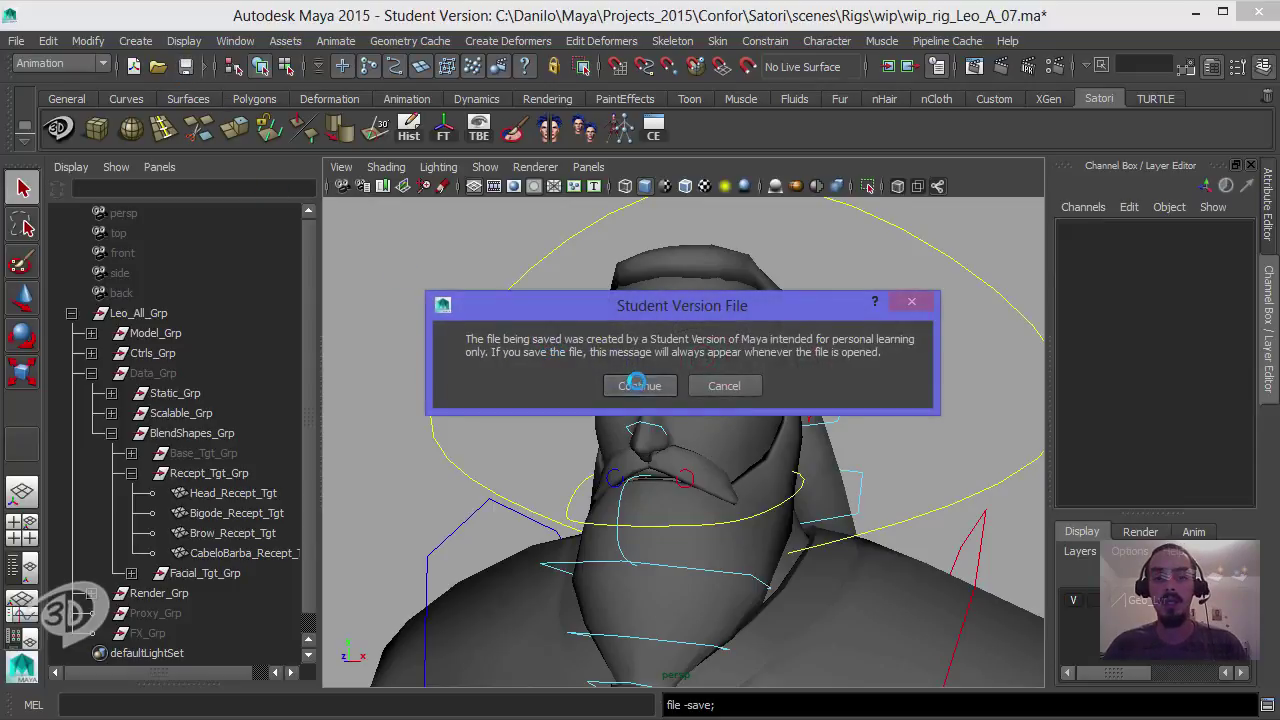
pyautogui.click(637, 385)
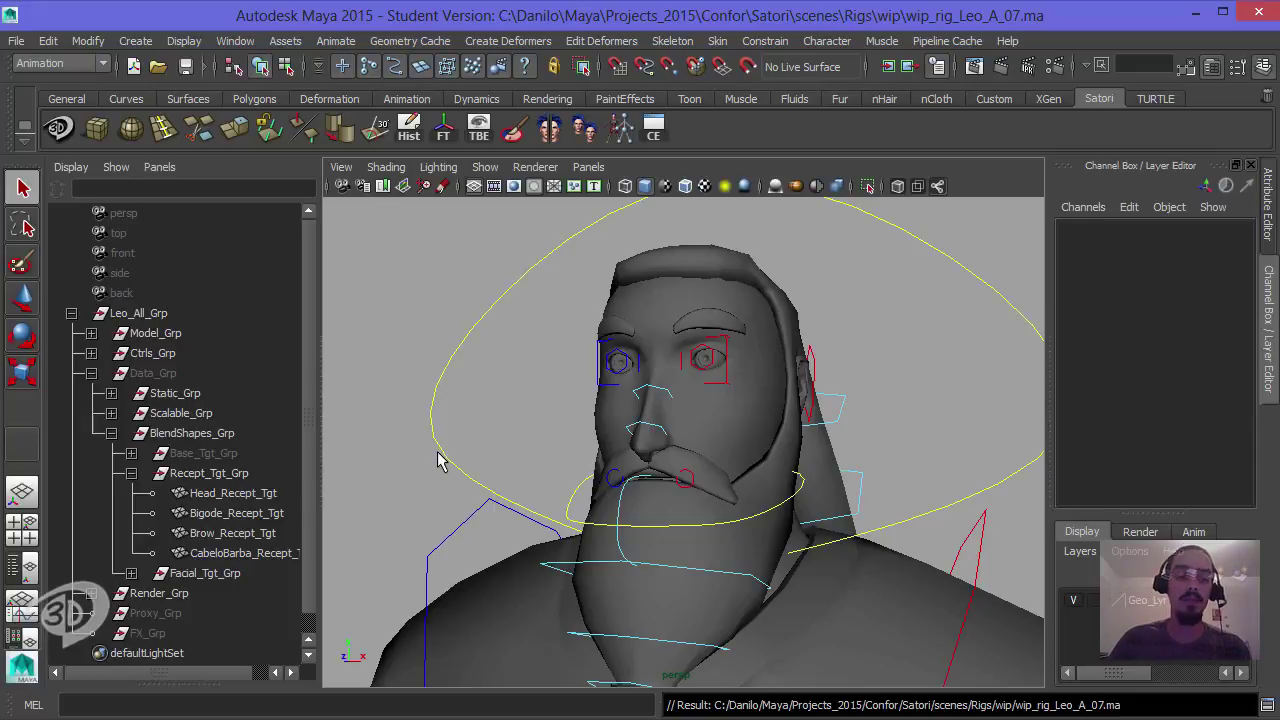
# Step: Switch to File Explorer and show the Downloads folder containing the jsFacialWin MEL script
pyautogui.click(238, 718)
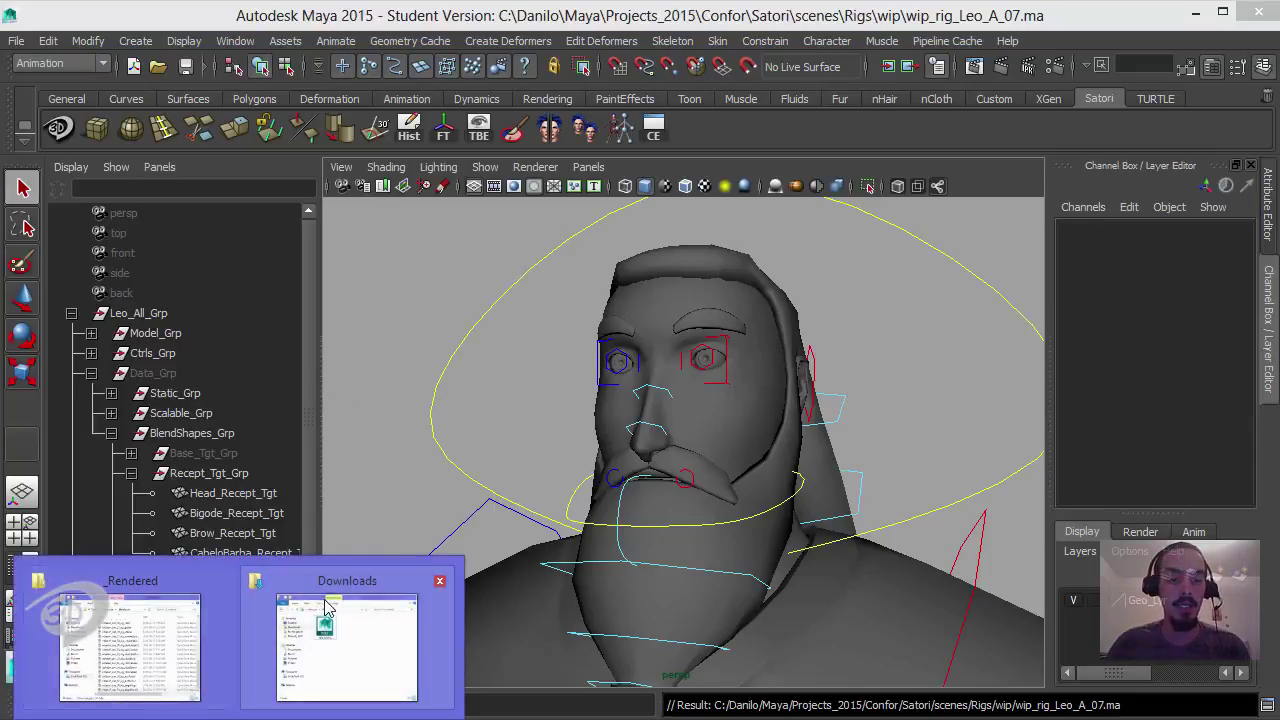
pyautogui.click(350, 634)
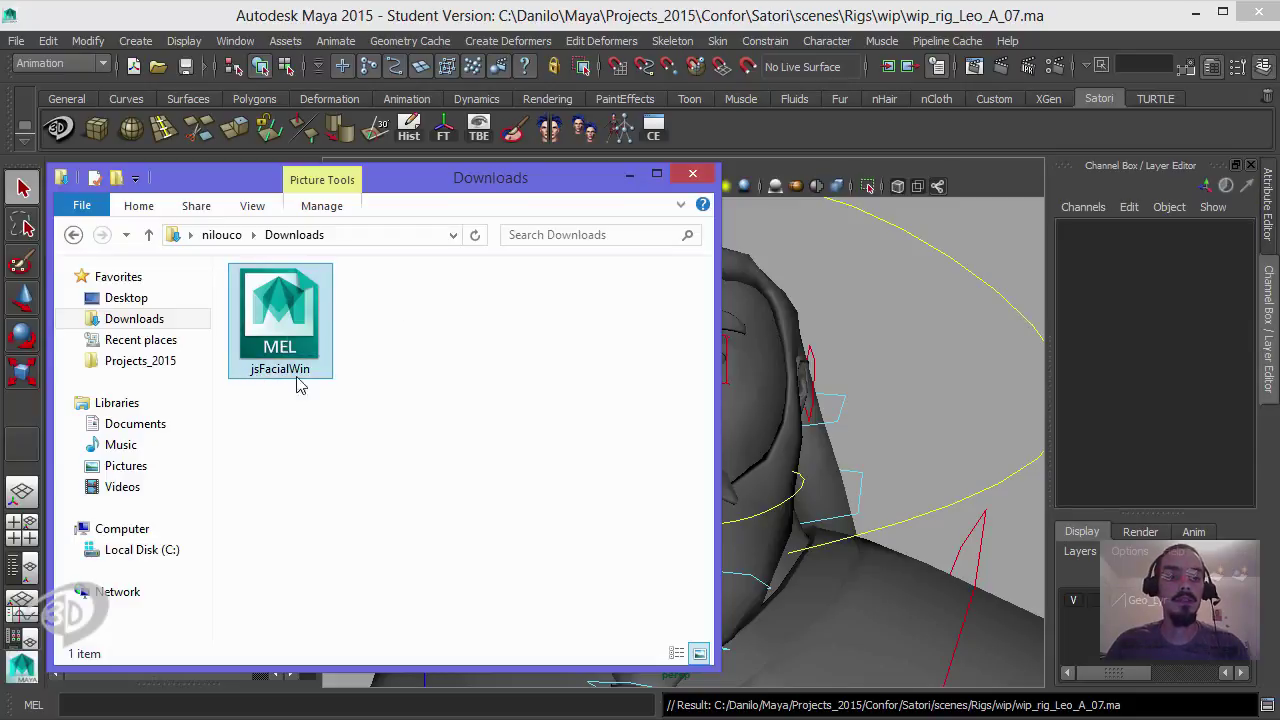
# Step: Switch to Chrome and search Google for jsFacialWin to find where the script can be downloaded
pyautogui.click(172, 718)
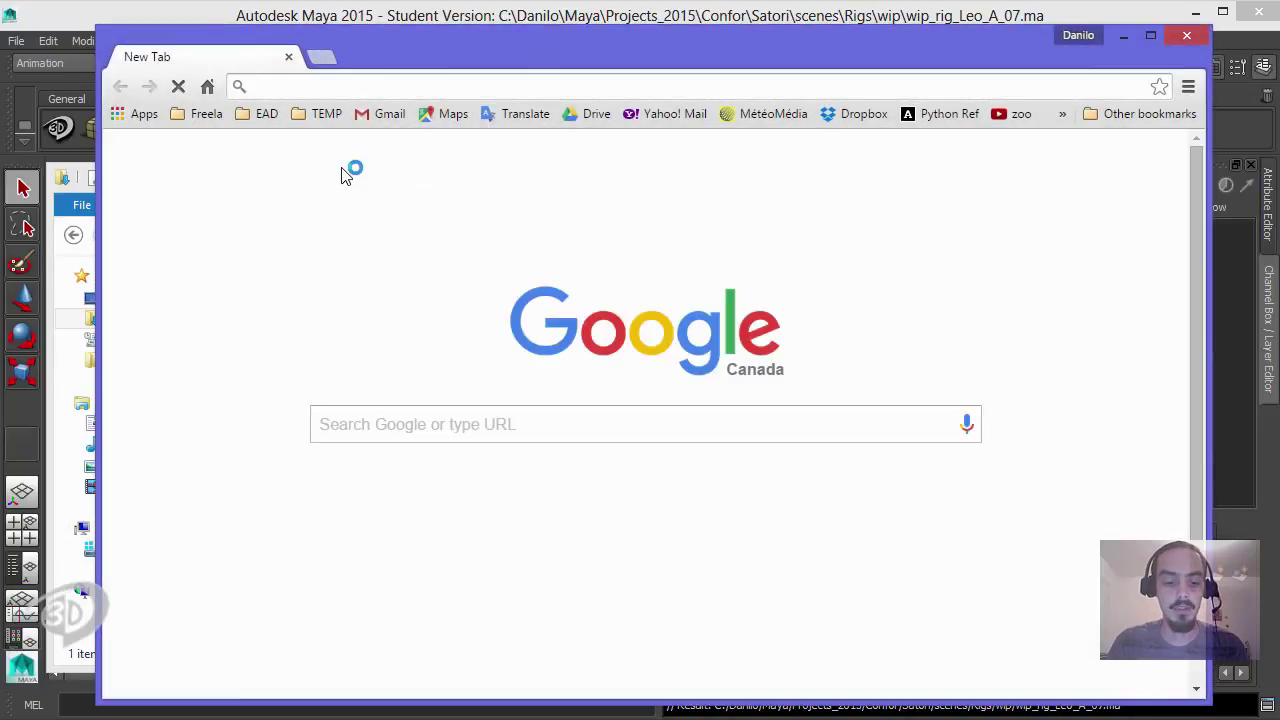
pyautogui.write('jsFacia')
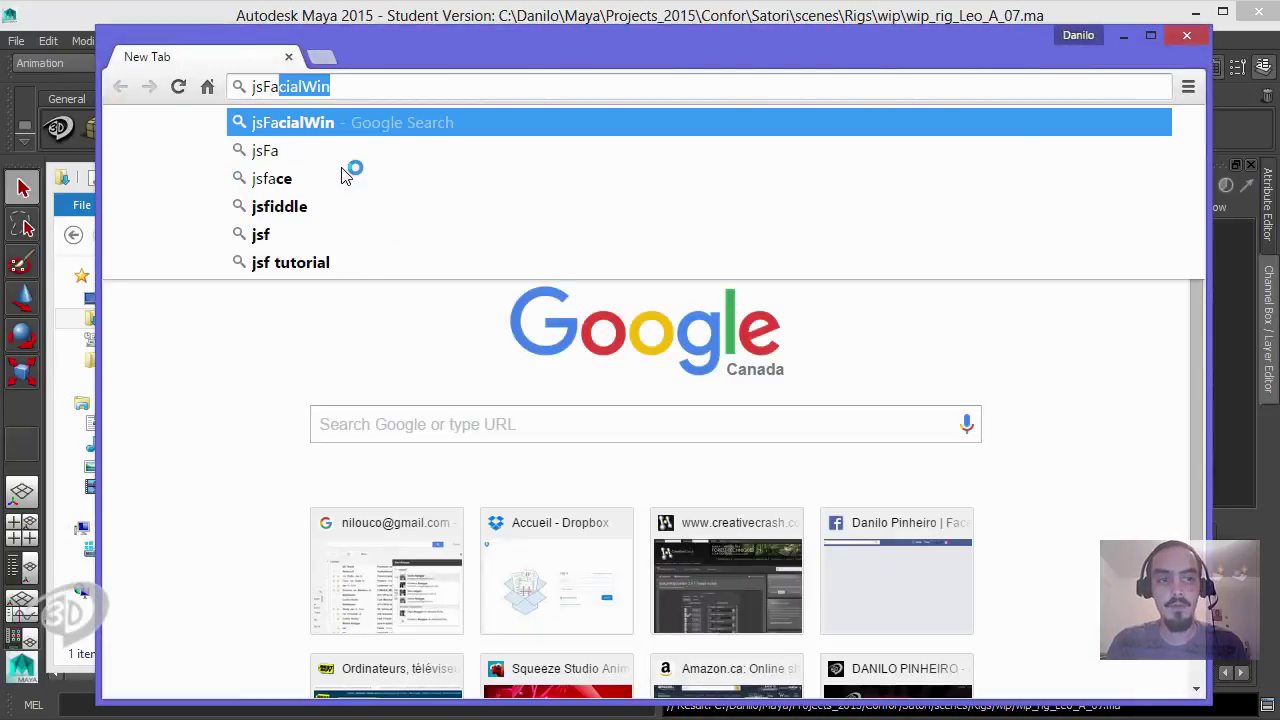
pyautogui.write('lWi')
pyautogui.press('Return')
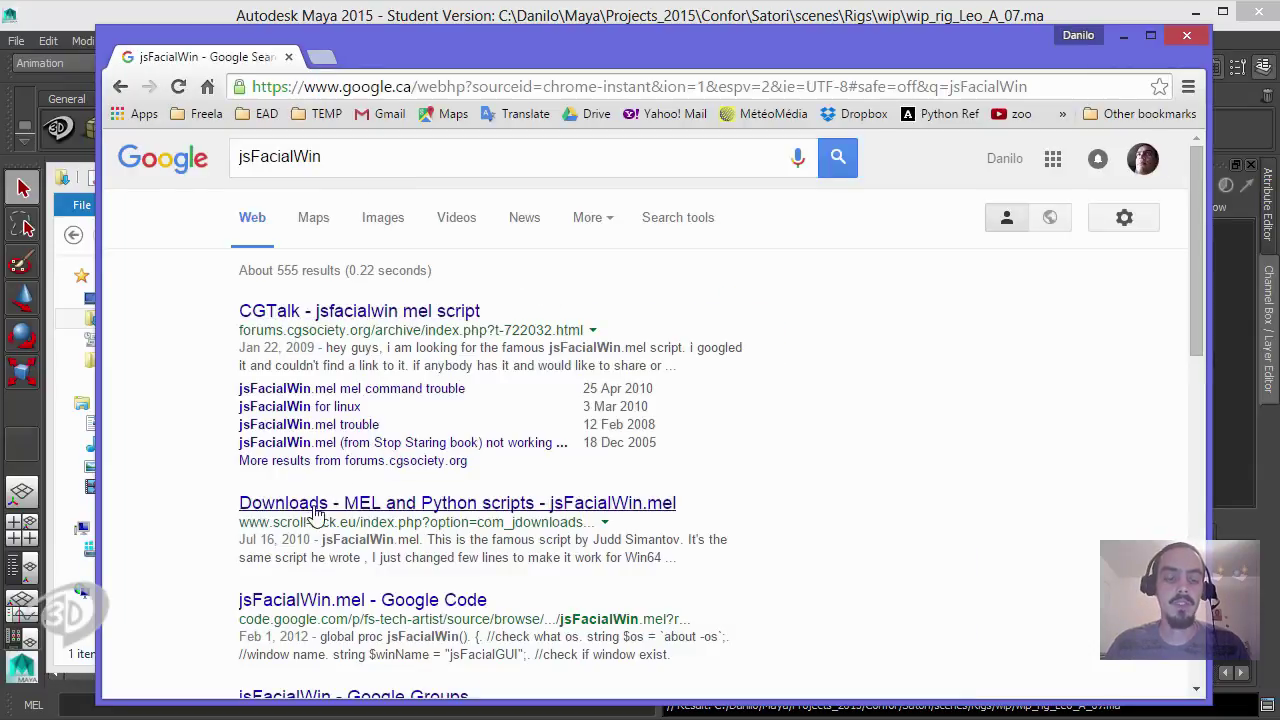
pyautogui.click(405, 505)
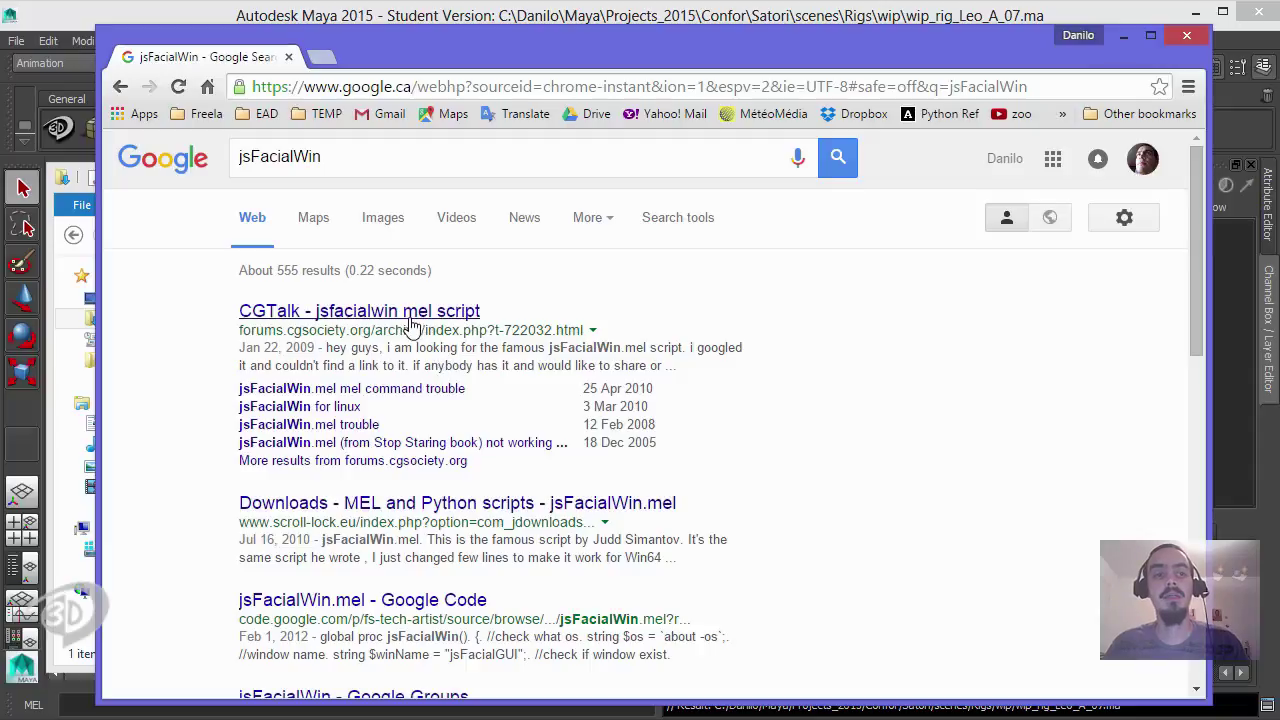
# Step: In a new browser tab, search Google Images for "jason osipa stop staring", preview the Second Edition cover, and minimize the browser
pyautogui.click(321, 57)
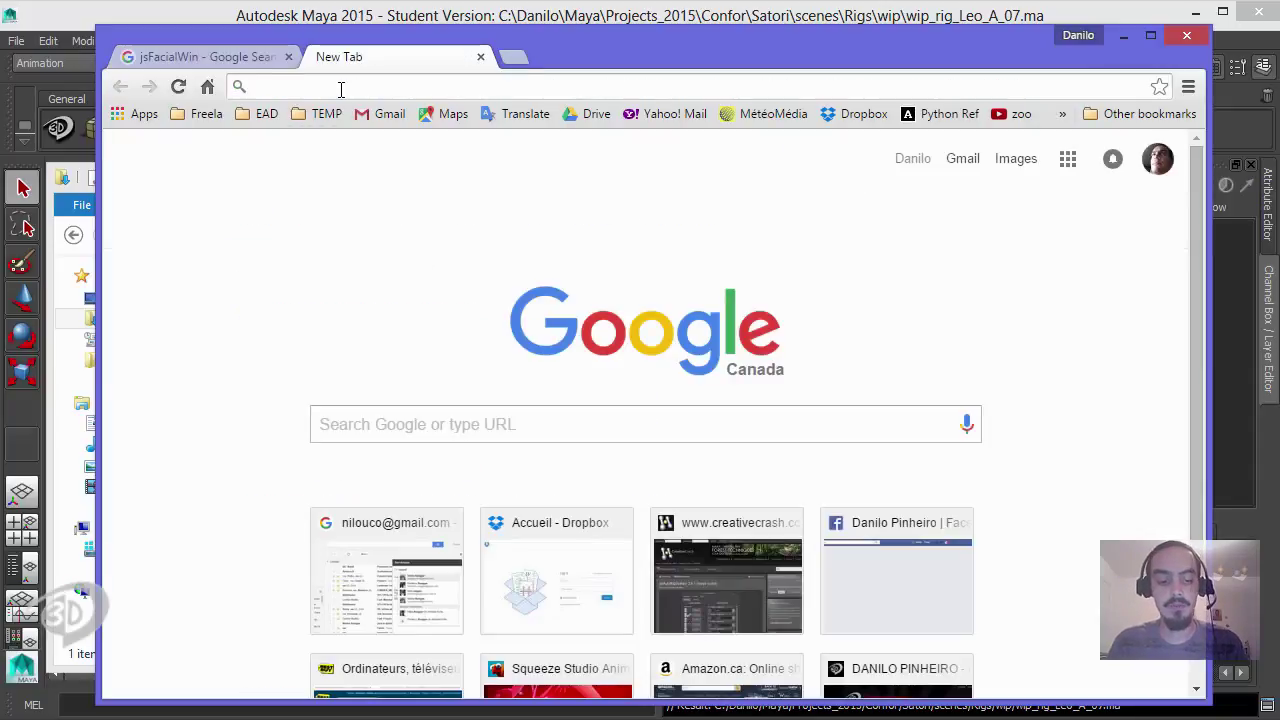
pyautogui.write('jason o')
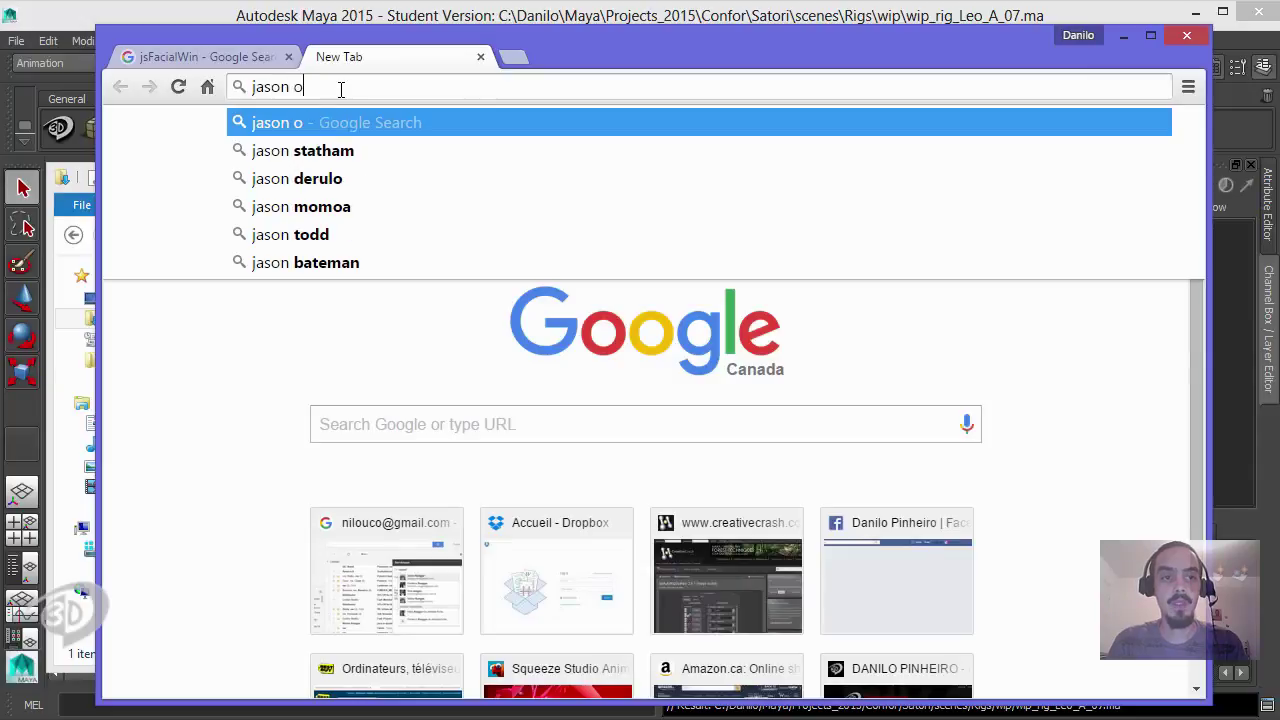
pyautogui.write('sipa')
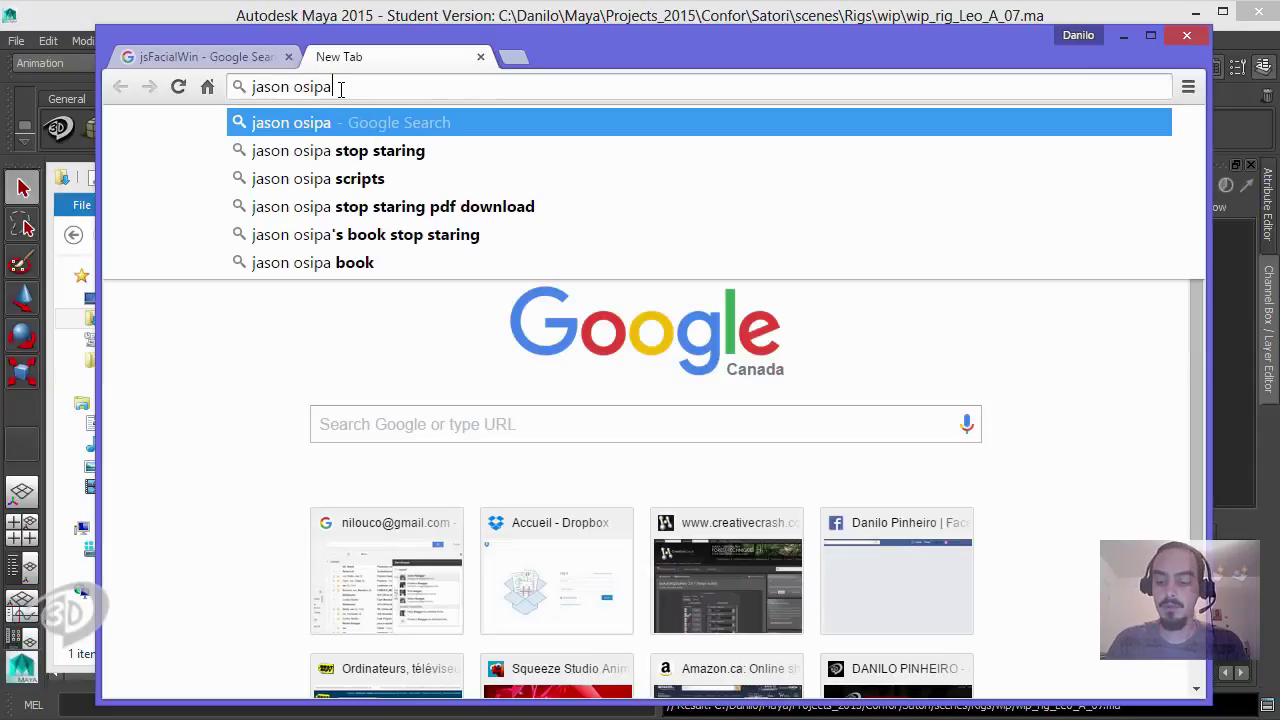
pyautogui.press('Down')
pyautogui.press('Return')
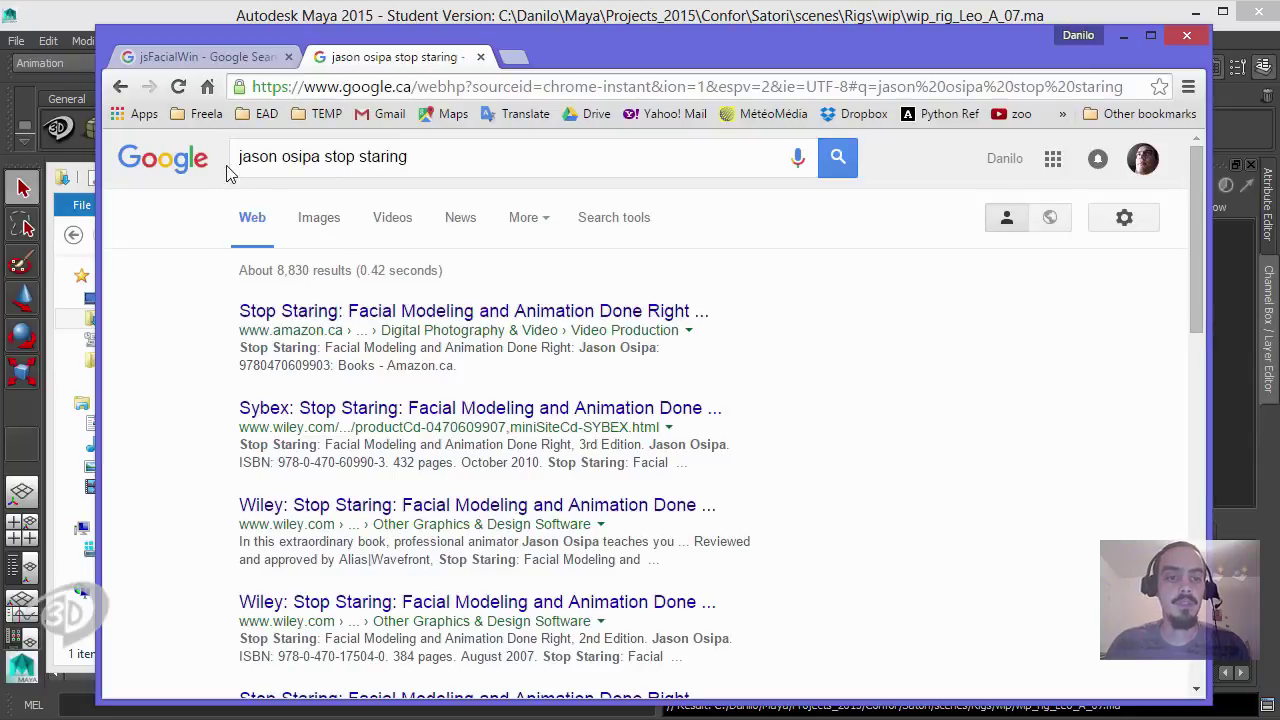
pyautogui.click(319, 218)
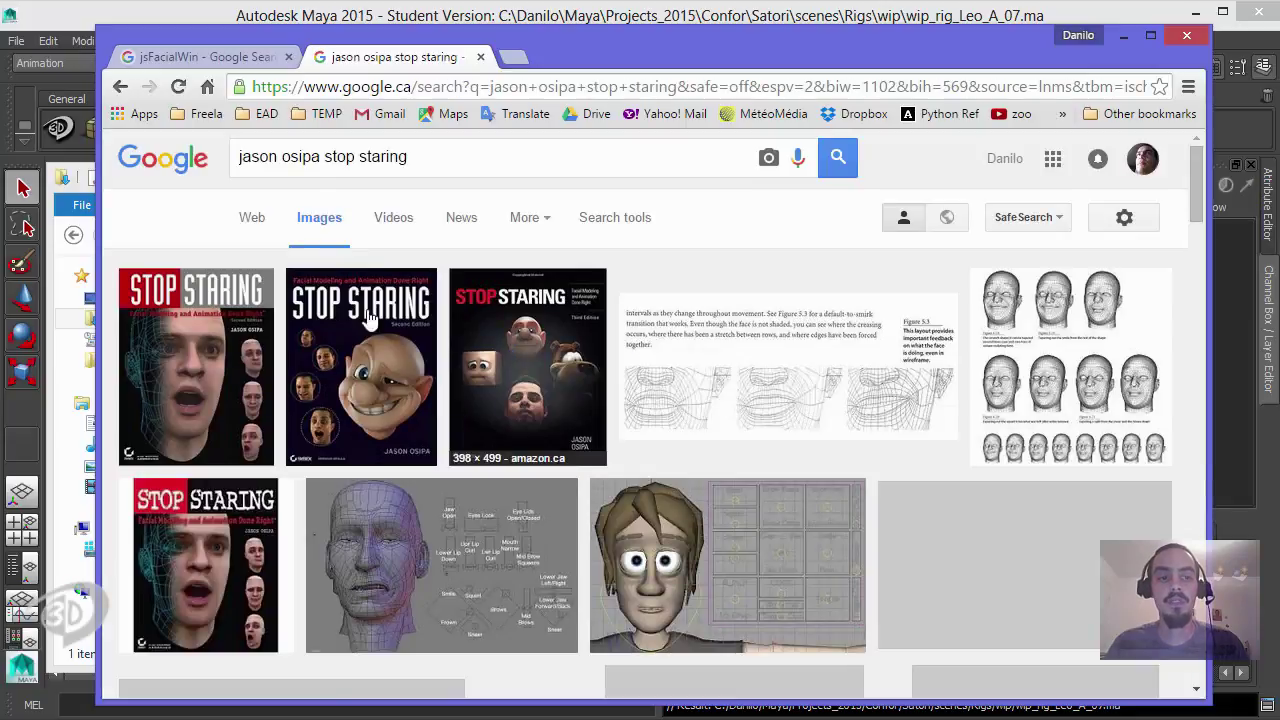
pyautogui.click(378, 376)
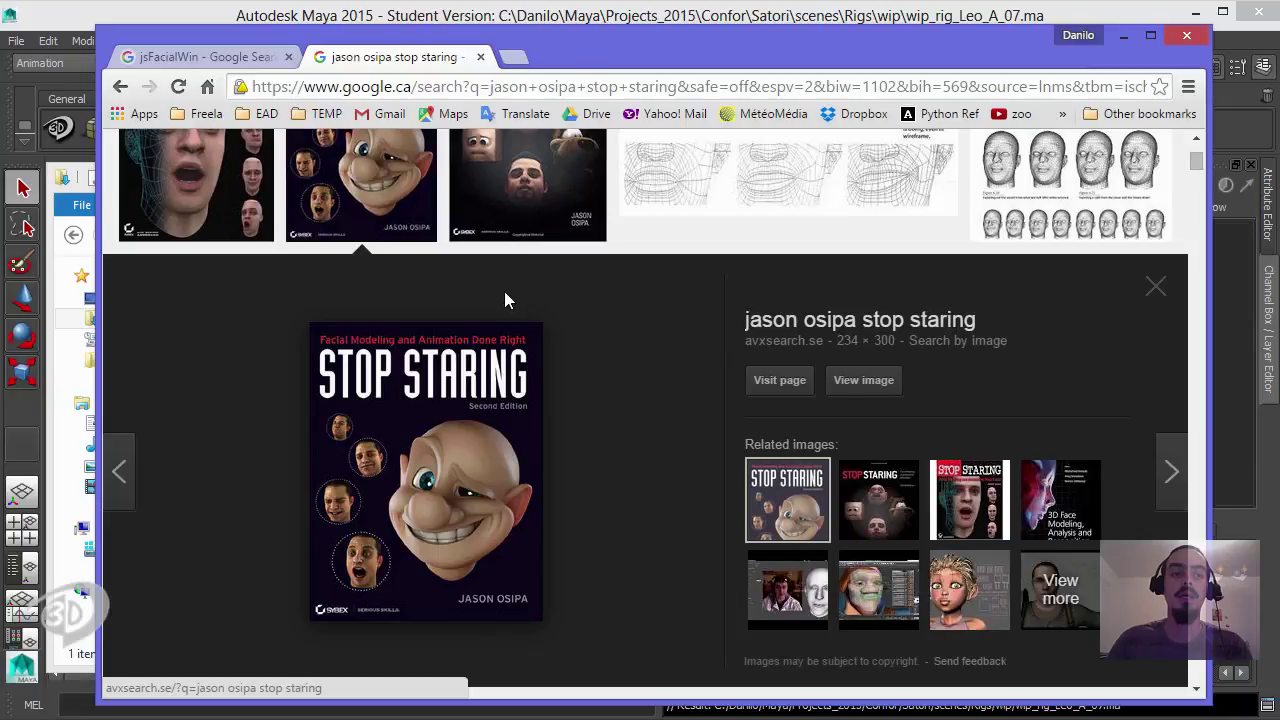
pyautogui.click(213, 58)
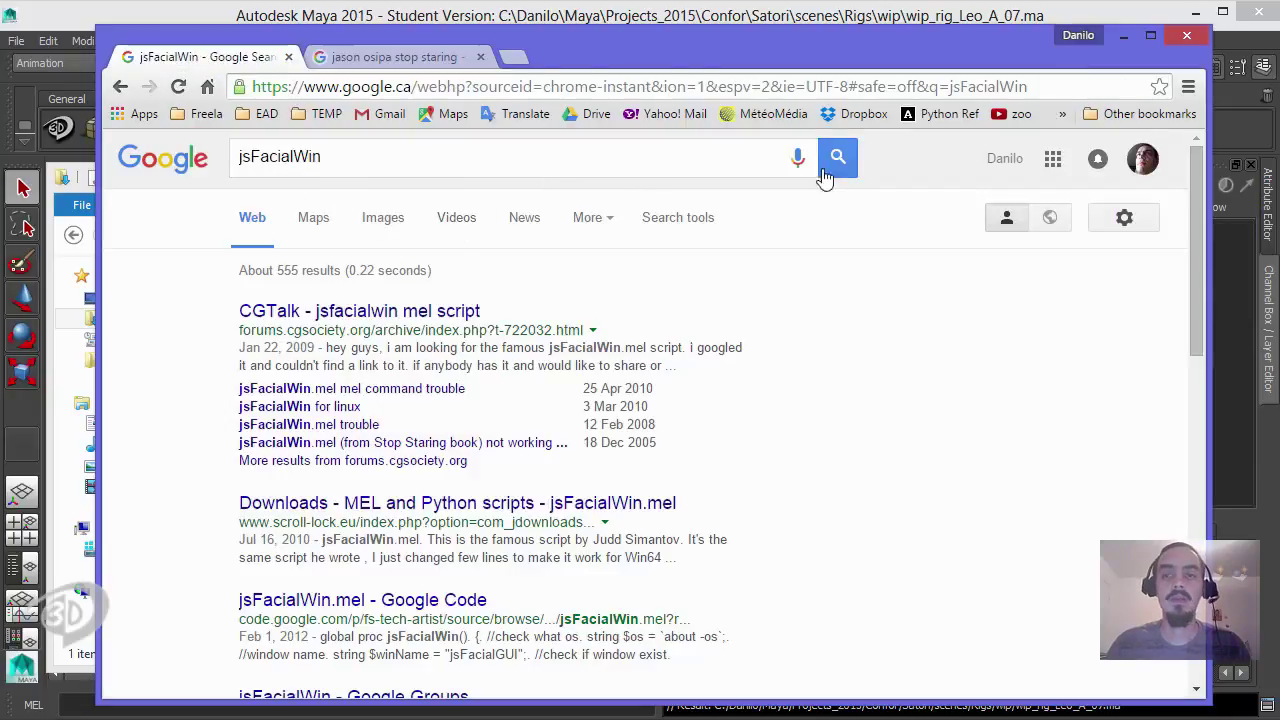
pyautogui.click(1123, 35)
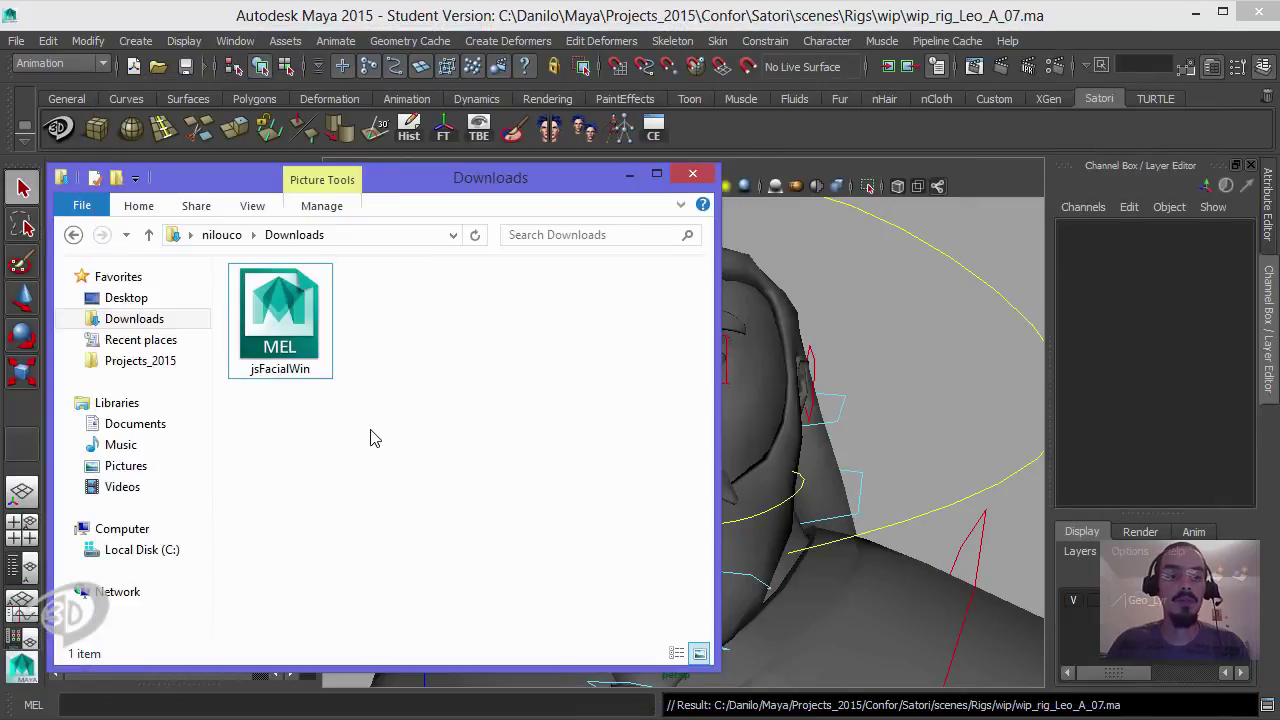
# Step: Copy the jsFacialWin script from Downloads into the scripts folder under Documents > maya, and minimize File Explorer
pyautogui.click(300, 356)
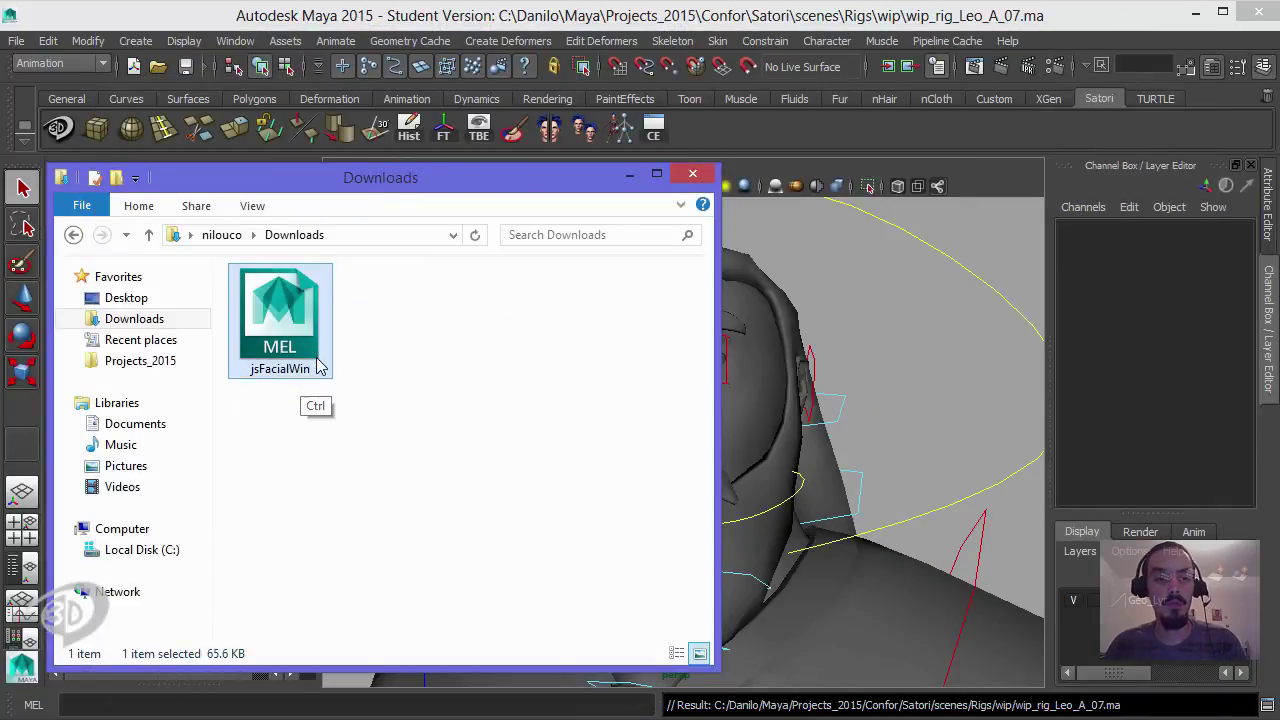
pyautogui.click(135, 426)
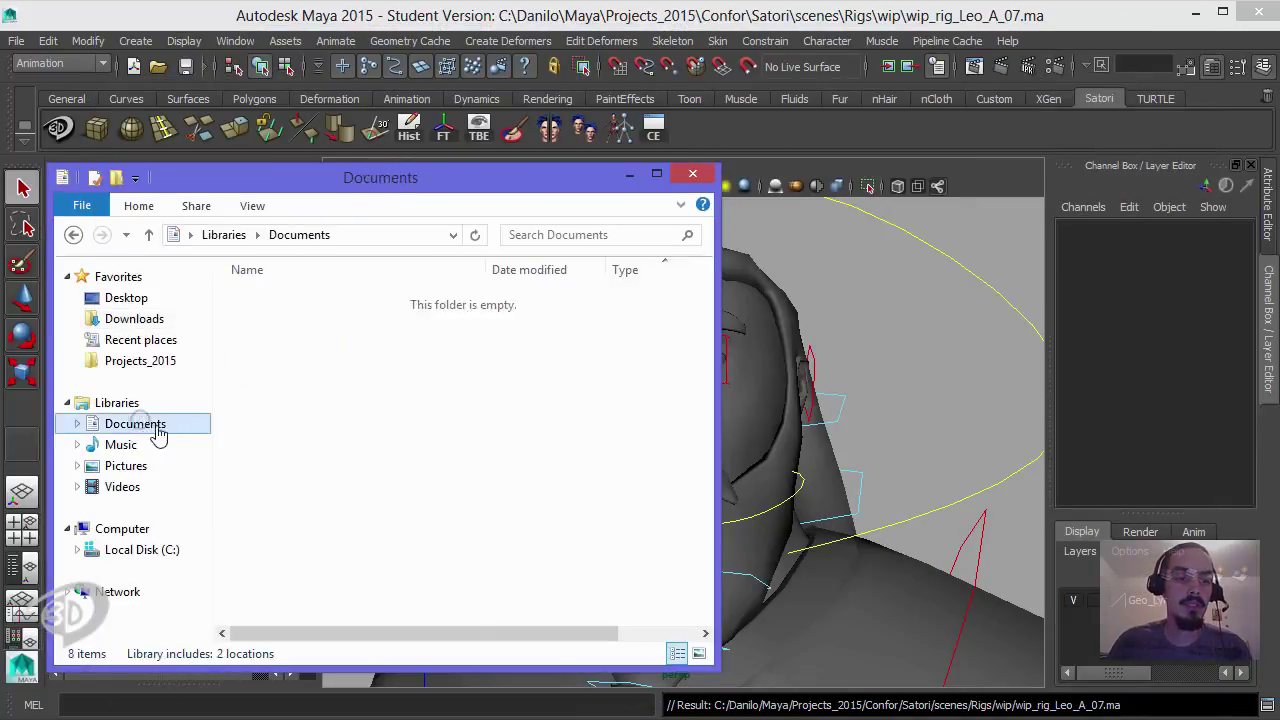
pyautogui.doubleClick(288, 390)
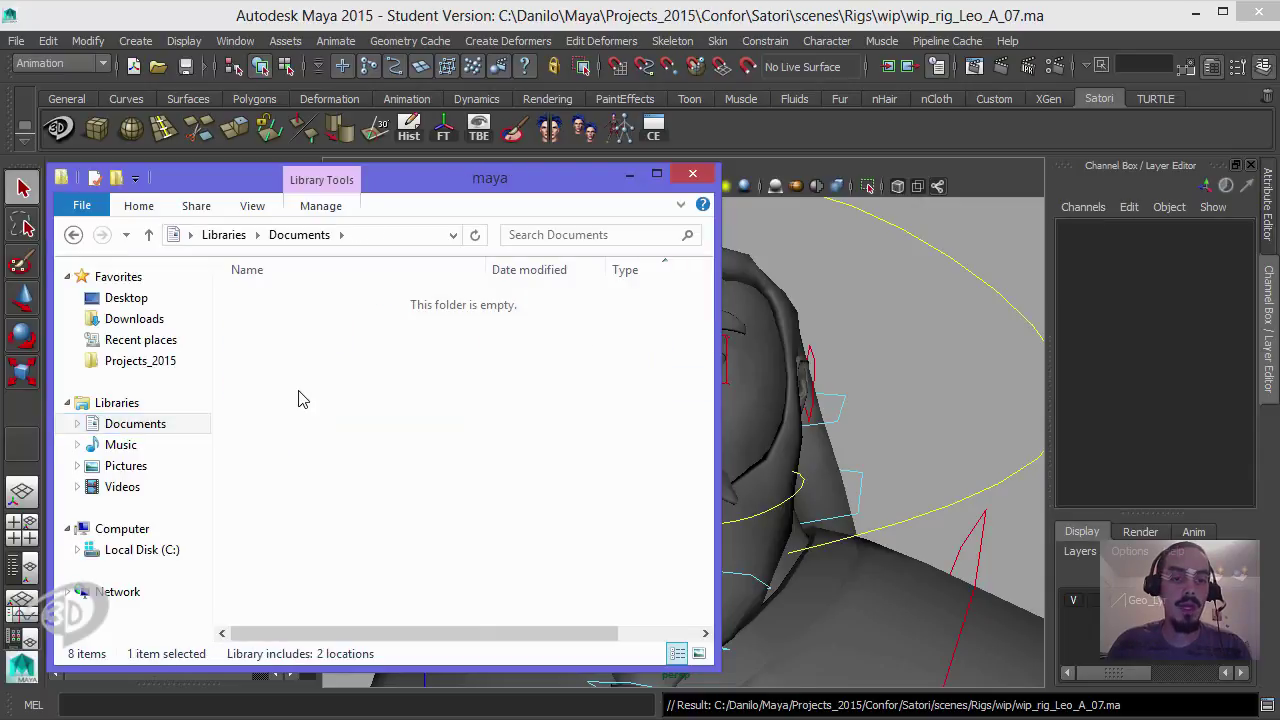
pyautogui.doubleClick(294, 405)
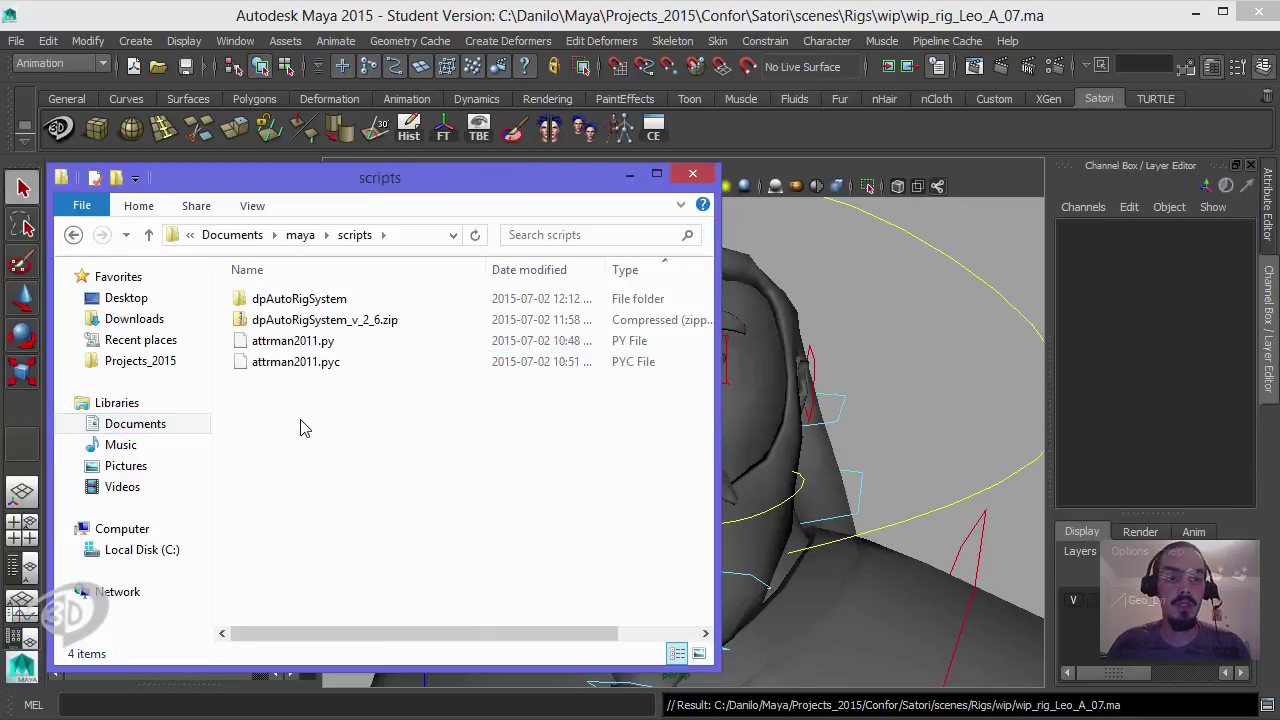
pyautogui.hotkey('ctrl', 'v')
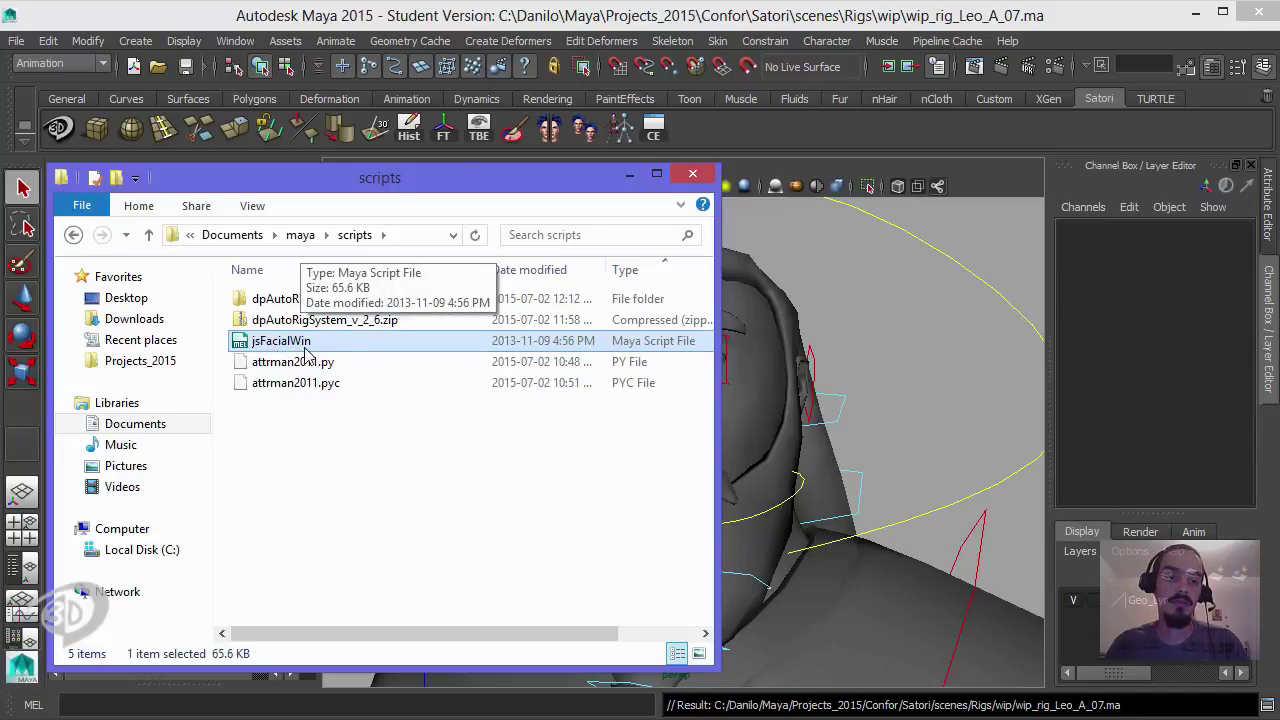
pyautogui.click(628, 180)
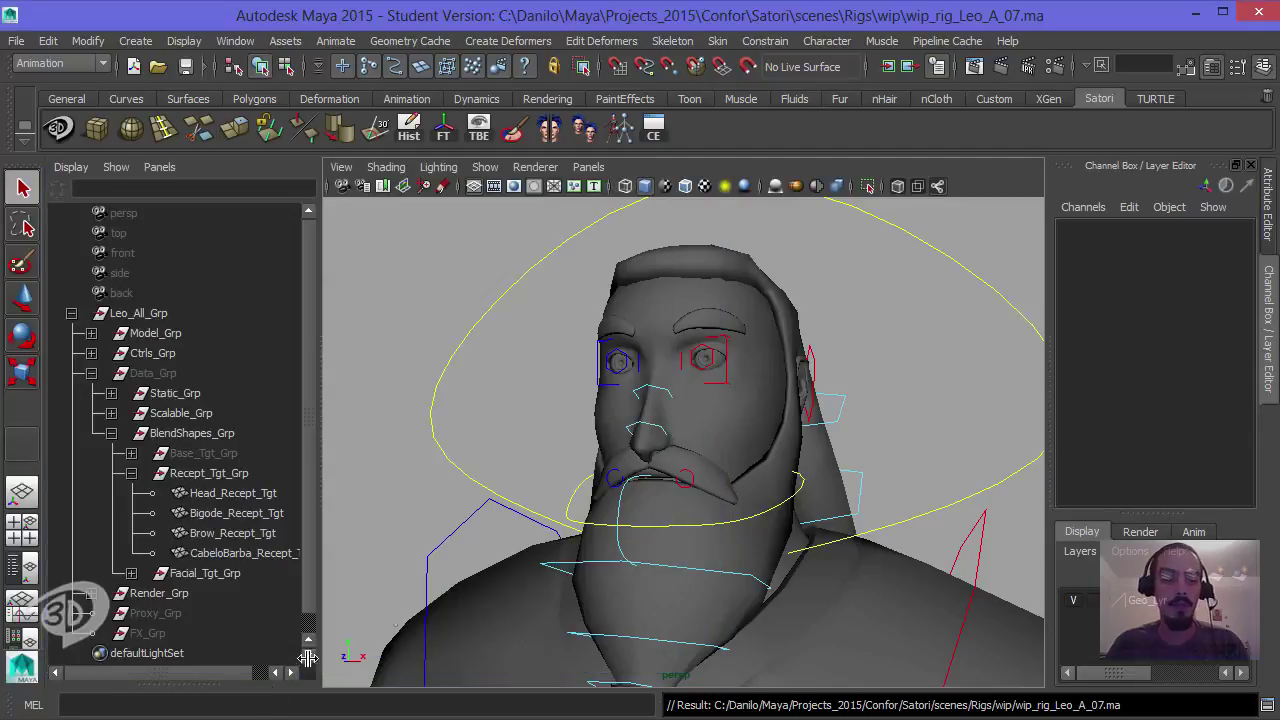
# Step: Run the MEL commands rehash; and jsFacialWin(), and move the jsFacialGUI window clear of the object hierarchy
pyautogui.click(219, 699)
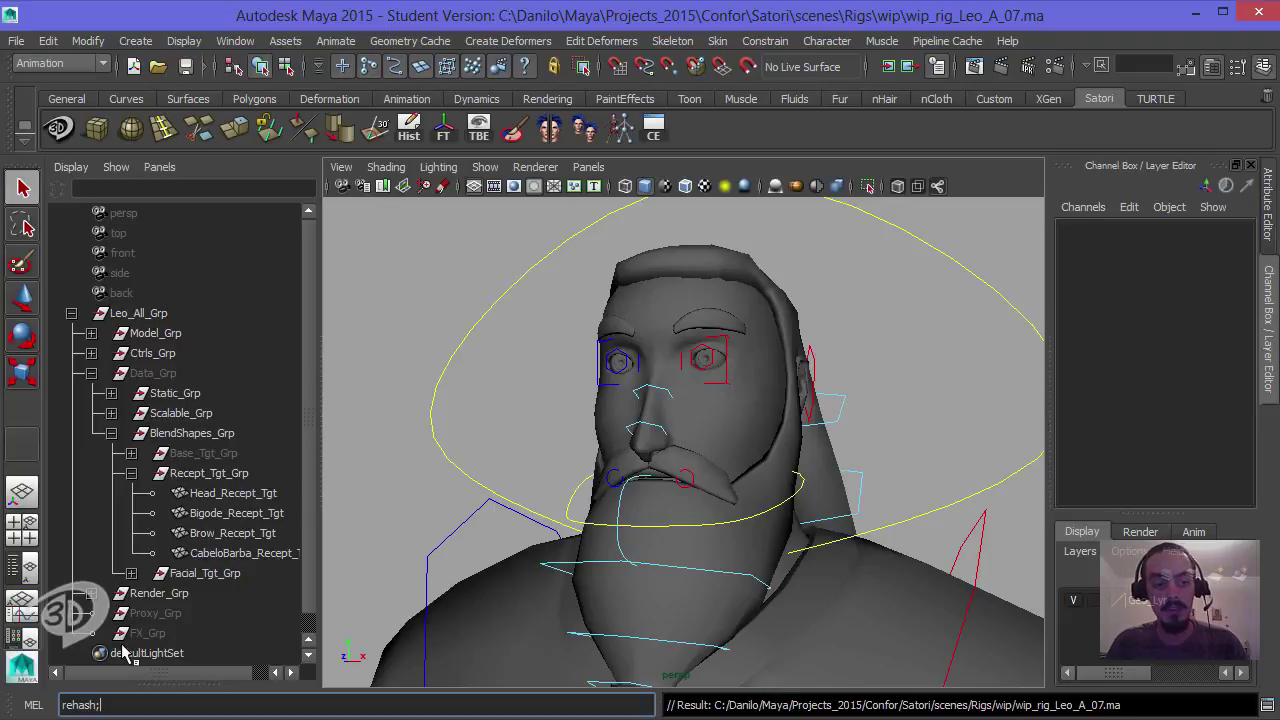
pyautogui.press('Return')
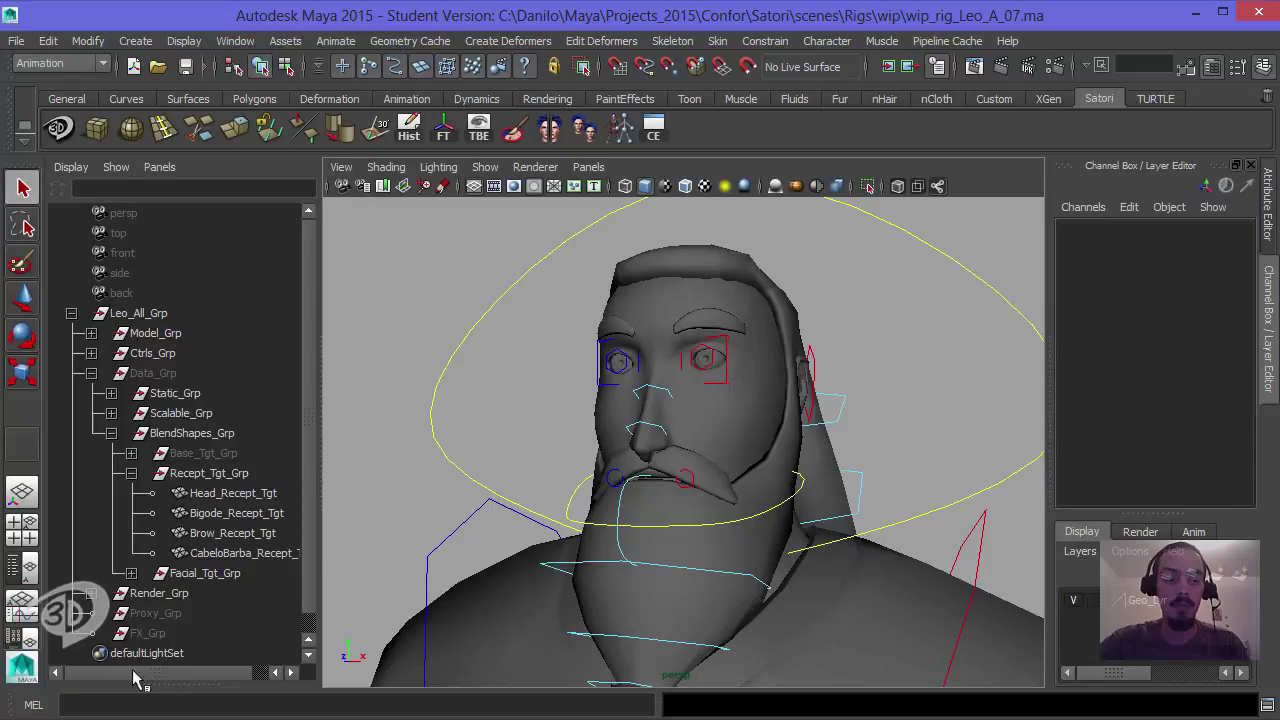
pyautogui.click(152, 699)
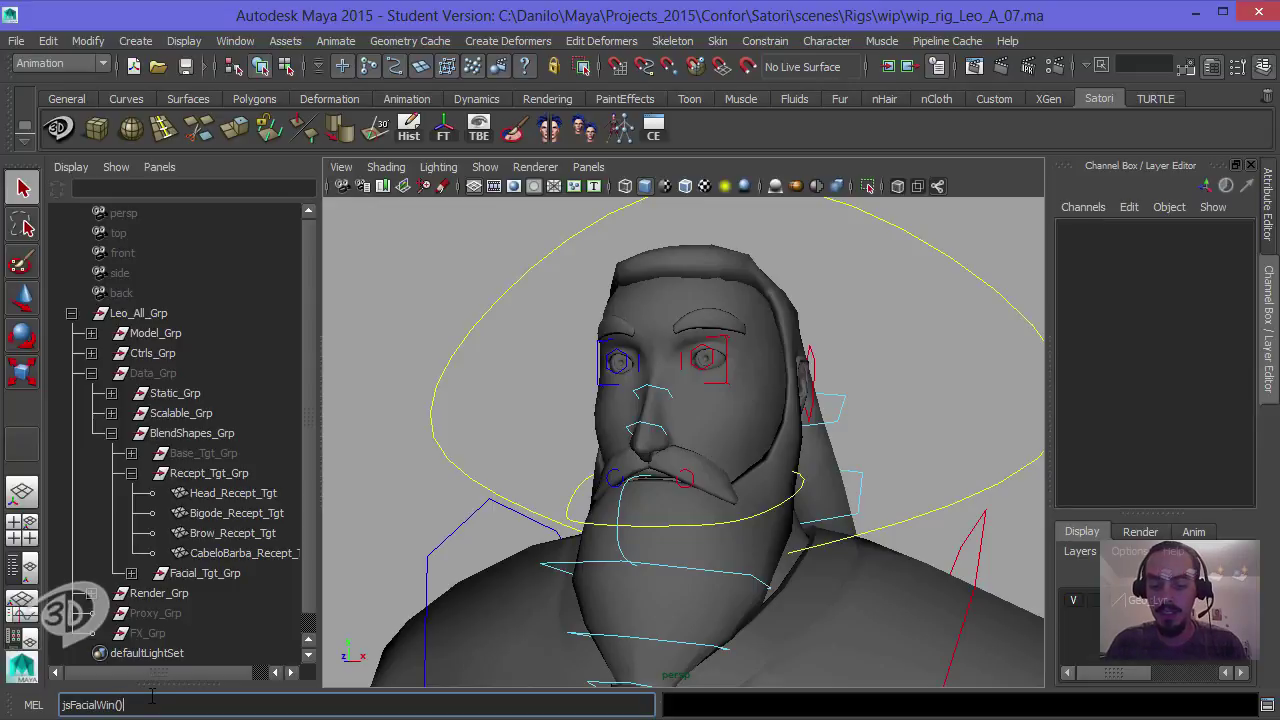
pyautogui.press('Return')
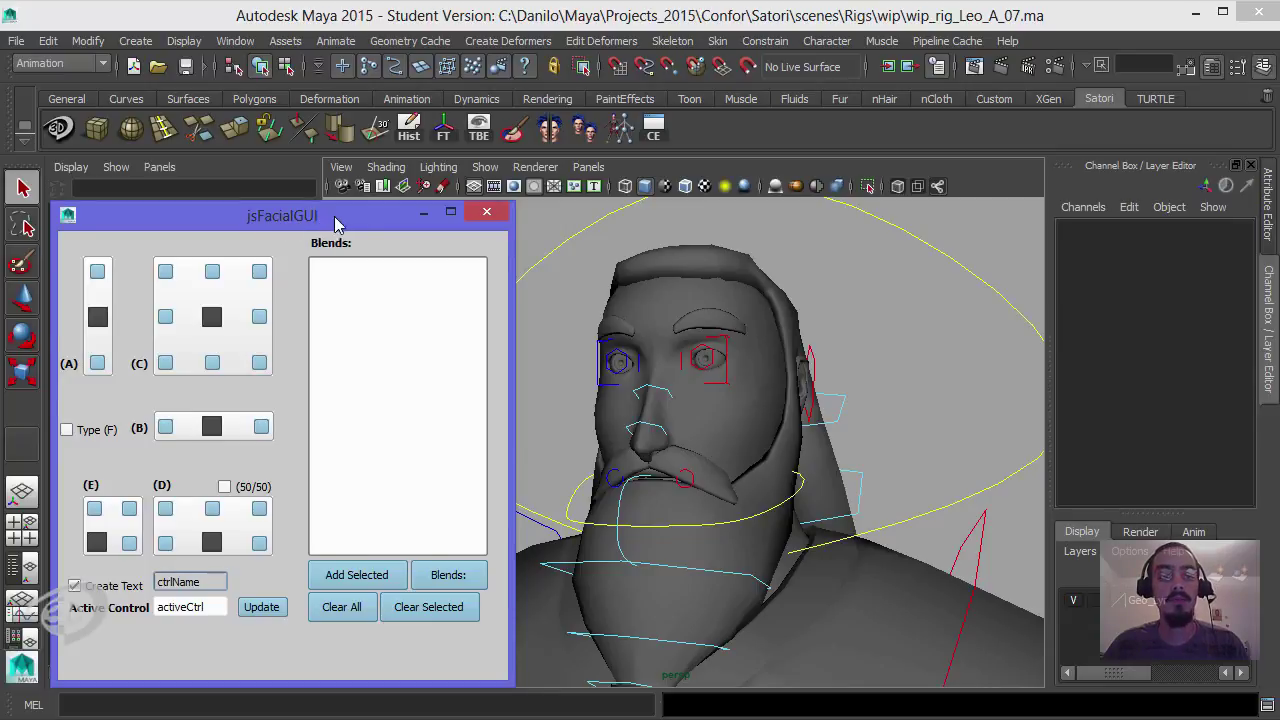
pyautogui.moveTo(338, 222); pyautogui.dragTo(388, 216)
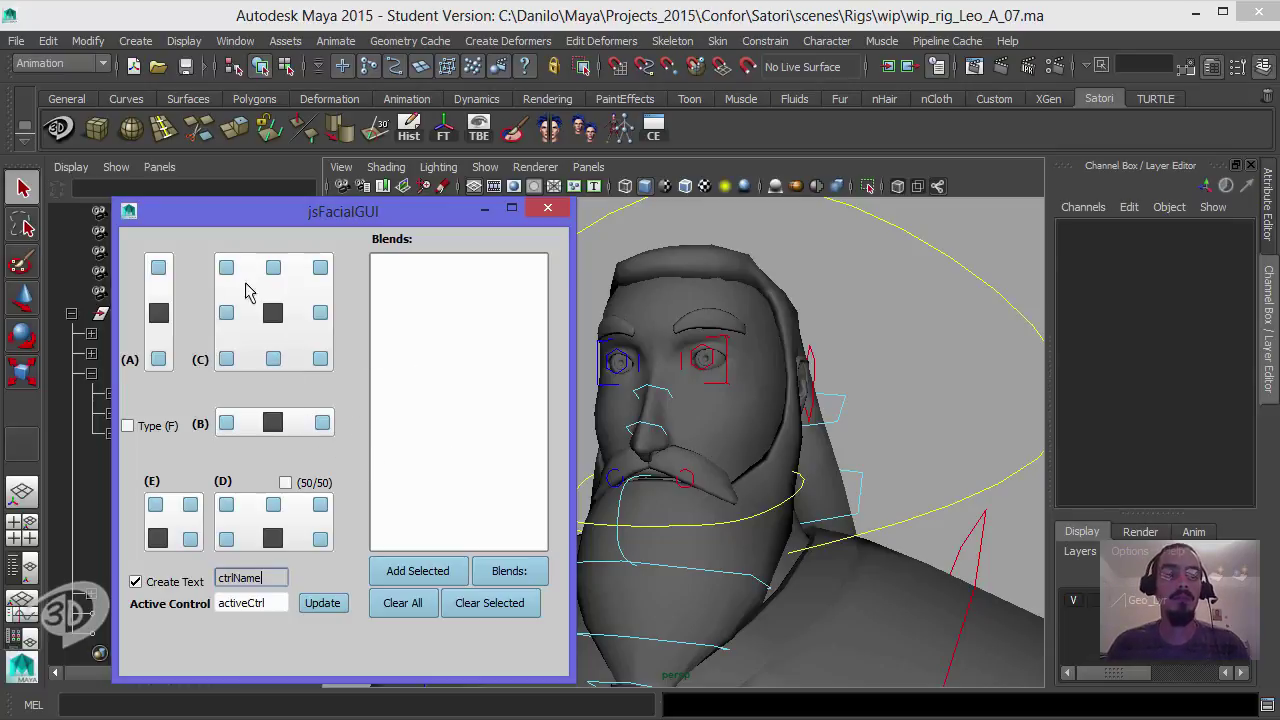
pyautogui.moveTo(245, 225); pyautogui.dragTo(428, 192)
# Step: Select the Recept_BS node from Head_Recept_Tgt's inputs and add all its blend shape targets to the jsFacialGUI Blends list
pyautogui.click(225, 493)
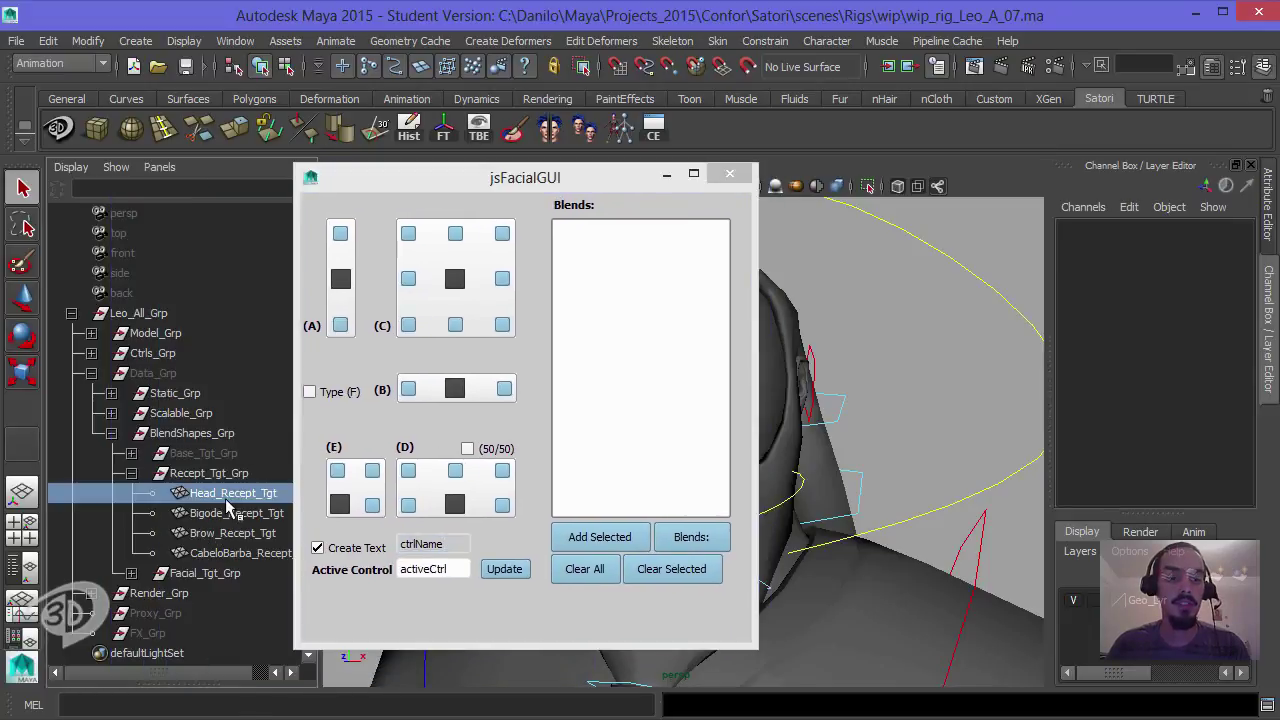
pyautogui.click(1100, 455)
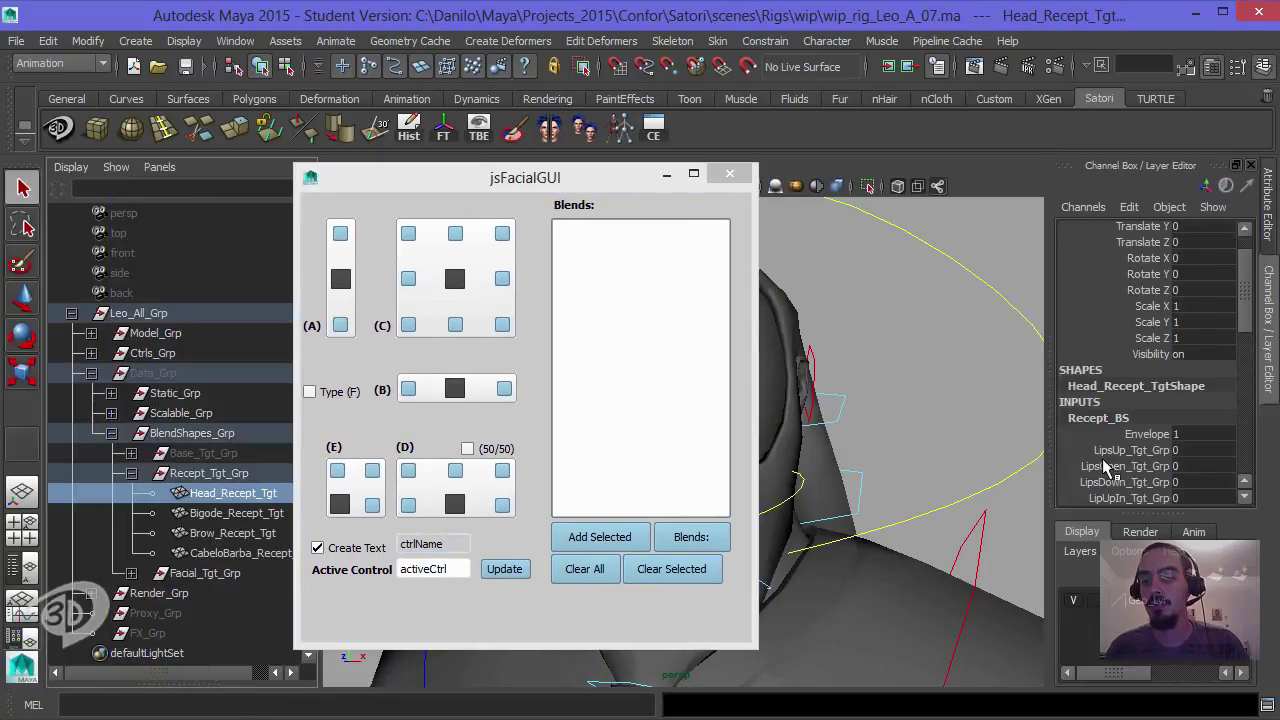
pyautogui.click(1129, 207)
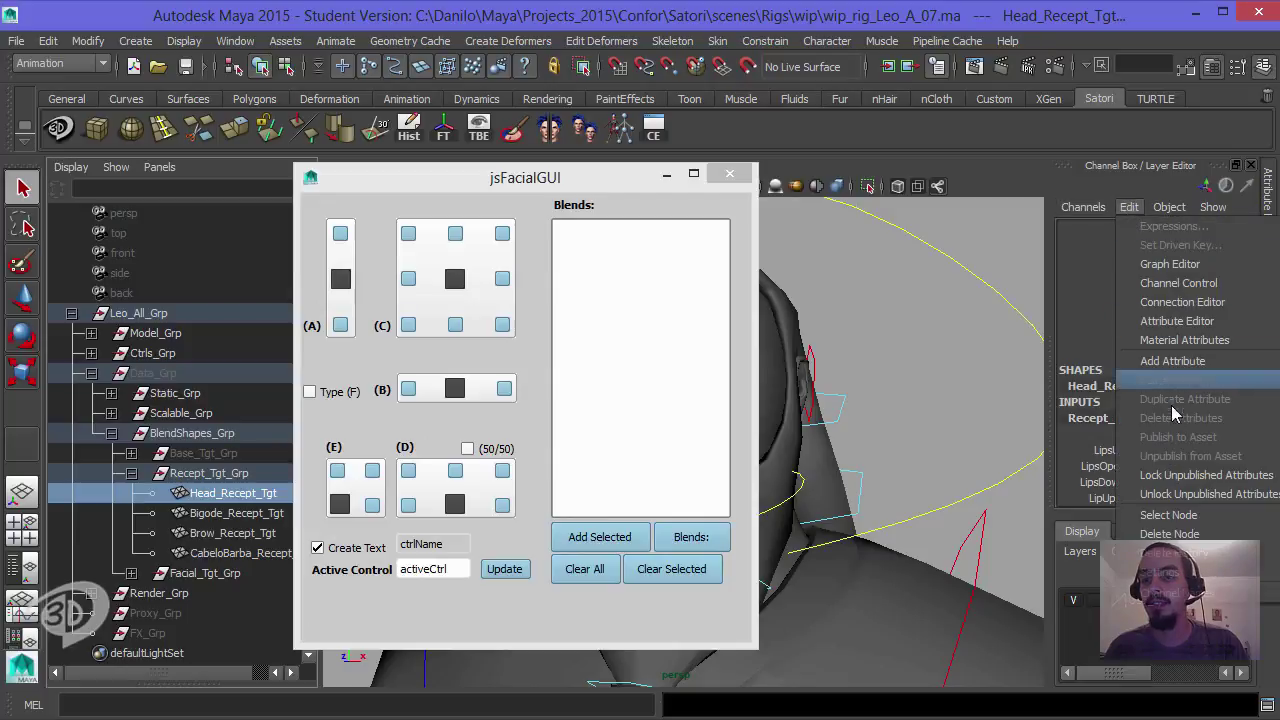
pyautogui.click(1161, 518)
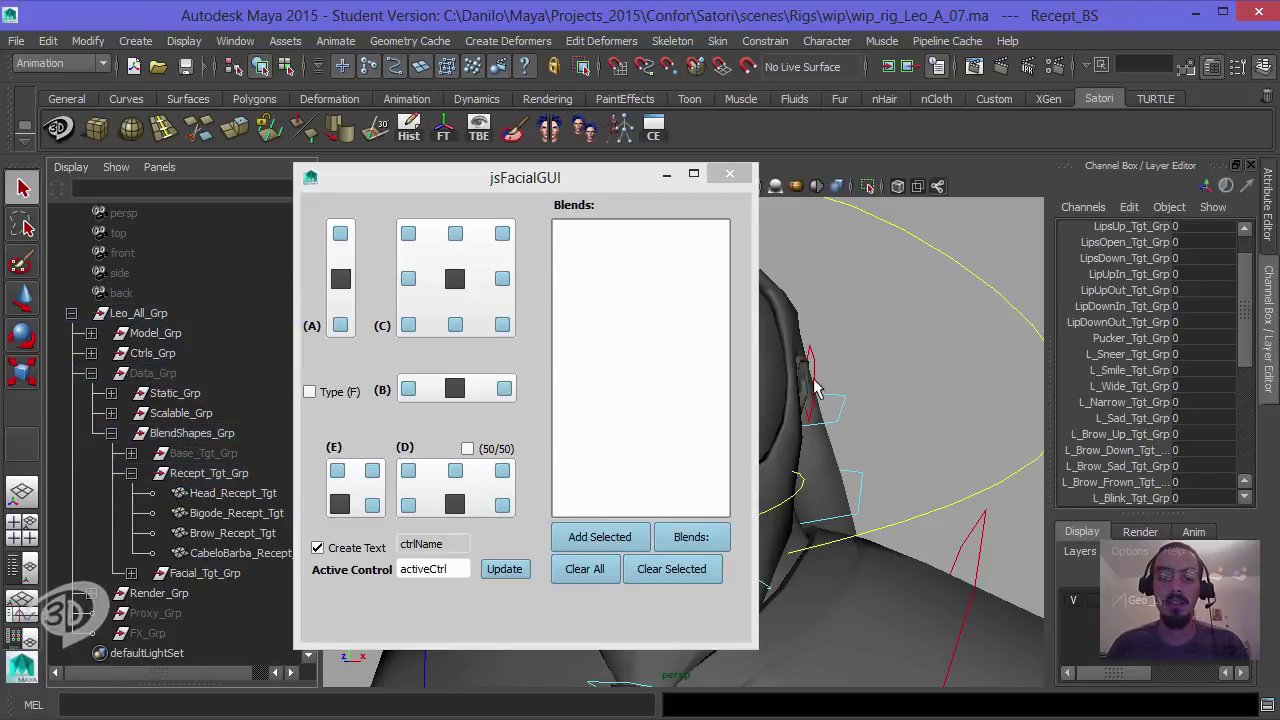
pyautogui.click(588, 537)
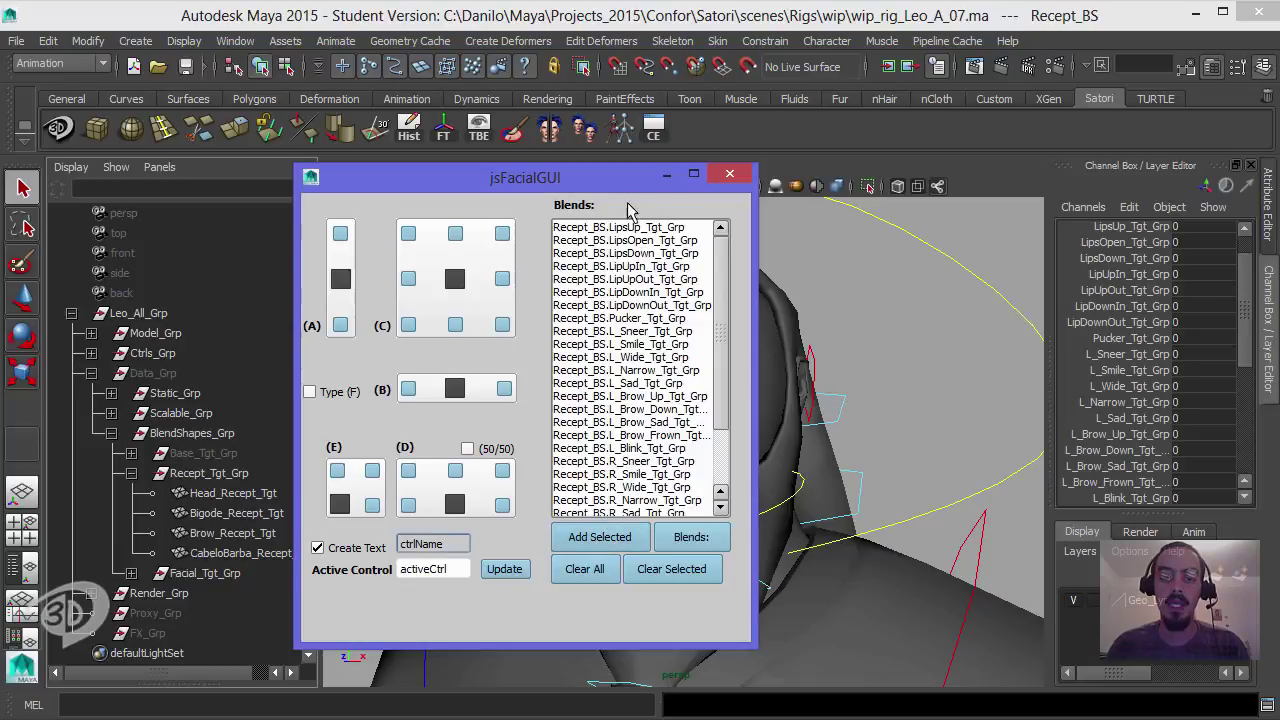
pyautogui.moveTo(724, 290); pyautogui.dragTo(667, 240)
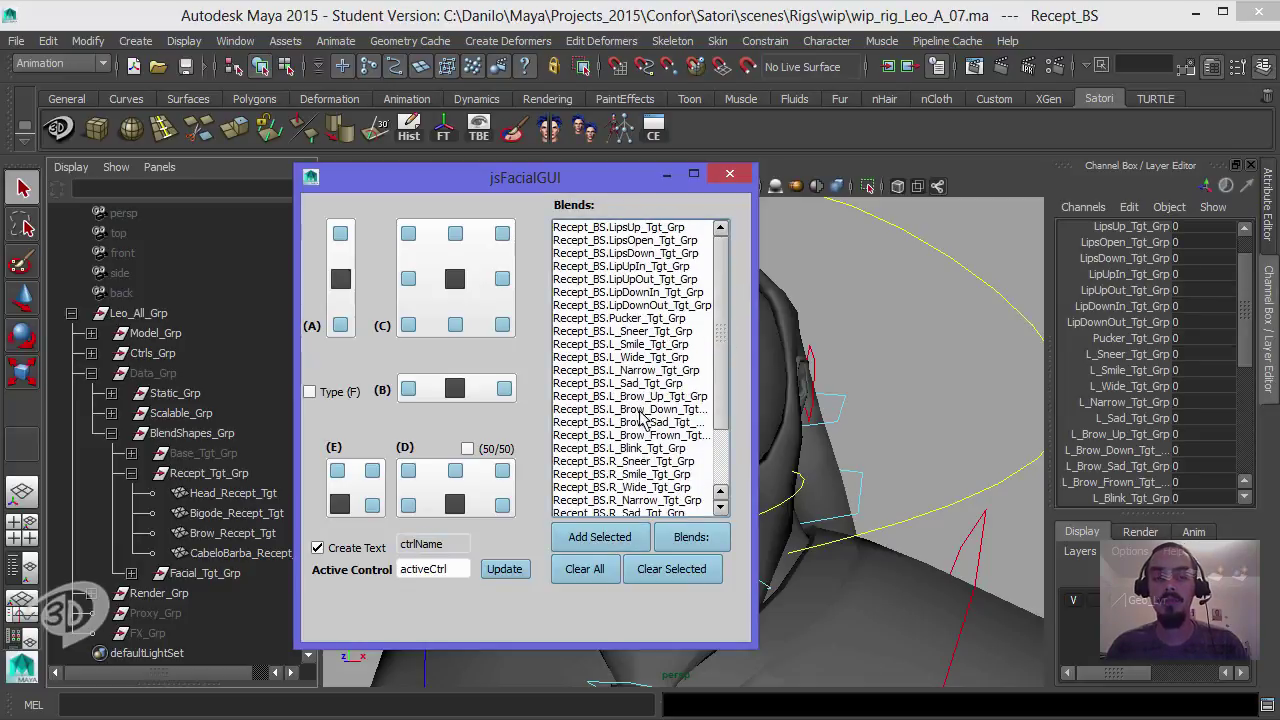
pyautogui.moveTo(586, 190); pyautogui.dragTo(443, 181)
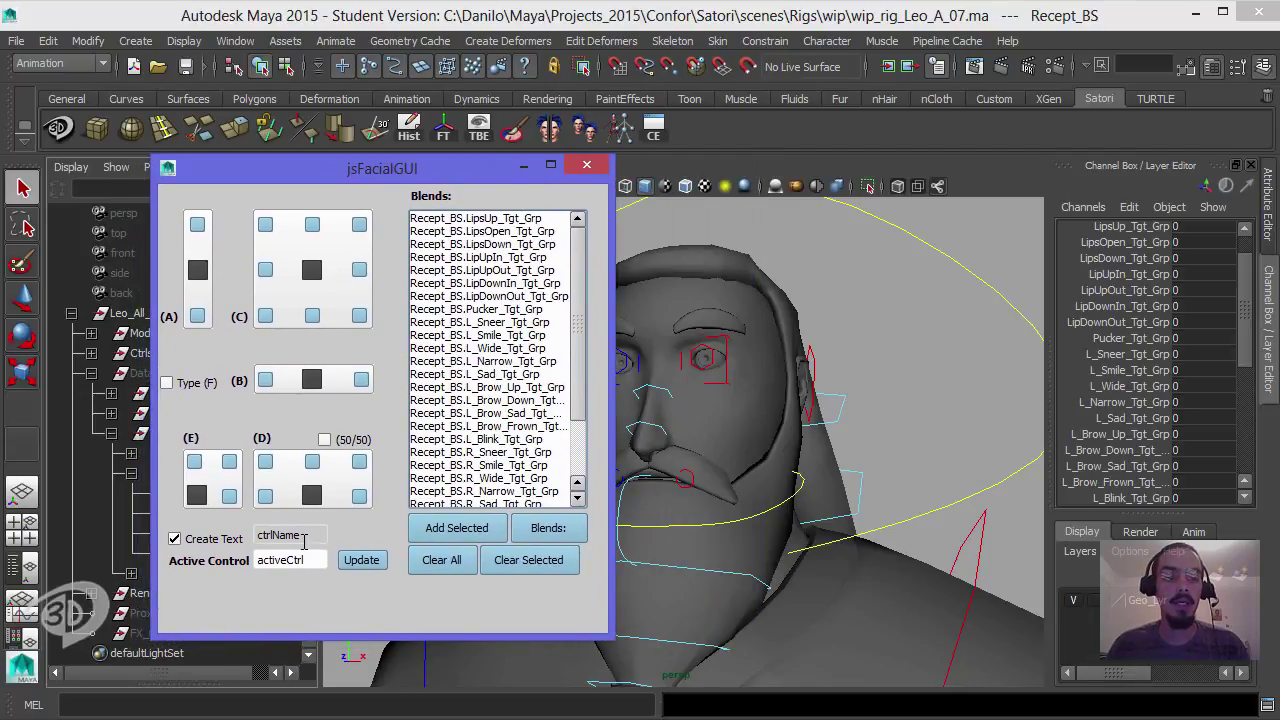
# Step: Enter Teste as the active control name and create a type A vertical slider control with text
pyautogui.doubleClick(311, 561)
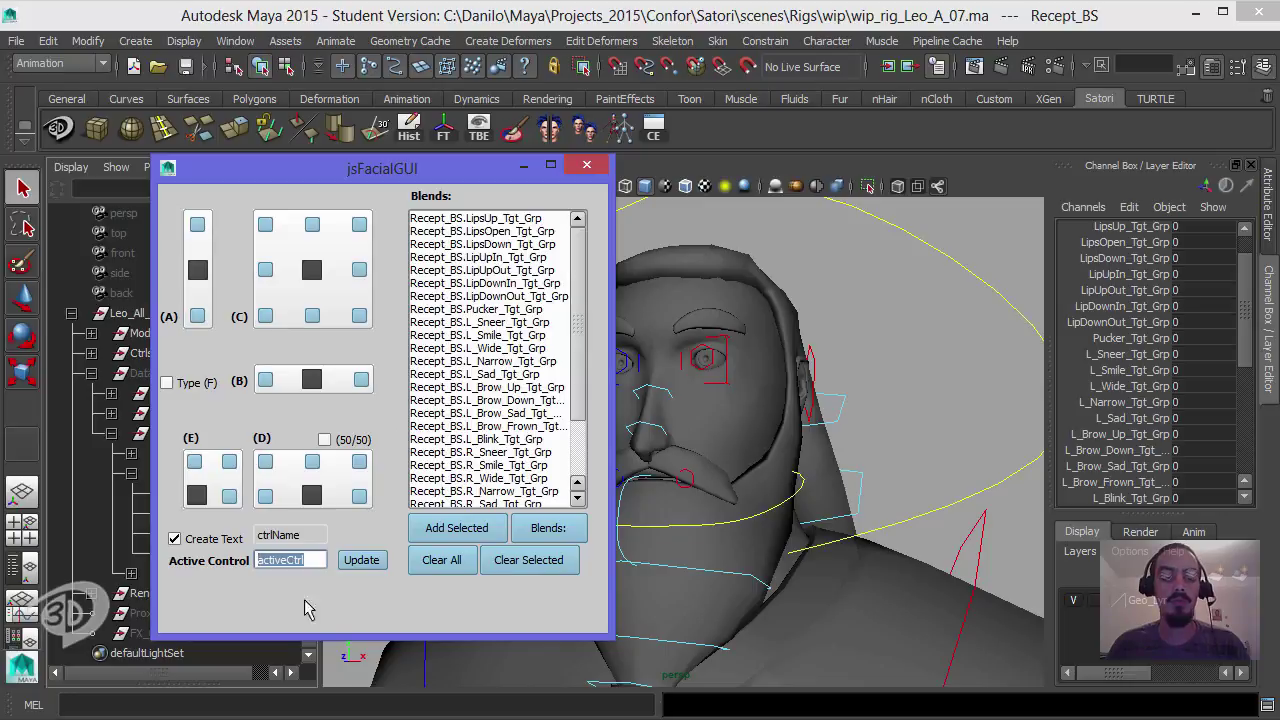
pyautogui.write('Teste')
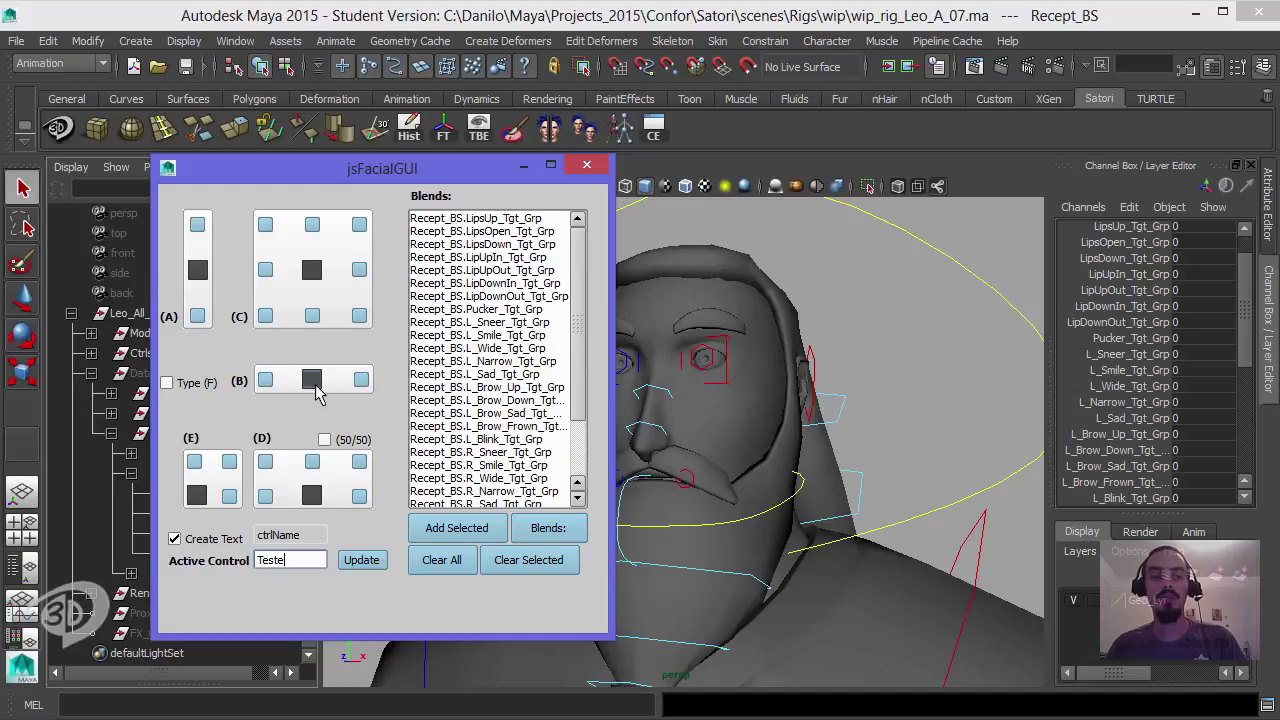
pyautogui.click(197, 272)
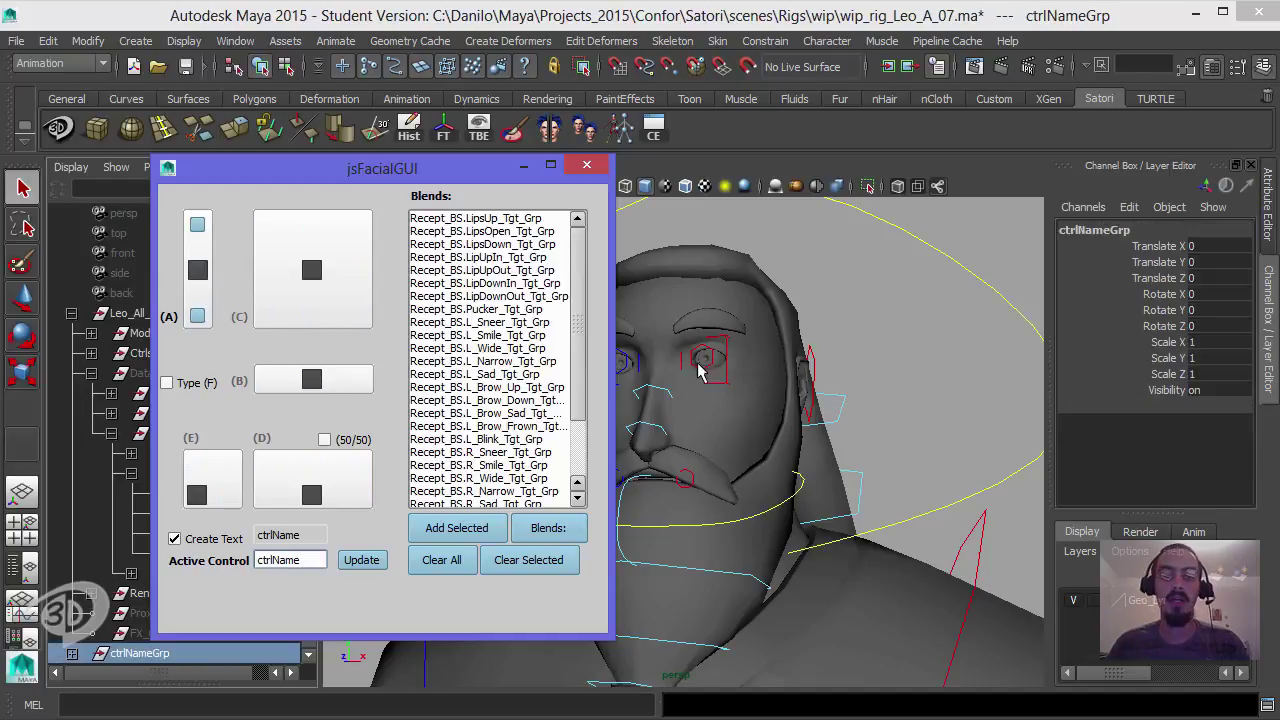
# Step: Select the new slider's circle control near the feet and test its vertical travel, ending at about 0.019 in Translate Y
pyautogui.keyDown('alt'); pyautogui.moveTo(769, 457); pyautogui.dragTo(880, 370, button='middle'); pyautogui.keyUp('alt')
pyautogui.keyDown('alt'); pyautogui.moveTo(880, 370); pyautogui.dragTo(690, 300, button='right'); pyautogui.keyUp('alt')
pyautogui.moveTo(800, 600)
pyautogui.keyDown('alt'); pyautogui.mouseDown(button='middle')
pyautogui.moveTo(790, 300)
pyautogui.moveTo(766, 331)
pyautogui.moveTo(768, 240)
pyautogui.mouseUp(button='middle'); pyautogui.keyUp('alt')
pyautogui.keyDown('alt'); pyautogui.moveTo(796, 510); pyautogui.dragTo(793, 358, button='middle'); pyautogui.keyUp('alt')
pyautogui.keyDown('alt'); pyautogui.moveTo(793, 358); pyautogui.dragTo(737, 499); pyautogui.keyUp('alt')
pyautogui.click(736, 500)
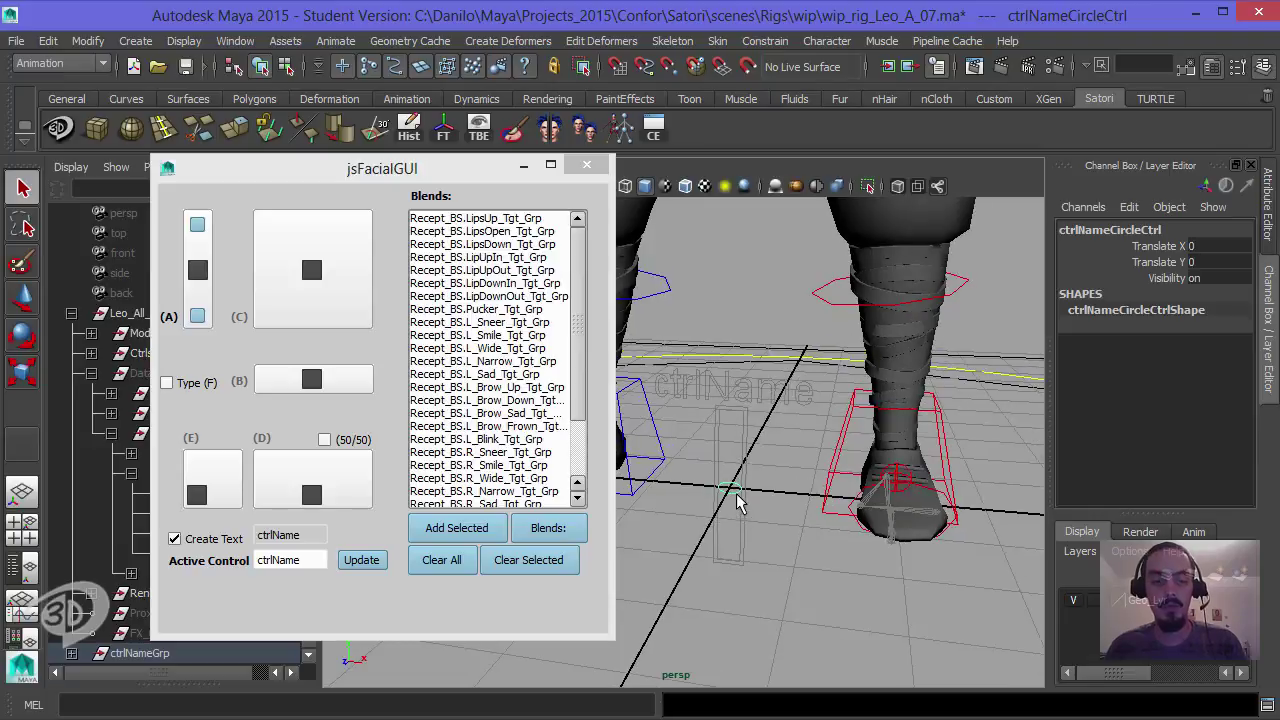
pyautogui.press('w')
pyautogui.keyDown('alt'); pyautogui.moveTo(771, 460); pyautogui.dragTo(742, 404); pyautogui.keyUp('alt')
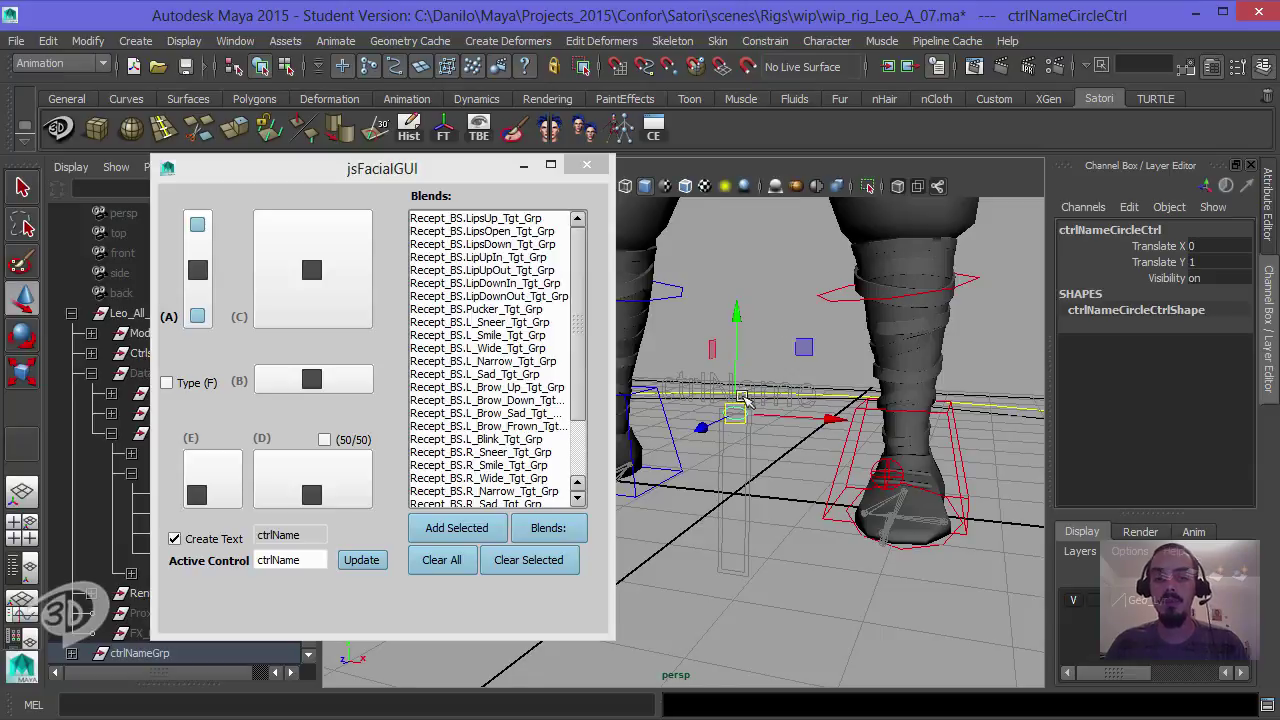
pyautogui.moveTo(737, 335); pyautogui.dragTo(769, 414)
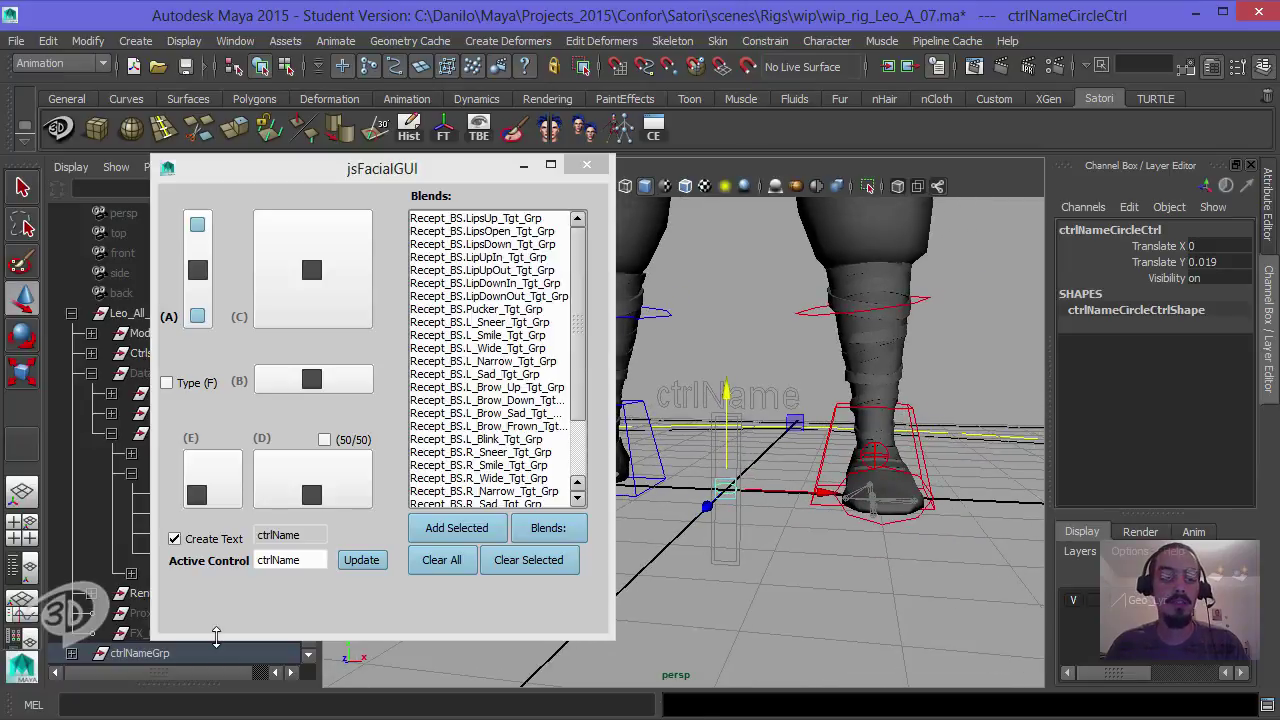
# Step: Move ctrlNameGrp up beside the character's head, to about 1.561, 16.251, -1.018
pyautogui.click(168, 657)
pyautogui.keyDown('alt'); pyautogui.moveTo(660, 325); pyautogui.dragTo(640, 520, button='middle'); pyautogui.keyUp('alt')
pyautogui.scroll(-5, 680, 423)
pyautogui.moveTo(634, 562); pyautogui.dragTo(909, 118)
pyautogui.keyDown('alt'); pyautogui.moveTo(775, 436); pyautogui.dragTo(884, 620, button='middle'); pyautogui.keyUp('alt')
pyautogui.moveTo(744, 465); pyautogui.dragTo(808, 262)
pyautogui.scroll(5, 831, 386)
pyautogui.keyDown('alt'); pyautogui.moveTo(809, 337); pyautogui.dragTo(794, 463, button='middle'); pyautogui.keyUp('alt')
pyautogui.keyDown('alt'); pyautogui.moveTo(846, 463); pyautogui.dragTo(821, 447); pyautogui.keyUp('alt')
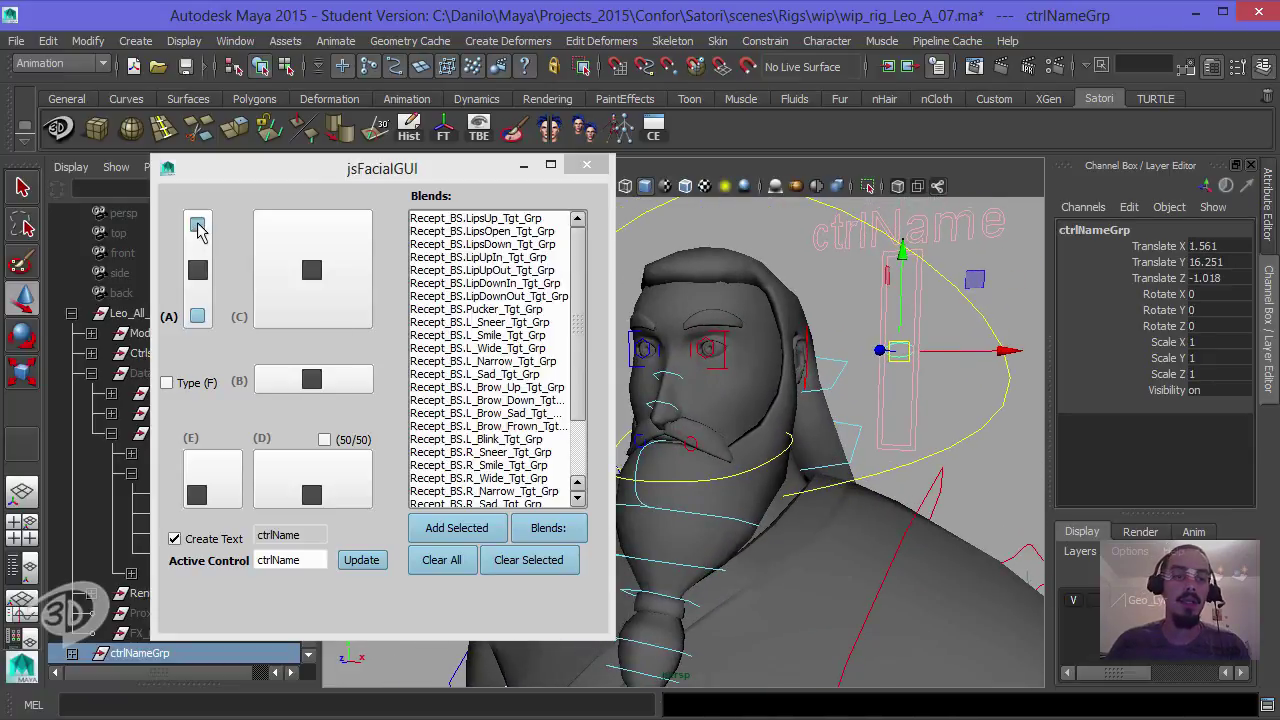
# Step: Connect Recept_BS.LipsUp_Tgt_Grp to the type A slider's upper direction and Recept_BS.LipsDown_Tgt_Grp to its lower direction
pyautogui.click(504, 218)
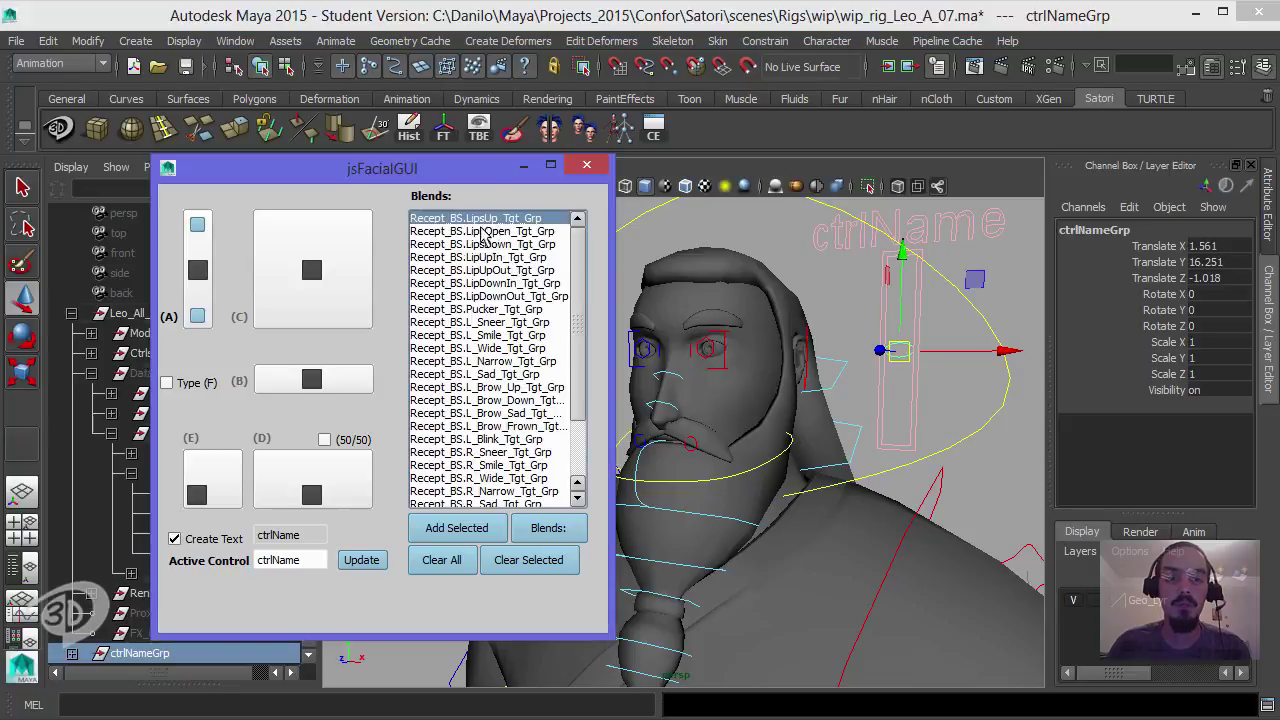
pyautogui.click(197, 229)
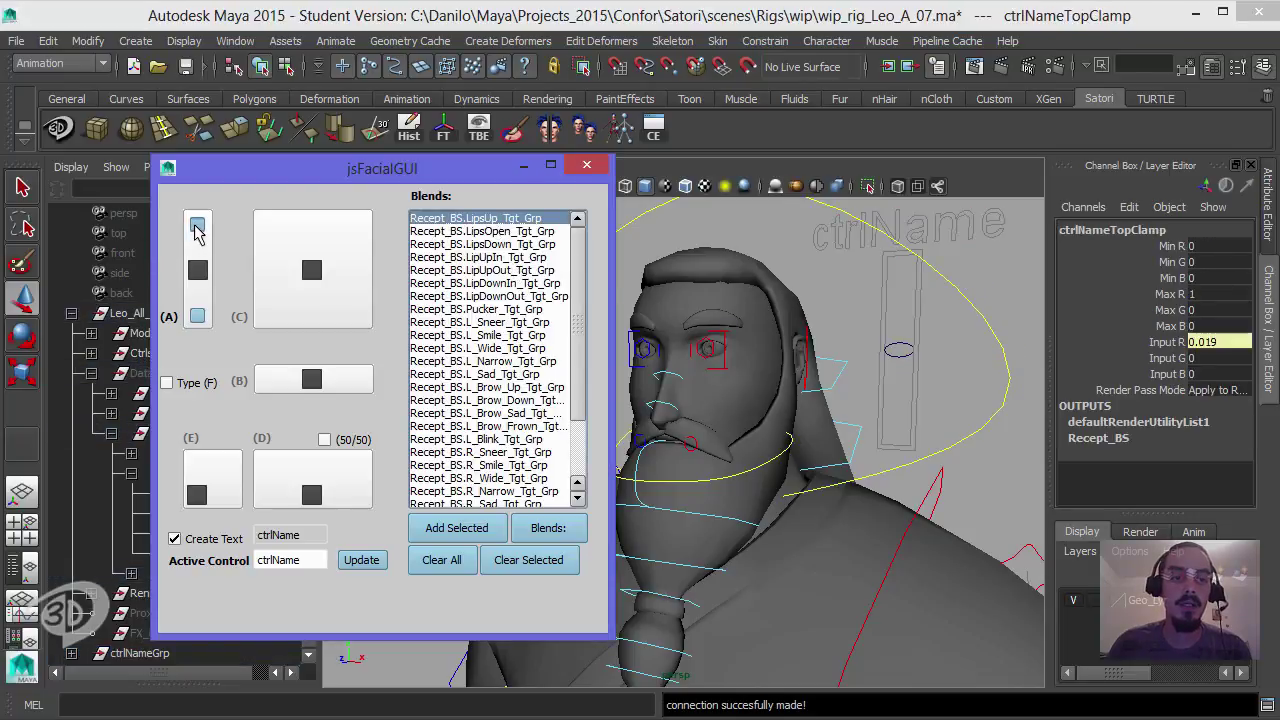
pyautogui.click(499, 244)
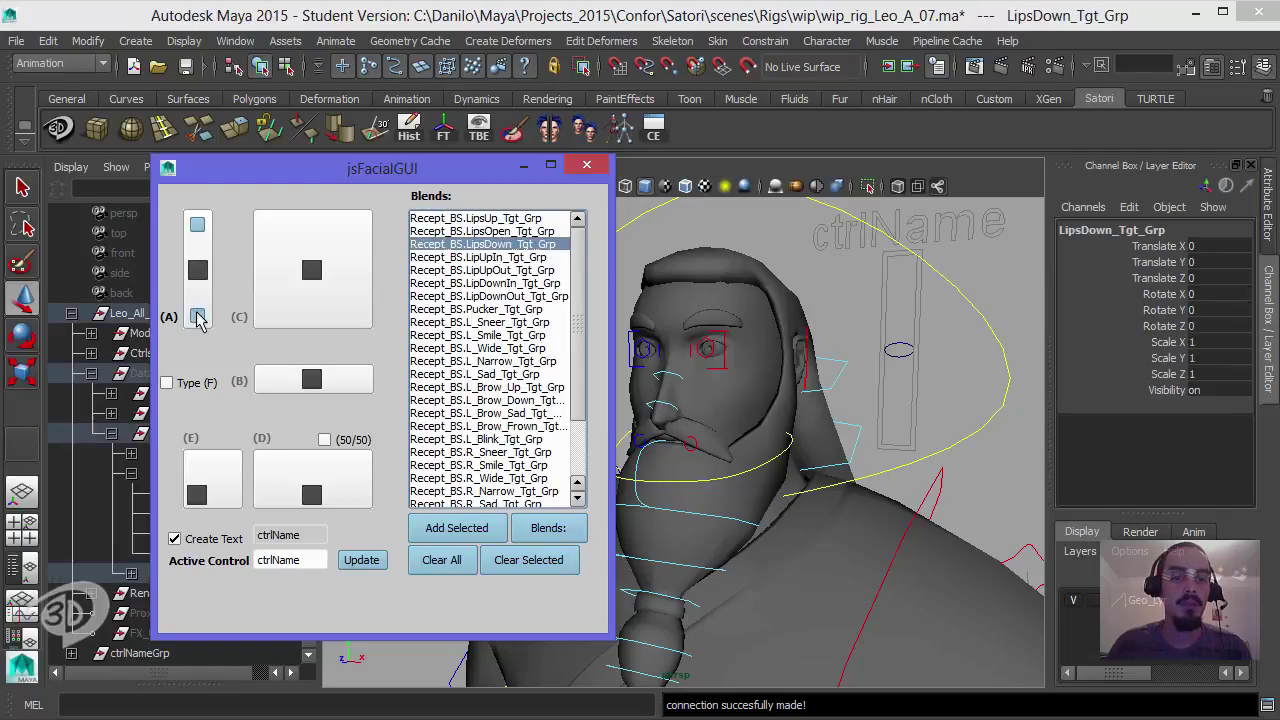
pyautogui.click(197, 316)
# Step: Test the slider by raising its circle control to about 0.915 in Translate Y, and reset Translate Y to 0
pyautogui.keyDown('alt'); pyautogui.moveTo(821, 371); pyautogui.dragTo(842, 383, button='middle'); pyautogui.keyUp('alt')
pyautogui.click(917, 368)
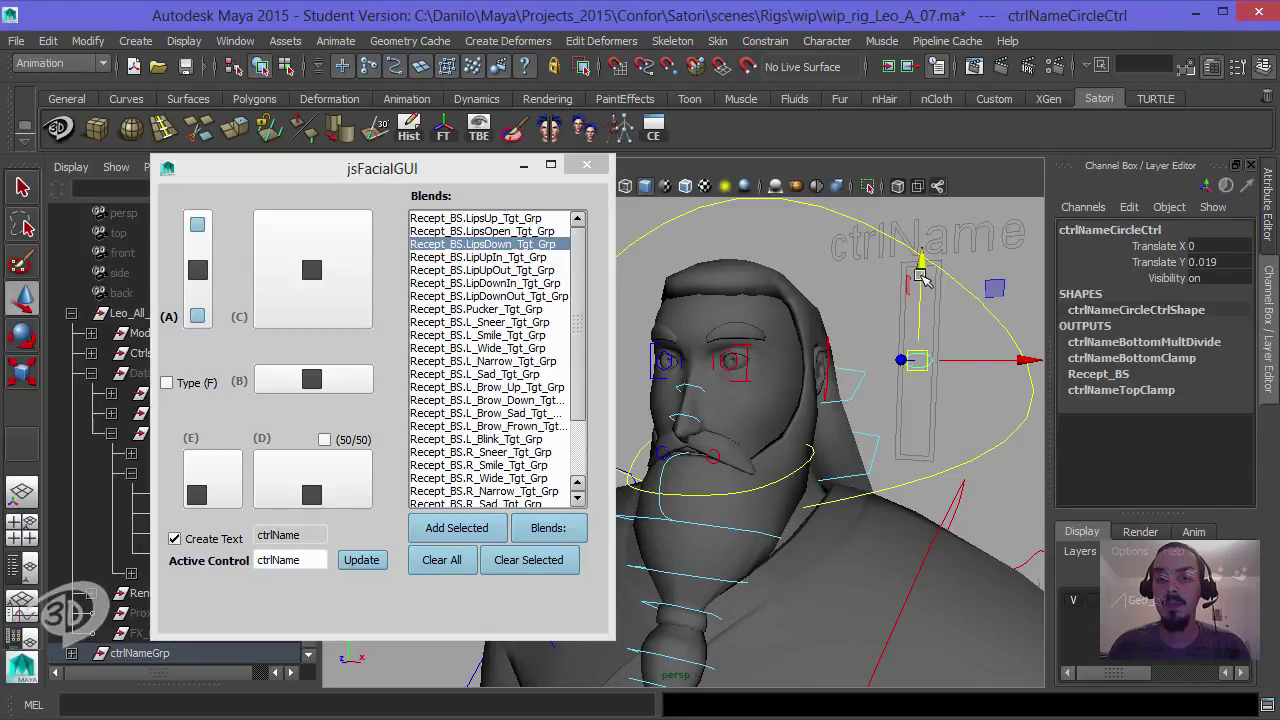
pyautogui.moveTo(922, 278); pyautogui.dragTo(924, 197)
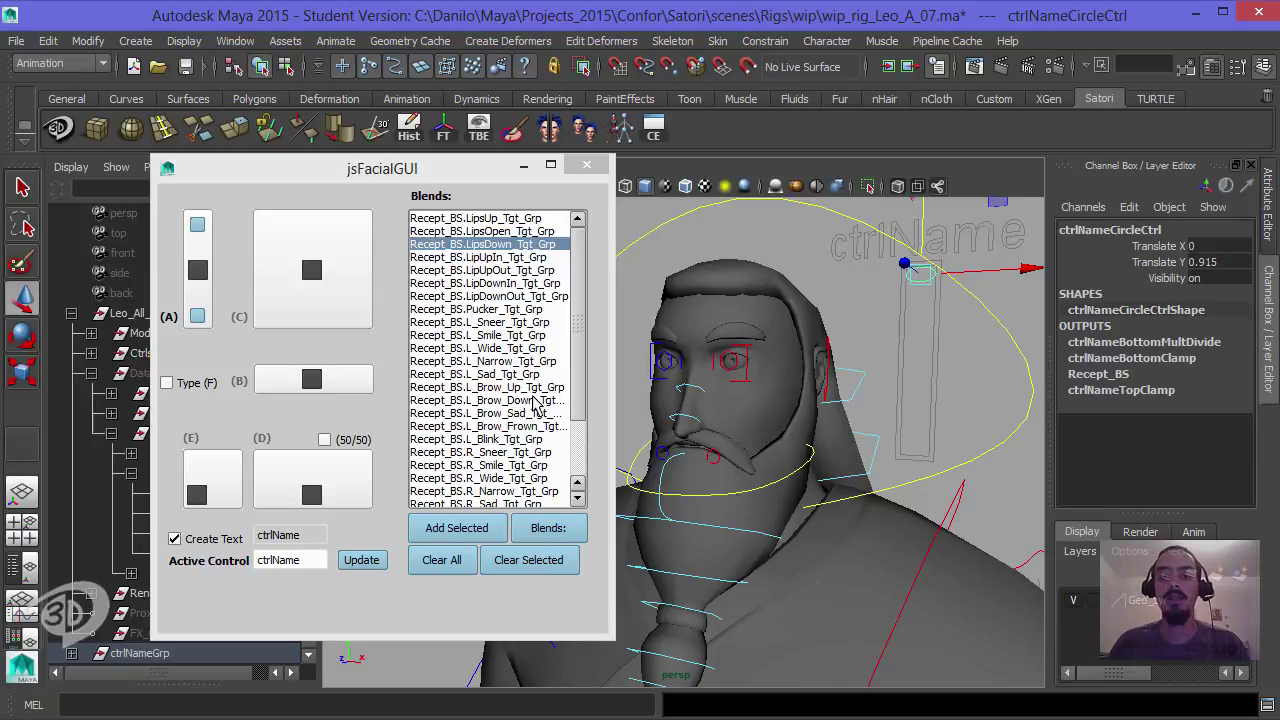
pyautogui.click(1205, 262)
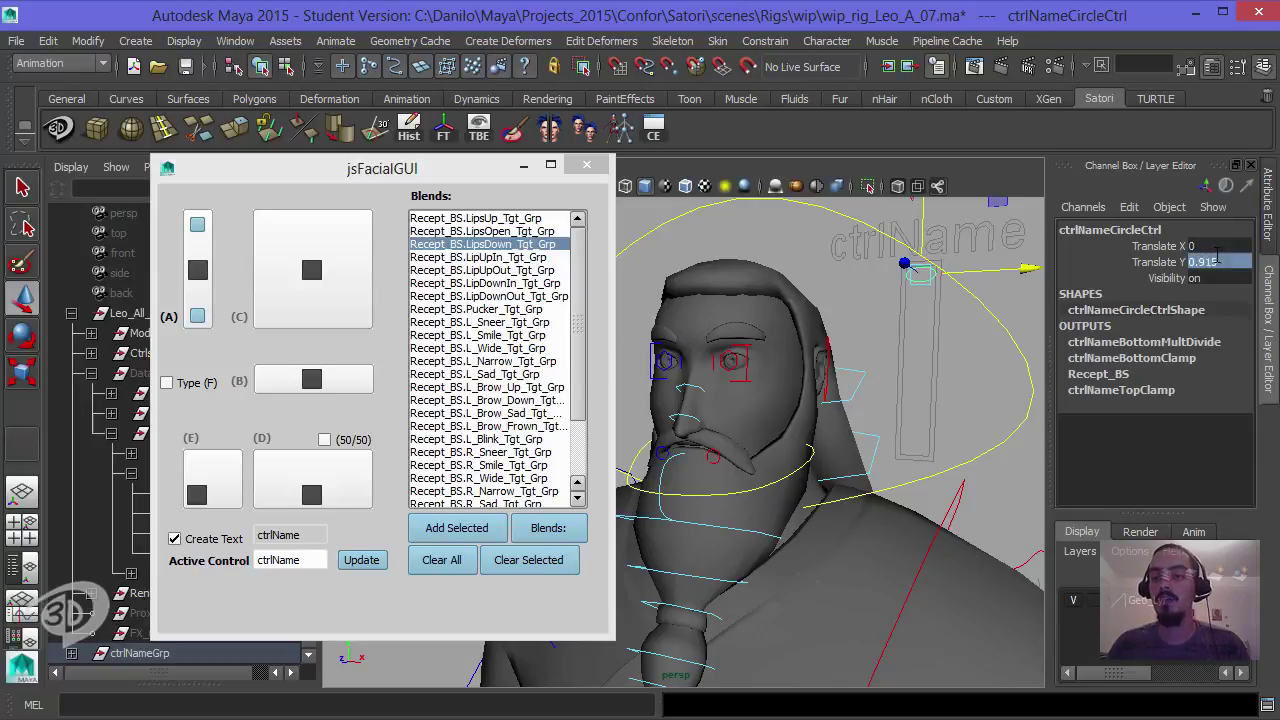
pyautogui.write('0')
pyautogui.press('Return')
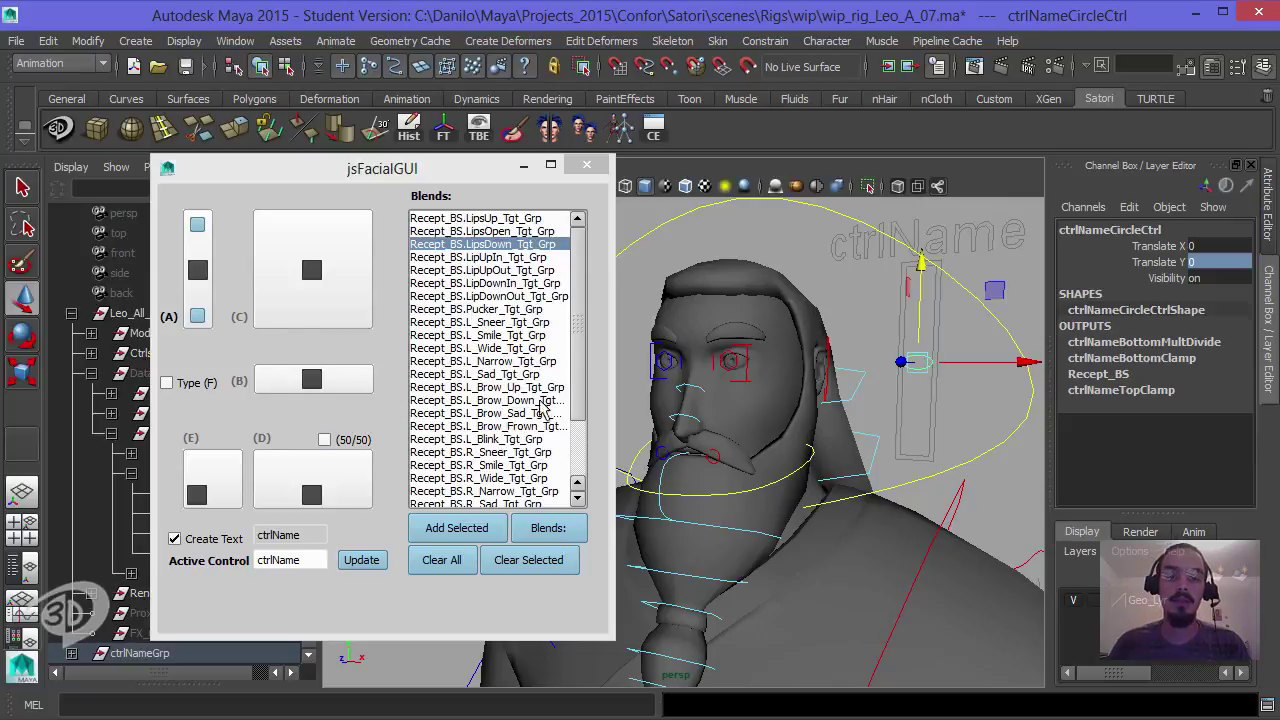
# Step: Move the jsFacialGUI window off the object hierarchy and delete the ctrlNameGrp test control
pyautogui.keyDown('alt'); pyautogui.moveTo(808, 366); pyautogui.dragTo(860, 358); pyautogui.keyUp('alt')
pyautogui.keyDown('alt'); pyautogui.moveTo(860, 358); pyautogui.dragTo(780, 358, button='right'); pyautogui.keyUp('alt')
pyautogui.keyDown('alt'); pyautogui.moveTo(778, 358); pyautogui.dragTo(778, 325, button='middle'); pyautogui.keyUp('alt')
pyautogui.keyDown('alt'); pyautogui.moveTo(778, 322); pyautogui.dragTo(705, 370); pyautogui.keyUp('alt')
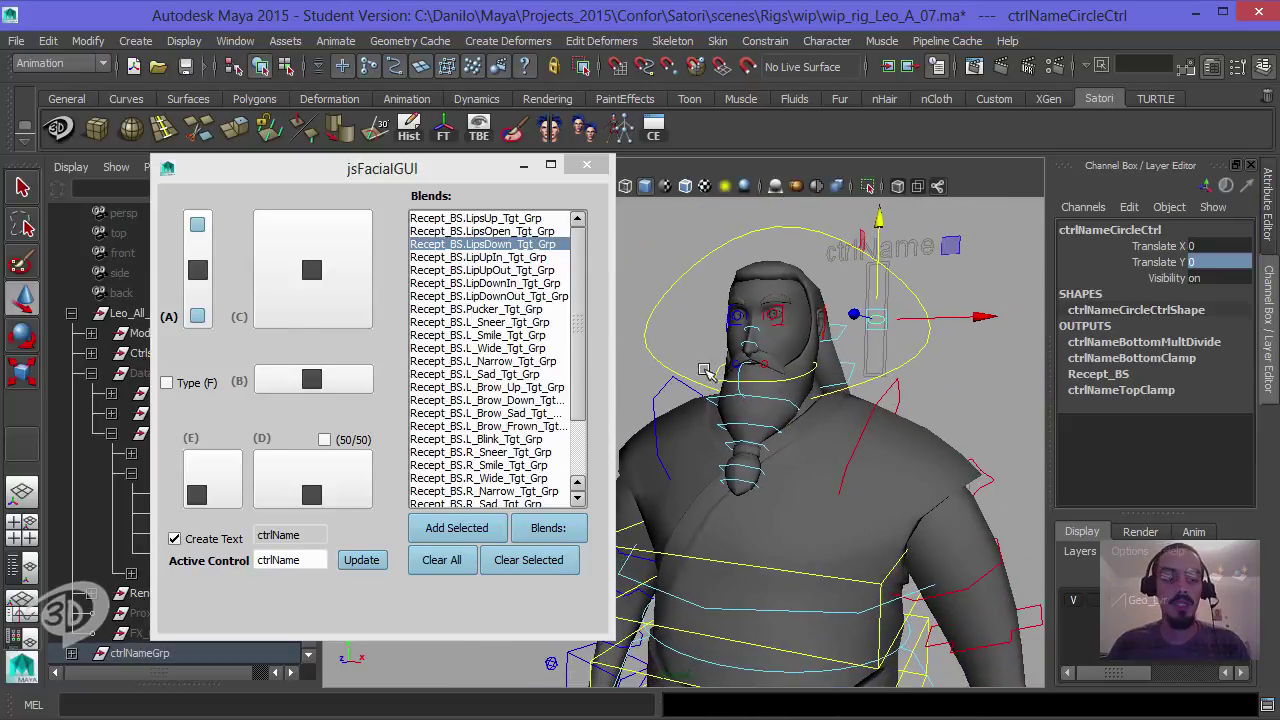
pyautogui.moveTo(398, 173); pyautogui.dragTo(558, 170)
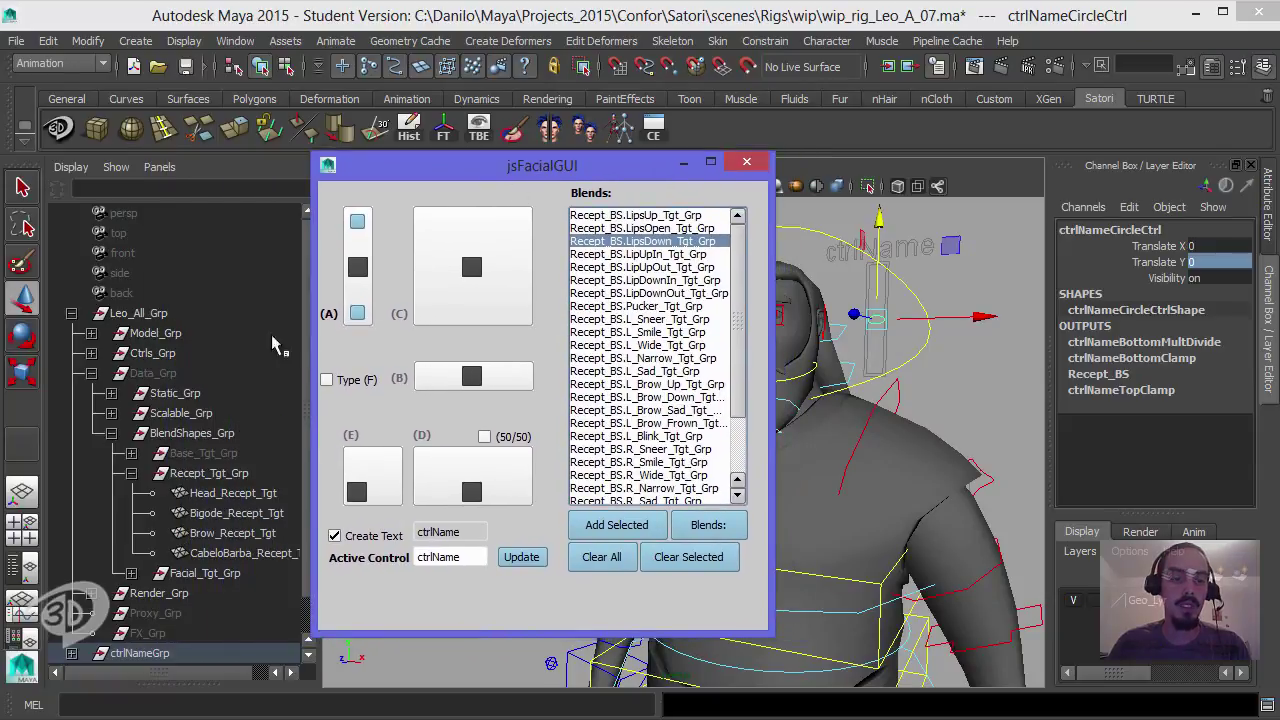
pyautogui.click(148, 652)
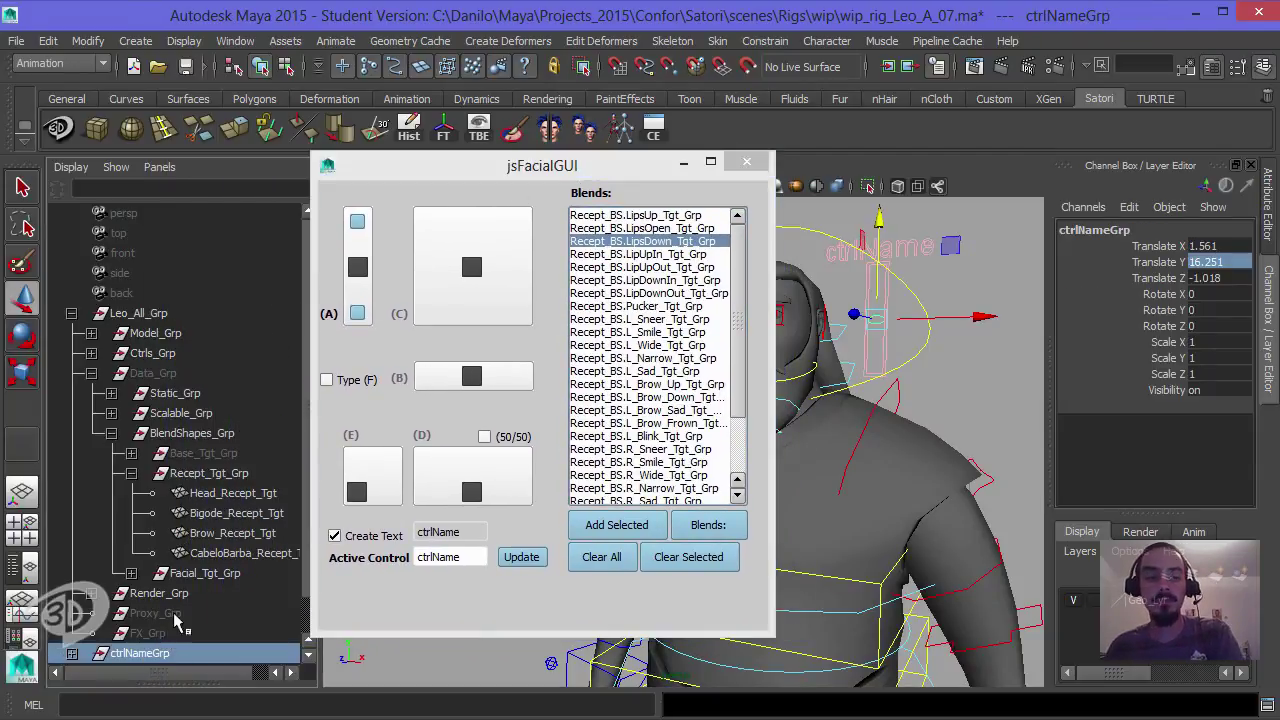
pyautogui.press('Delete')
# Step: Import sliders_A_00.ma from the Rigs wip folder into the scene
pyautogui.moveTo(435, 174); pyautogui.dragTo(175, 233)
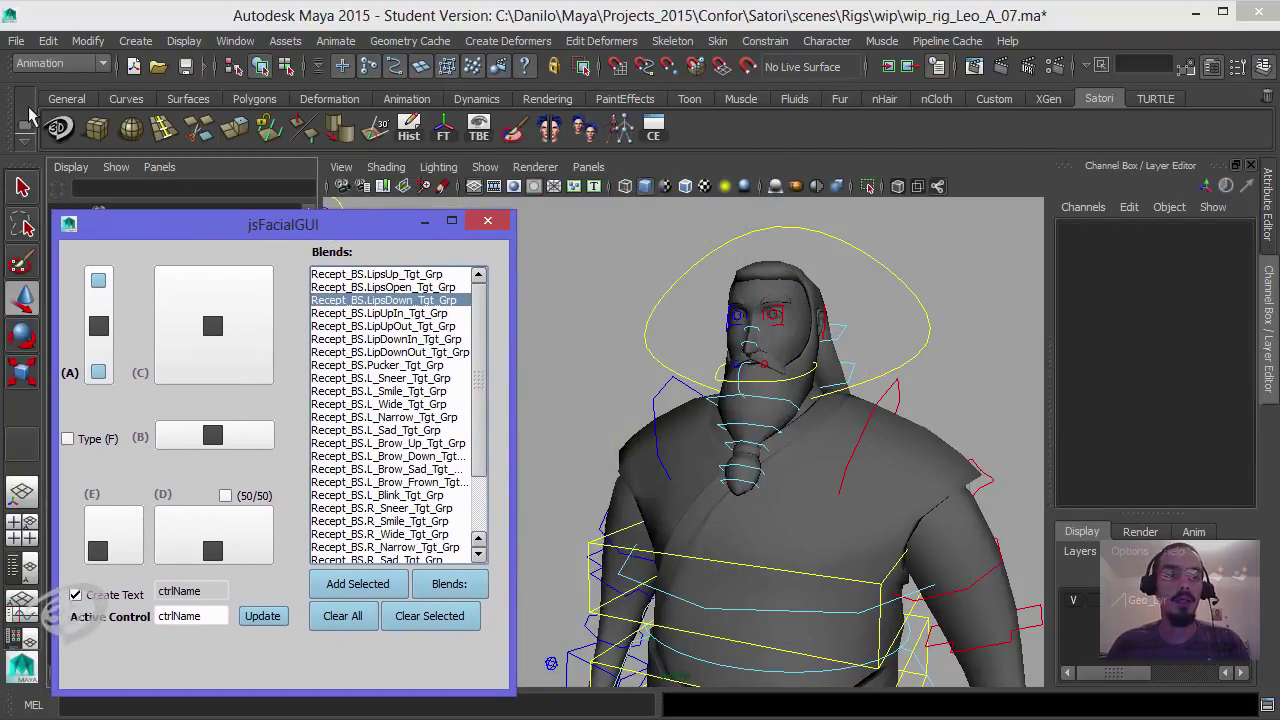
pyautogui.click(16, 44)
pyautogui.click(80, 238)
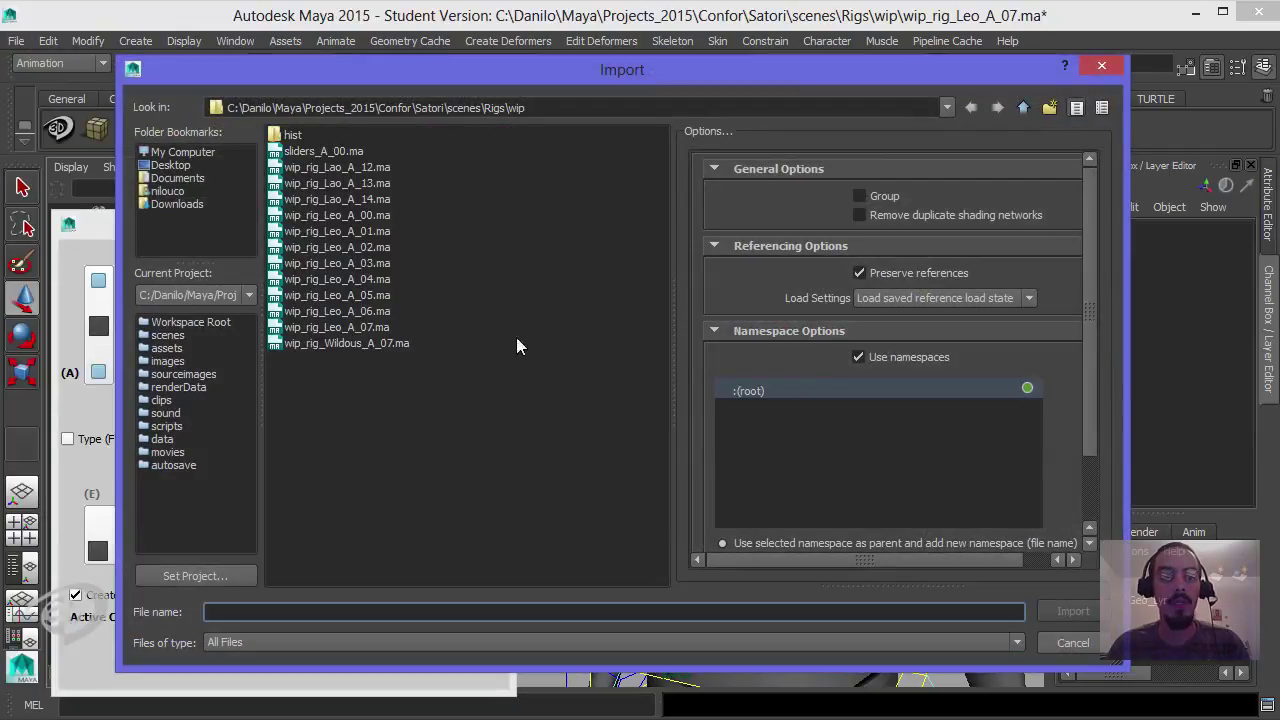
pyautogui.click(323, 151)
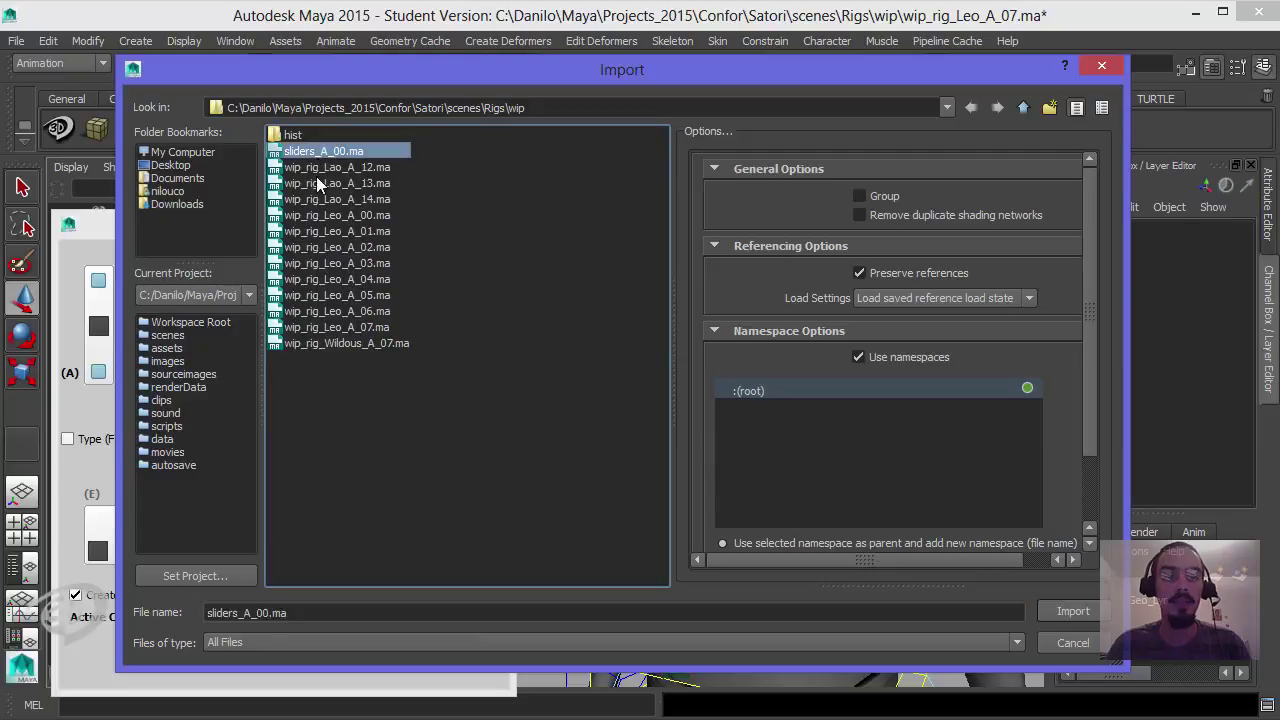
pyautogui.click(1072, 611)
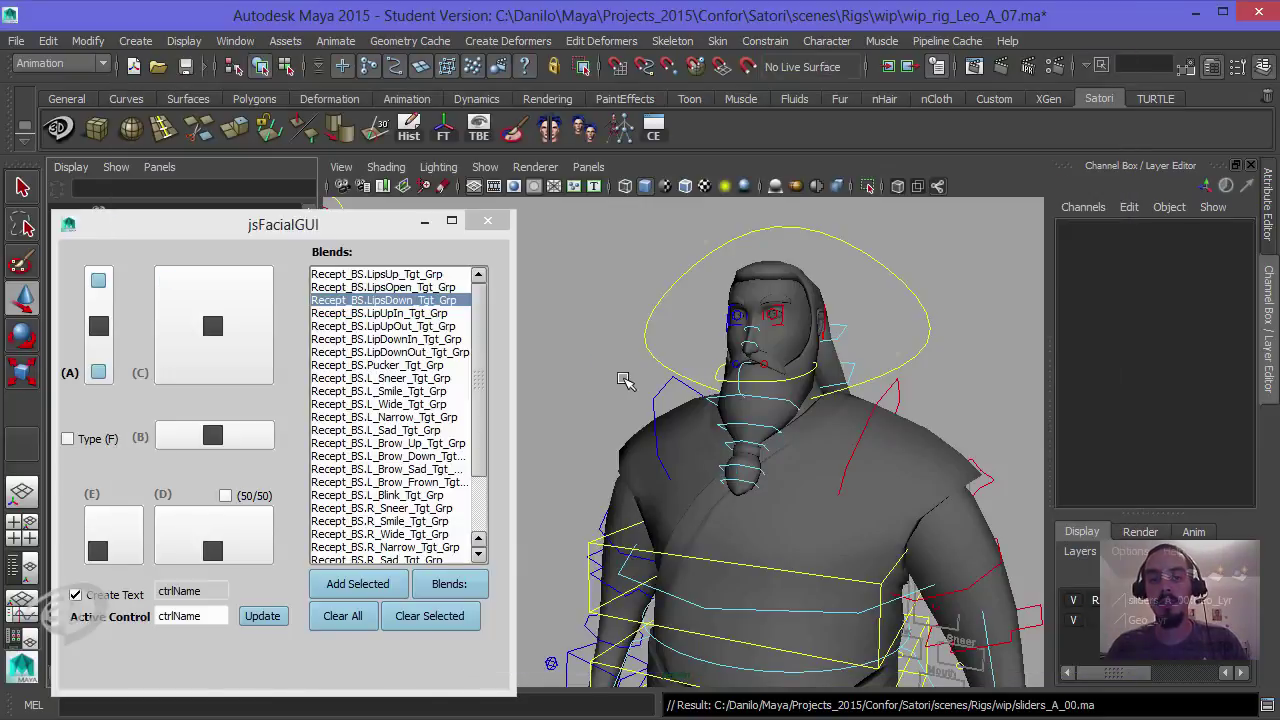
# Step: Raise the imported Sliders_Ctrl board beside the character's head, to about 14.091 in Translate Y
pyautogui.keyDown('alt'); pyautogui.moveTo(932, 437); pyautogui.dragTo(850, 310, button='middle'); pyautogui.keyUp('alt')
pyautogui.keyDown('alt'); pyautogui.moveTo(850, 310); pyautogui.dragTo(886, 440); pyautogui.keyUp('alt')
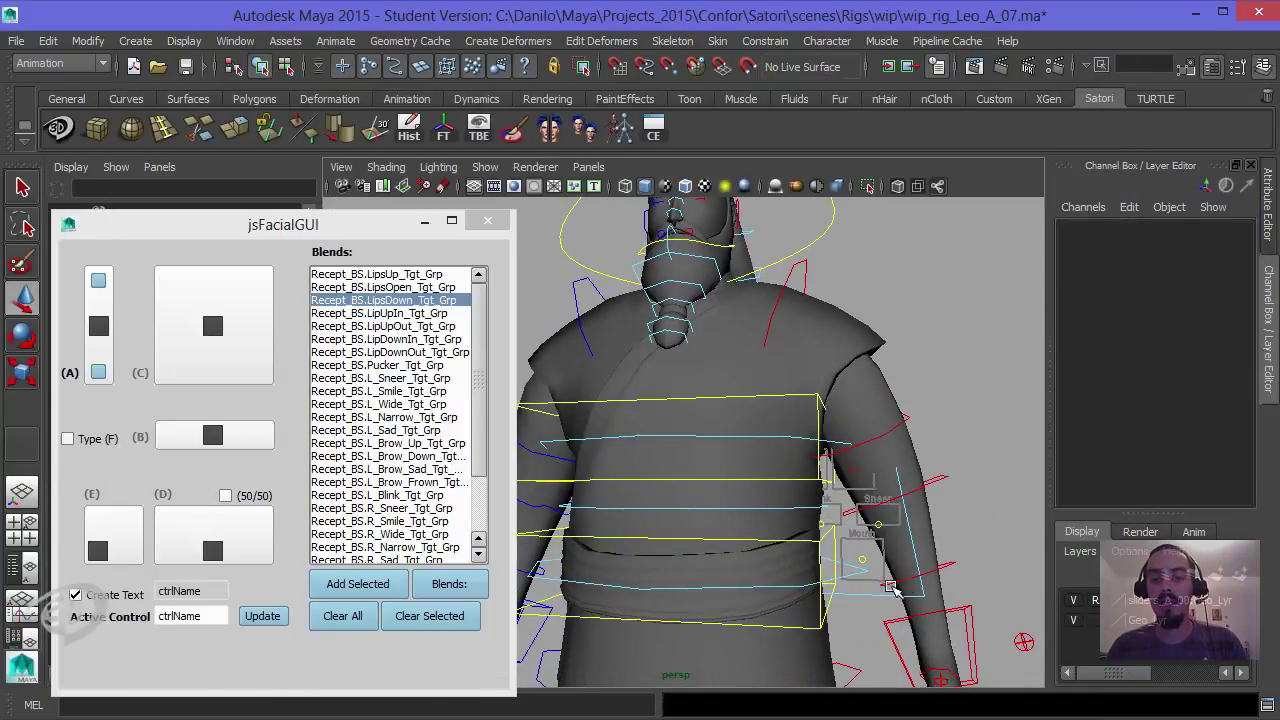
pyautogui.click(868, 592)
pyautogui.moveTo(405, 224); pyautogui.dragTo(433, 516)
pyautogui.moveTo(1218, 263)
pyautogui.mouseDown()
pyautogui.moveTo(1205, 250)
pyautogui.moveTo(1220, 252)
pyautogui.mouseUp()
pyautogui.click(1218, 249)
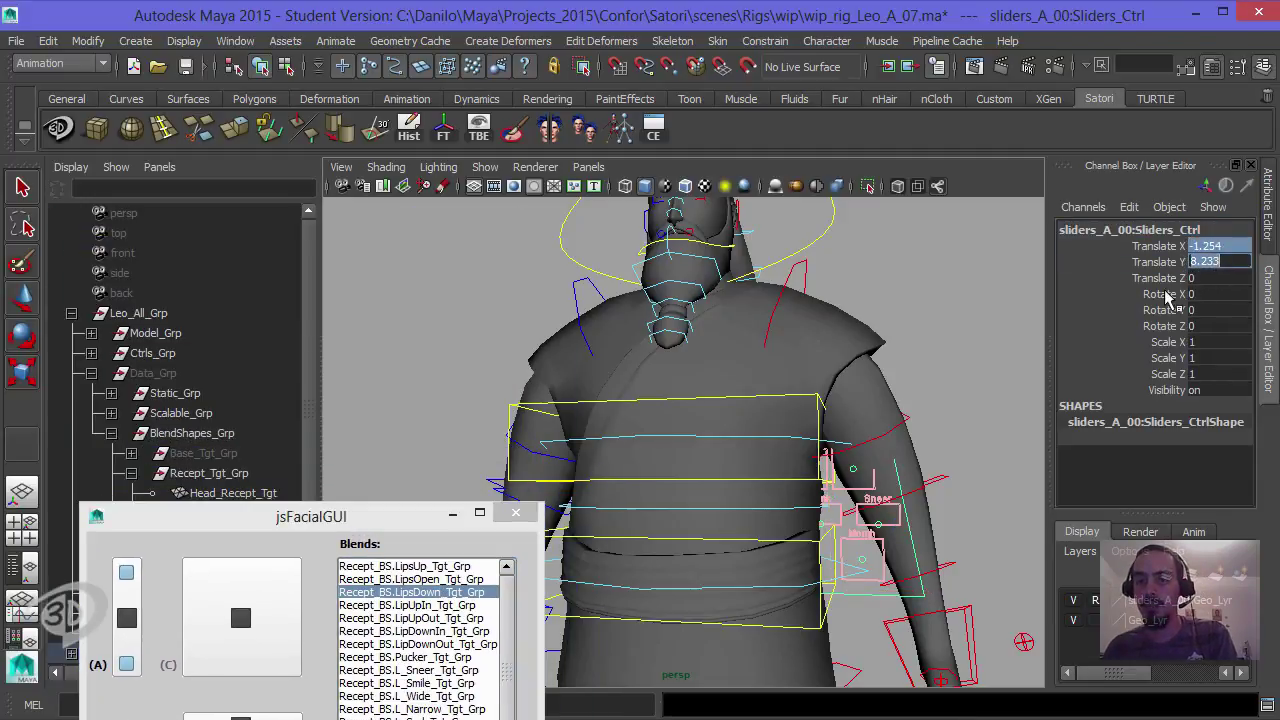
pyautogui.keyDown('alt'); pyautogui.moveTo(846, 360); pyautogui.dragTo(817, 371, button='middle'); pyautogui.keyUp('alt')
pyautogui.keyDown('alt'); pyautogui.moveTo(817, 371); pyautogui.dragTo(794, 351, button='right'); pyautogui.keyUp('alt')
pyautogui.press('w')
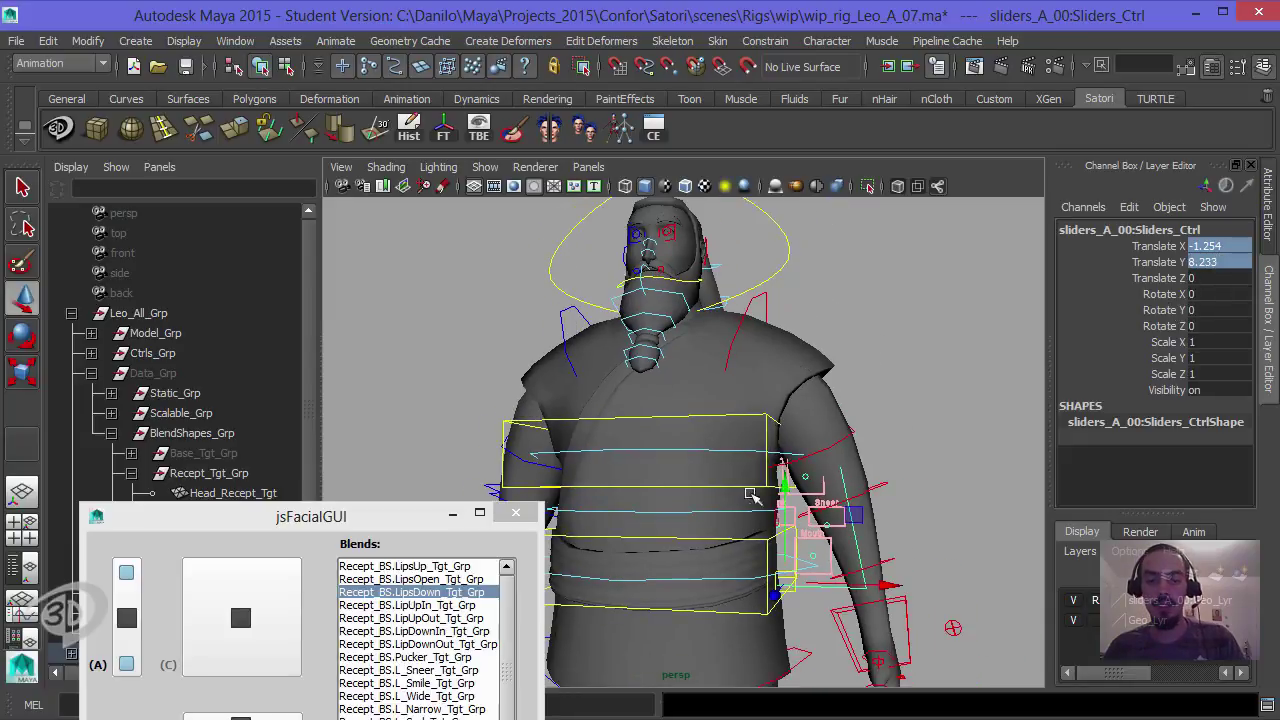
pyautogui.moveTo(784, 484); pyautogui.dragTo(802, 198)
pyautogui.keyDown('alt'); pyautogui.moveTo(764, 300); pyautogui.dragTo(758, 445, button='middle'); pyautogui.keyUp('alt')
pyautogui.keyDown('alt'); pyautogui.moveTo(758, 445); pyautogui.dragTo(866, 400, button='right'); pyautogui.keyUp('alt')
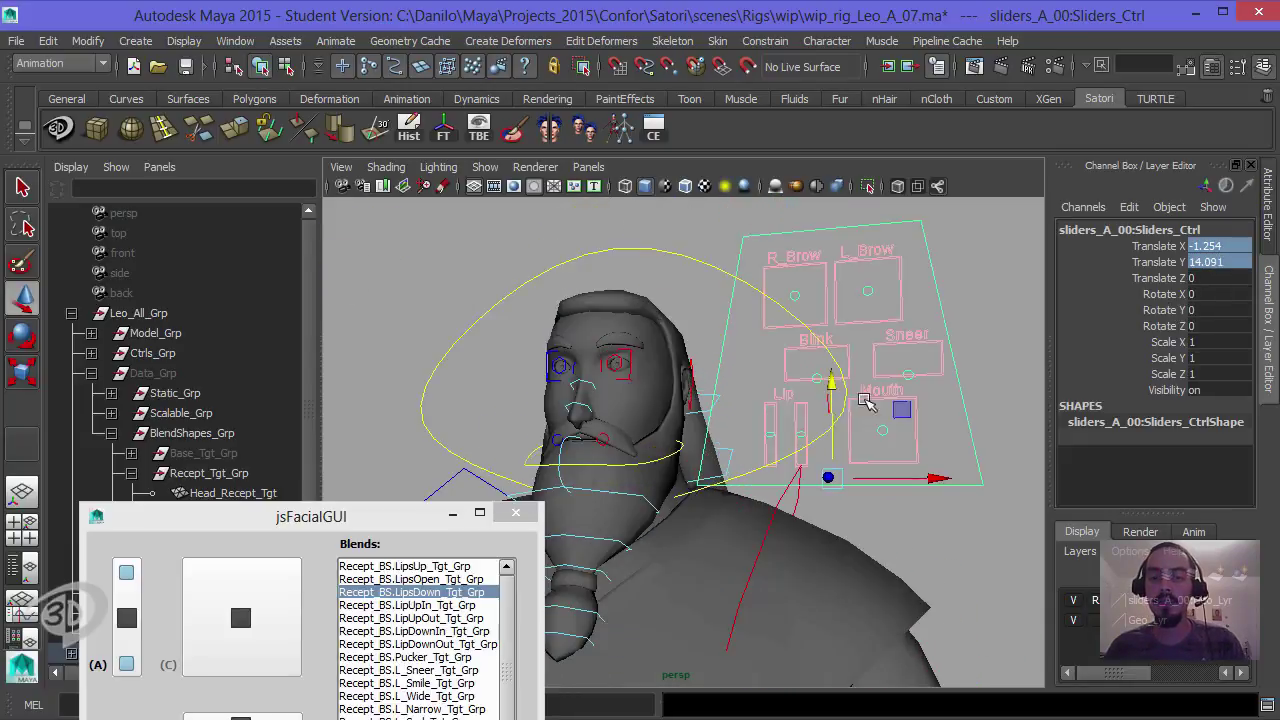
# Step: Deselect the slider board and move the jsFacialGUI window so that all its controls are visible beside the sliders
pyautogui.keyDown('alt'); pyautogui.moveTo(866, 400); pyautogui.dragTo(852, 424, button='middle'); pyautogui.keyUp('alt')
pyautogui.keyDown('alt'); pyautogui.moveTo(852, 424); pyautogui.dragTo(860, 425, button='right'); pyautogui.keyUp('alt')
pyautogui.keyDown('alt'); pyautogui.moveTo(860, 425); pyautogui.dragTo(886, 360); pyautogui.keyUp('alt')
pyautogui.click(928, 326)
pyautogui.moveTo(923, 346)
pyautogui.keyDown('alt'); pyautogui.mouseDown(button='middle')
pyautogui.moveTo(906, 329)
pyautogui.moveTo(919, 339)
pyautogui.mouseUp(button='middle'); pyautogui.keyUp('alt')
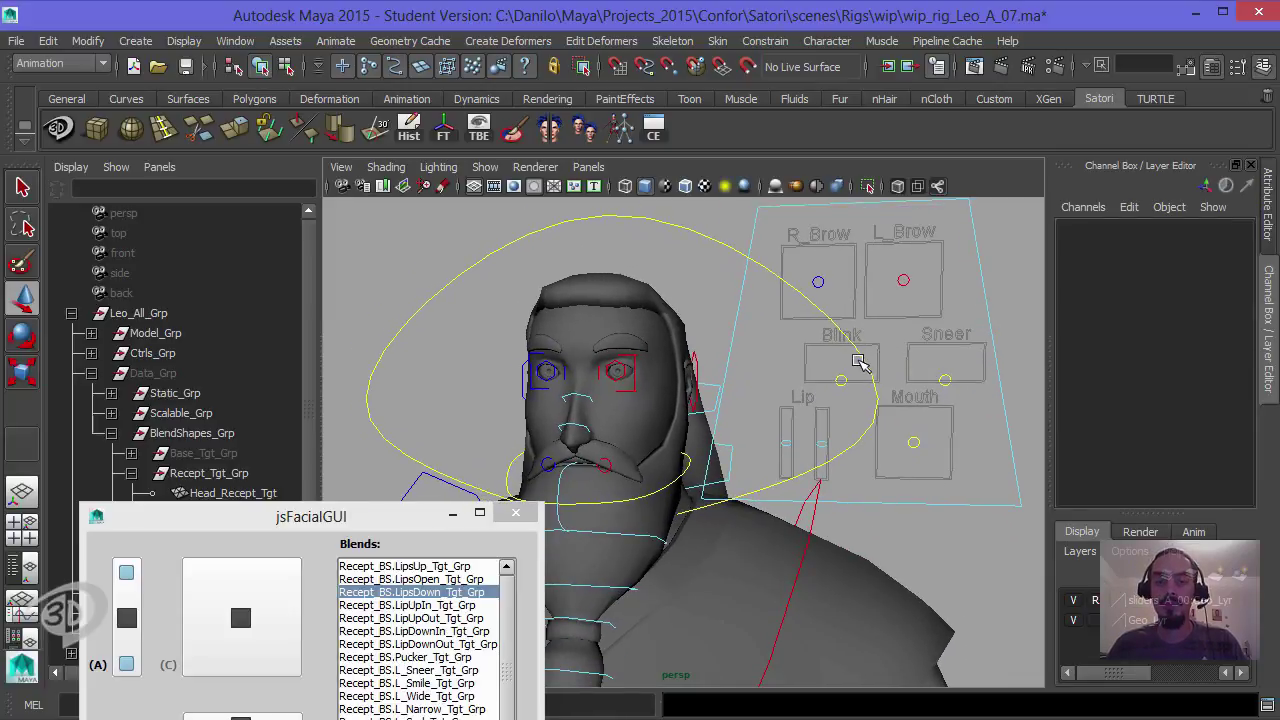
pyautogui.keyDown('alt'); pyautogui.moveTo(770, 398); pyautogui.dragTo(835, 334, button='middle'); pyautogui.keyUp('alt')
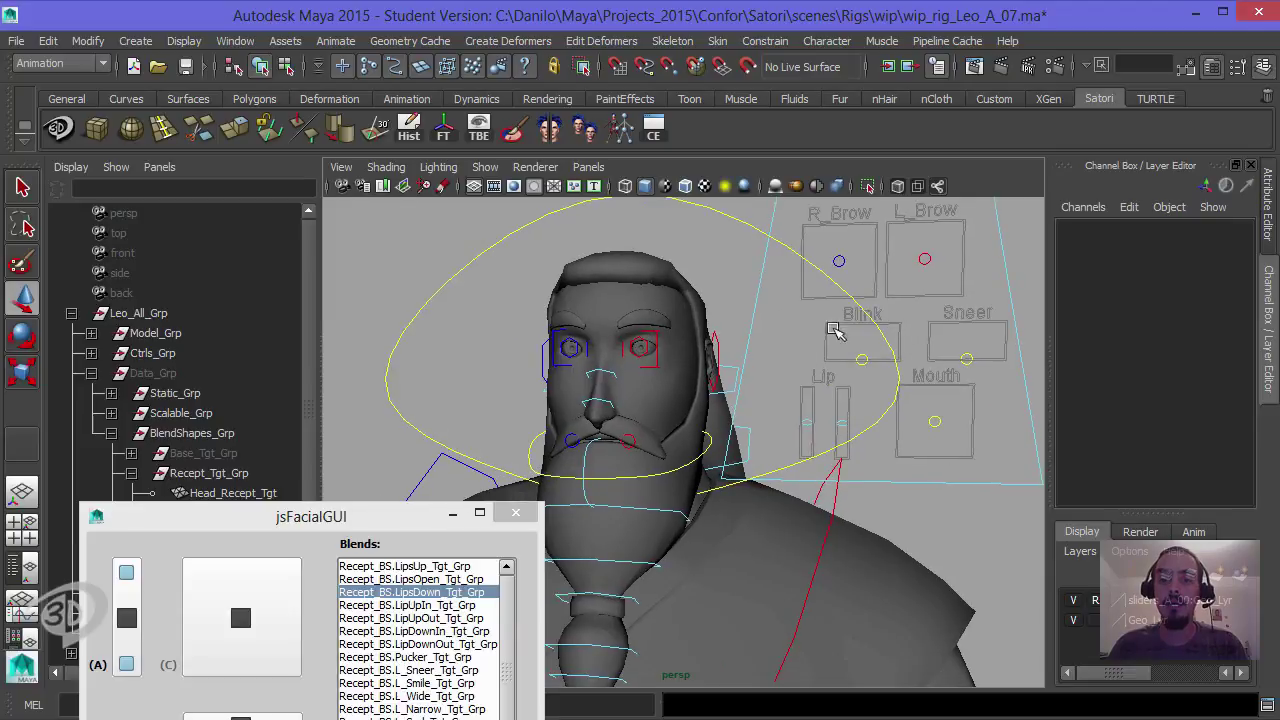
pyautogui.moveTo(445, 512); pyautogui.dragTo(493, 233)
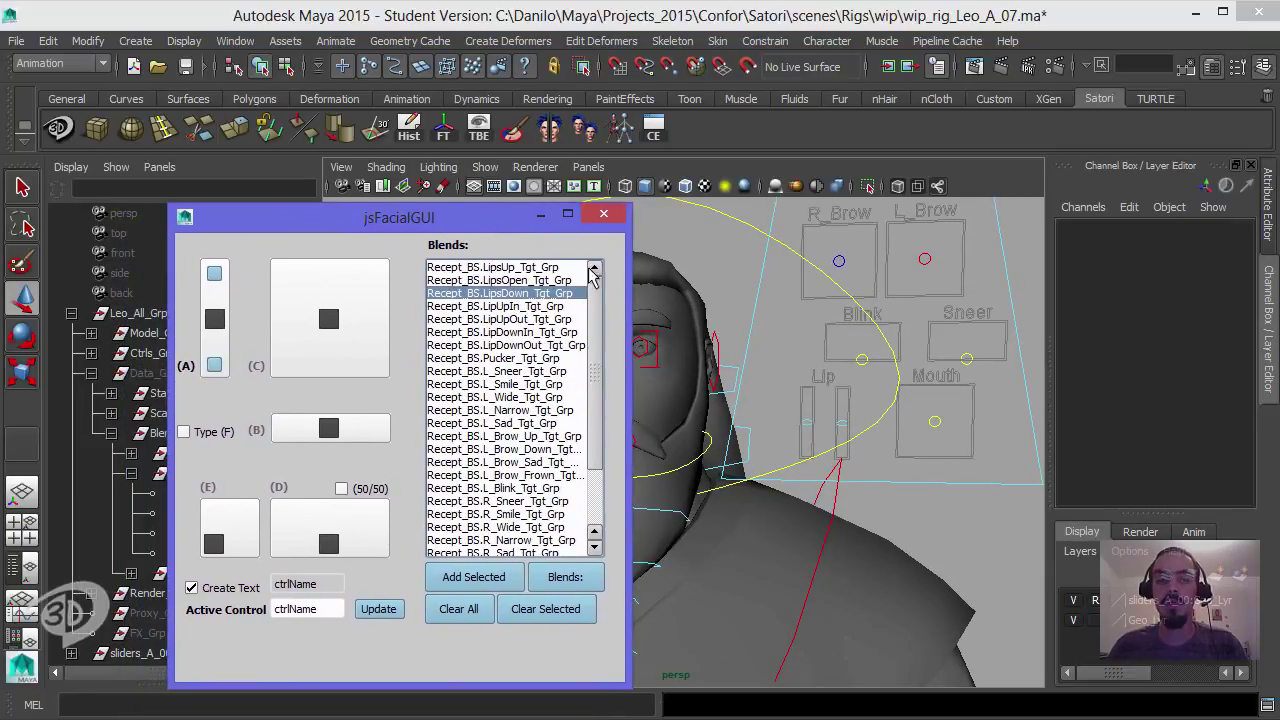
# Step: Clear the view of the hierarchy, collapse Leo_All_Grp and expand sliders_A_00:Sliders_Ctrl_Grp down to its individual slider groups
pyautogui.moveTo(388, 229); pyautogui.dragTo(538, 202)
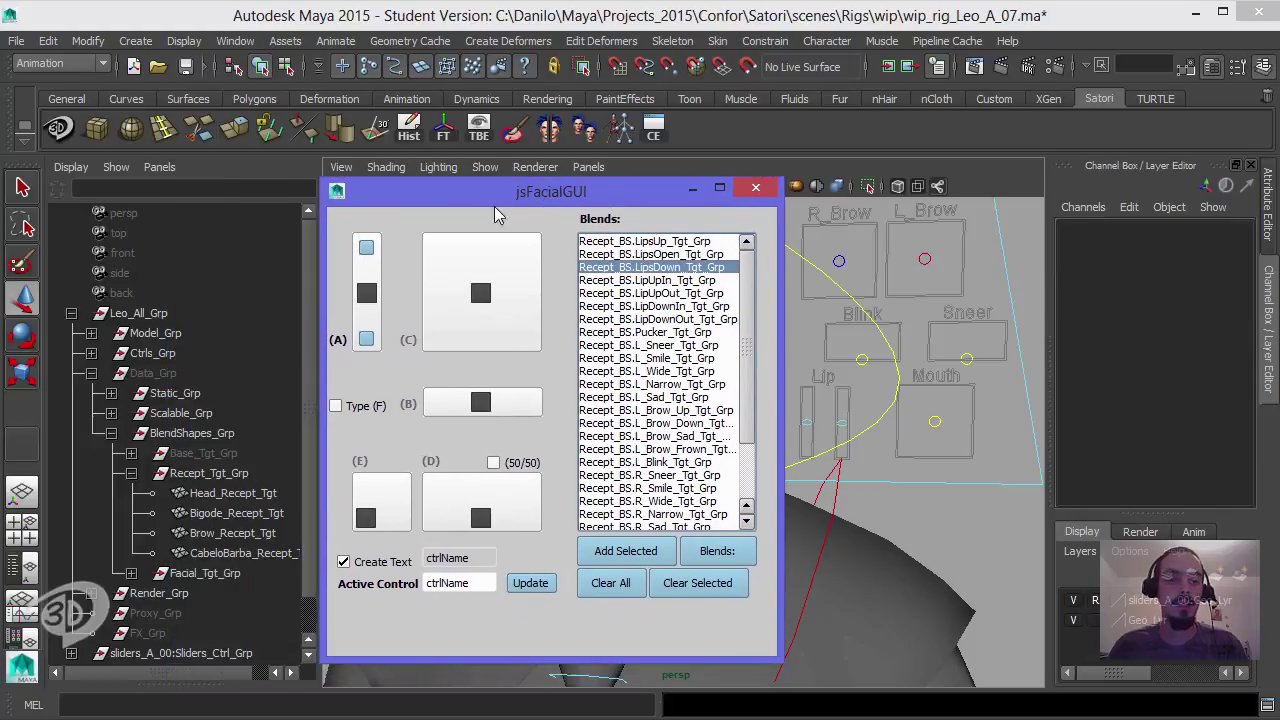
pyautogui.click(71, 313)
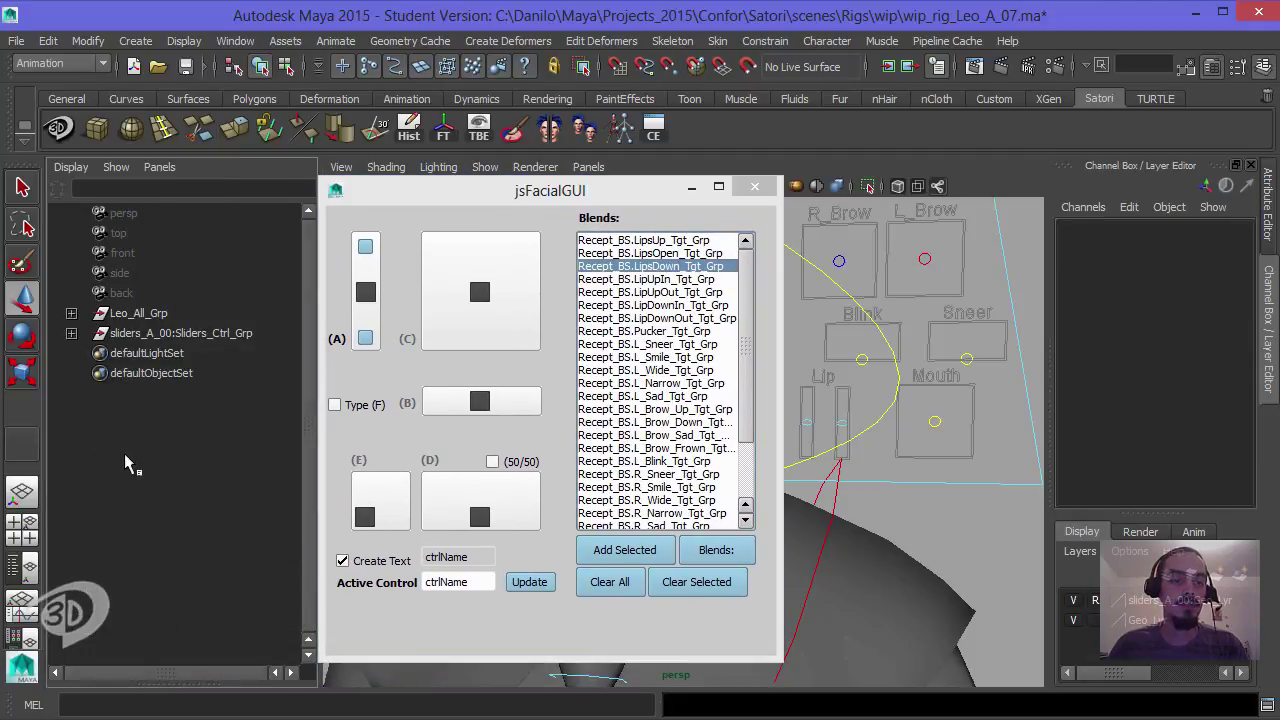
pyautogui.click(71, 333)
pyautogui.click(91, 353)
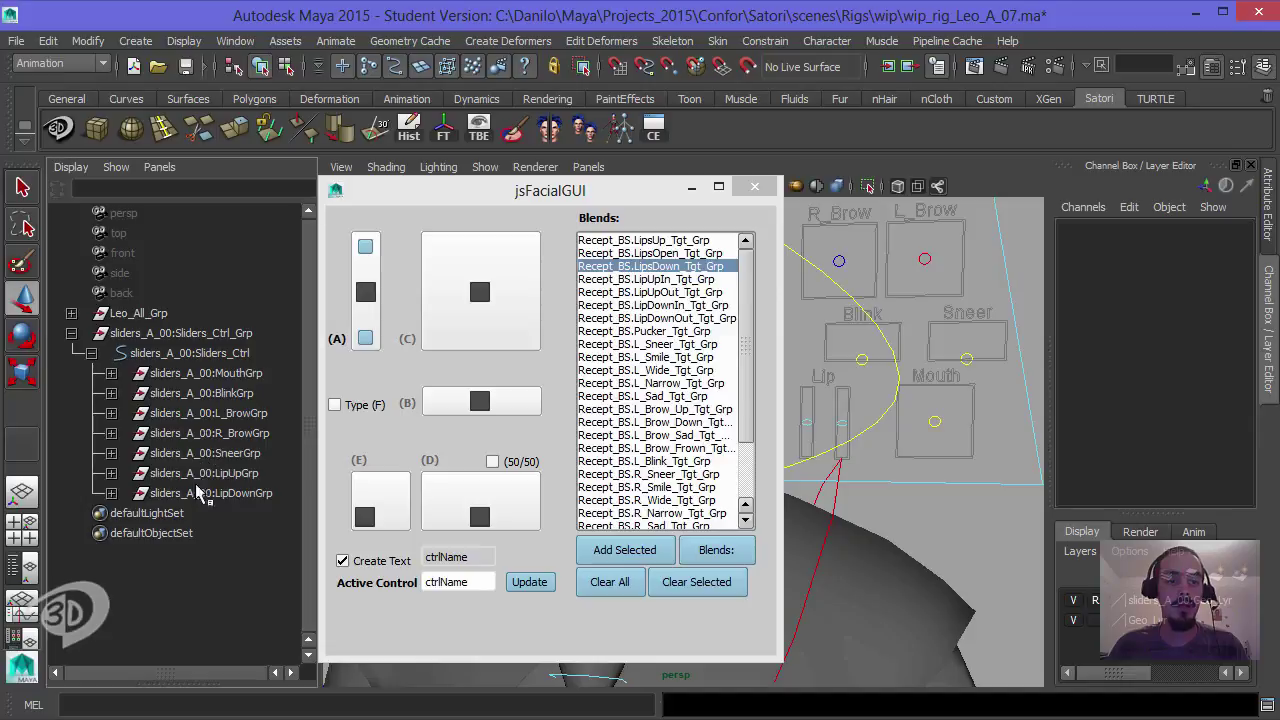
# Step: Delete the sliders_A_00 namespace in the Namespace Editor, merging its contents with the parent, and close the editor
pyautogui.click(88, 41)
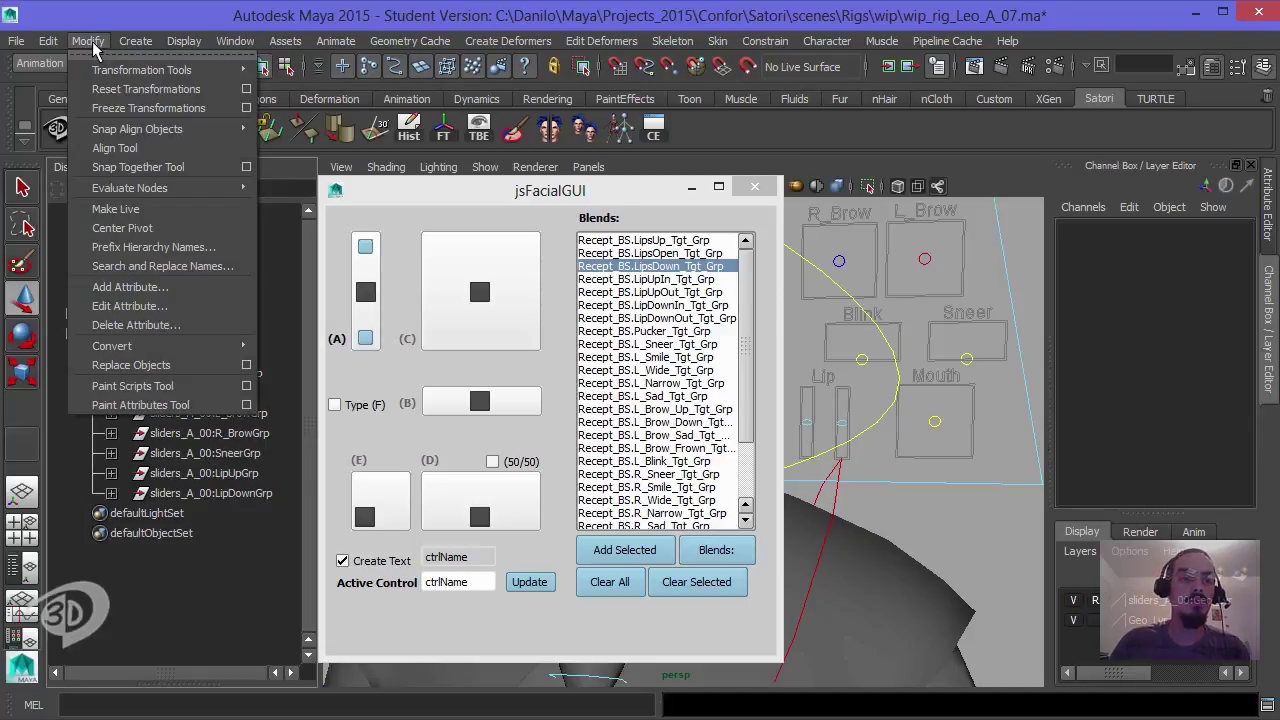
pyautogui.moveTo(235, 41)
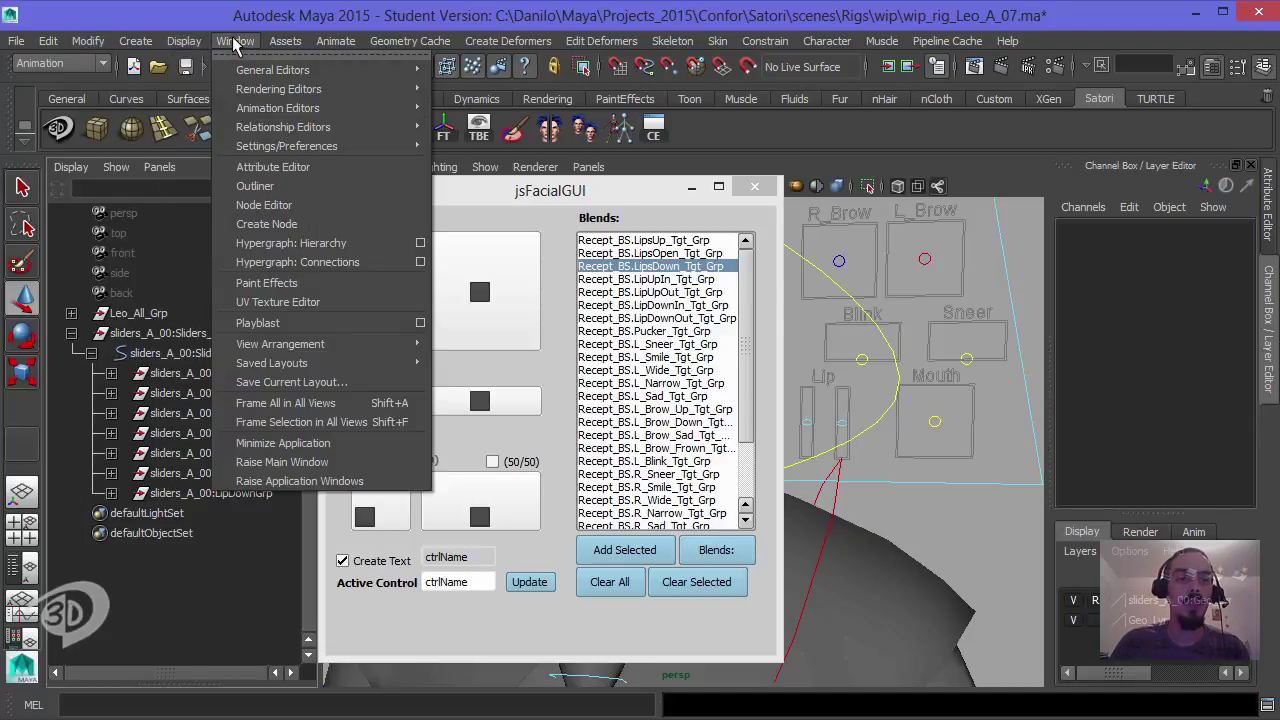
pyautogui.moveTo(300, 89)
pyautogui.moveTo(405, 70)
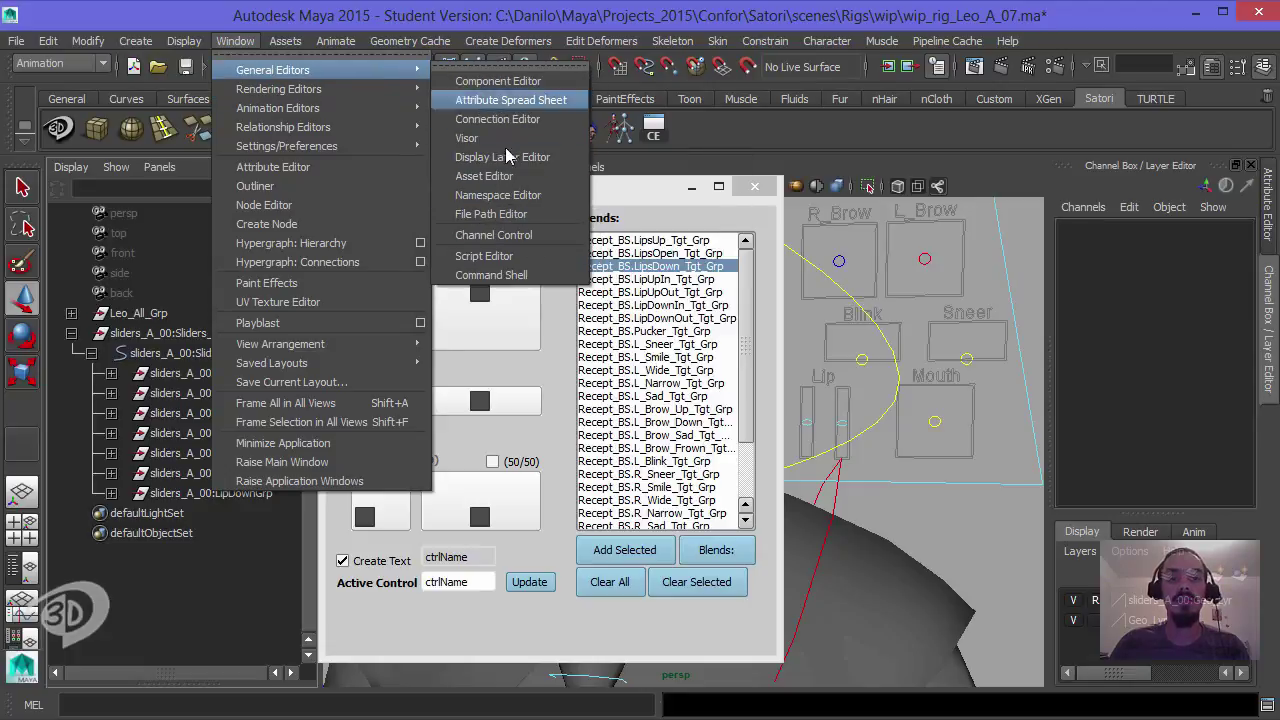
pyautogui.click(522, 203)
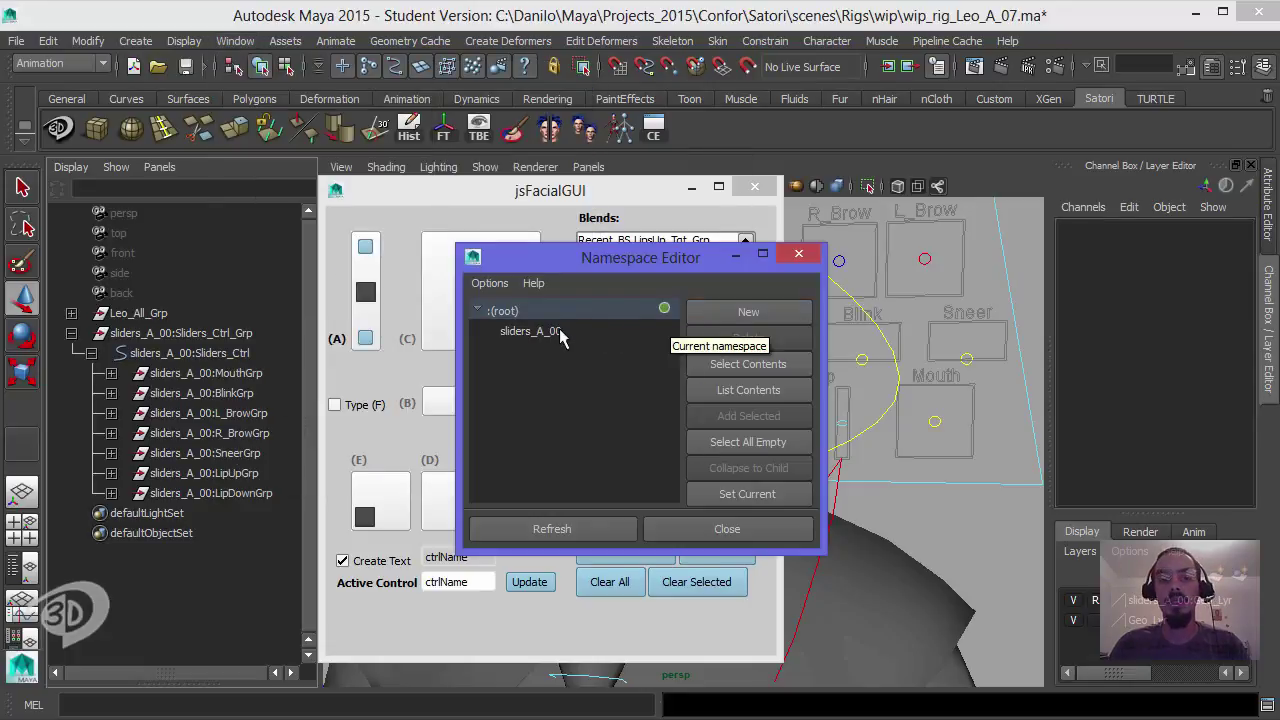
pyautogui.click(559, 330)
pyautogui.click(737, 340)
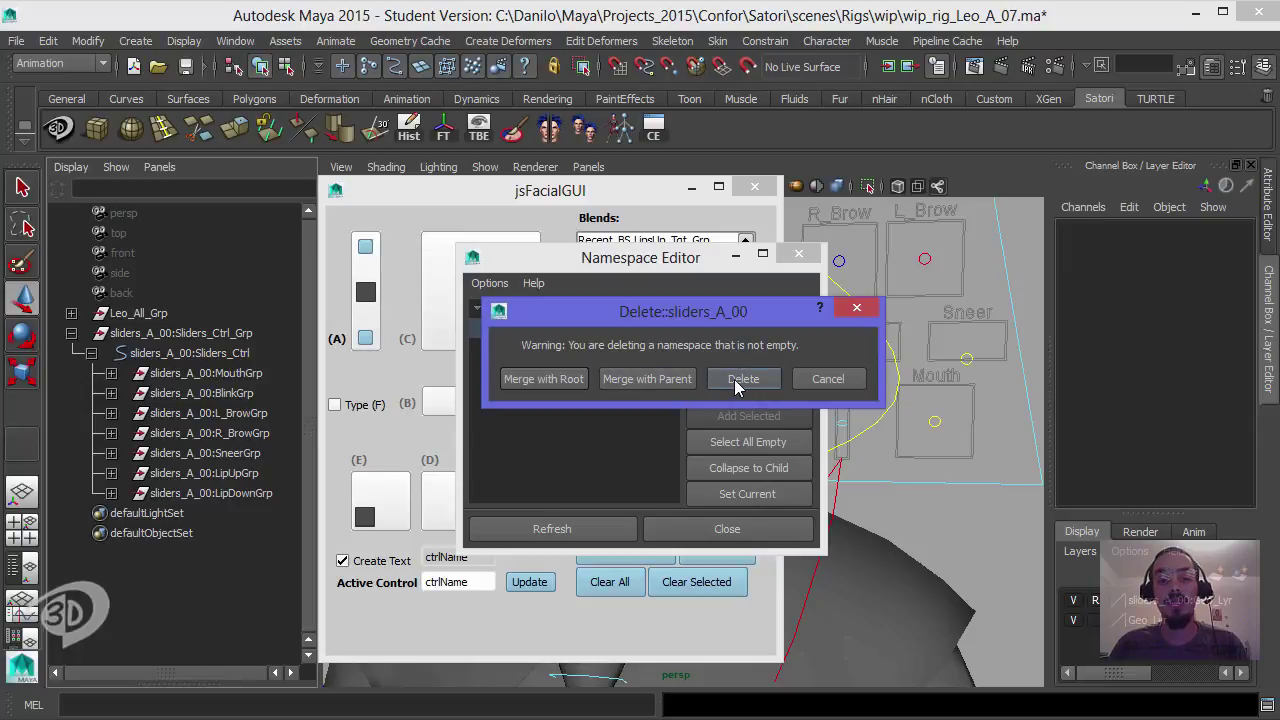
pyautogui.click(645, 380)
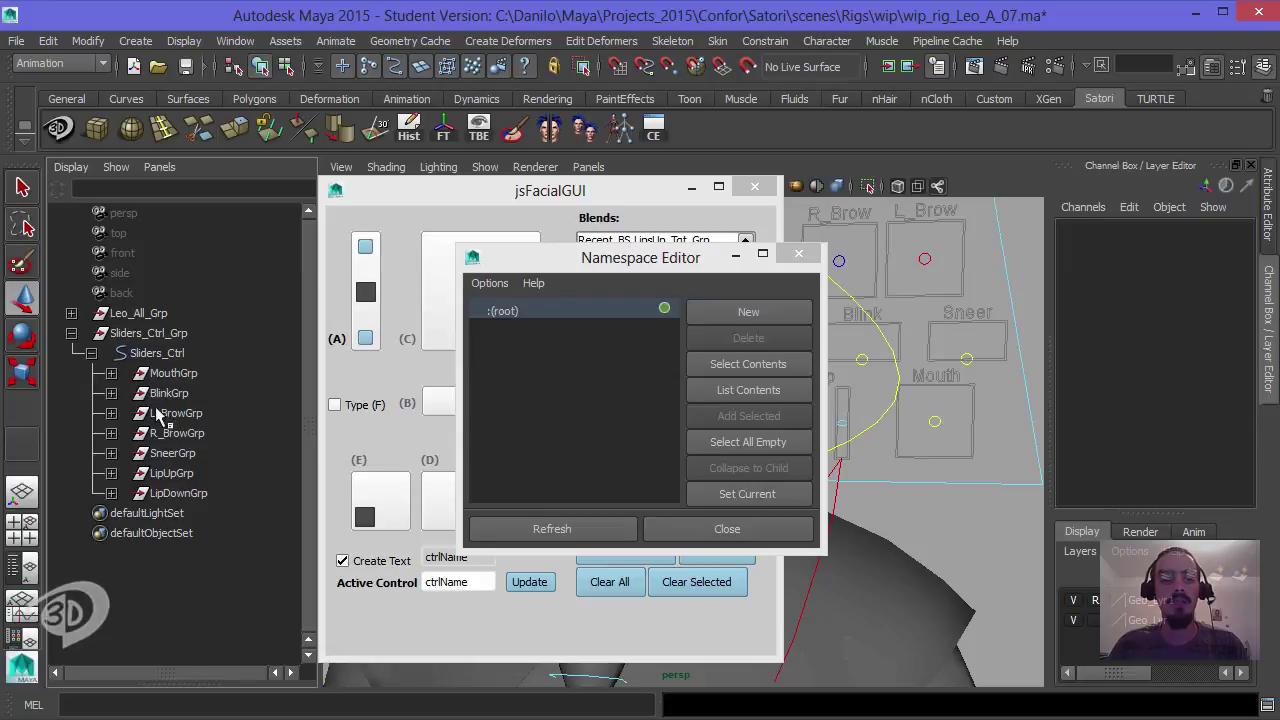
pyautogui.click(722, 539)
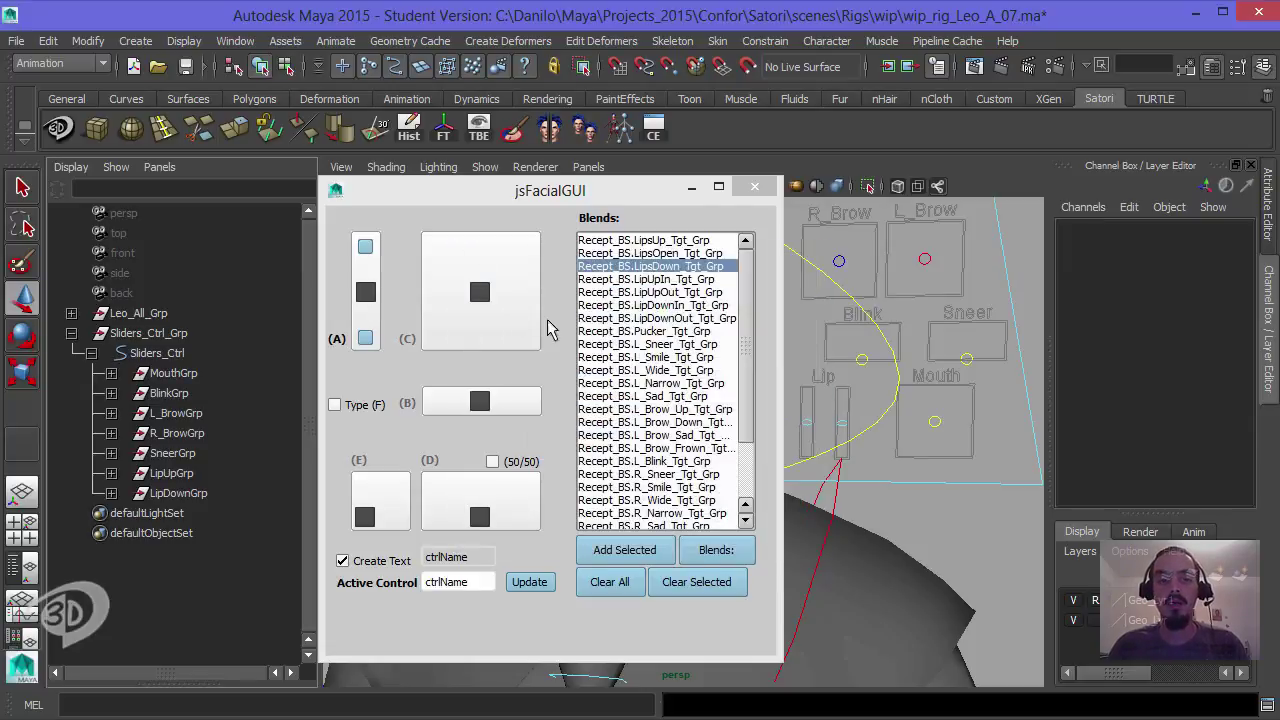
# Step: Move jsFacialGUI clear of the face and slider board, and load the LipUp slider's circle control as the active control
pyautogui.moveTo(630, 200); pyautogui.dragTo(508, 196)
pyautogui.moveTo(860, 354)
pyautogui.keyDown('alt'); pyautogui.mouseDown()
pyautogui.moveTo(869, 362)
pyautogui.moveTo(826, 357)
pyautogui.moveTo(850, 356)
pyautogui.mouseUp(); pyautogui.keyUp('alt')
pyautogui.keyDown('alt'); pyautogui.moveTo(893, 356); pyautogui.dragTo(928, 345, button='middle'); pyautogui.keyUp('alt')
pyautogui.keyDown('alt'); pyautogui.moveTo(911, 343); pyautogui.dragTo(863, 341, button='right'); pyautogui.keyUp('alt')
pyautogui.keyDown('alt'); pyautogui.moveTo(864, 342); pyautogui.dragTo(877, 337, button='middle'); pyautogui.keyUp('alt')
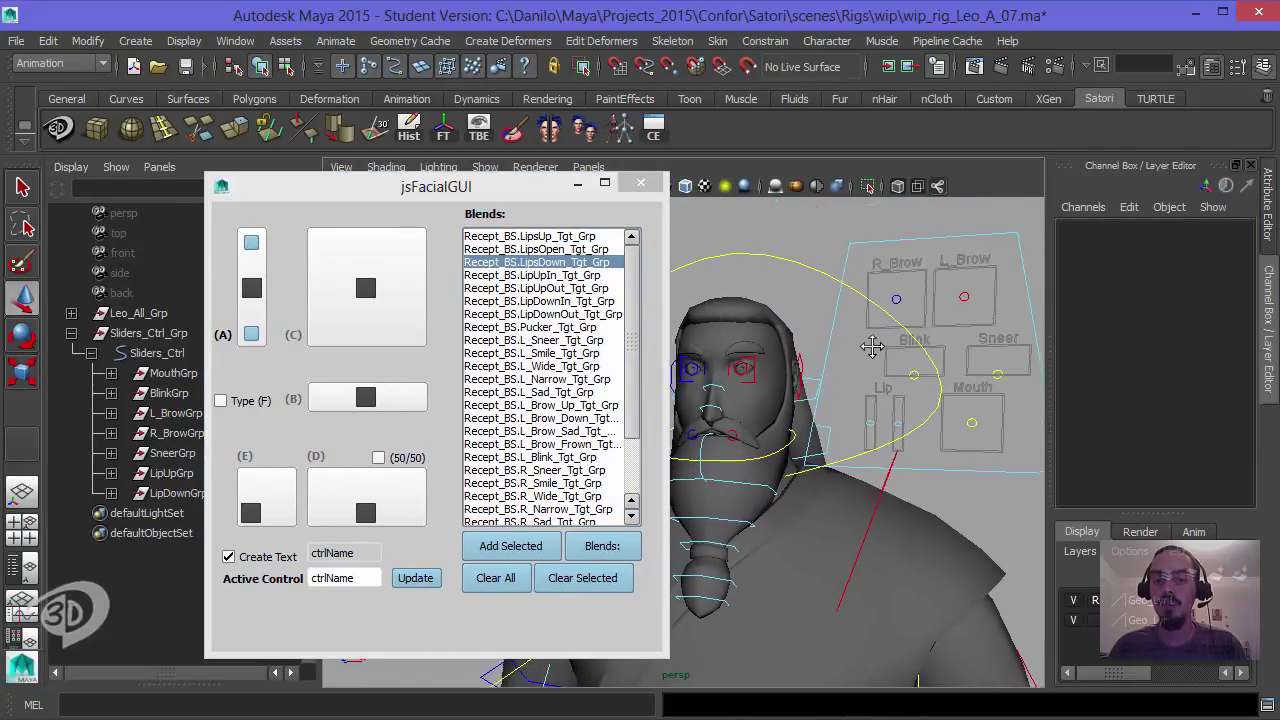
pyautogui.keyDown('alt'); pyautogui.moveTo(877, 337); pyautogui.dragTo(885, 338, button='right'); pyautogui.keyUp('alt')
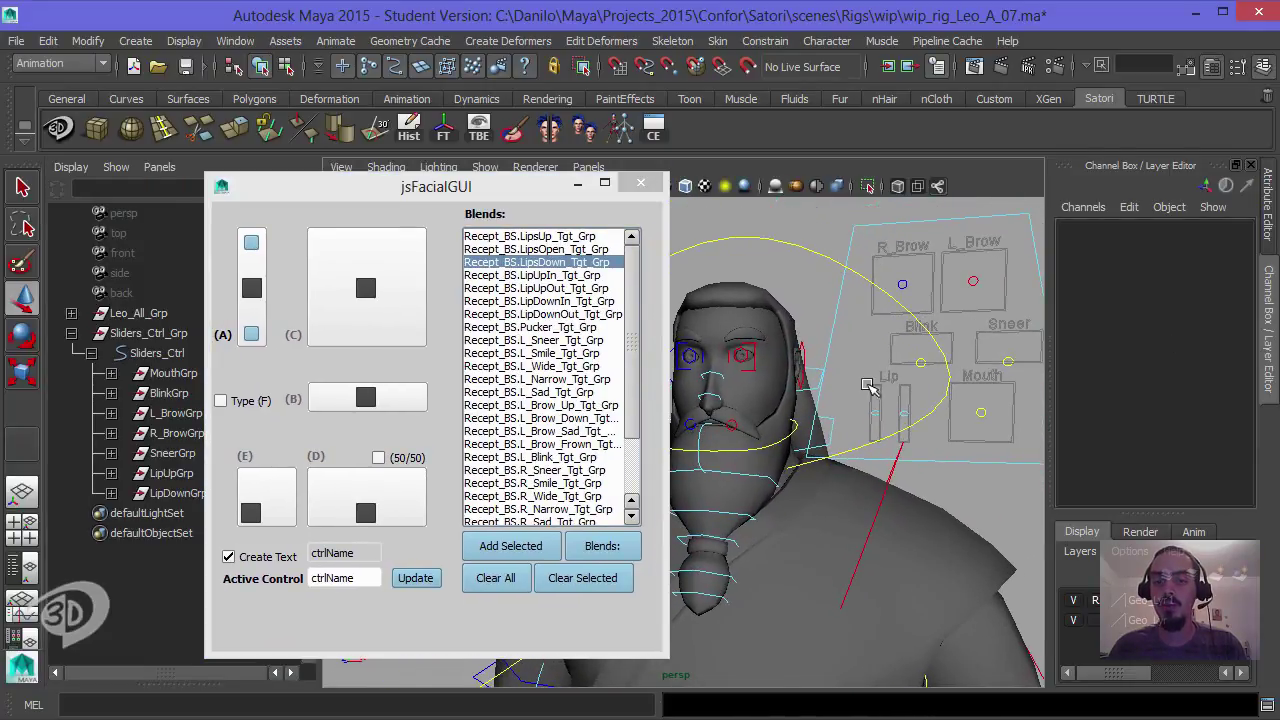
pyautogui.click(874, 412)
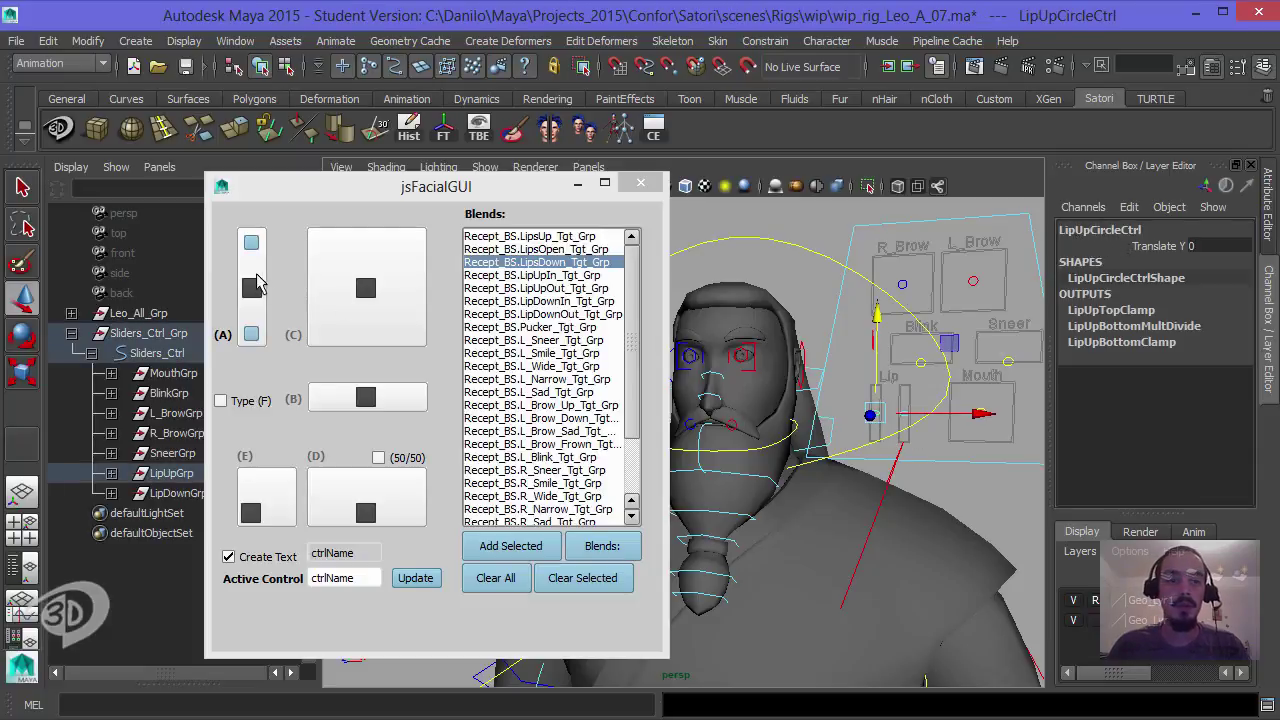
pyautogui.click(416, 580)
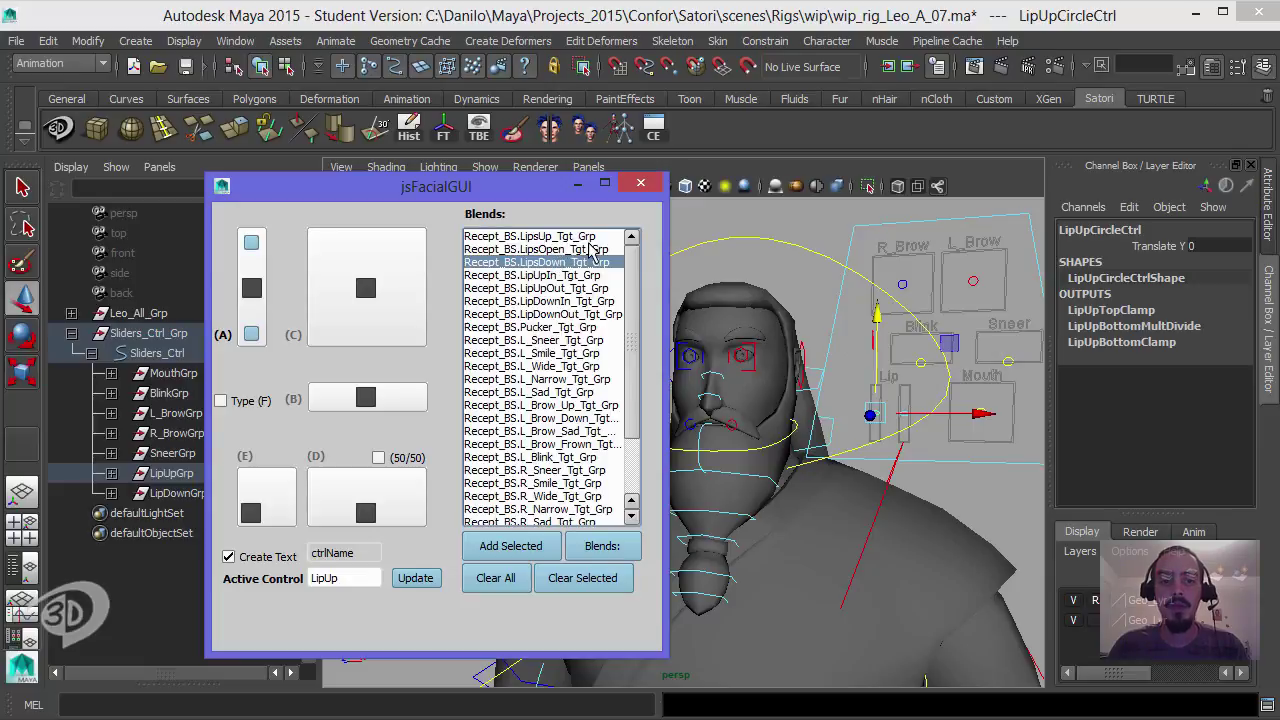
# Step: Connect Recept_BS.LipUpOut_Tgt_Grp to the upper end of the LipUp slider and Recept_BS.LipUpIn_Tgt_Grp to its lower end
pyautogui.click(565, 275)
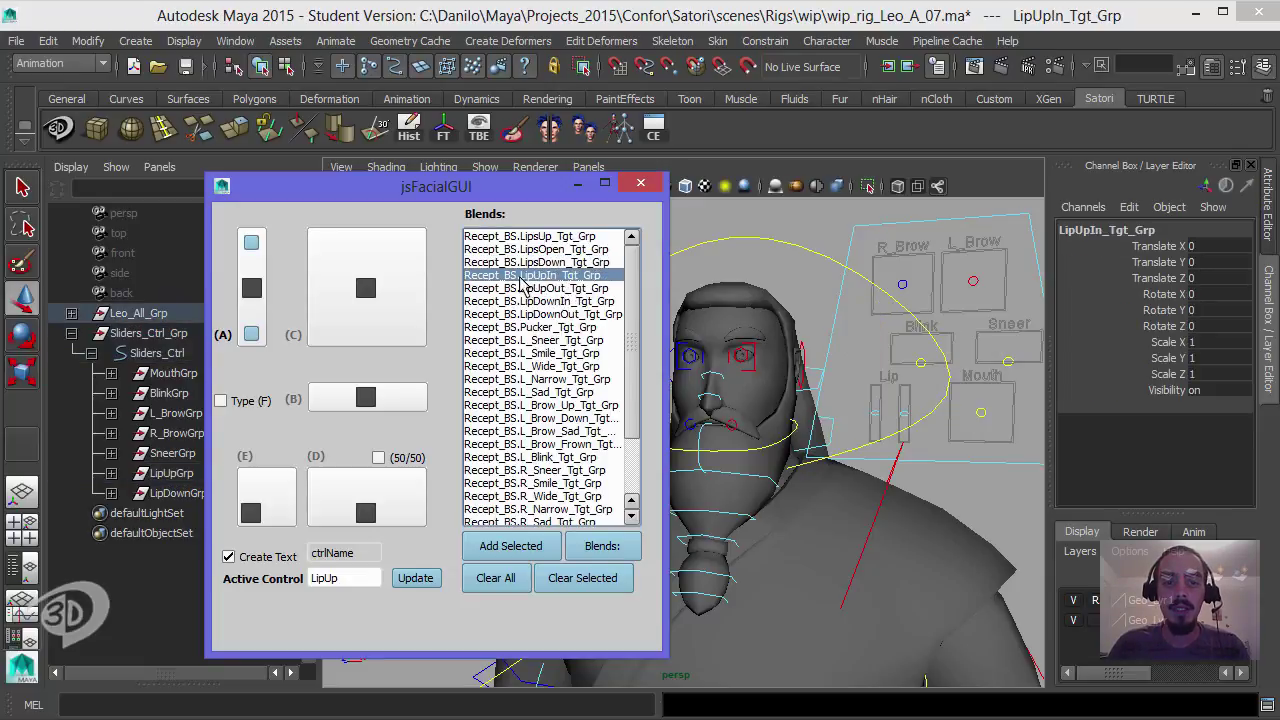
pyautogui.click(543, 288)
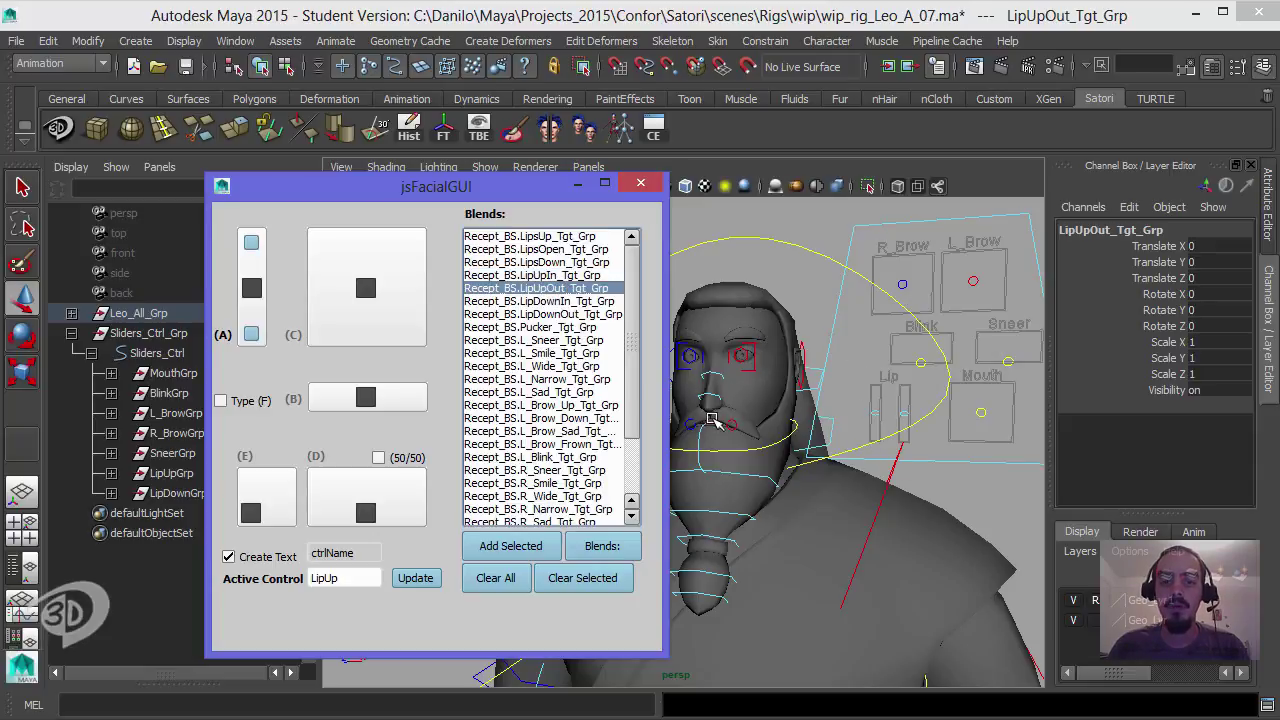
pyautogui.click(251, 244)
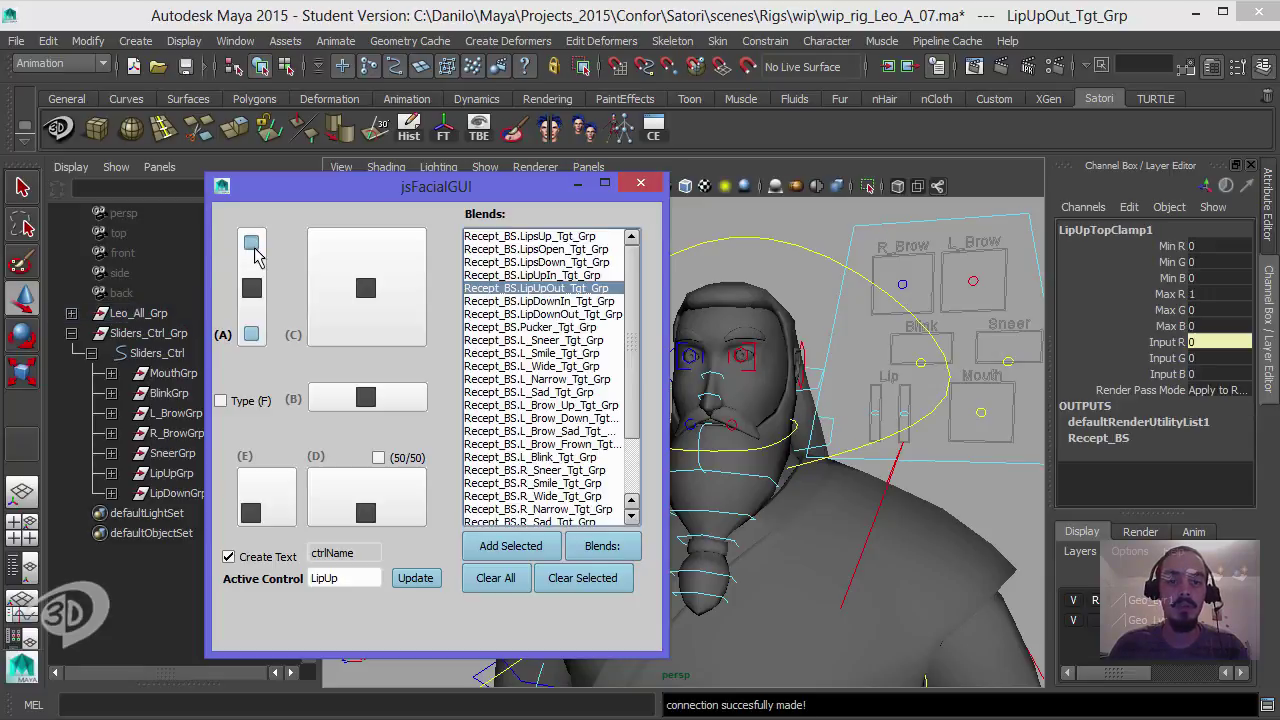
pyautogui.click(545, 275)
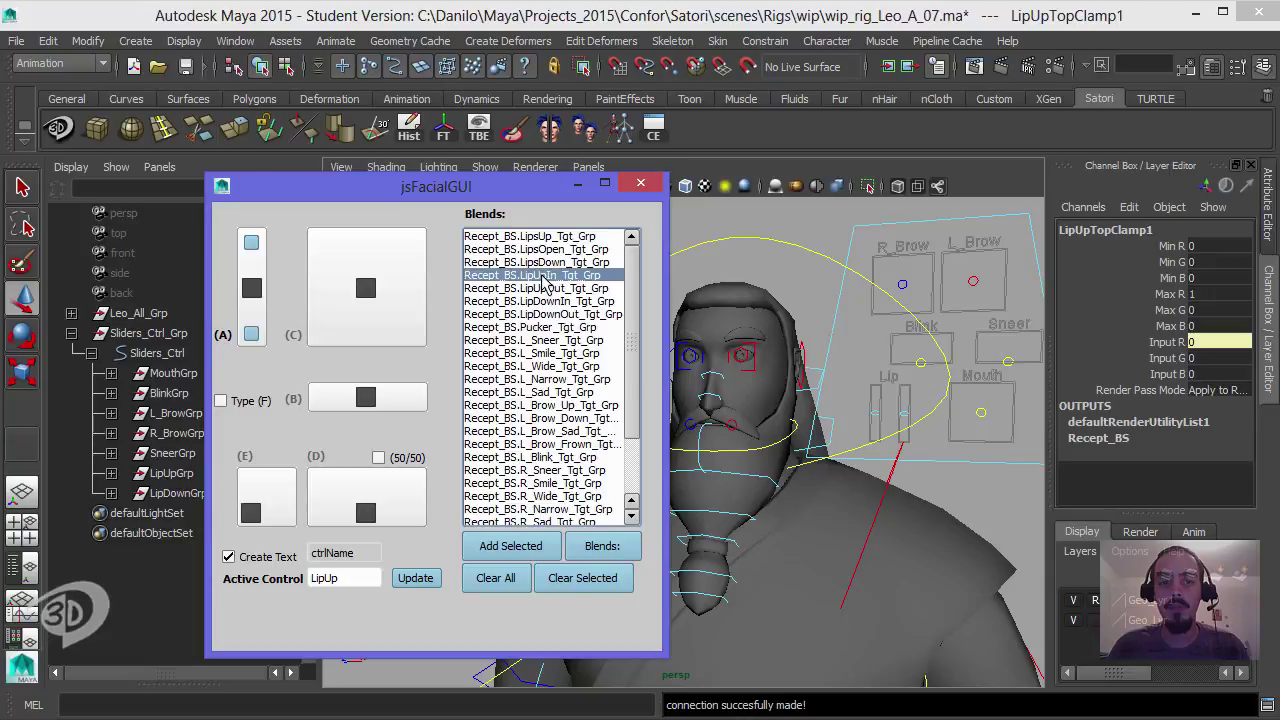
pyautogui.click(251, 334)
# Step: Test the LipUp slider by moving its circle control along Y, and reset its Translate Y to 0
pyautogui.click(880, 388)
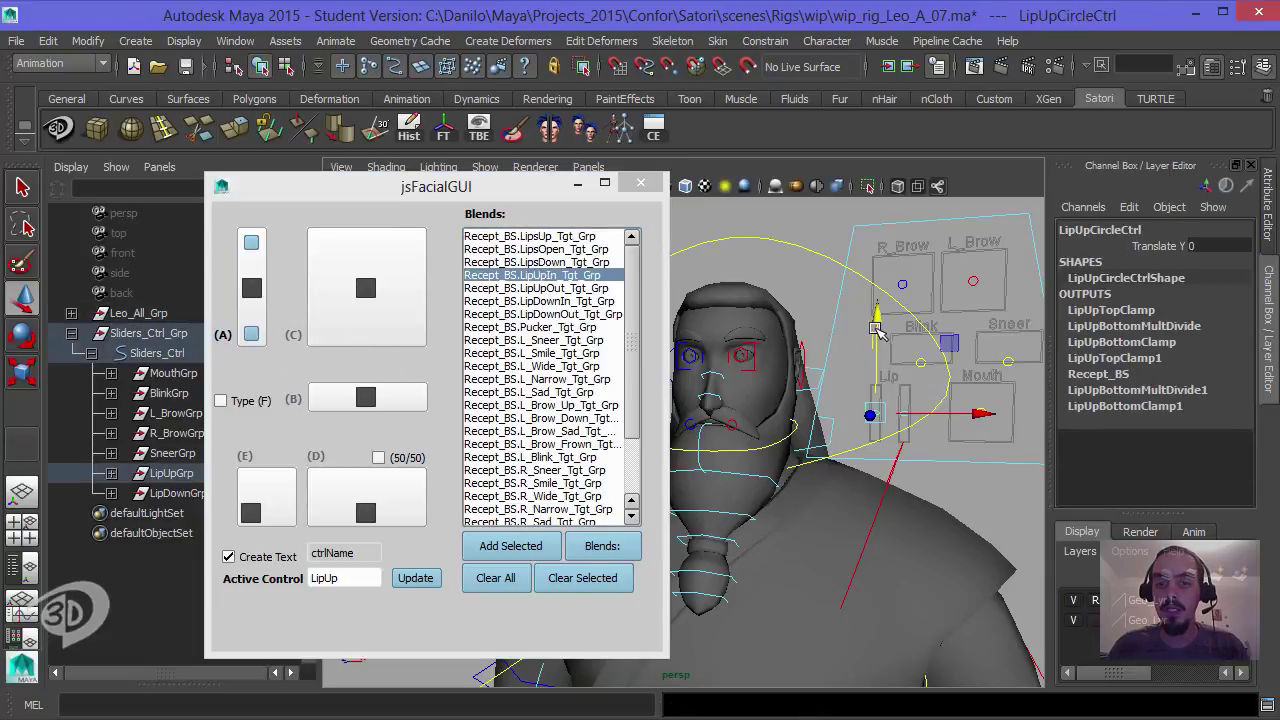
pyautogui.moveTo(882, 243)
pyautogui.mouseDown()
pyautogui.moveTo(878, 343)
pyautogui.moveTo(883, 243)
pyautogui.mouseUp()
pyautogui.click(1215, 245)
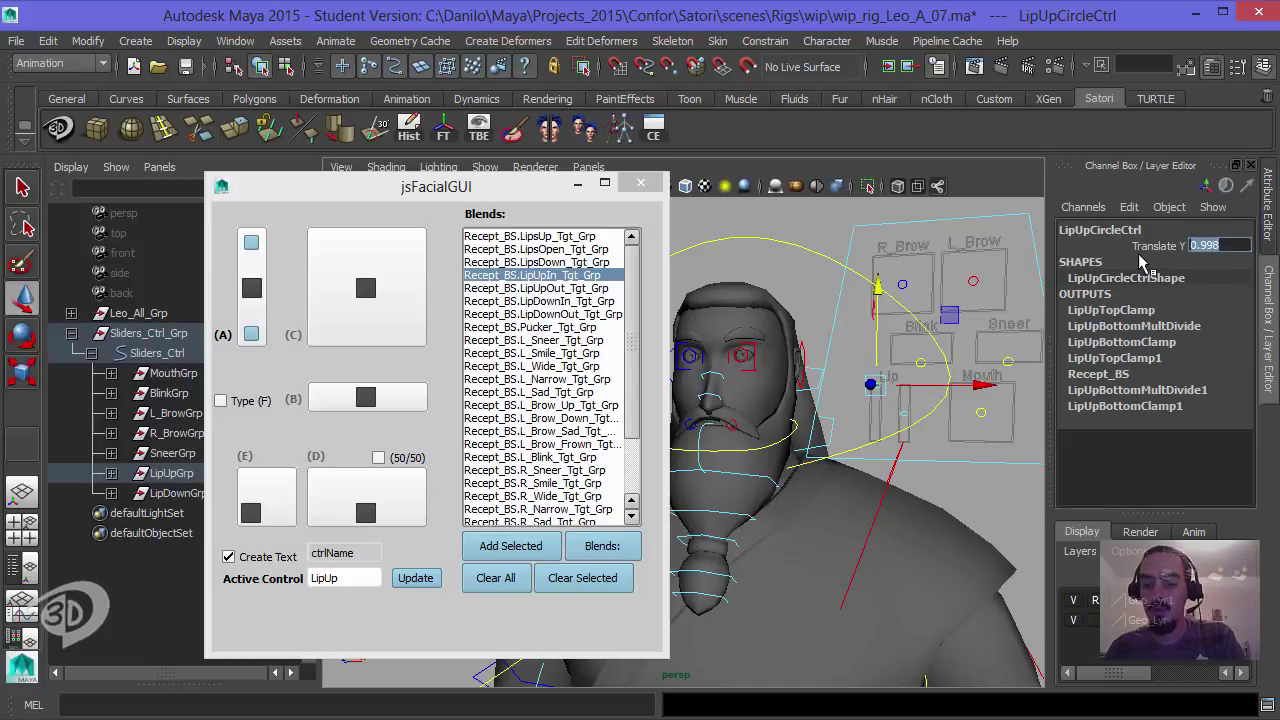
pyautogui.write('0')
pyautogui.press('Return')
# Step: Make LipDown the active control and connect LipDownIn_Tgt_Grp to its upper end and LipDownOut_Tgt_Grp to its lower end
pyautogui.click(903, 418)
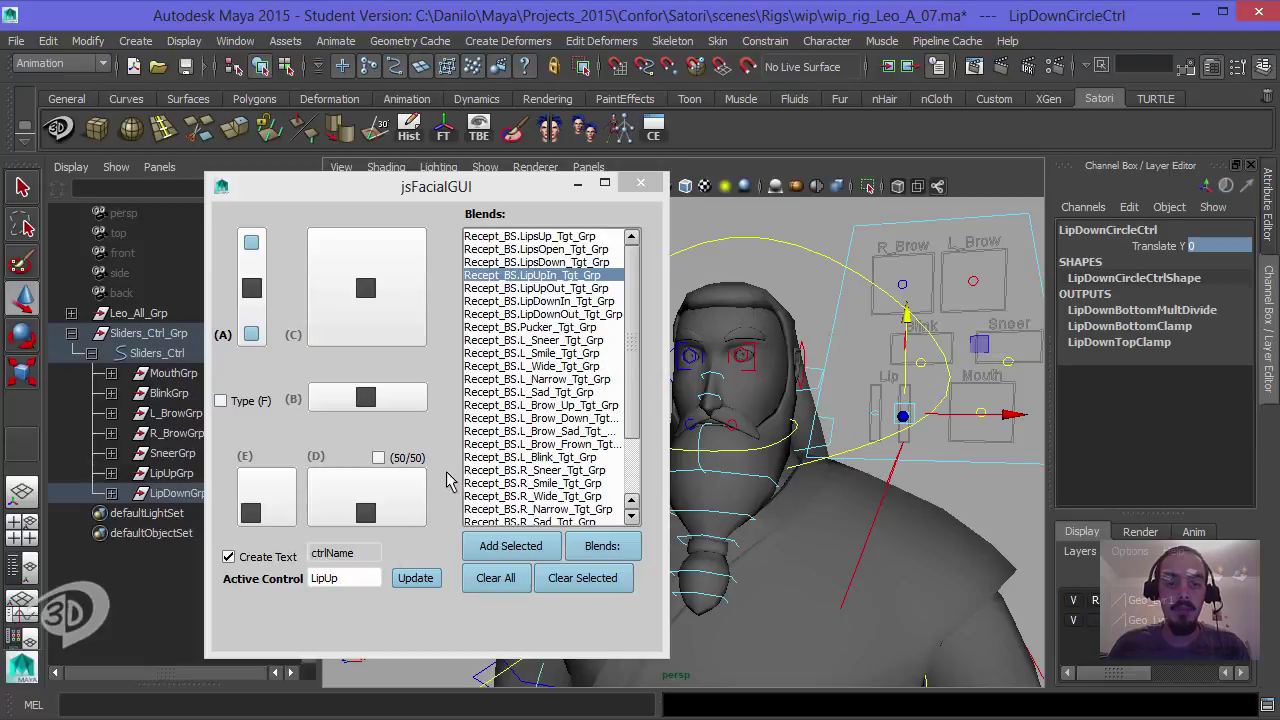
pyautogui.click(410, 582)
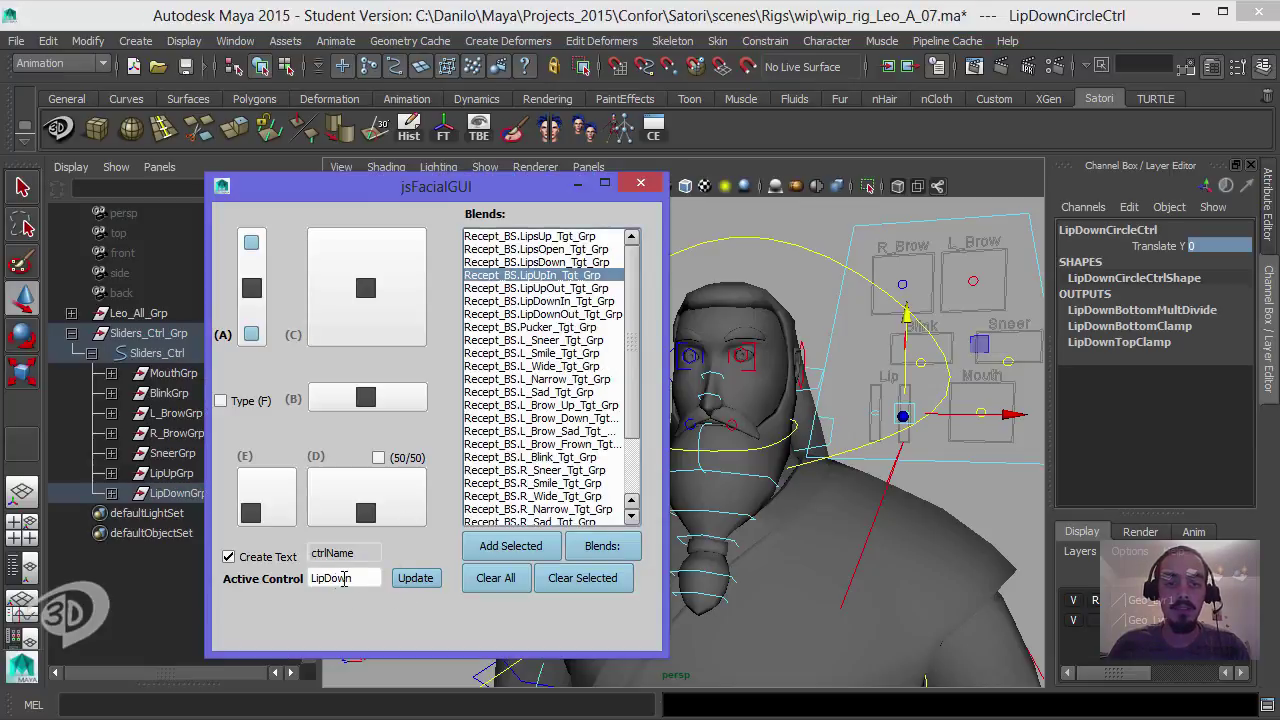
pyautogui.click(537, 301)
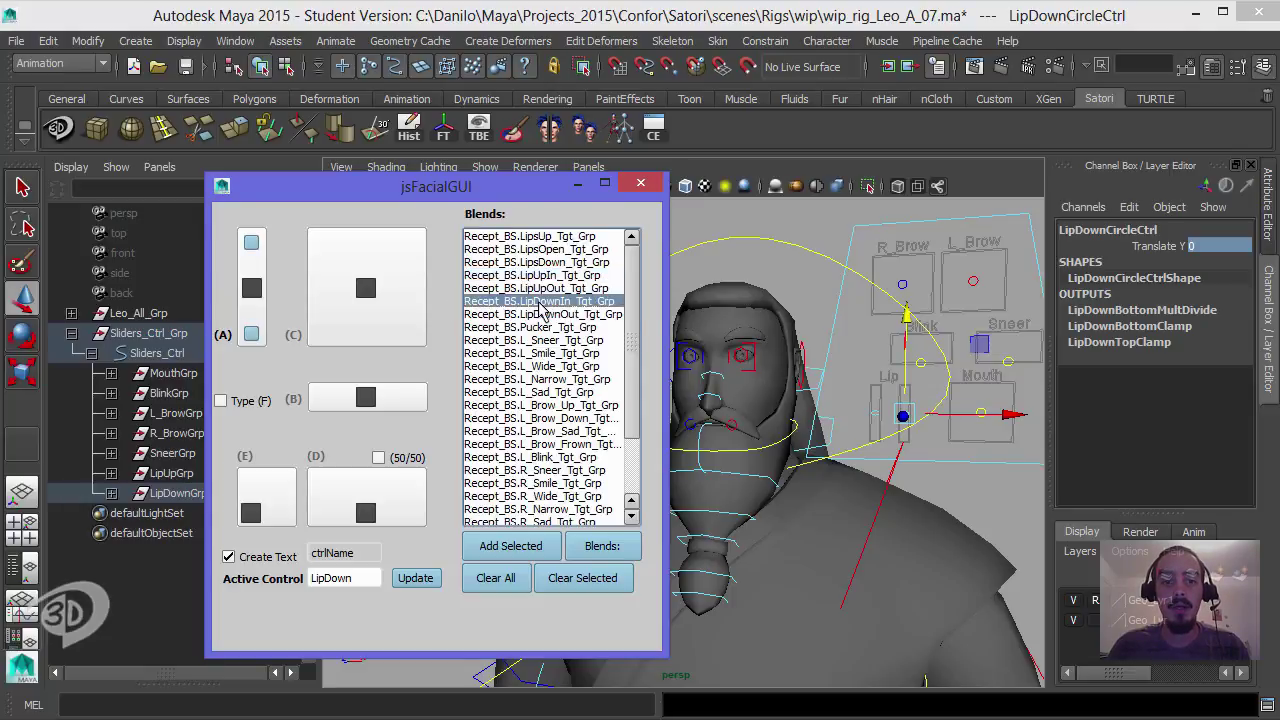
pyautogui.click(250, 245)
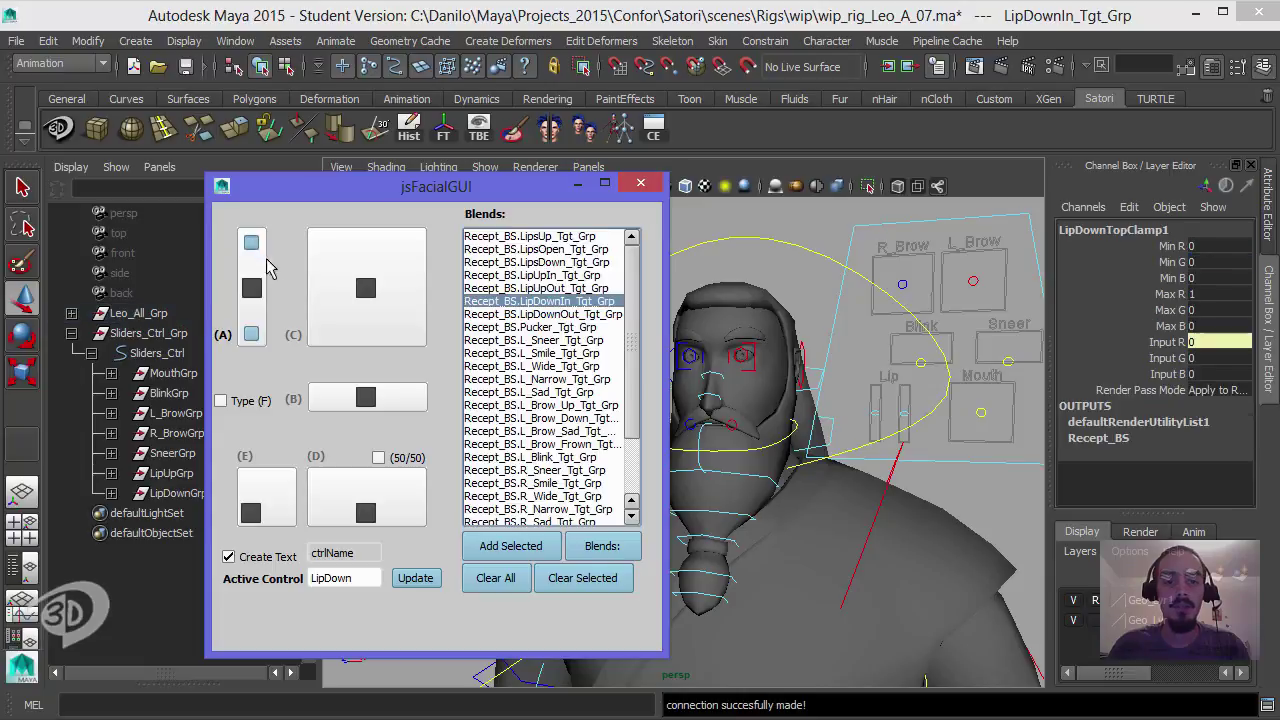
pyautogui.click(546, 314)
pyautogui.click(250, 338)
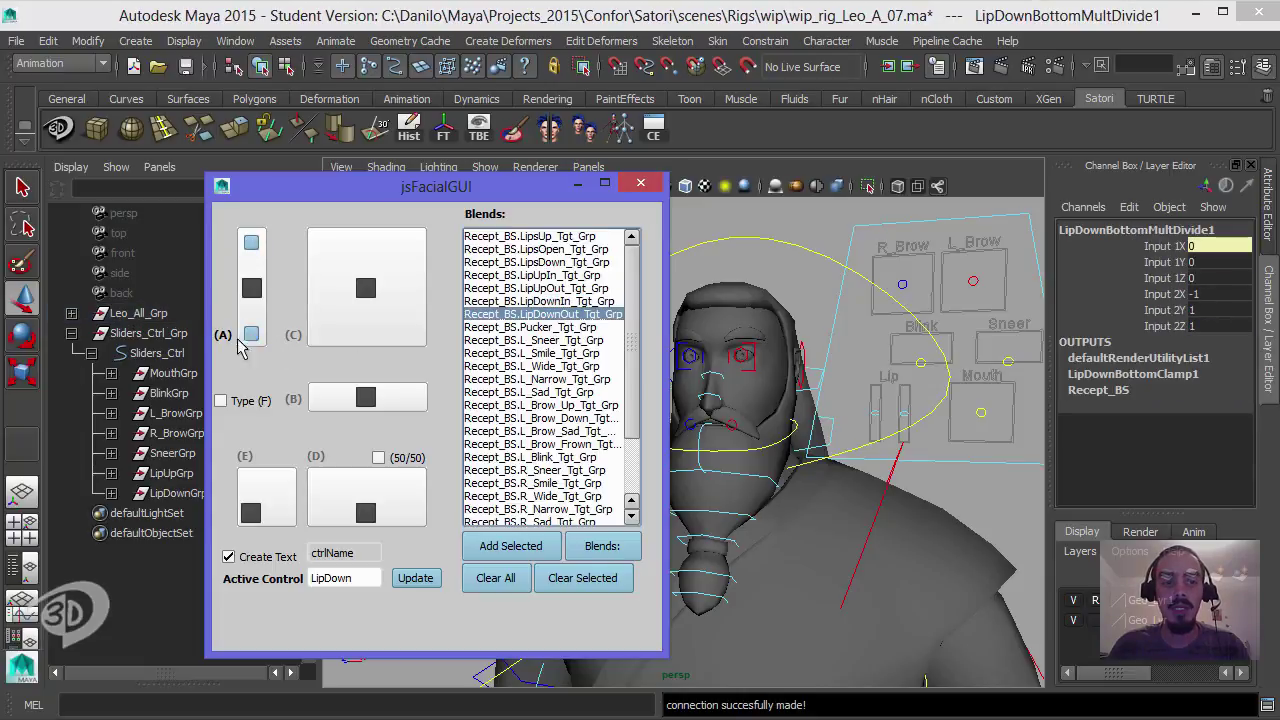
# Step: Test the LipDown slider by moving its circle control along Y, and undo the movement
pyautogui.click(896, 412)
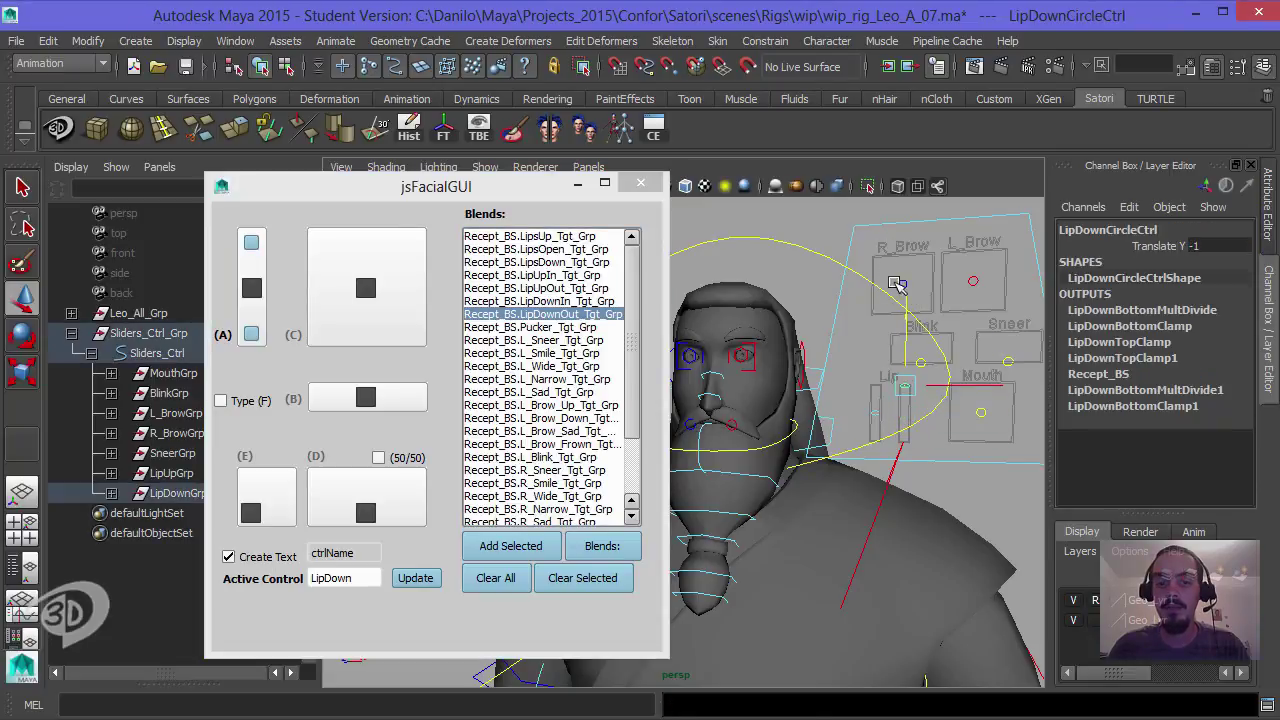
pyautogui.press('w')
pyautogui.hotkey('ctrl', 'z')
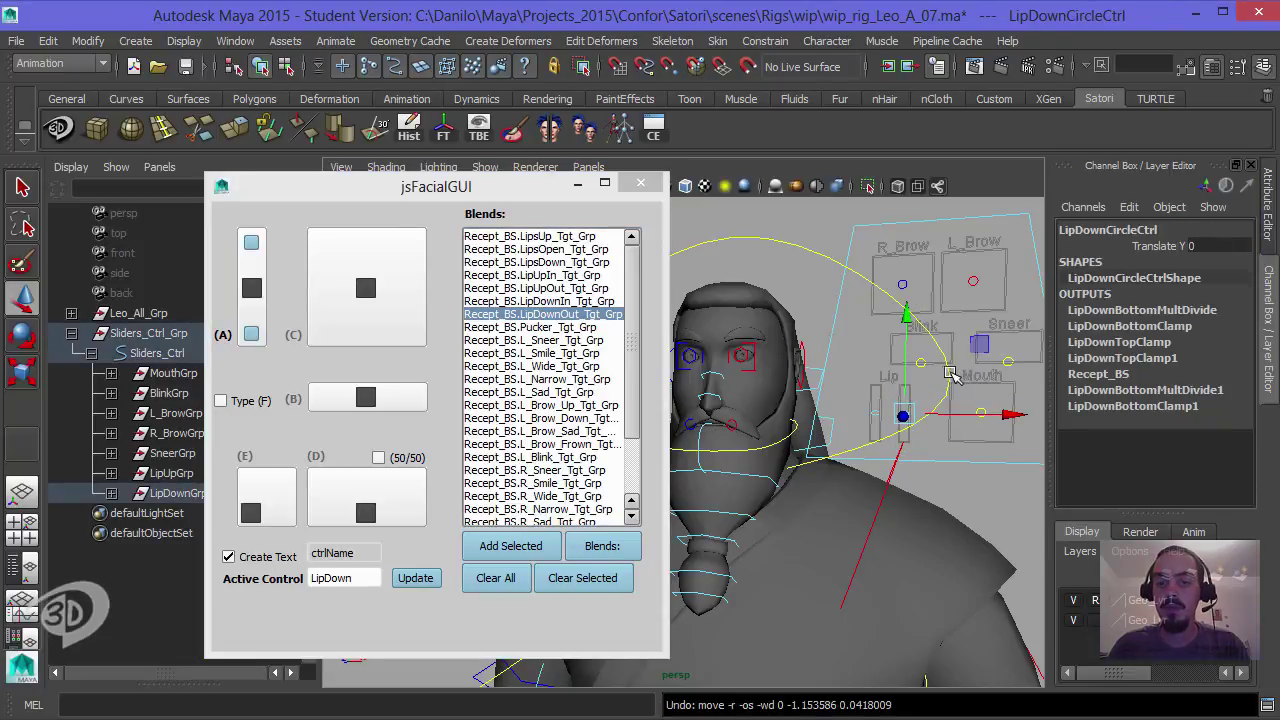
# Step: Make Mouth the active control and connect LipsUp_Tgt_Grp to its upward direction and LipsDown_Tgt_Grp to its downward direction
pyautogui.click(979, 412)
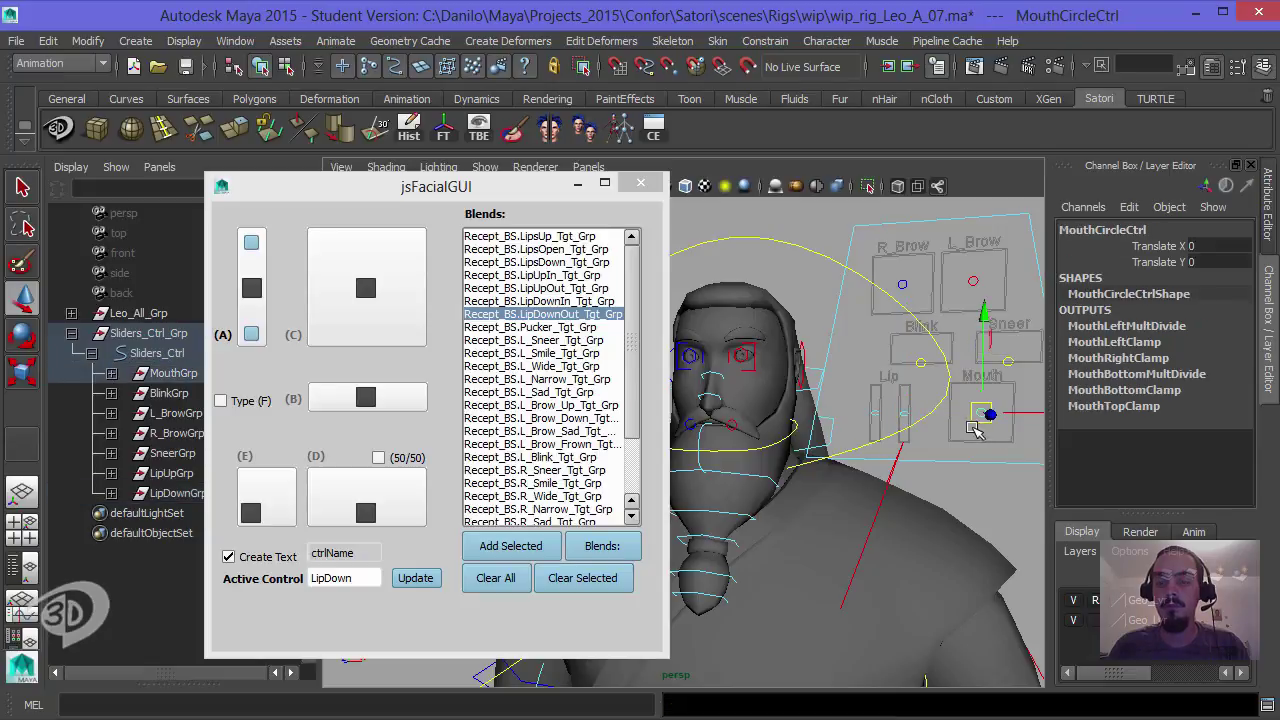
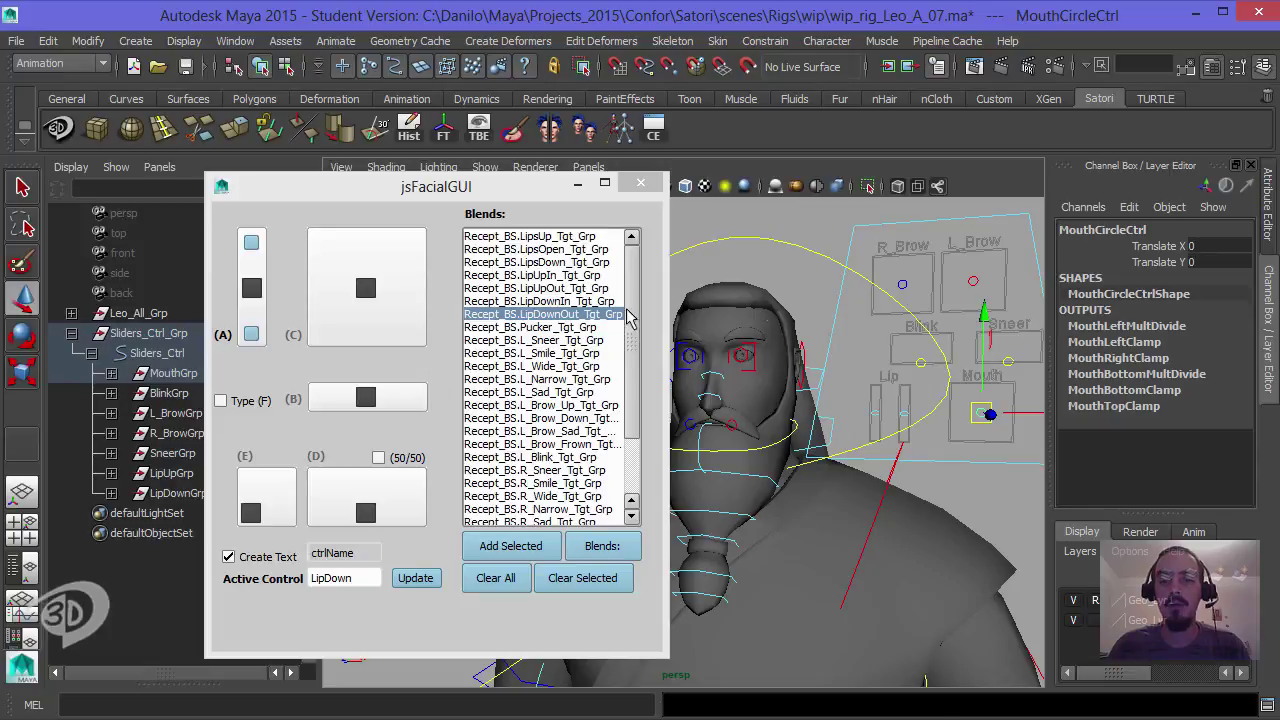
pyautogui.click(415, 585)
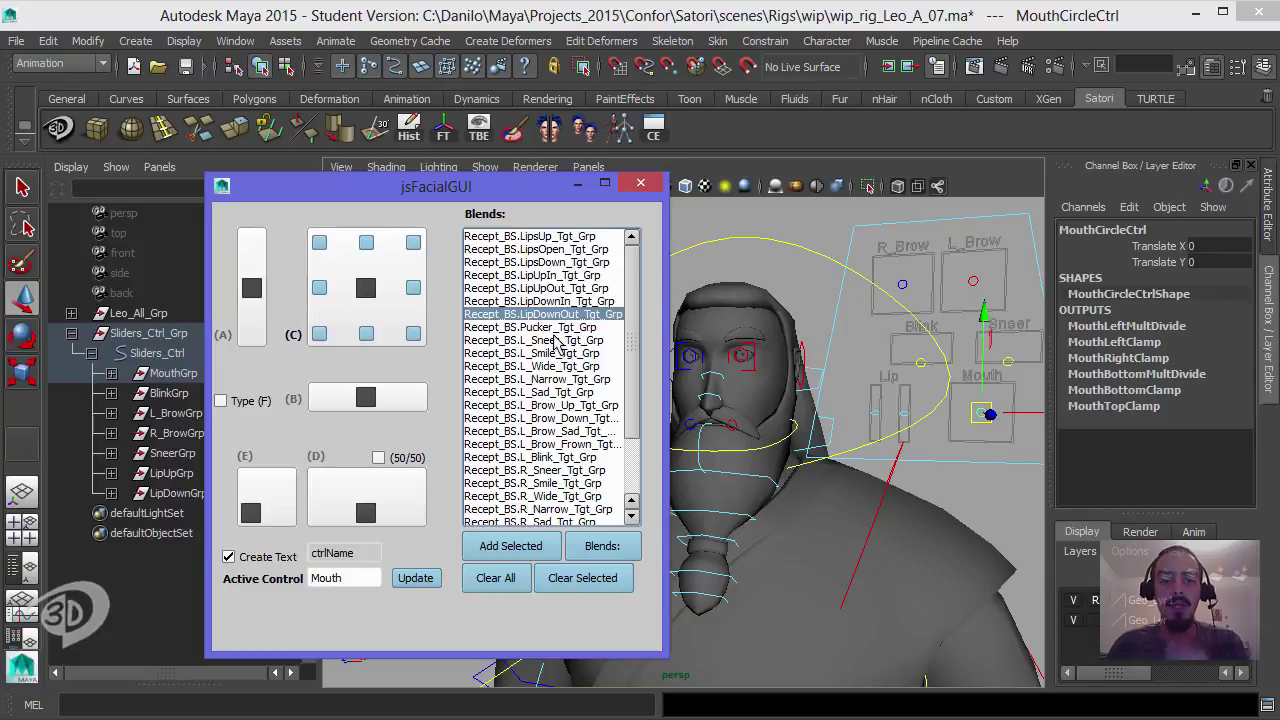
pyautogui.click(530, 236)
pyautogui.click(366, 243)
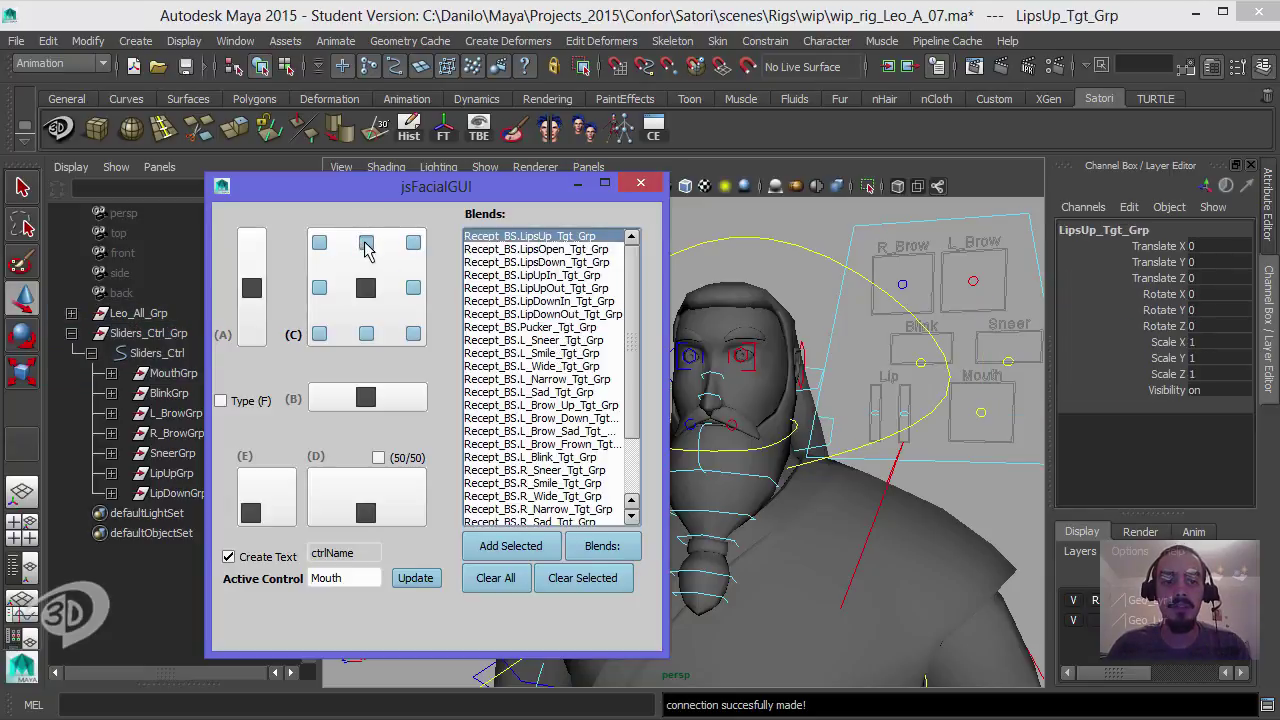
pyautogui.click(540, 262)
pyautogui.click(366, 335)
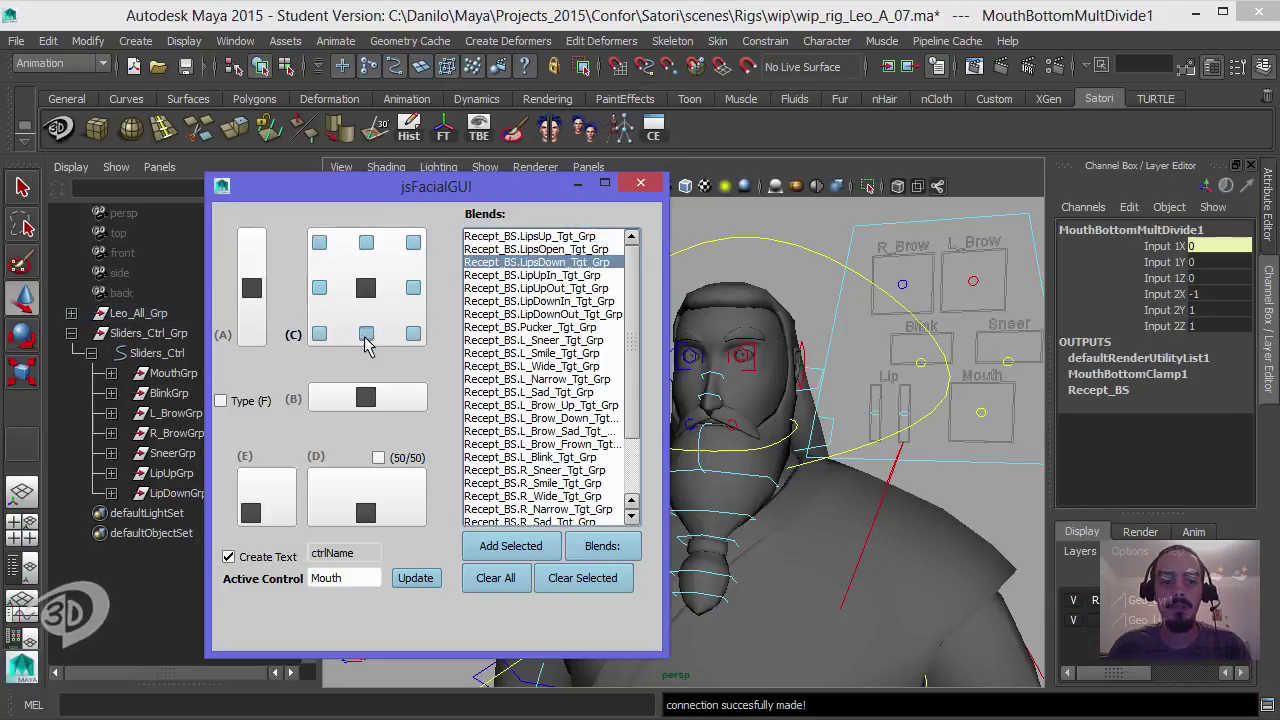
# Step: Connect LipsOpen_Tgt_Grp to the Mouth control's leftward direction and Pucker_Tgt_Grp to its rightward direction
pyautogui.click(550, 250)
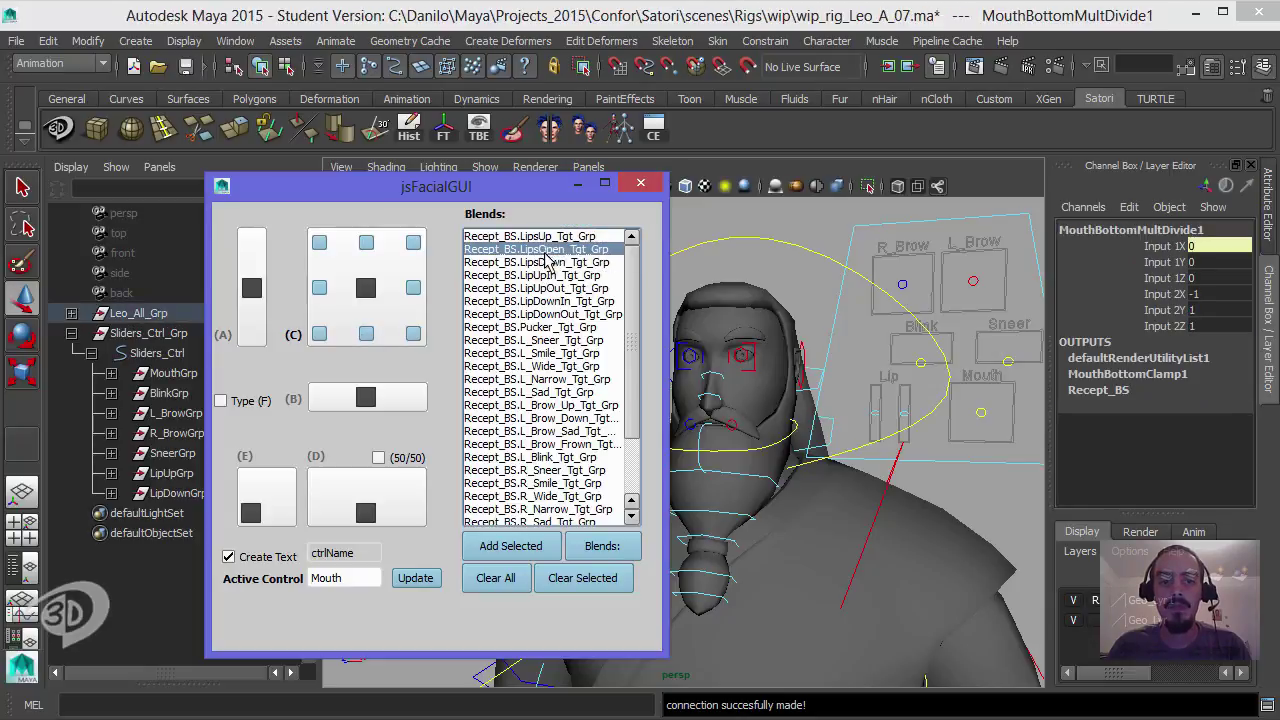
pyautogui.click(319, 289)
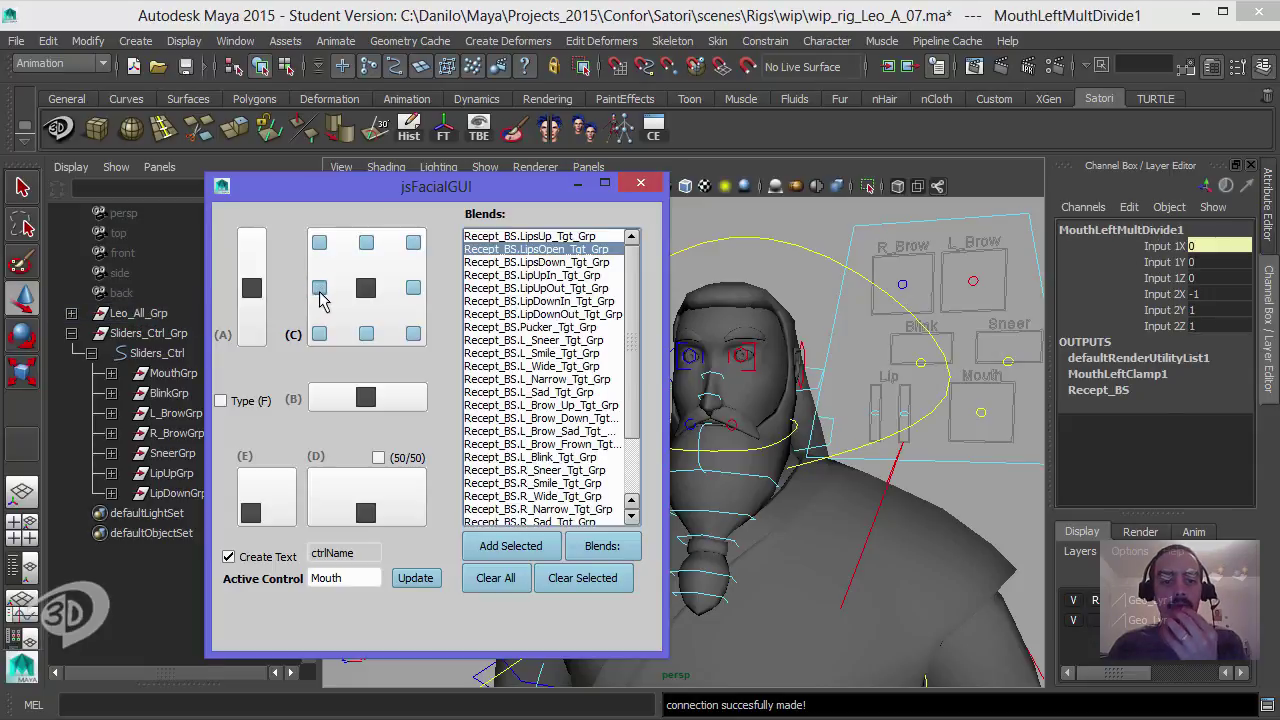
pyautogui.click(551, 328)
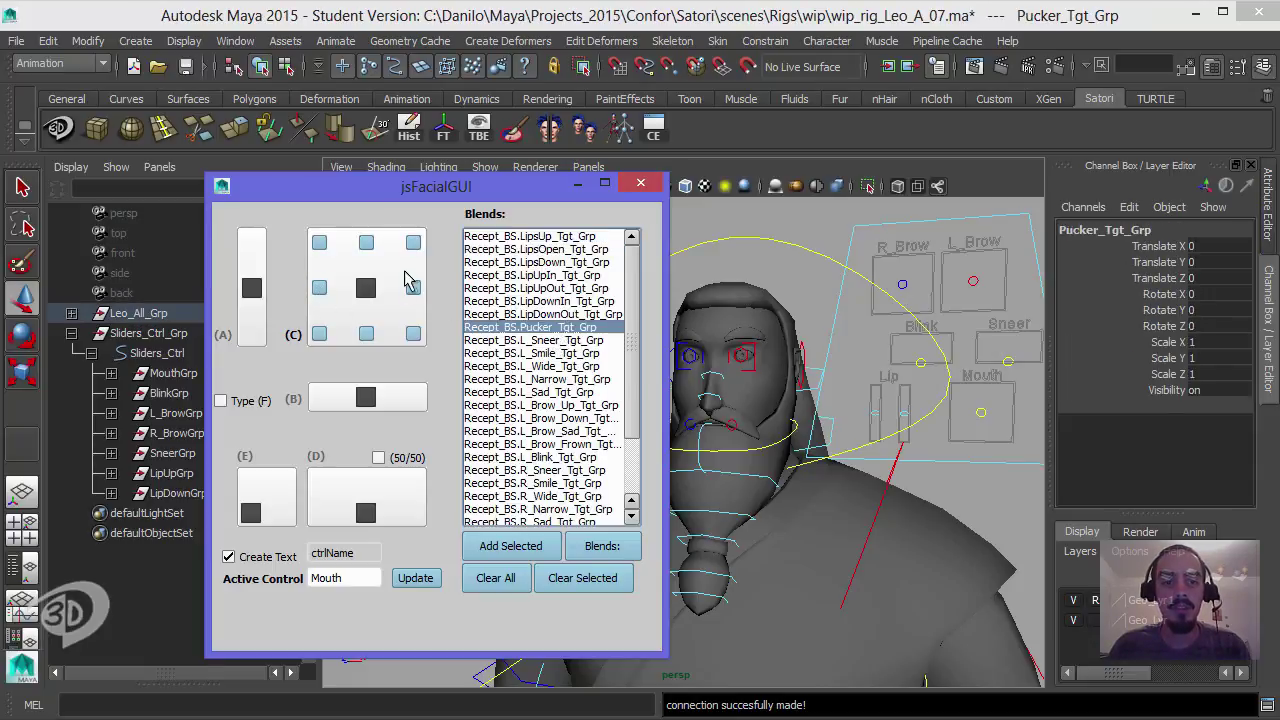
pyautogui.click(413, 289)
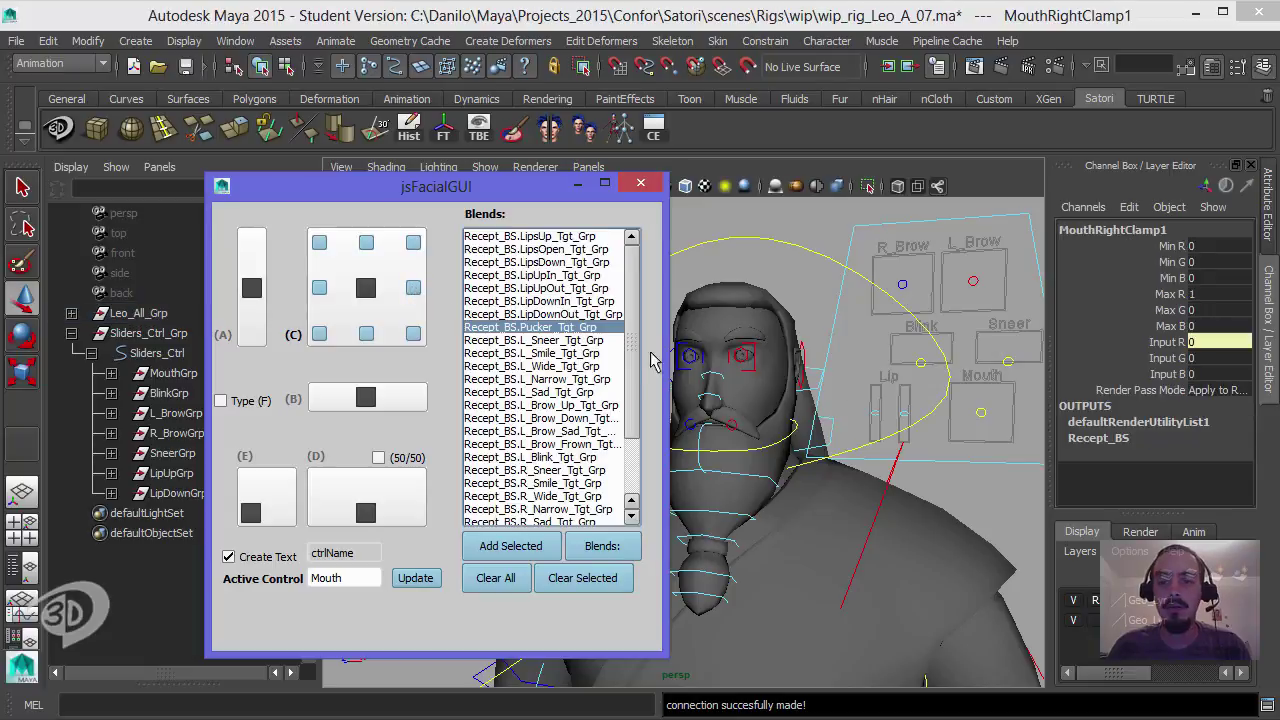
# Step: Test the Mouth slider by moving its circle control inside the frame, and reset its Translate X and Y to 0
pyautogui.click(981, 408)
pyautogui.moveTo(985, 308); pyautogui.dragTo(990, 405)
pyautogui.moveTo(1200, 246); pyautogui.dragTo(1200, 262)
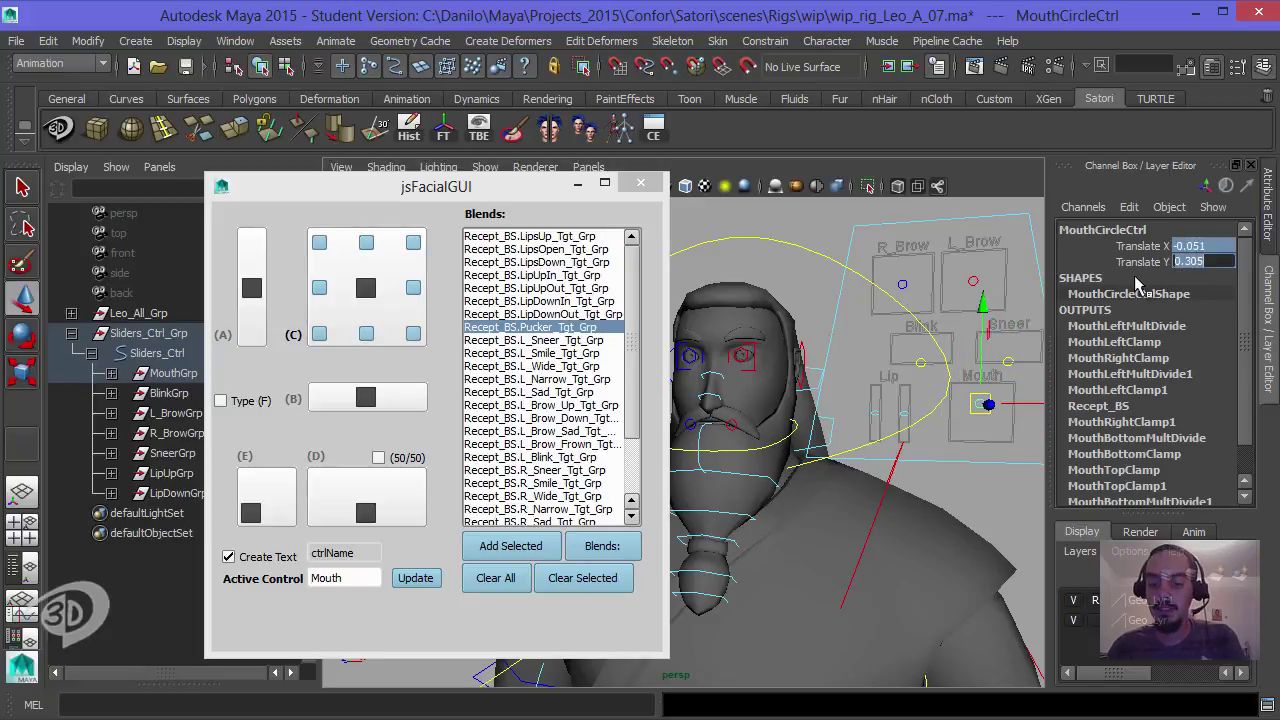
pyautogui.write('0')
pyautogui.press('Return')
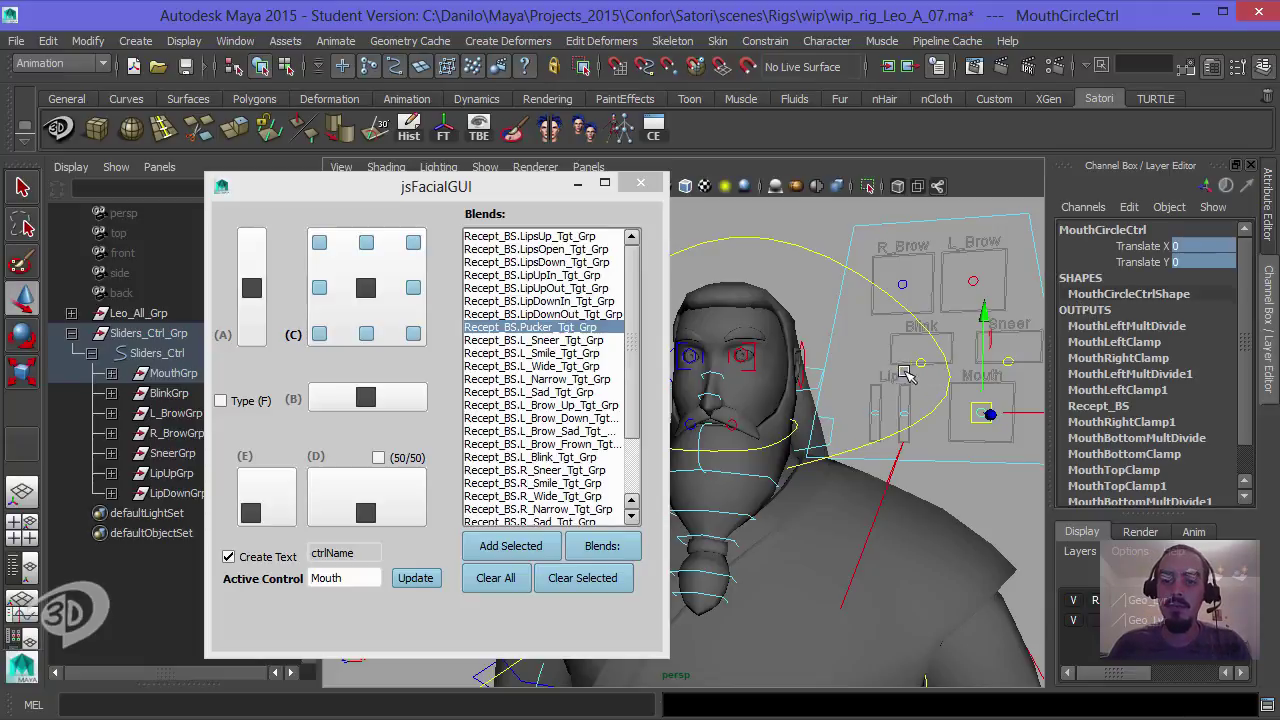
# Step: Make Sneer the active control and connect L_Sneer_Tgt_Grp to its upper-right corner and R_Sneer_Tgt_Grp to its upper-left corner
pyautogui.click(1005, 364)
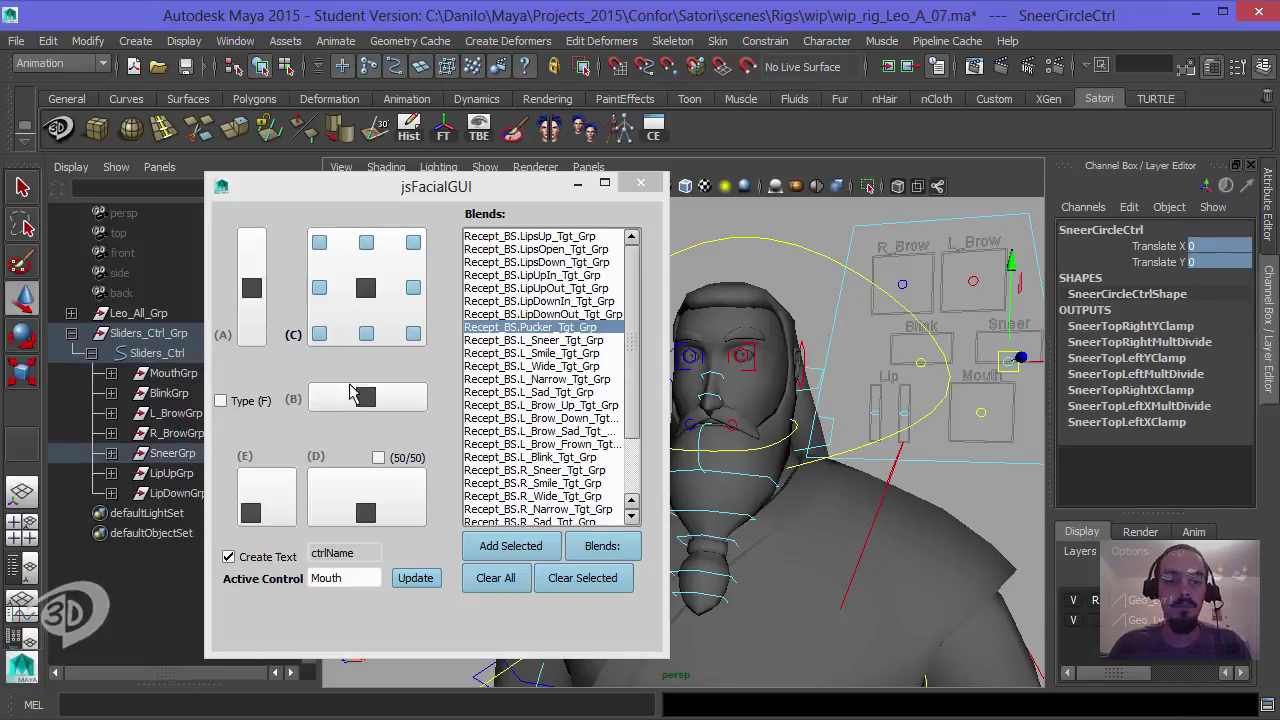
pyautogui.click(416, 580)
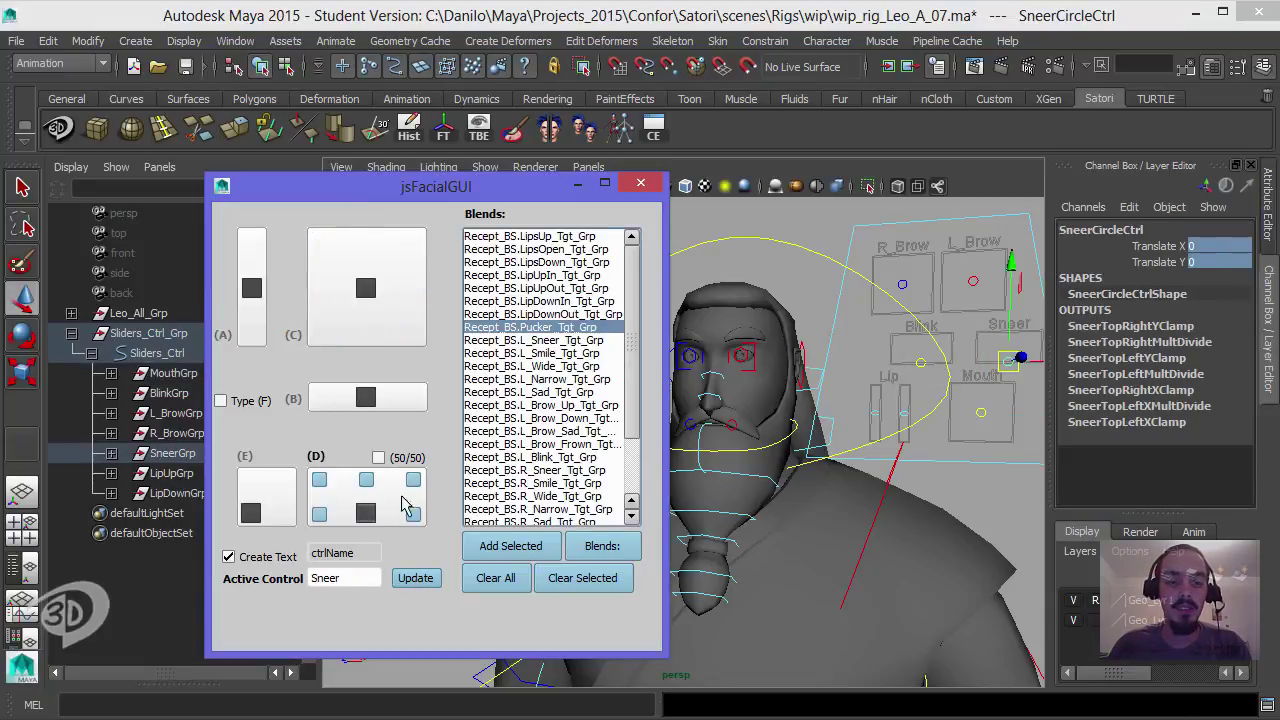
pyautogui.click(568, 341)
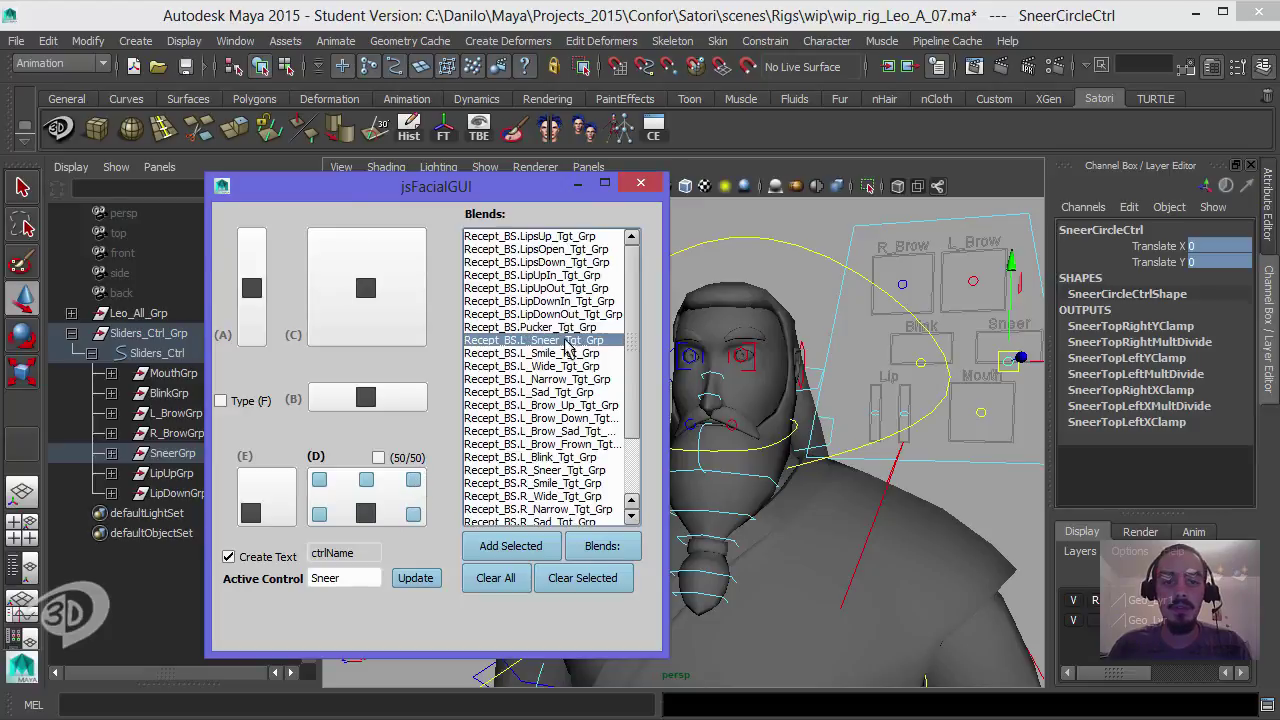
pyautogui.click(418, 483)
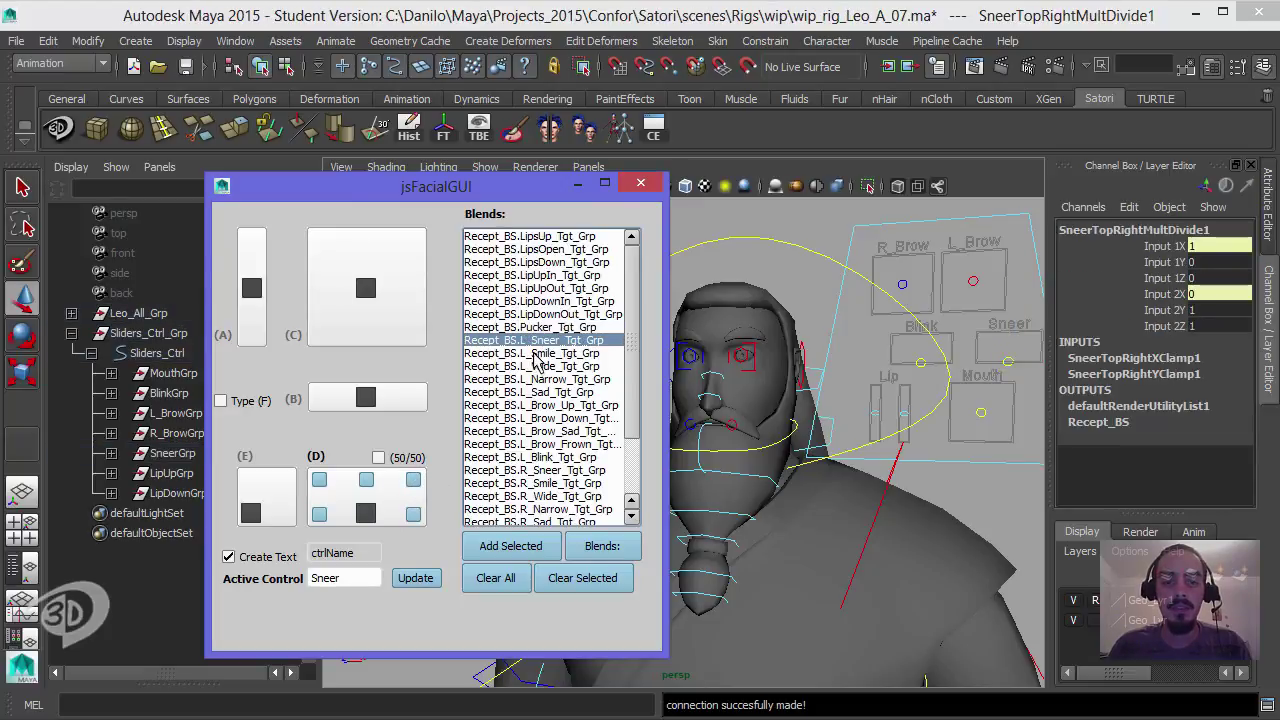
pyautogui.click(548, 470)
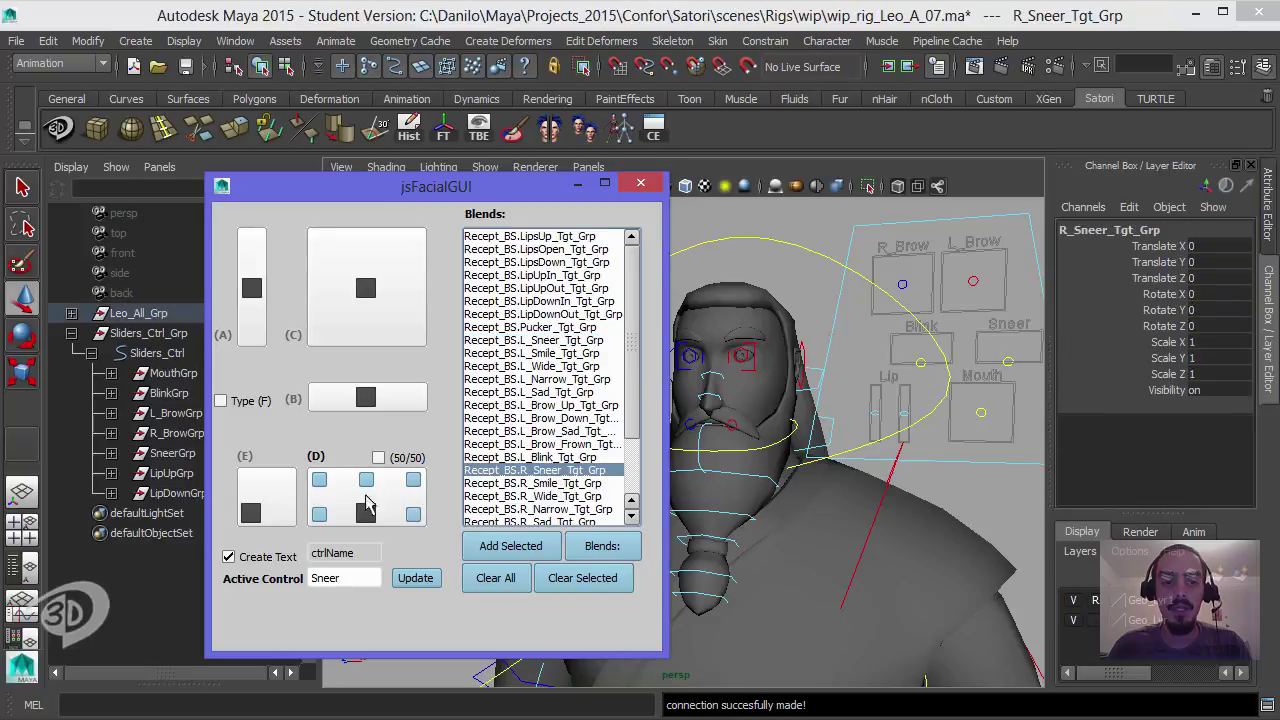
pyautogui.click(320, 481)
# Step: Test the Sneer slider by moving its circle control inside the frame, and reset its Translate X and Y to 0
pyautogui.click(978, 333)
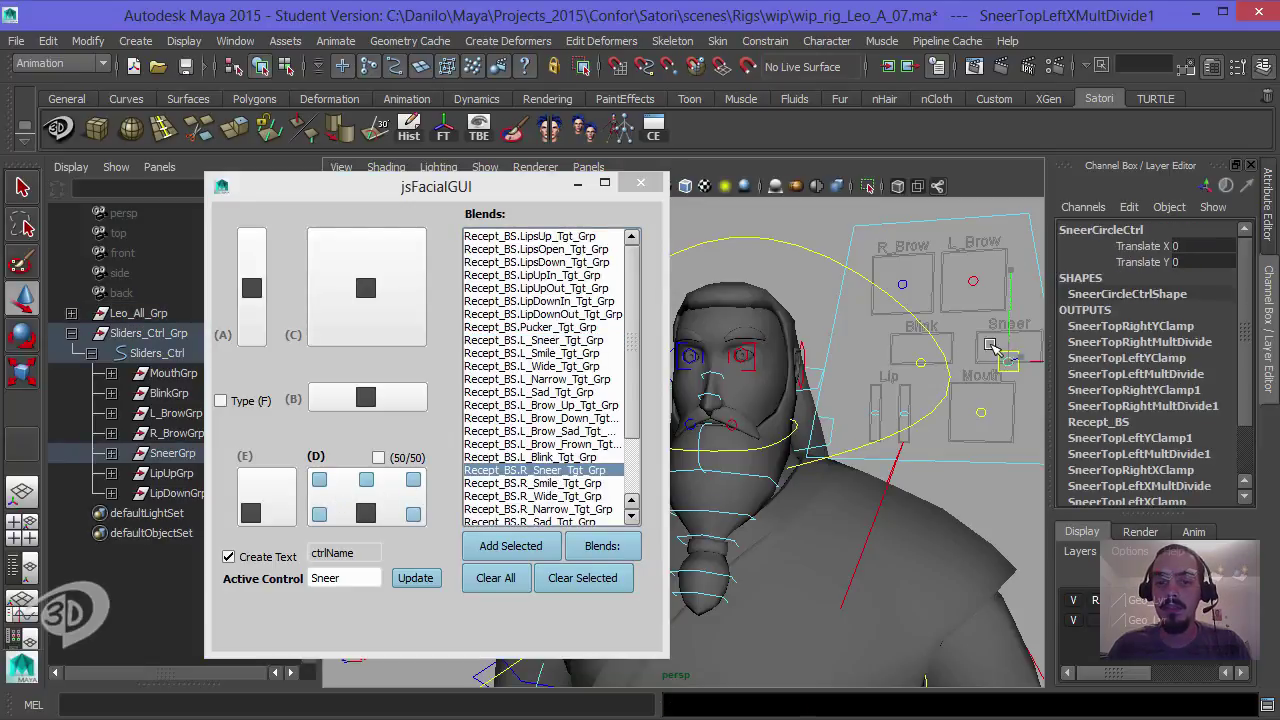
pyautogui.moveTo(1067, 302); pyautogui.dragTo(1009, 265)
pyautogui.moveTo(1202, 247); pyautogui.dragTo(1184, 262)
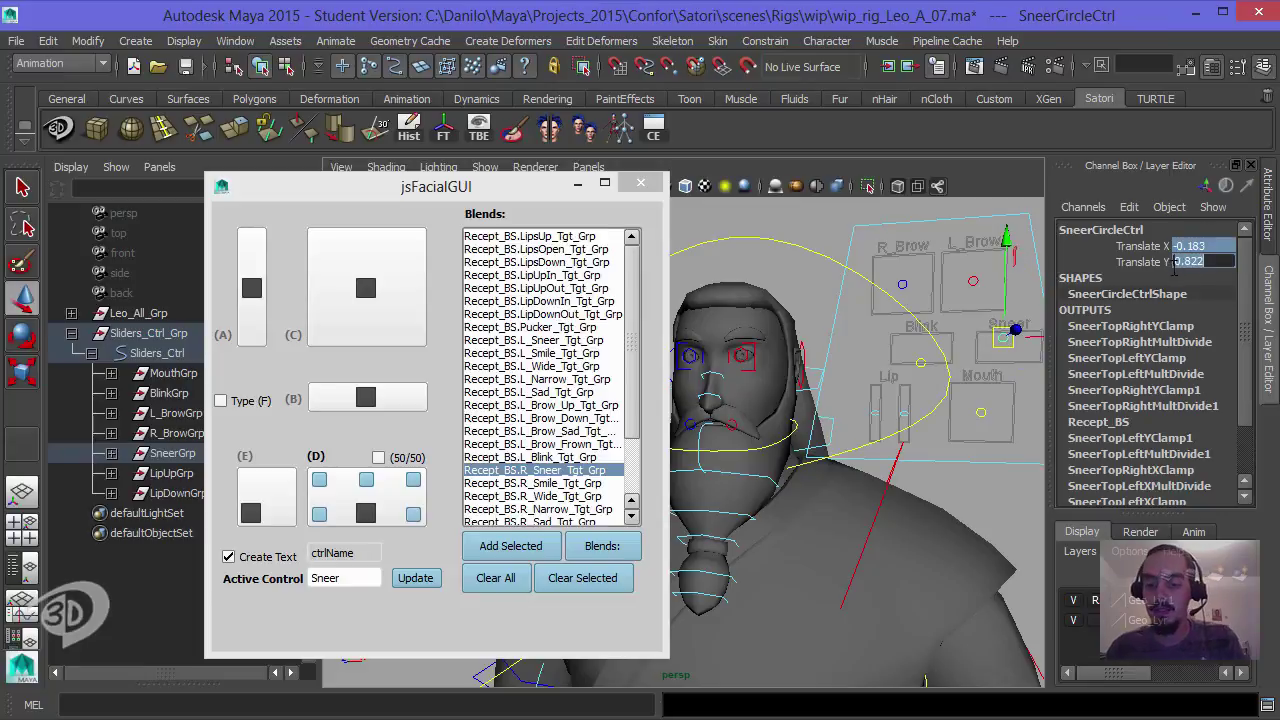
pyautogui.write('0')
pyautogui.press('Return')
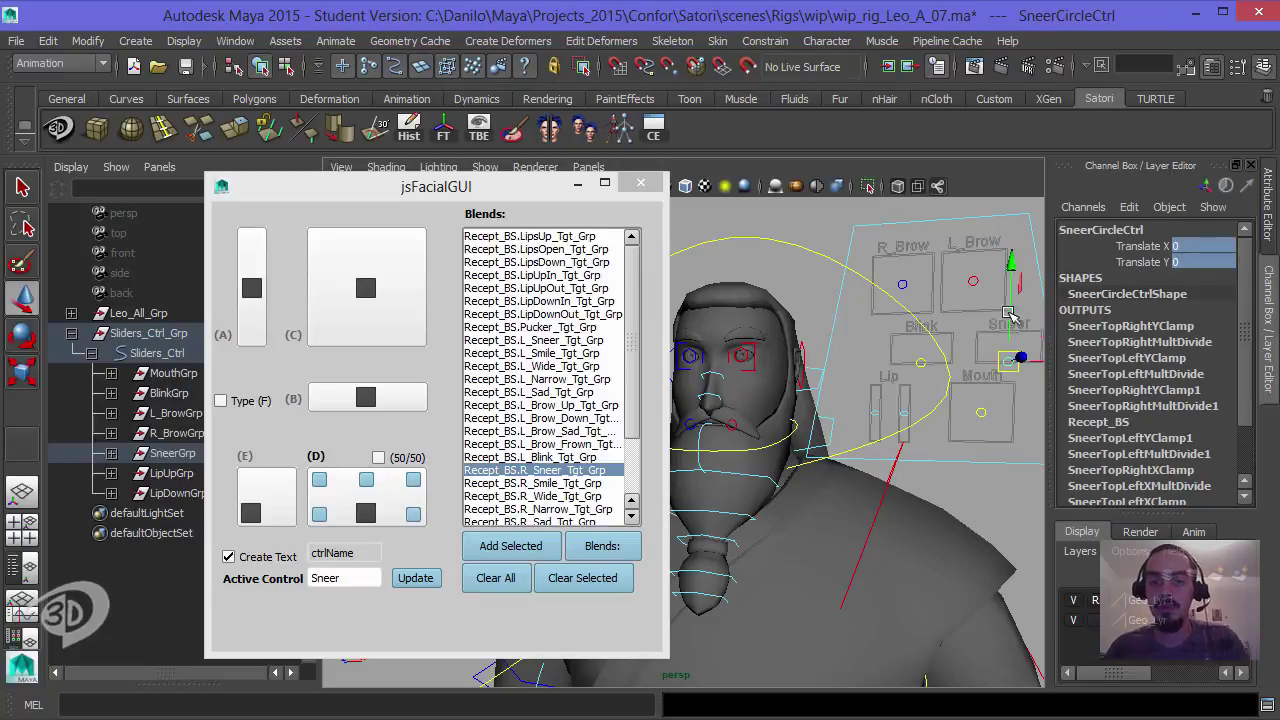
# Step: Make Blink the active control and connect L_Blink_Tgt_Grp to its upper-right corner and R_Blink_Tgt_Grp to its upper-left corner
pyautogui.click(921, 359)
pyautogui.click(412, 580)
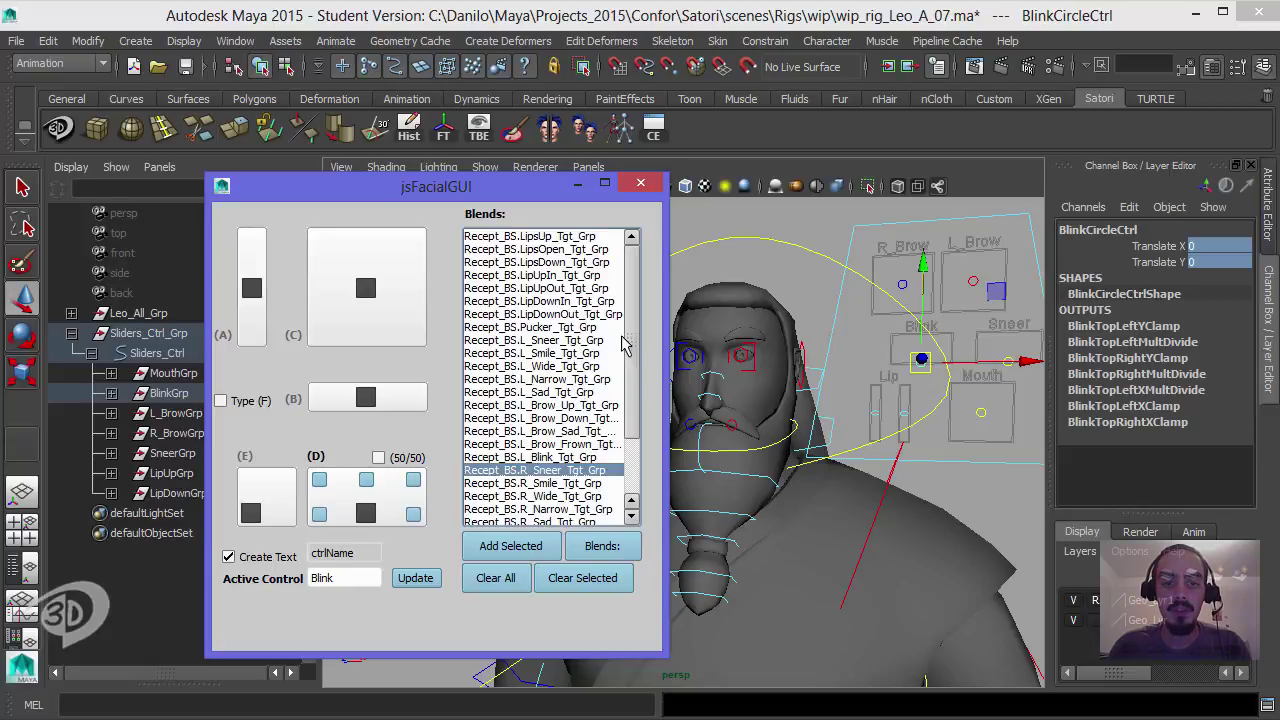
pyautogui.click(578, 457)
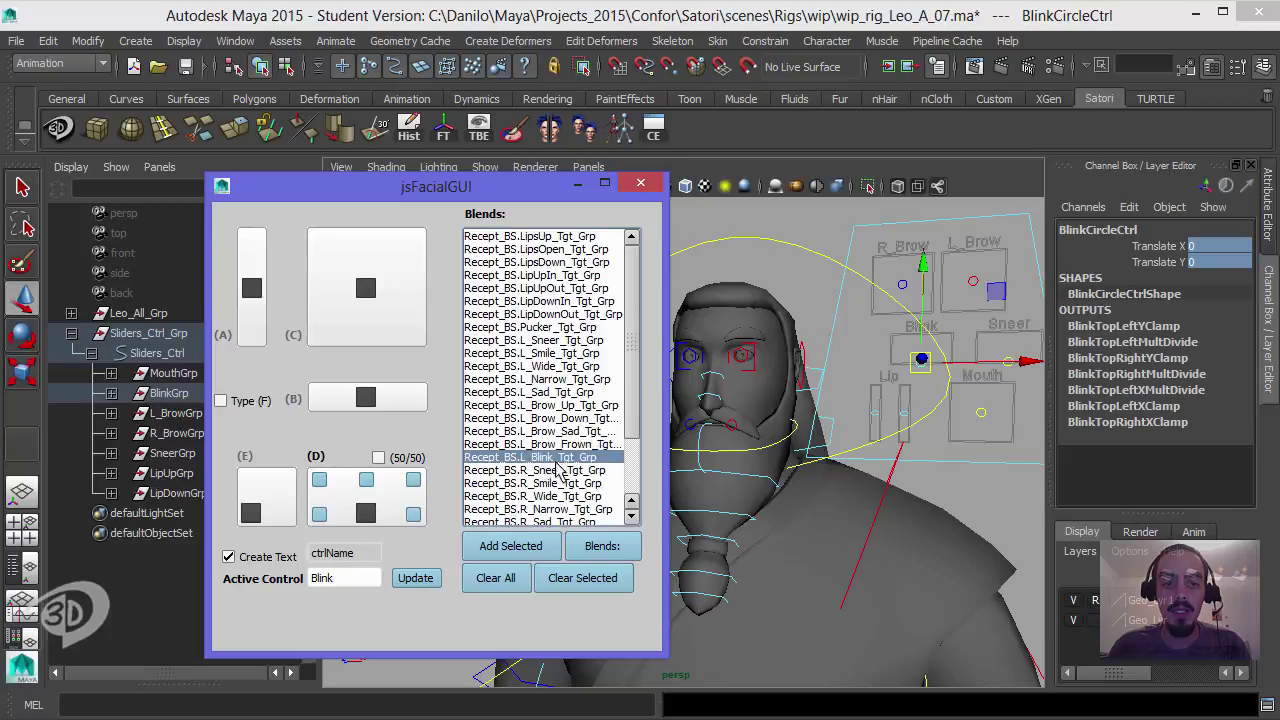
pyautogui.click(414, 483)
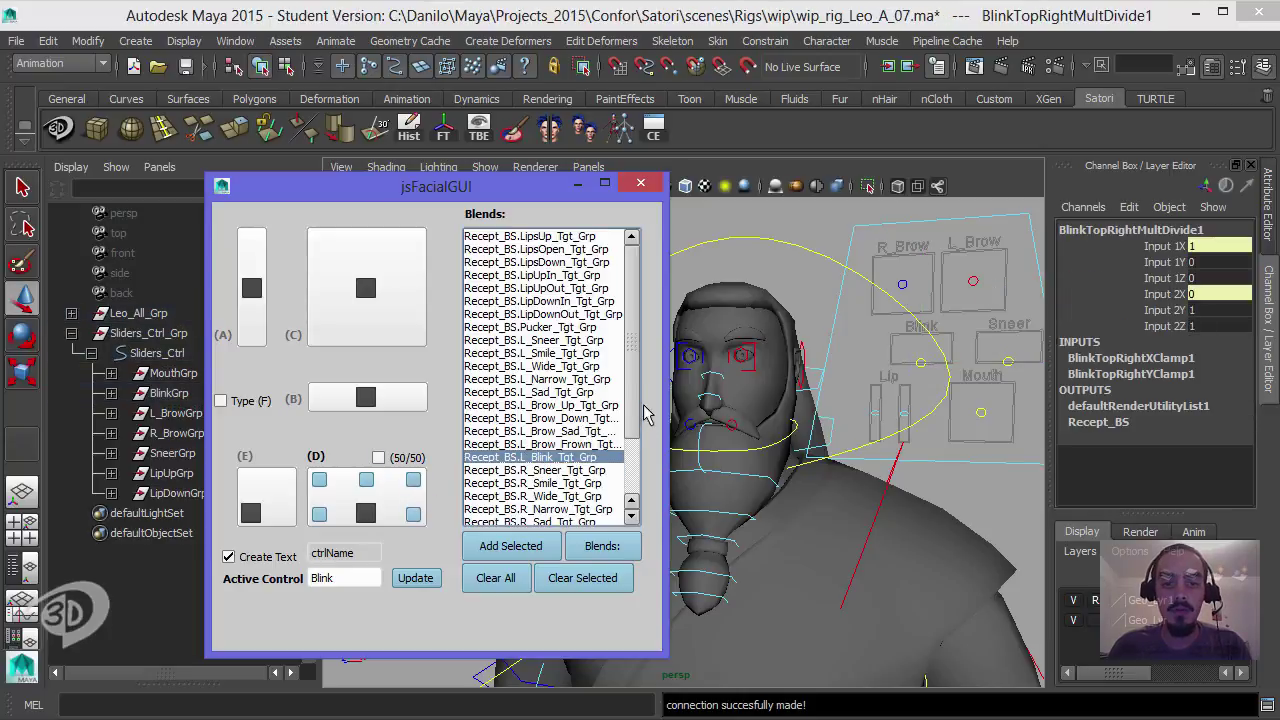
pyautogui.scroll(-2, 632, 410)
pyautogui.click(563, 510)
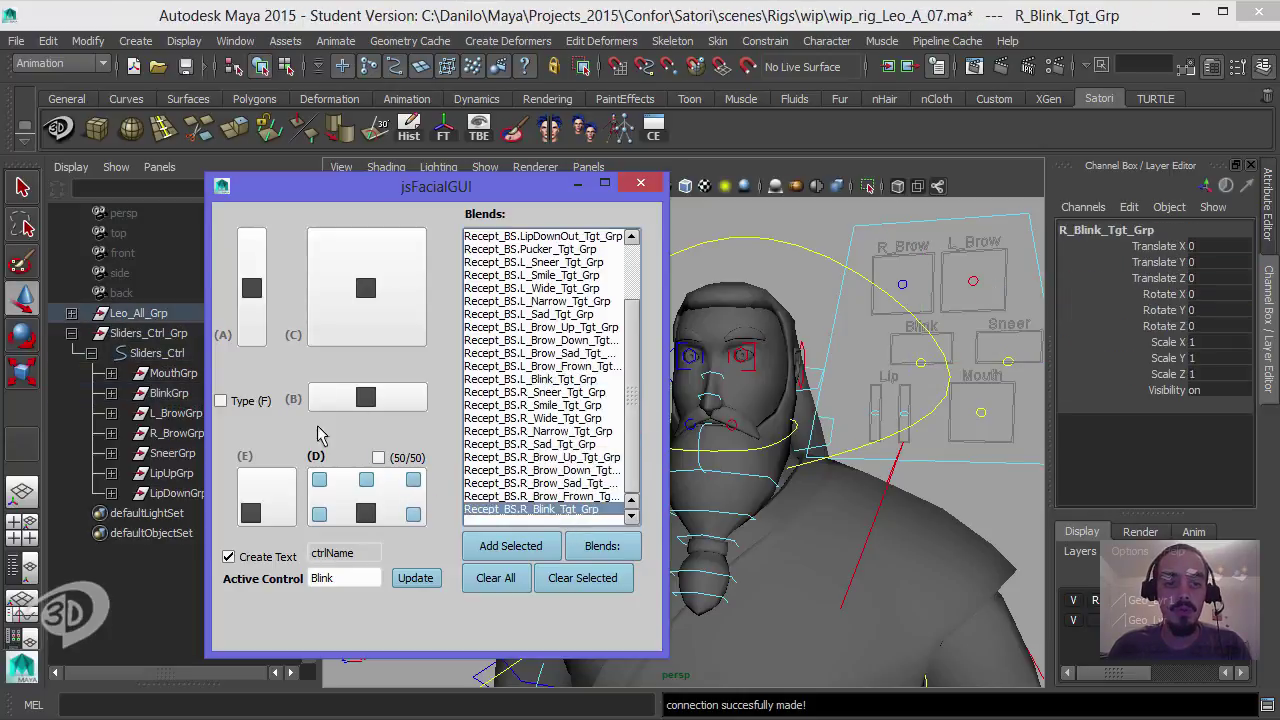
pyautogui.click(319, 480)
# Step: Test the Blink slider by moving its circle control inside the frame, and reset its Translate X and Y to 0
pyautogui.click(920, 360)
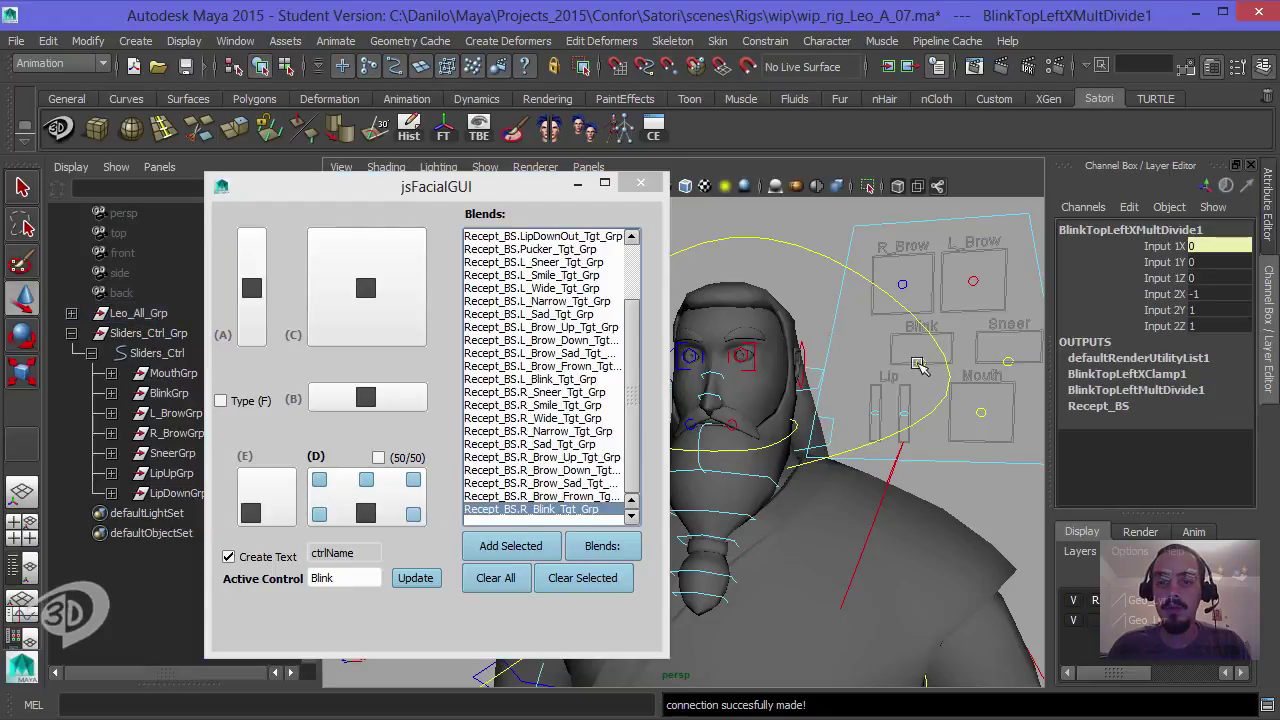
pyautogui.moveTo(909, 309)
pyautogui.mouseDown()
pyautogui.moveTo(897, 350)
pyautogui.moveTo(935, 303)
pyautogui.moveTo(926, 335)
pyautogui.moveTo(918, 327)
pyautogui.mouseUp()
pyautogui.moveTo(1190, 246); pyautogui.dragTo(1195, 263)
pyautogui.write('0')
pyautogui.press('Return')
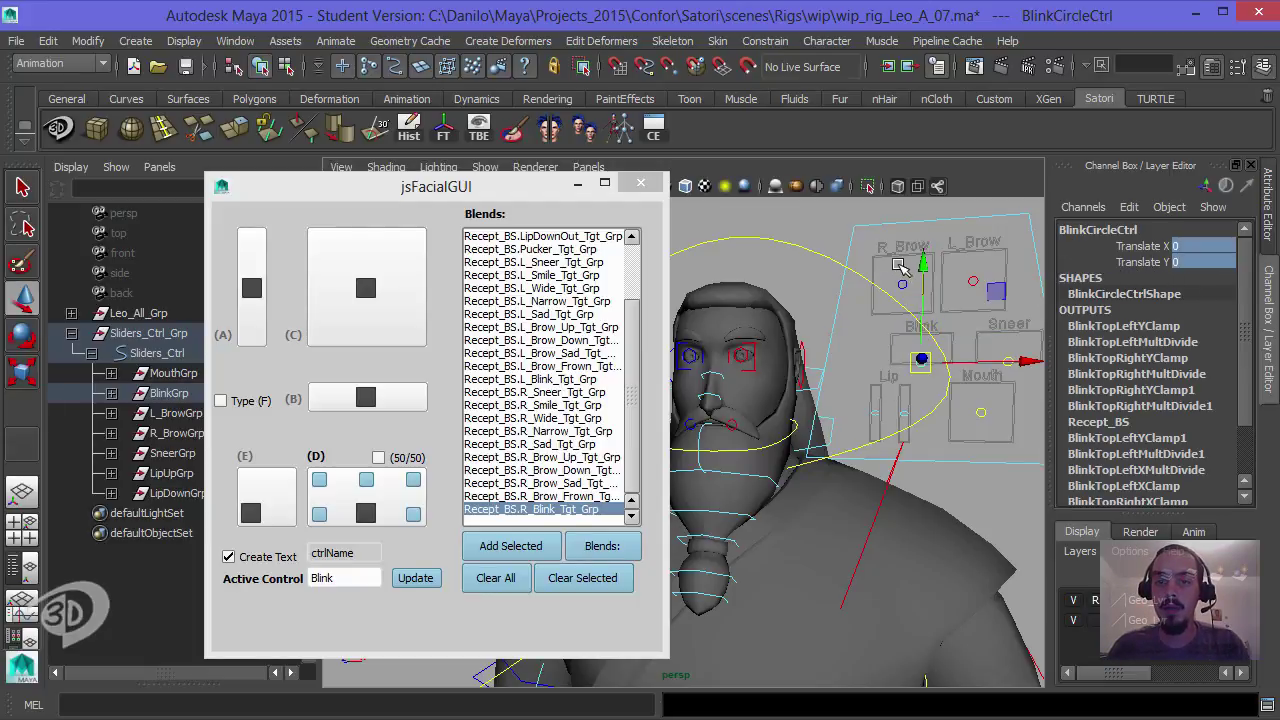
# Step: Make L_Brow the active control and connect L_Brow_Up_Tgt_Grp to its upward direction and L_Brow_Down_Tgt_Grp to its downward direction
pyautogui.click(973, 281)
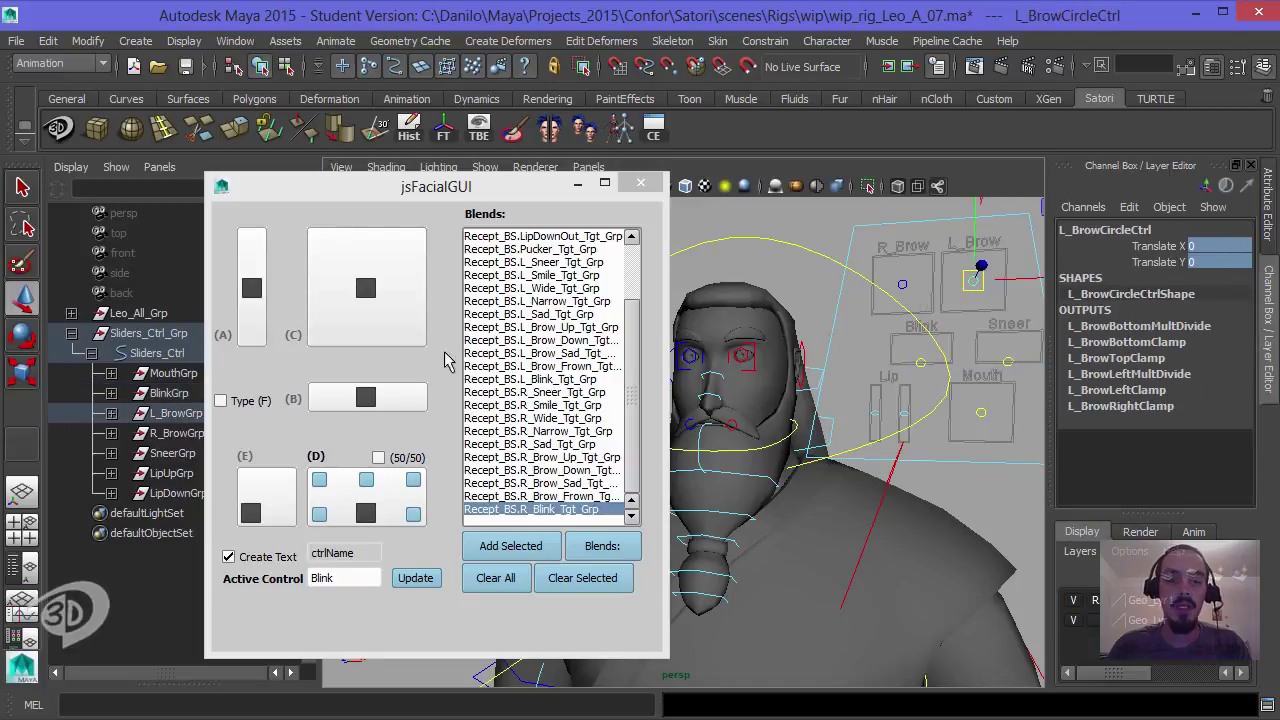
pyautogui.click(415, 578)
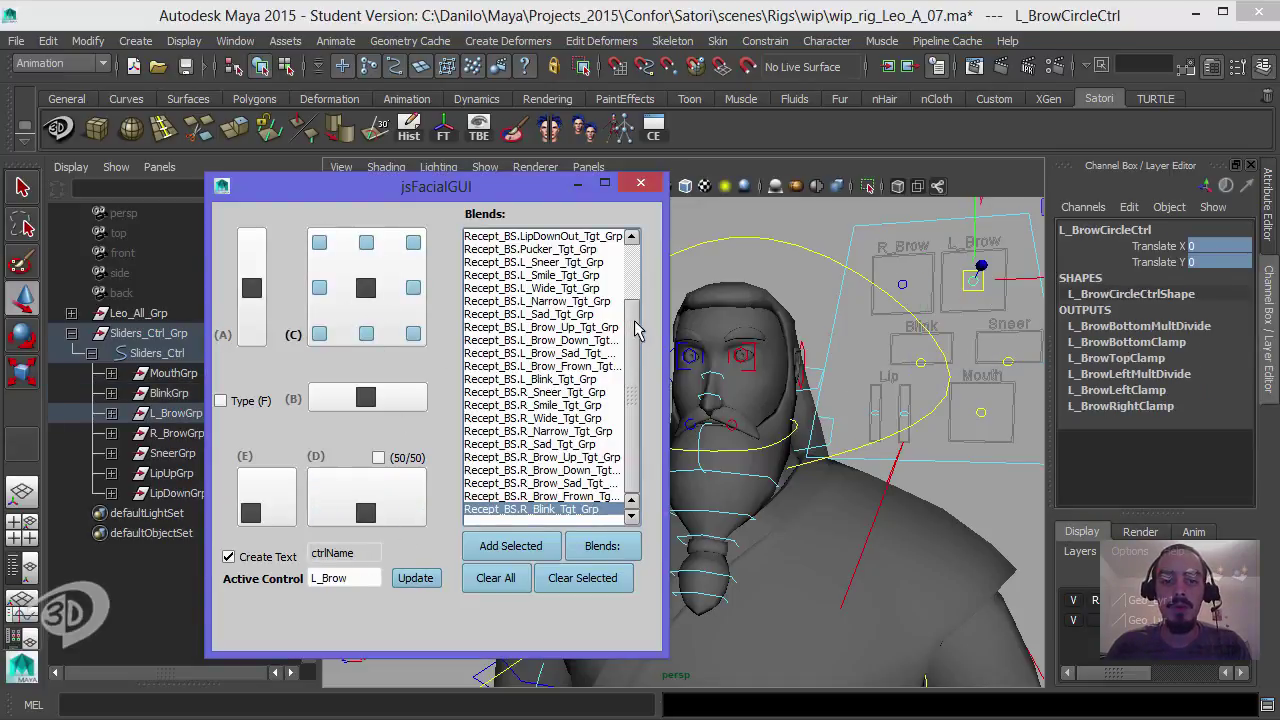
pyautogui.moveTo(634, 330); pyautogui.dragTo(634, 251)
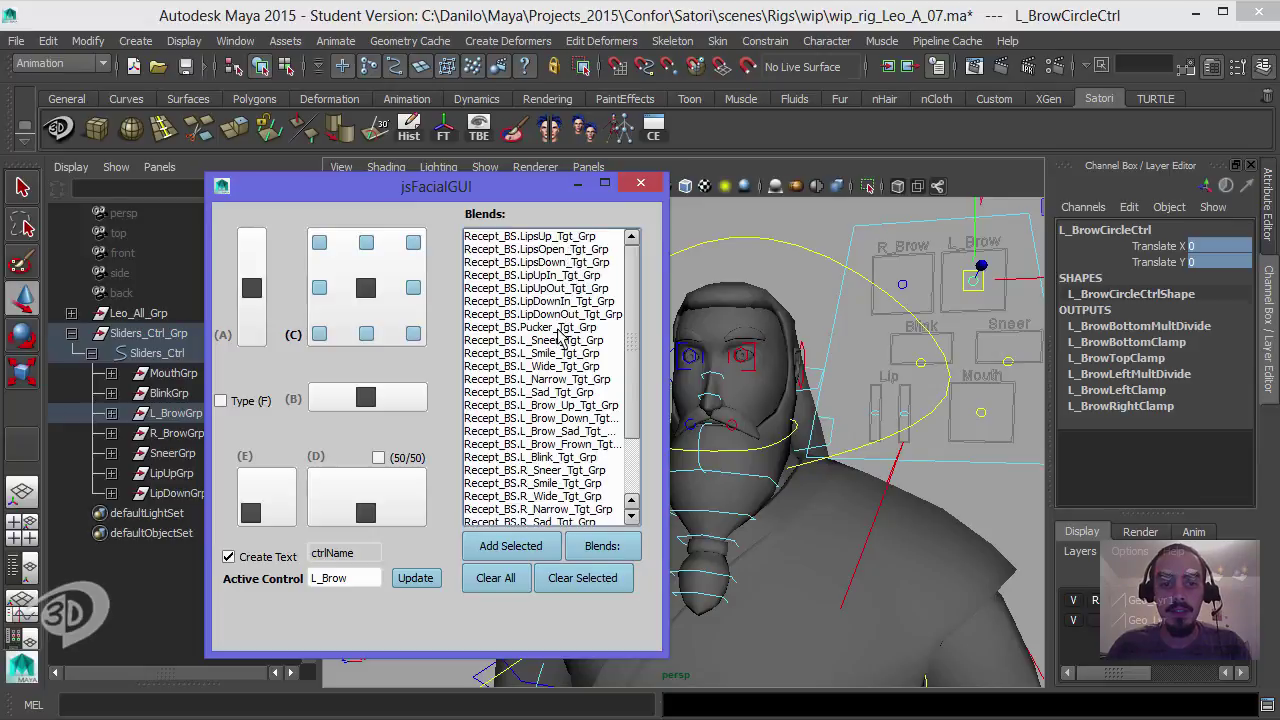
pyautogui.click(555, 405)
pyautogui.click(367, 245)
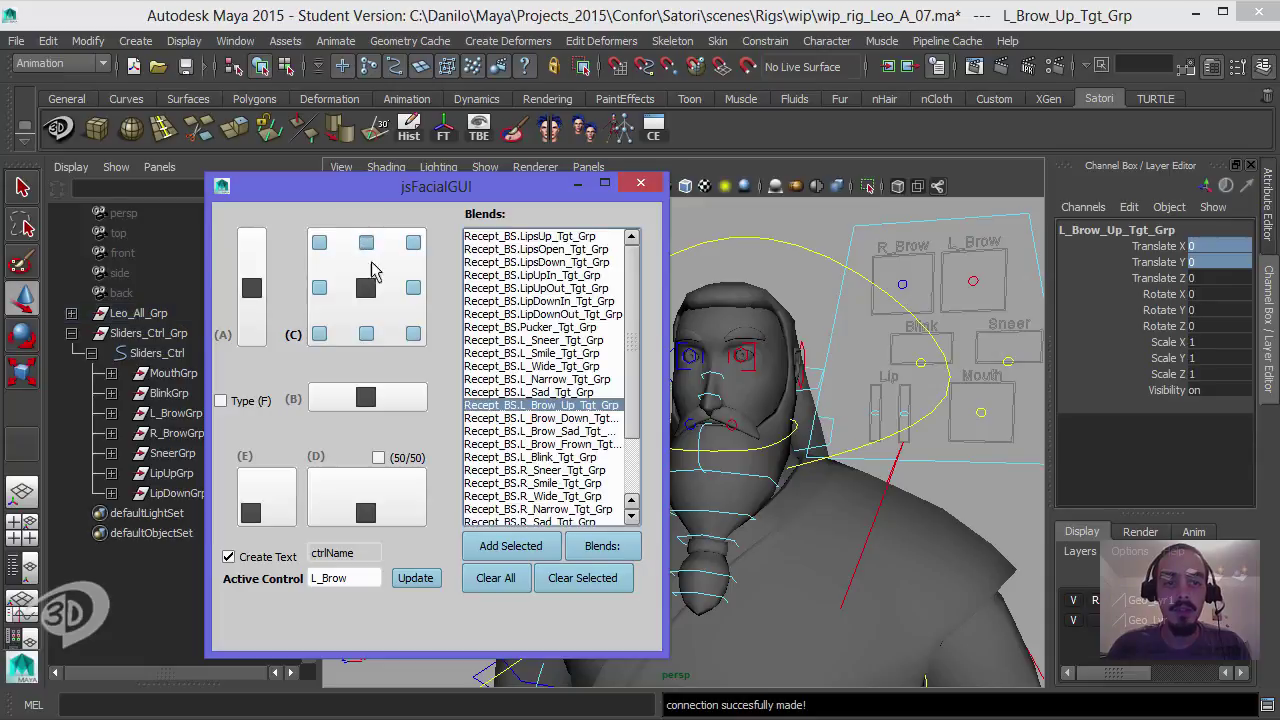
pyautogui.click(562, 418)
pyautogui.click(366, 333)
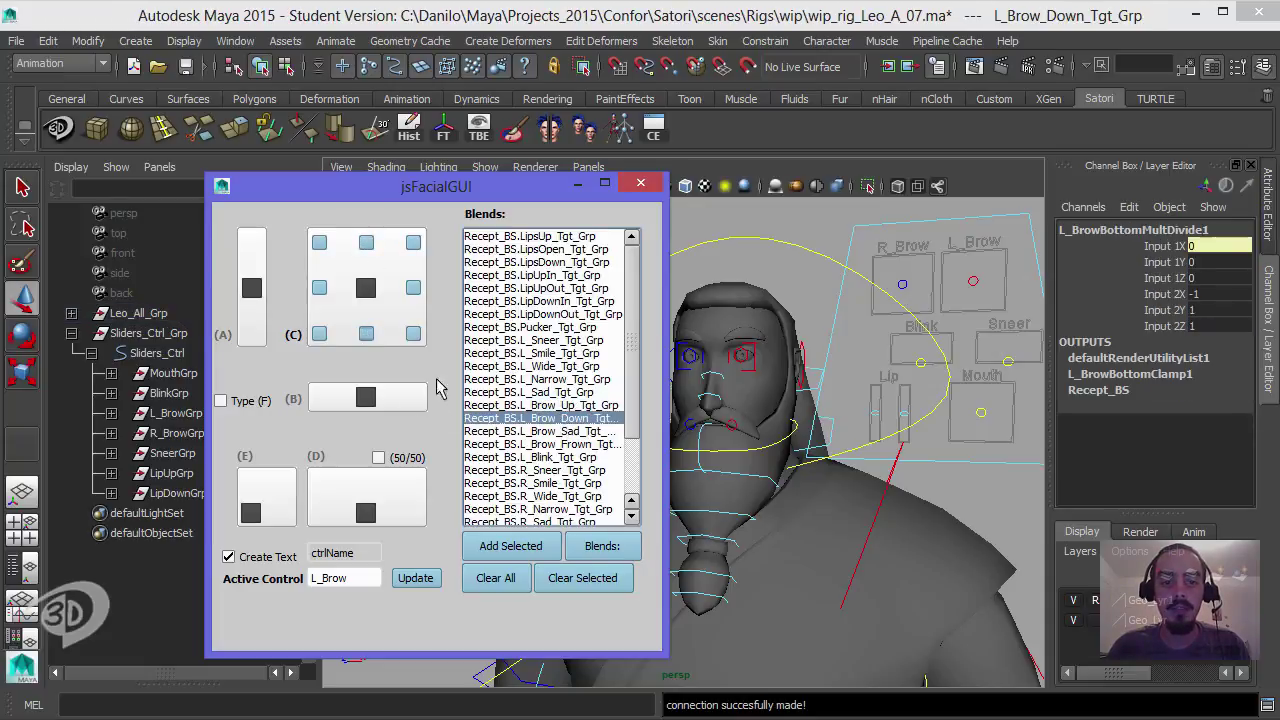
# Step: Try connecting L_Brow_Sad_Tgt_Grp to the L_Brow control's leftward direction, and undo the connection
pyautogui.click(558, 431)
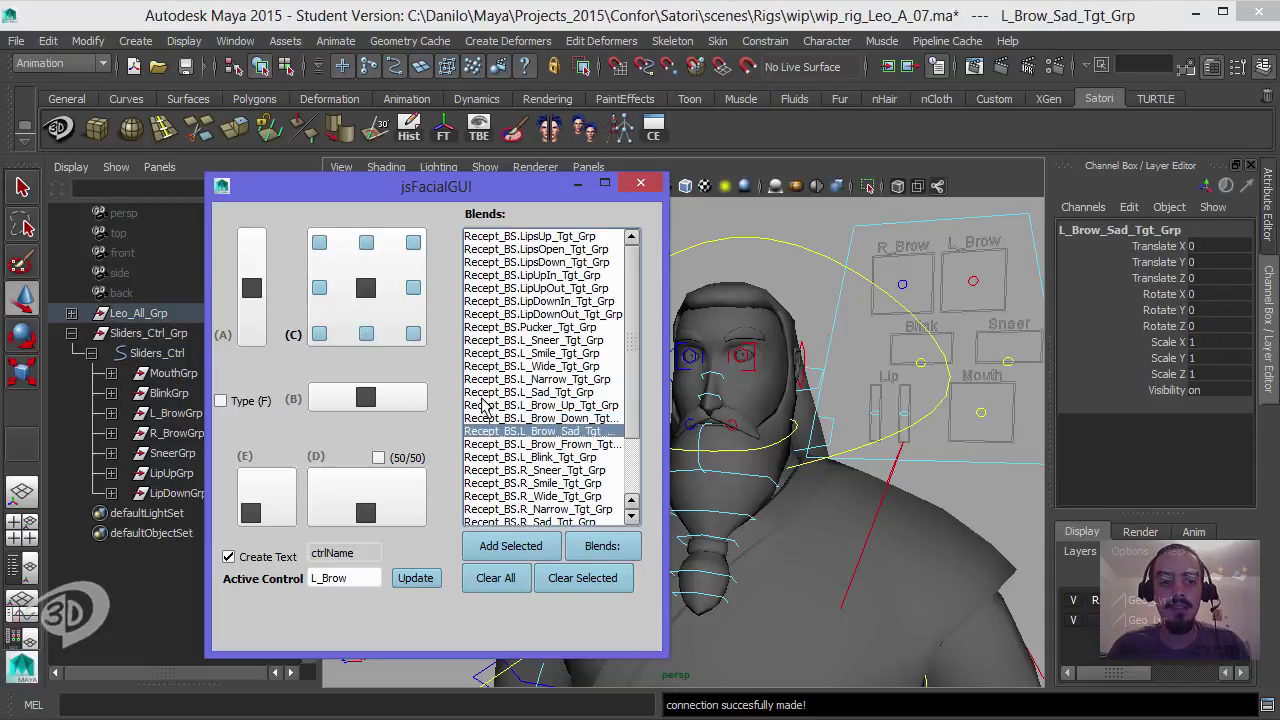
pyautogui.click(319, 288)
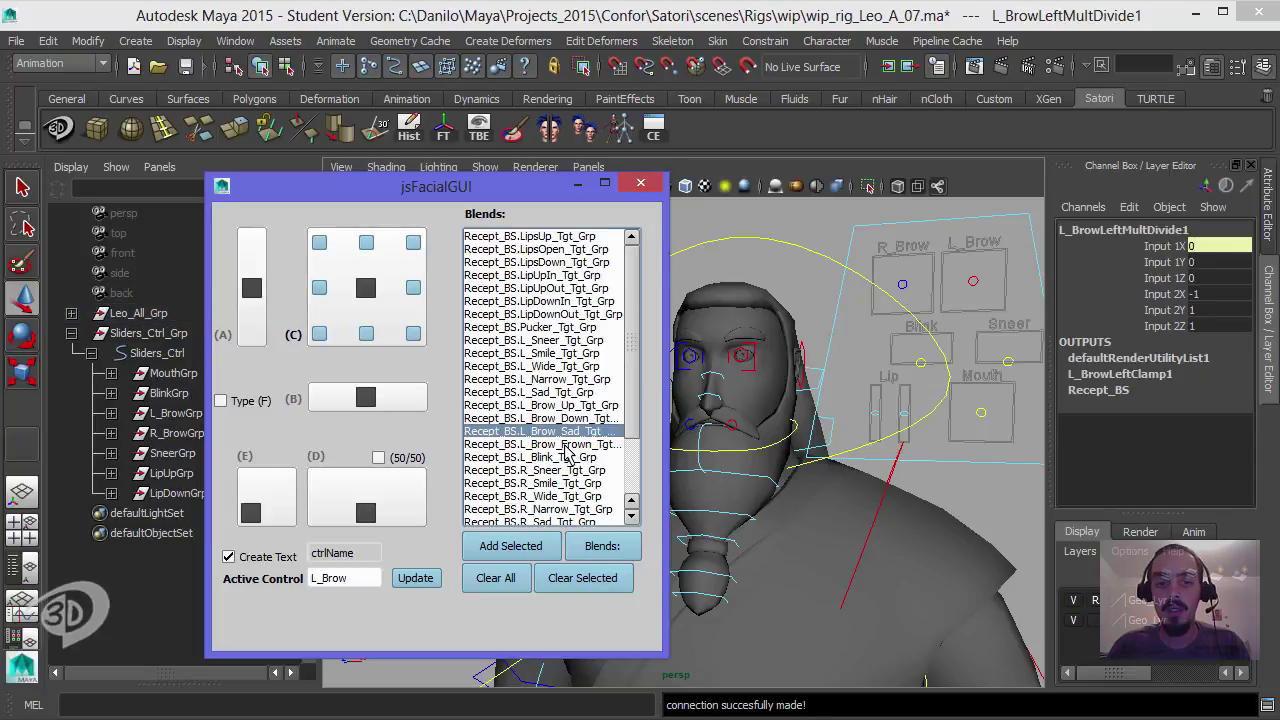
pyautogui.click(560, 444)
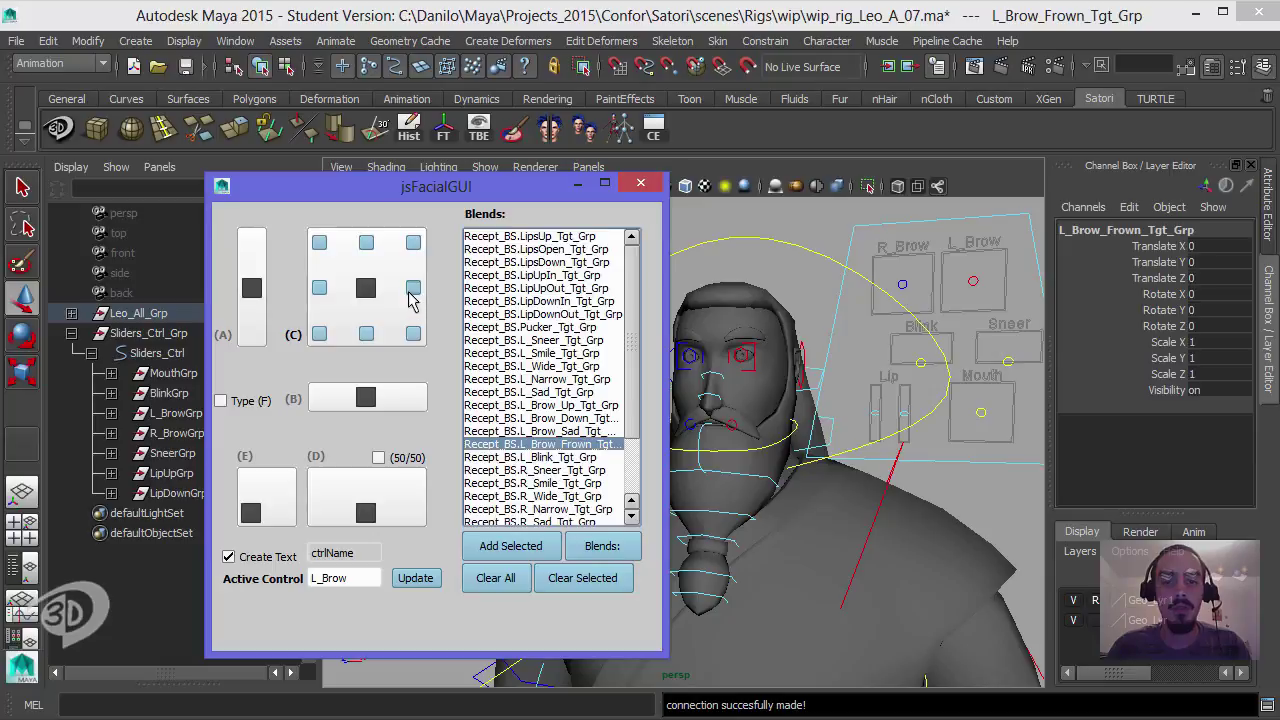
pyautogui.click(982, 191)
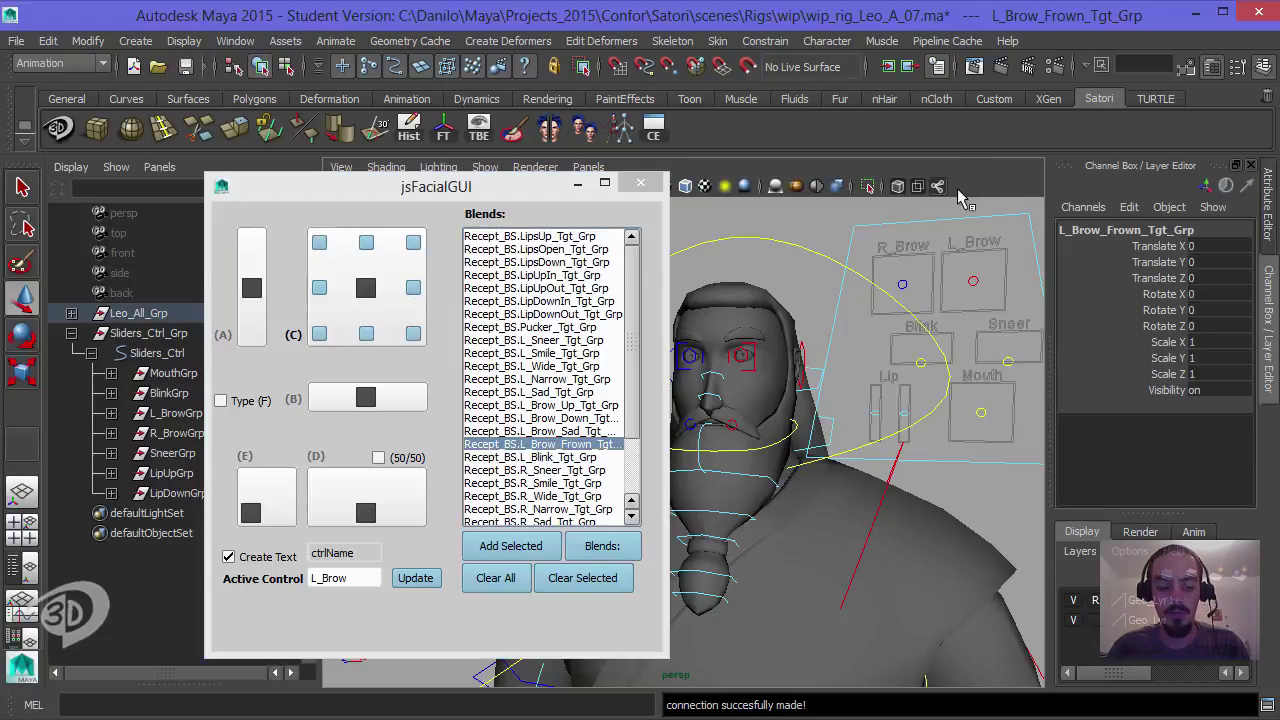
pyautogui.hotkey('ctrl', 'z')
pyautogui.hotkey('ctrl', 'z')
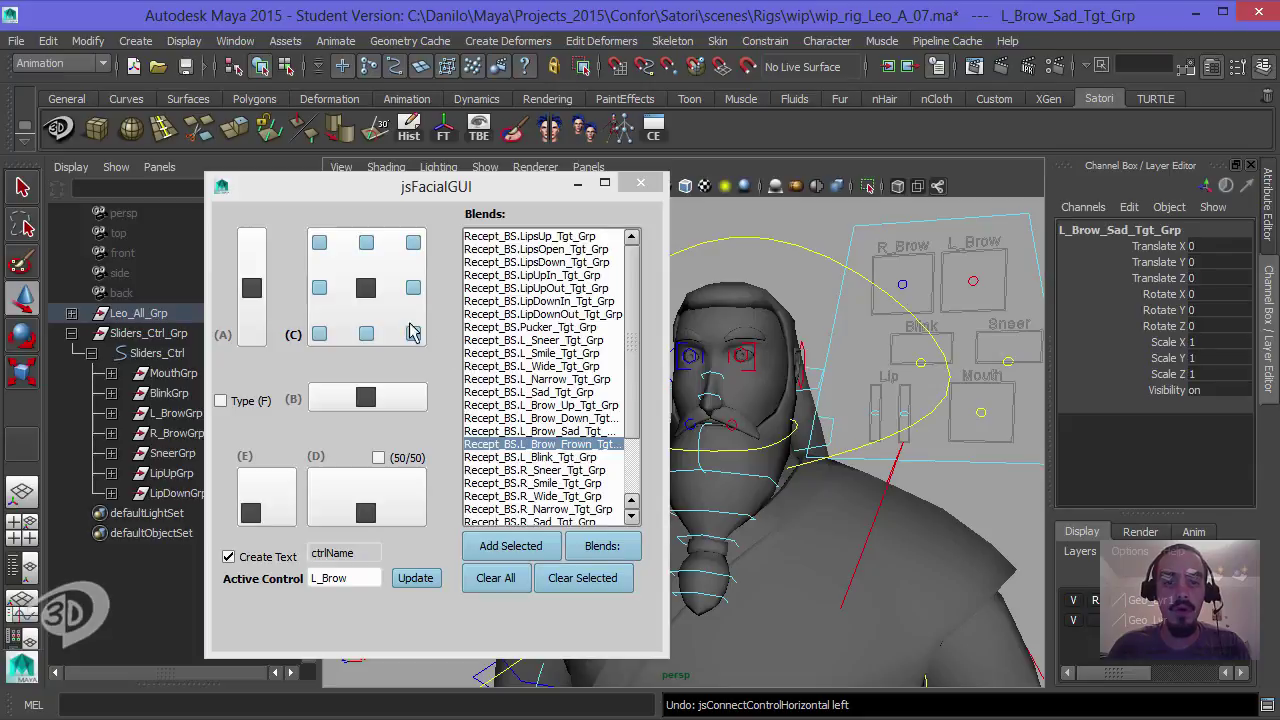
# Step: Connect L_Brow_Frown_Tgt_Grp to the L_Brow control's leftward direction and L_Brow_Sad_Tgt_Grp to its rightward direction
pyautogui.click(320, 289)
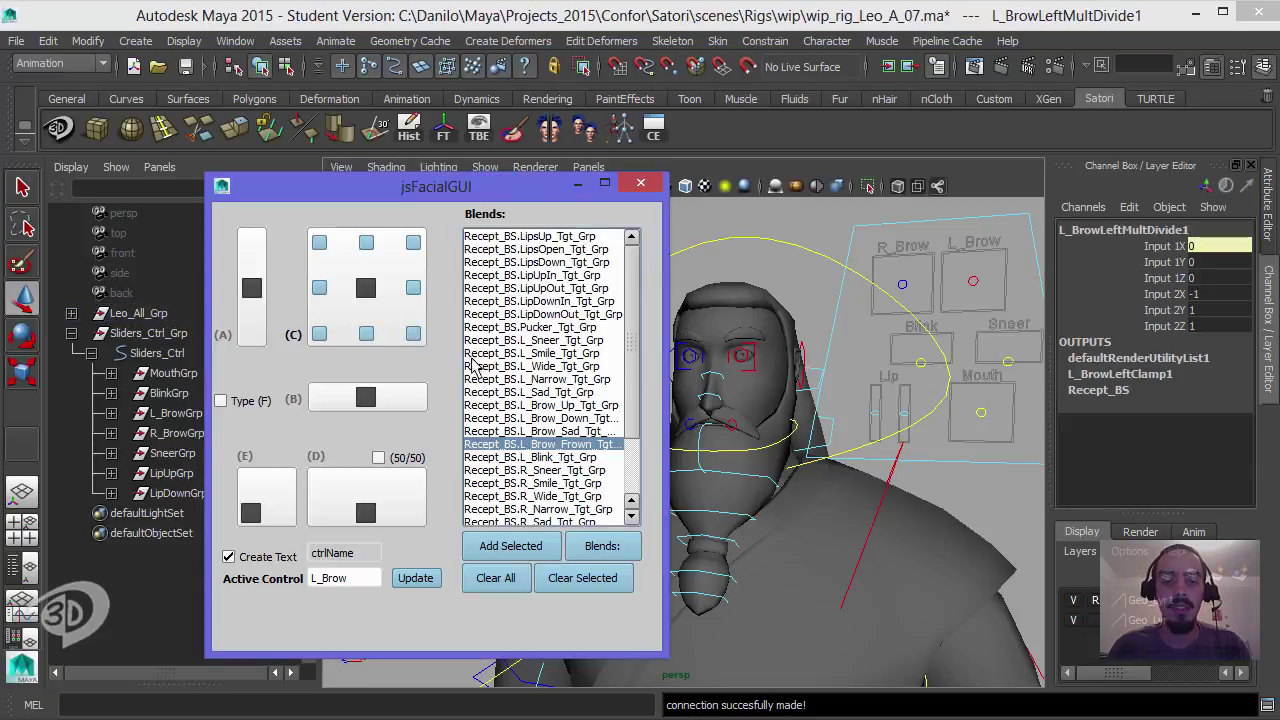
pyautogui.click(565, 431)
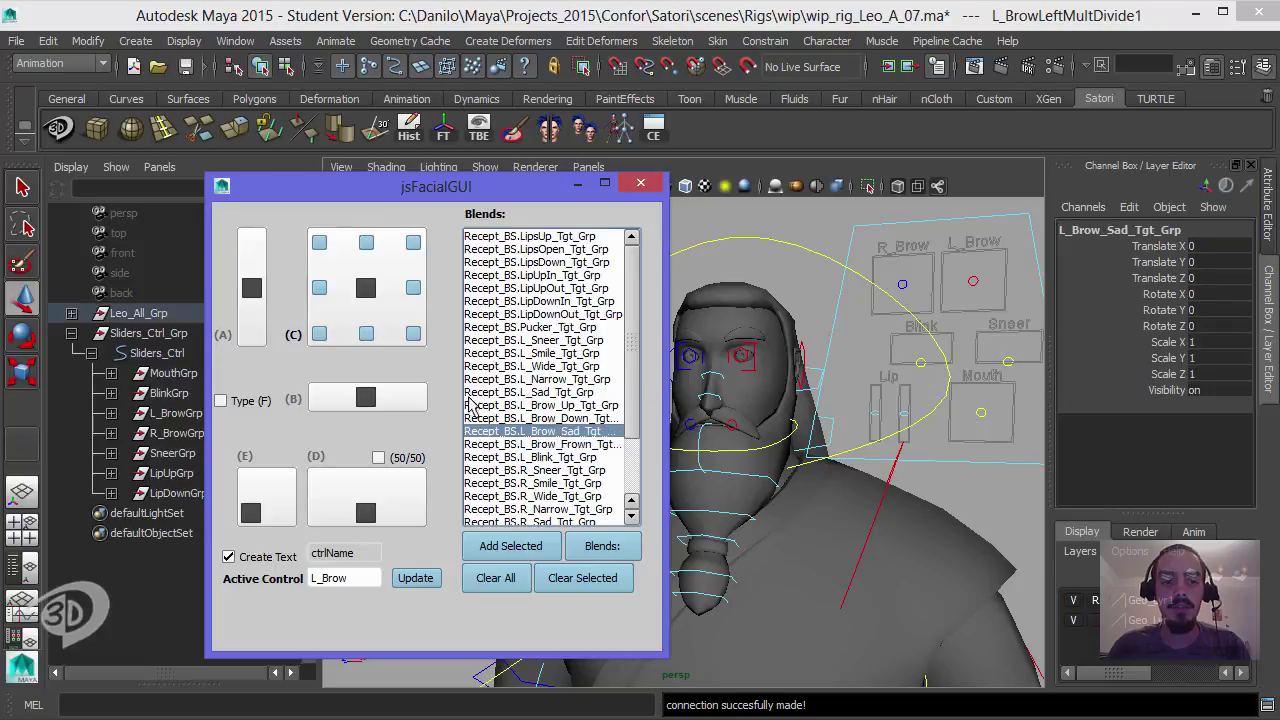
pyautogui.click(413, 287)
# Step: Test the L_Brow slider by moving its circle control inside the frame, and undo the movements
pyautogui.click(972, 279)
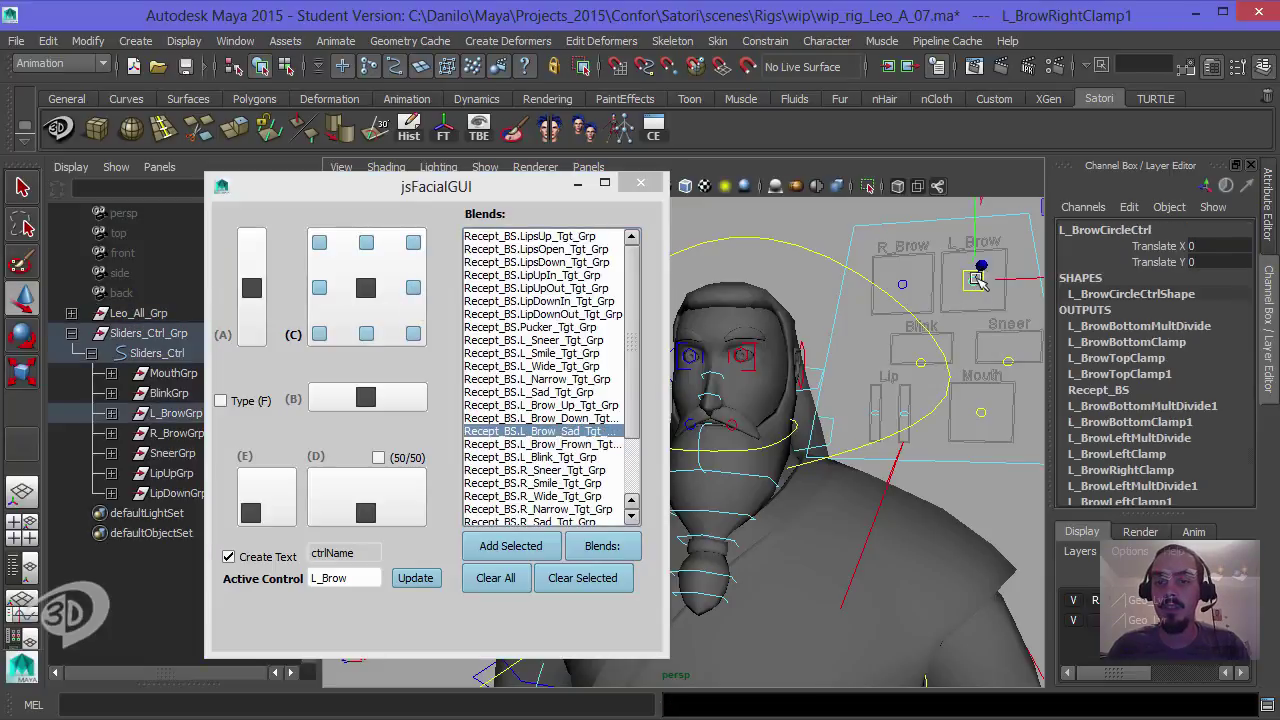
pyautogui.moveTo(976, 220); pyautogui.dragTo(1015, 275)
pyautogui.hotkey('ctrl', 'z')
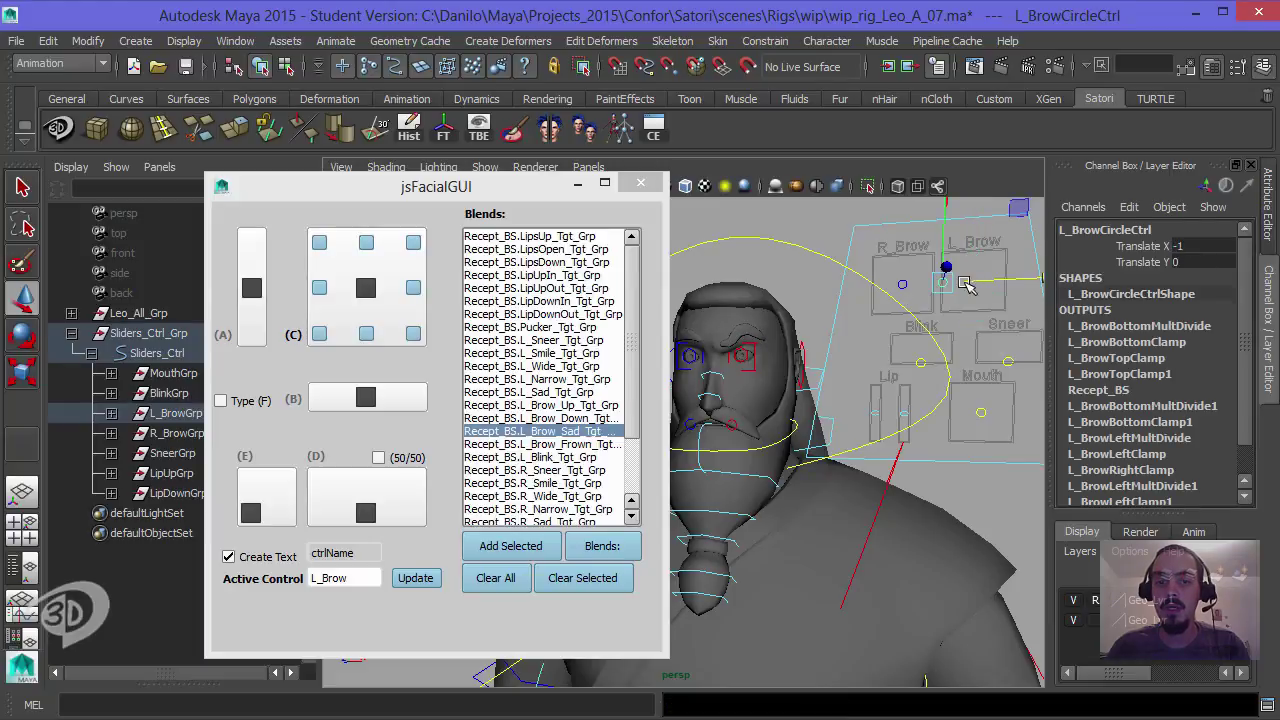
pyautogui.hotkey('ctrl', 'z')
# Step: Make R_Brow the active control and connect R_Brow_Up_Tgt_Grp to its upward direction and R_Brow_Down_Tgt_Grp to its downward direction
pyautogui.click(902, 284)
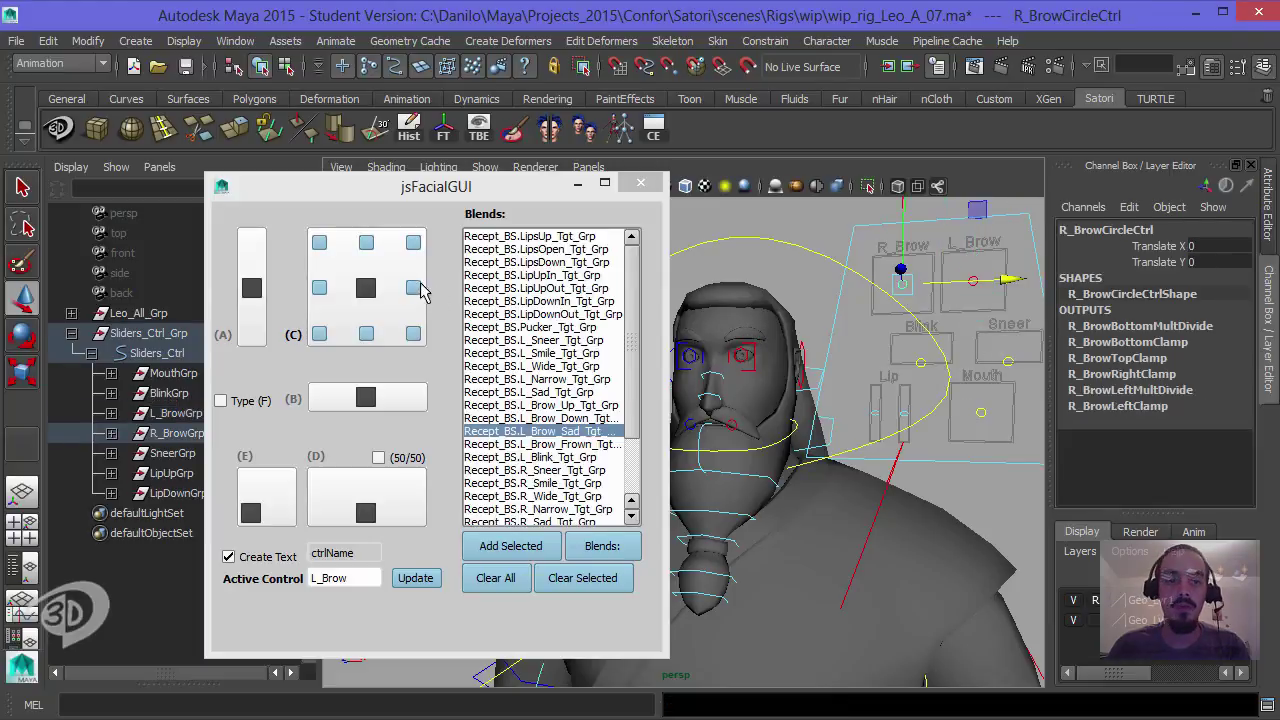
pyautogui.click(417, 576)
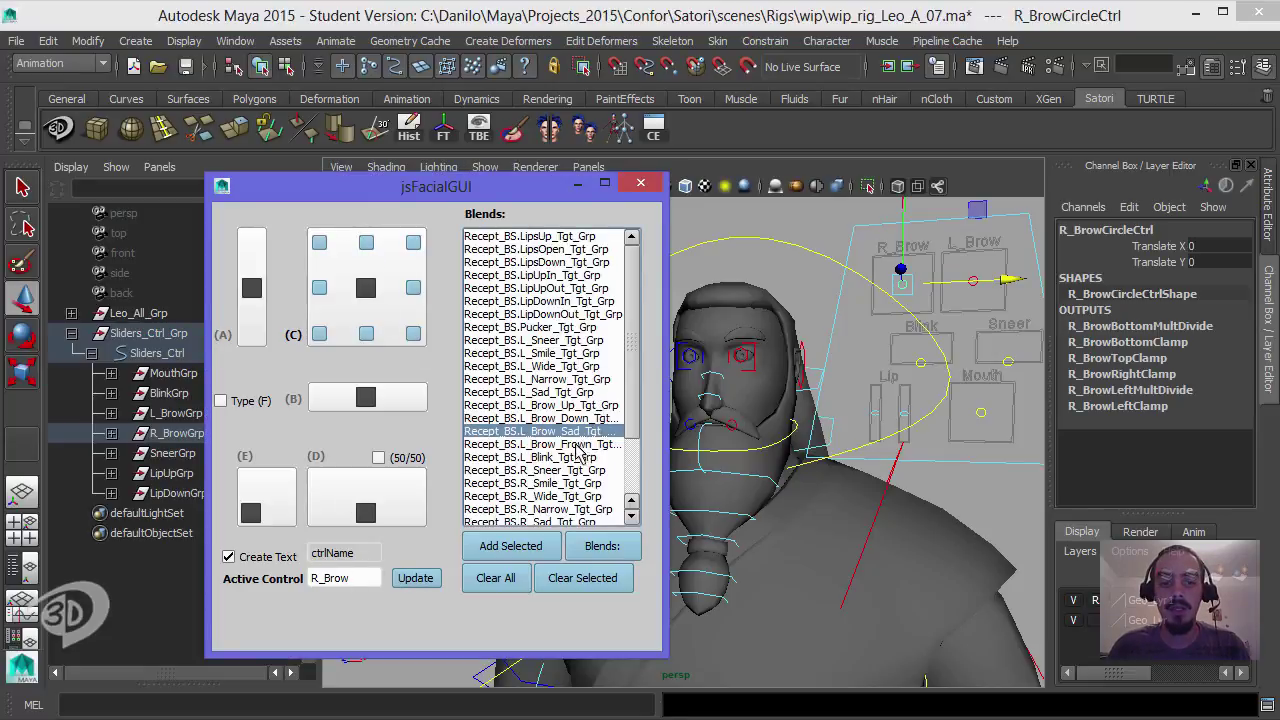
pyautogui.scroll(-2, 632, 425)
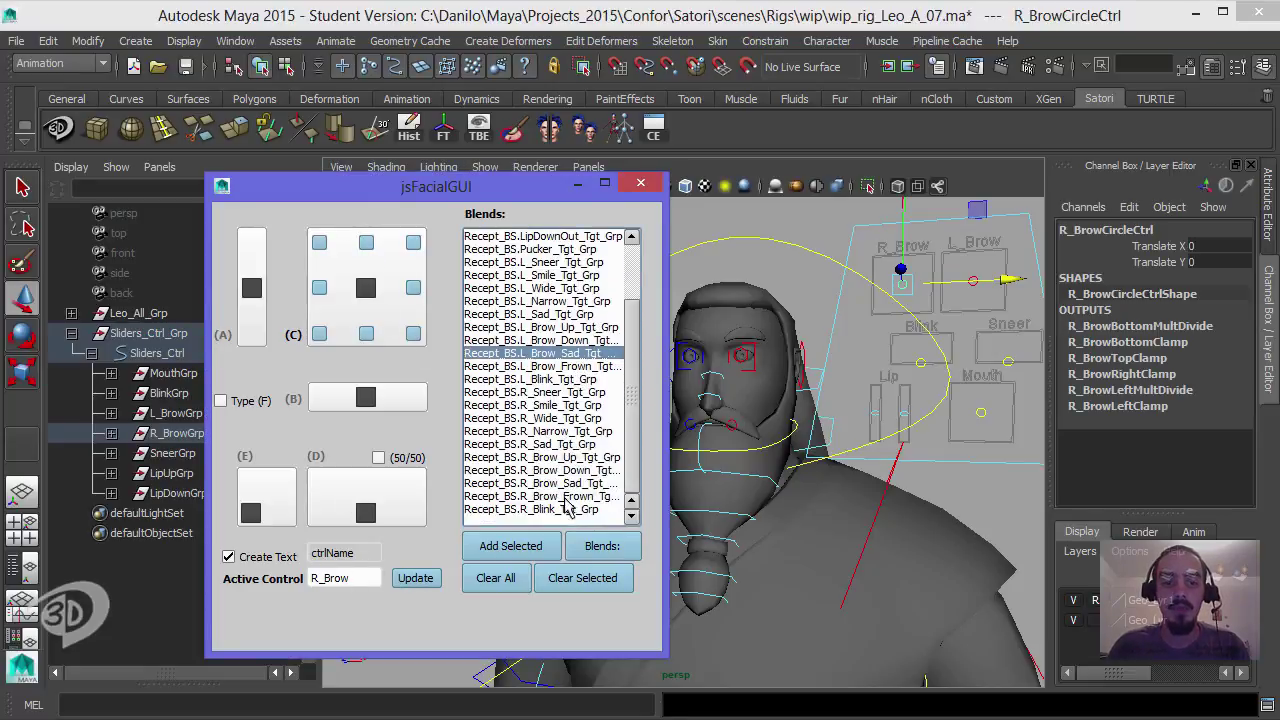
pyautogui.click(575, 457)
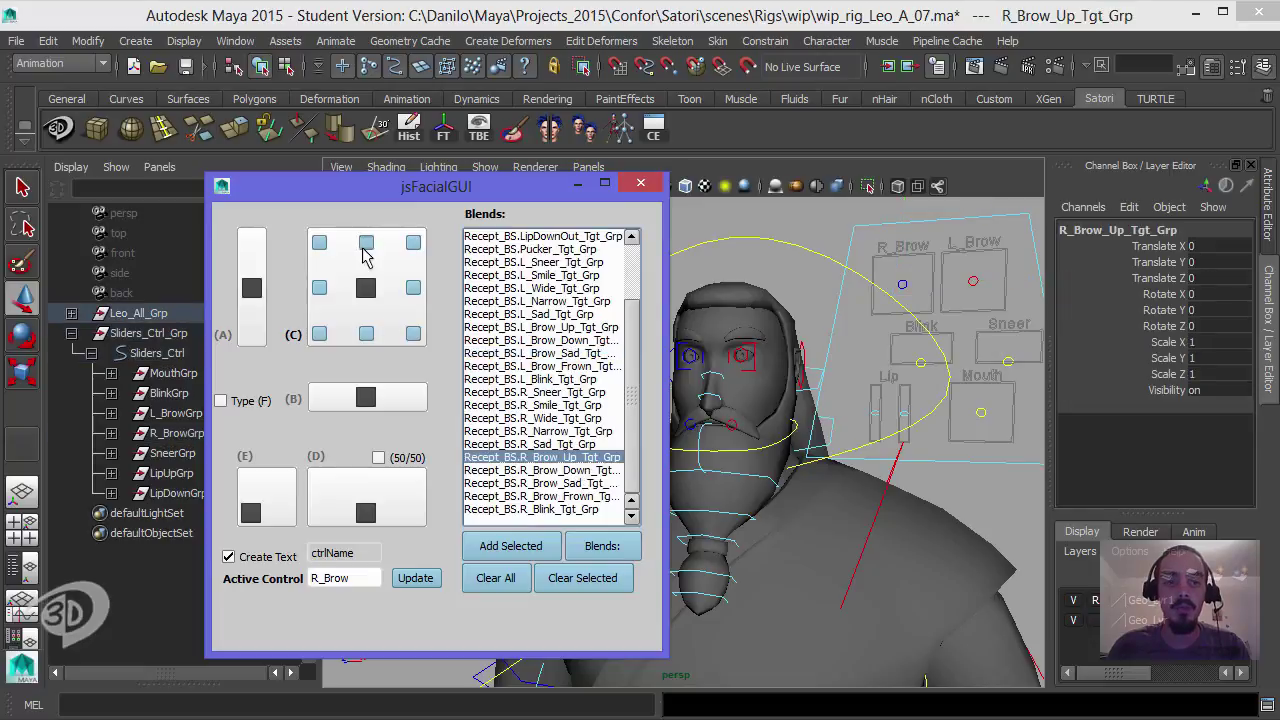
pyautogui.click(364, 246)
pyautogui.click(570, 470)
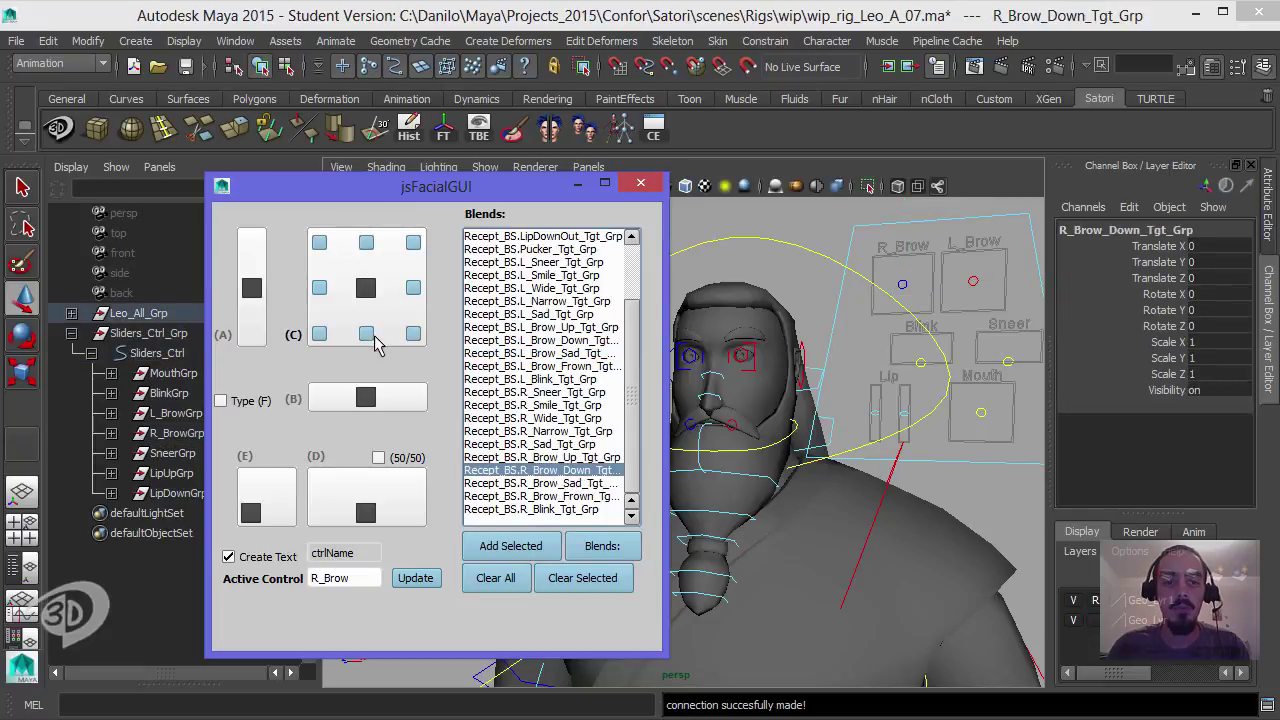
pyautogui.click(367, 335)
# Step: Connect R_Brow_Sad_Tgt_Grp to the R_Brow control's leftward direction and R_Brow_Frown_Tgt_Grp to its rightward direction
pyautogui.click(507, 482)
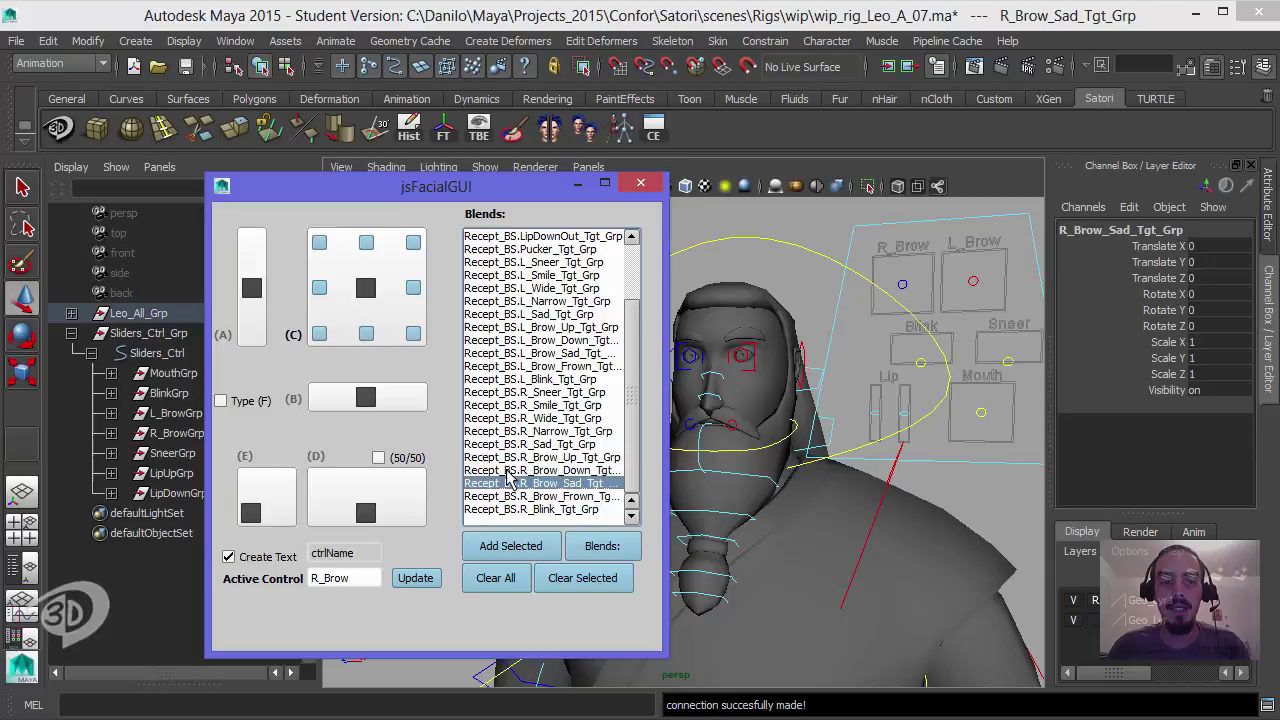
pyautogui.click(319, 290)
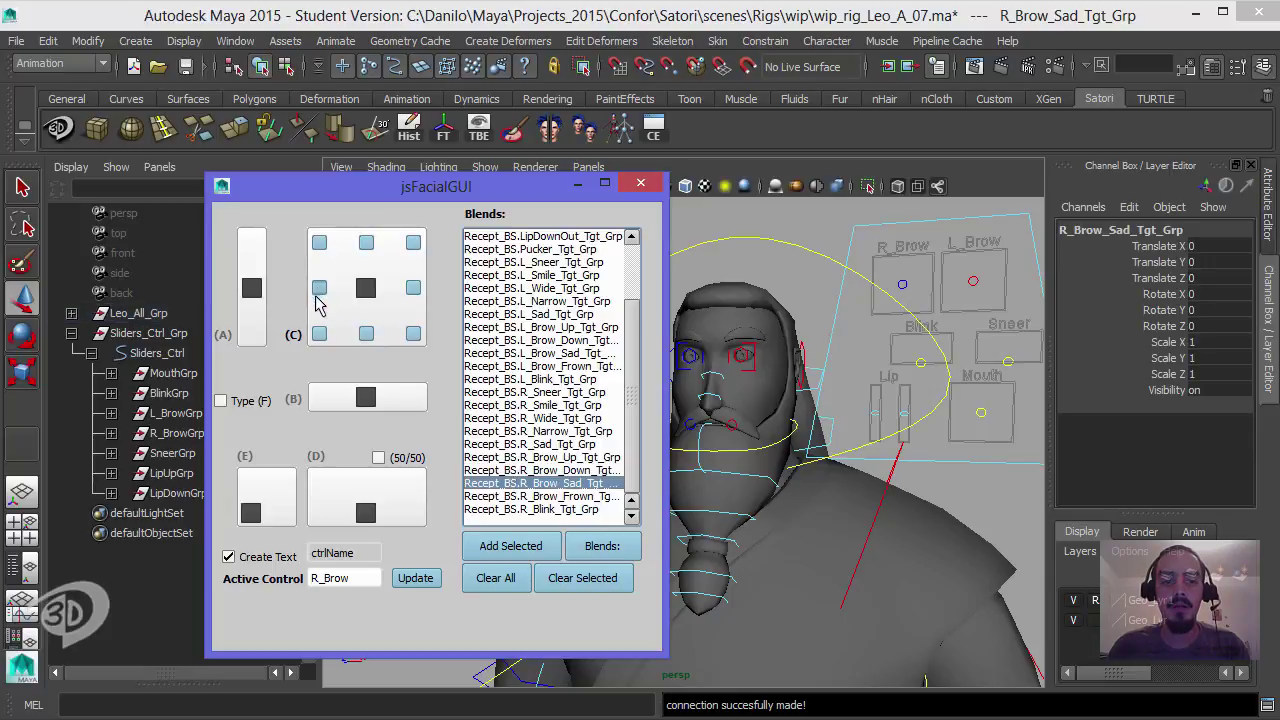
pyautogui.click(557, 498)
pyautogui.click(413, 288)
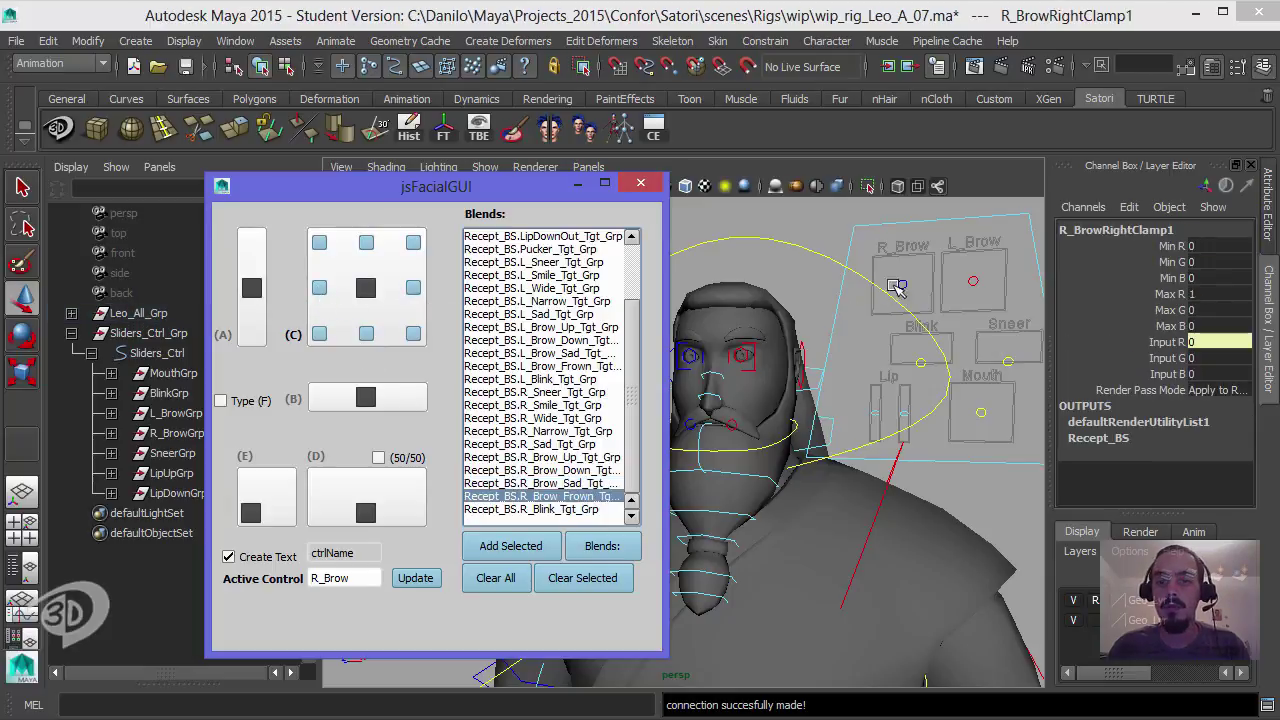
# Step: Test the R_Brow slider by moving its circle control inside the frame, and reset its Translate X and Y to 0
pyautogui.click(913, 287)
pyautogui.moveTo(911, 285); pyautogui.dragTo(887, 266)
pyautogui.moveTo(1190, 245); pyautogui.dragTo(1184, 262)
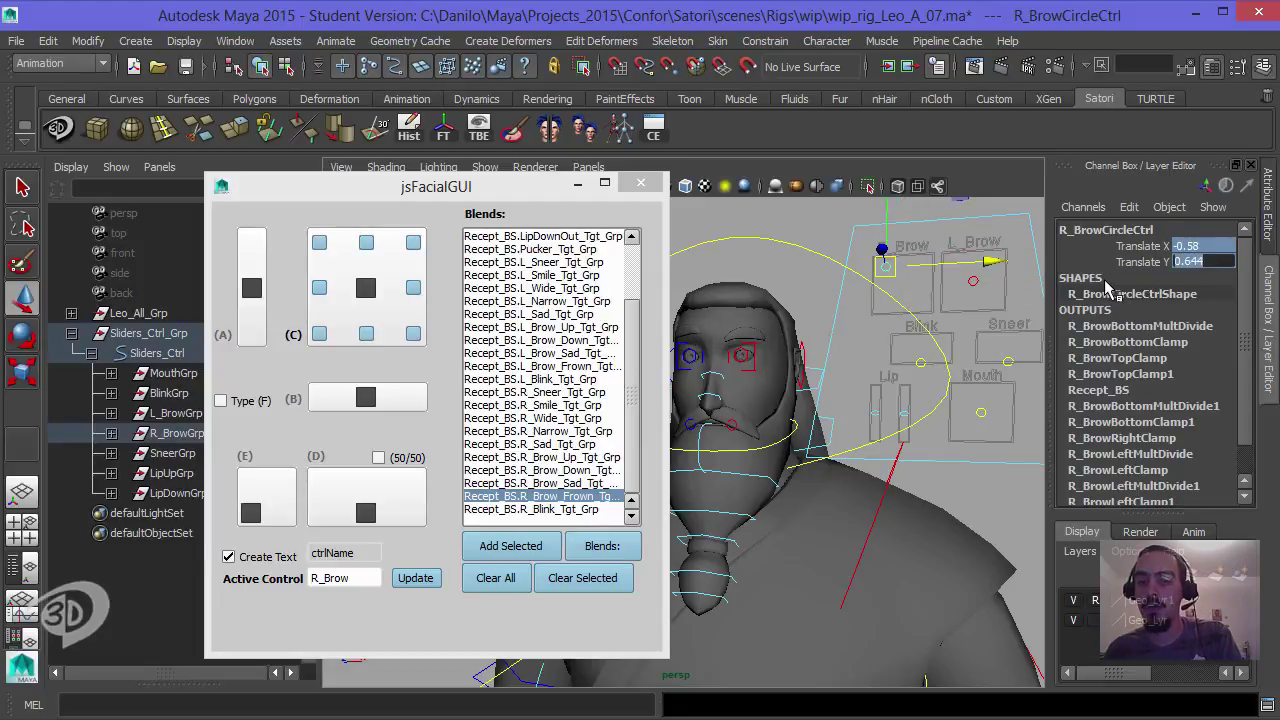
pyautogui.write('0')
pyautogui.press('Return')
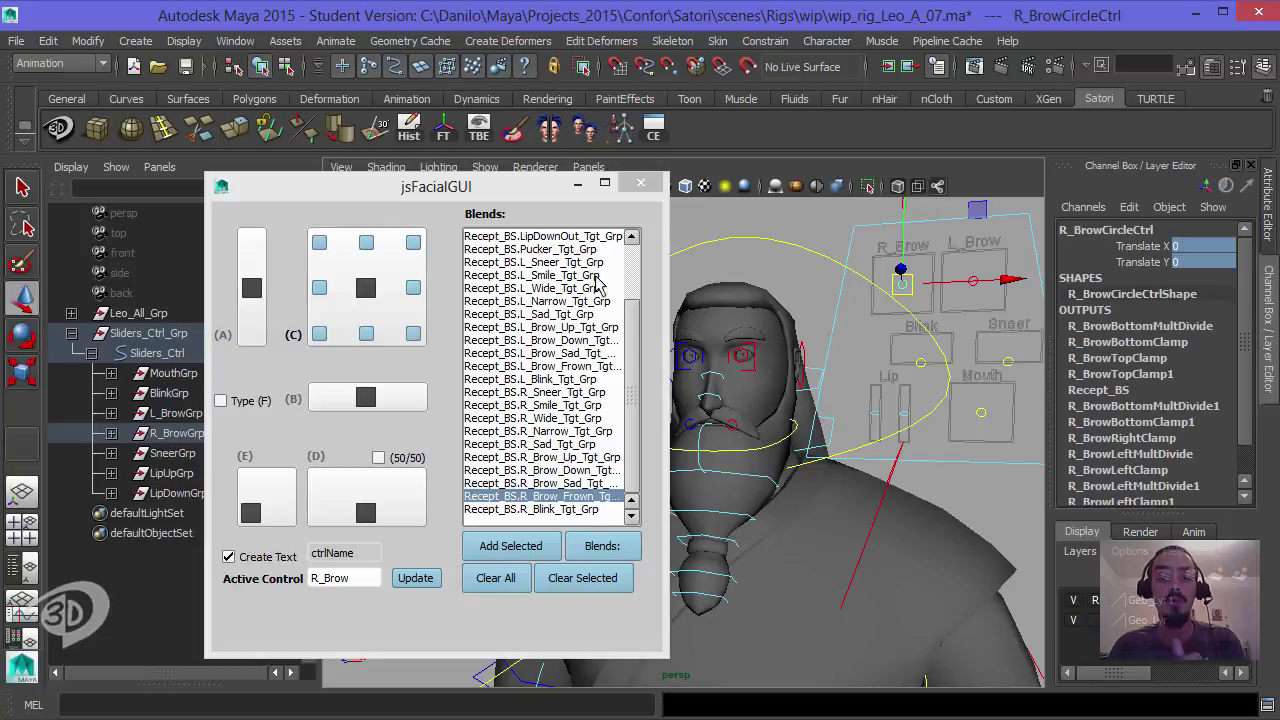
# Step: Close jsFacialGUI and set the Translate X and Translate Y of Sliders_Ctrl to 0
pyautogui.click(642, 185)
pyautogui.keyDown('alt'); pyautogui.moveTo(698, 355); pyautogui.dragTo(694, 317); pyautogui.keyUp('alt')
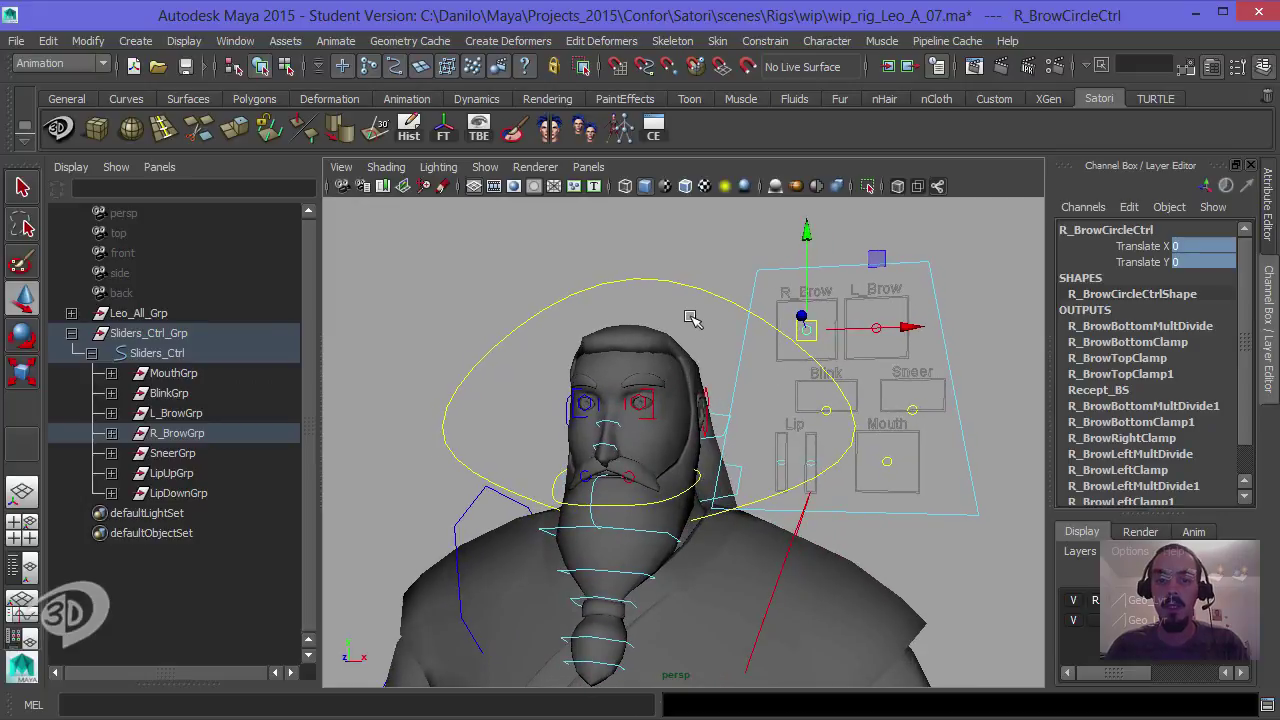
pyautogui.click(696, 319)
pyautogui.click(779, 264)
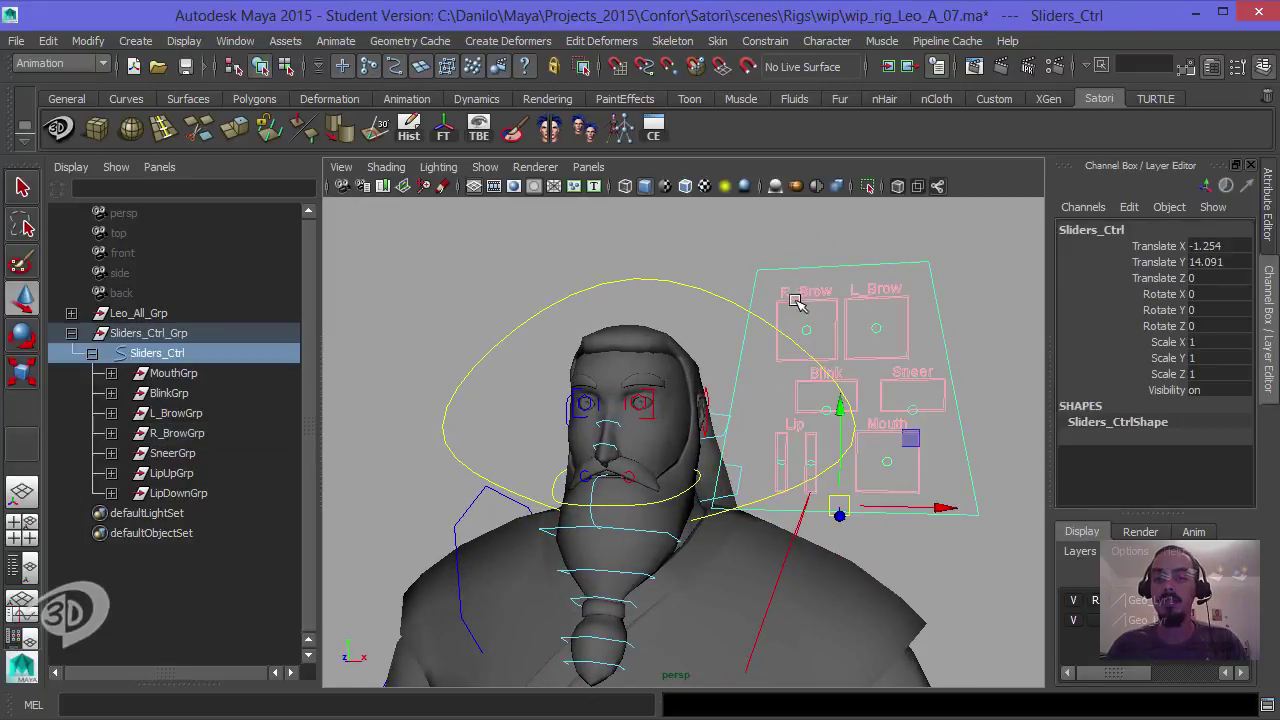
pyautogui.keyDown('alt'); pyautogui.moveTo(794, 297); pyautogui.dragTo(797, 291); pyautogui.keyUp('alt')
pyautogui.moveTo(1212, 264); pyautogui.dragTo(1210, 246)
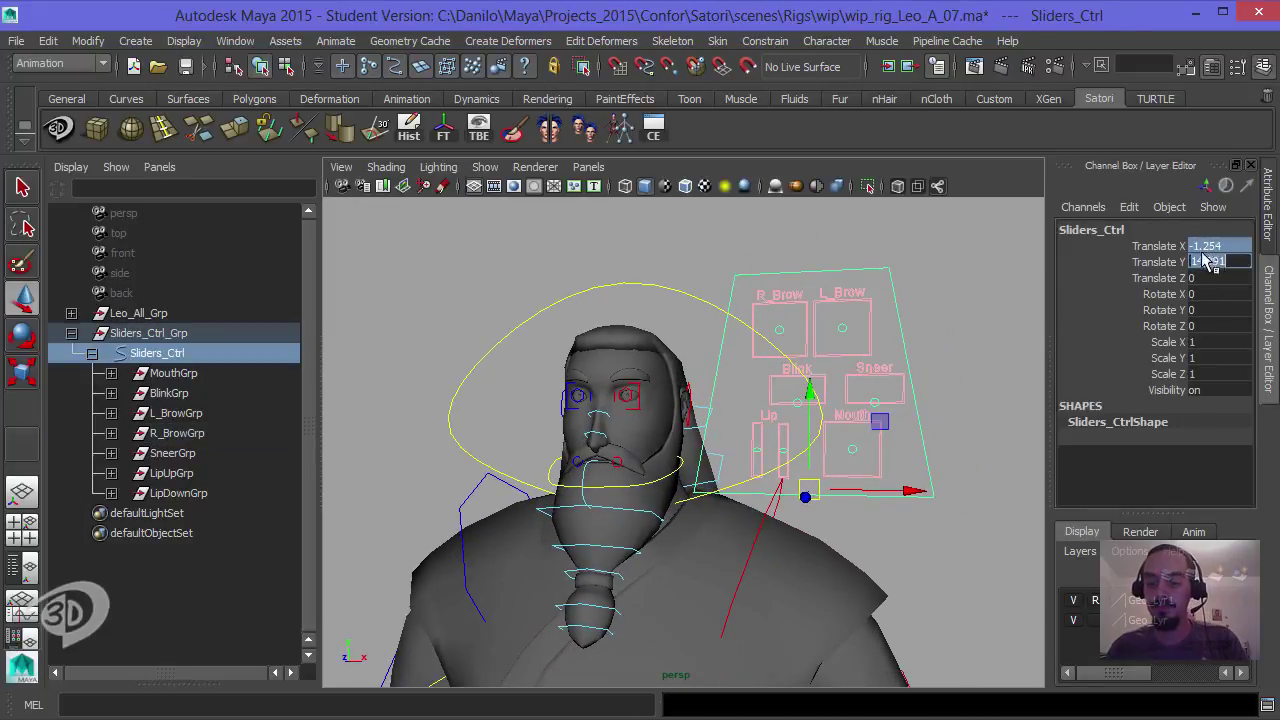
pyautogui.write('0')
pyautogui.press('Return')
# Step: Move Sliders_Ctrl_Grp beside the character at floor level, to about Translate X 12.671 and Translate Y 1.771
pyautogui.keyDown('alt'); pyautogui.moveTo(771, 475); pyautogui.dragTo(557, 457, button='right'); pyautogui.keyUp('alt')
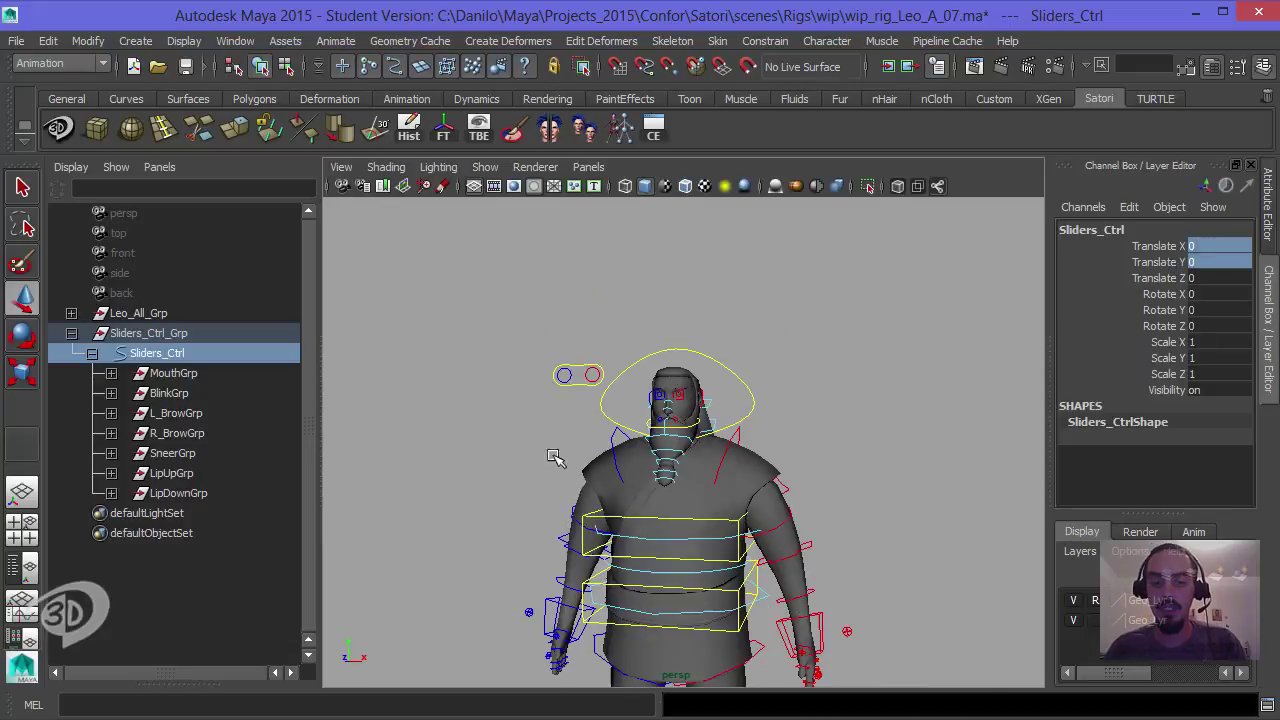
pyautogui.keyDown('alt'); pyautogui.moveTo(712, 650); pyautogui.dragTo(706, 400, button='middle'); pyautogui.keyUp('alt')
pyautogui.keyDown('alt'); pyautogui.moveTo(786, 508); pyautogui.dragTo(845, 512); pyautogui.keyUp('alt')
pyautogui.click(160, 336)
pyautogui.moveTo(880, 551); pyautogui.dragTo(1114, 554)
pyautogui.keyDown('alt'); pyautogui.moveTo(900, 489); pyautogui.dragTo(705, 438, button='middle'); pyautogui.keyUp('alt')
pyautogui.keyDown('alt'); pyautogui.moveTo(775, 456); pyautogui.dragTo(943, 481); pyautogui.keyUp('alt')
pyautogui.moveTo(842, 384); pyautogui.dragTo(766, 434)
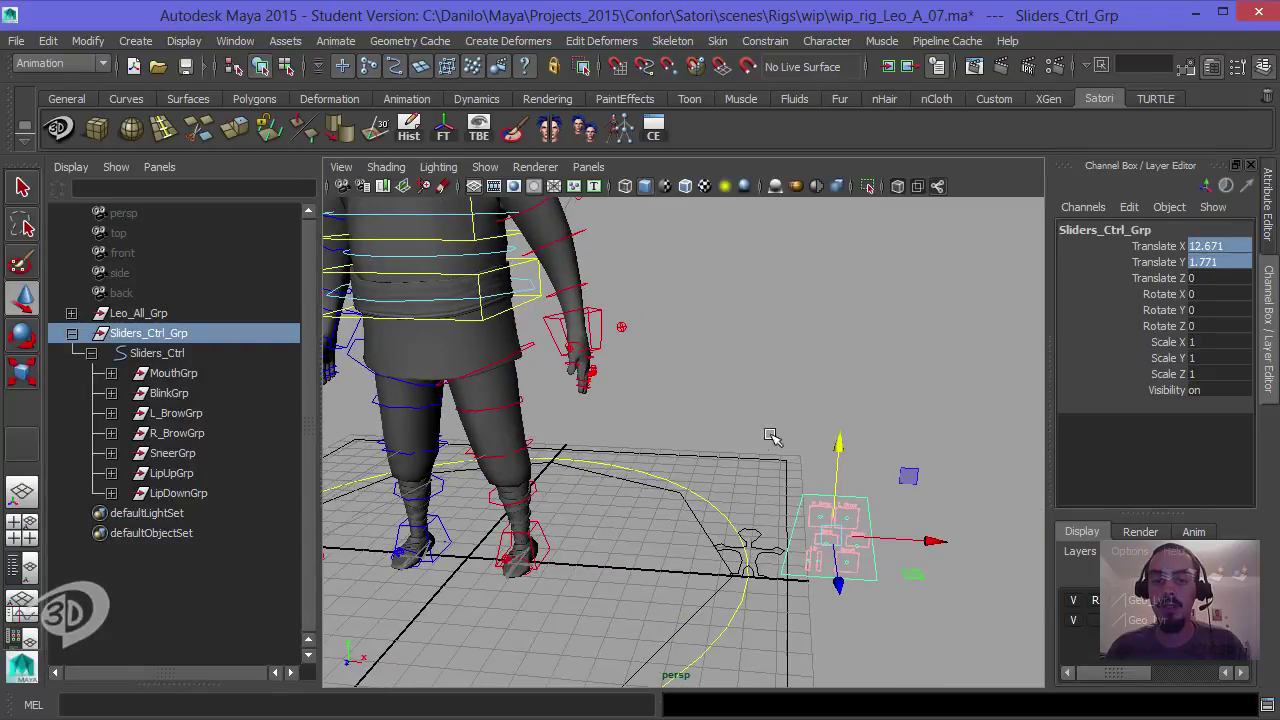
pyautogui.click(856, 402)
pyautogui.press('a')
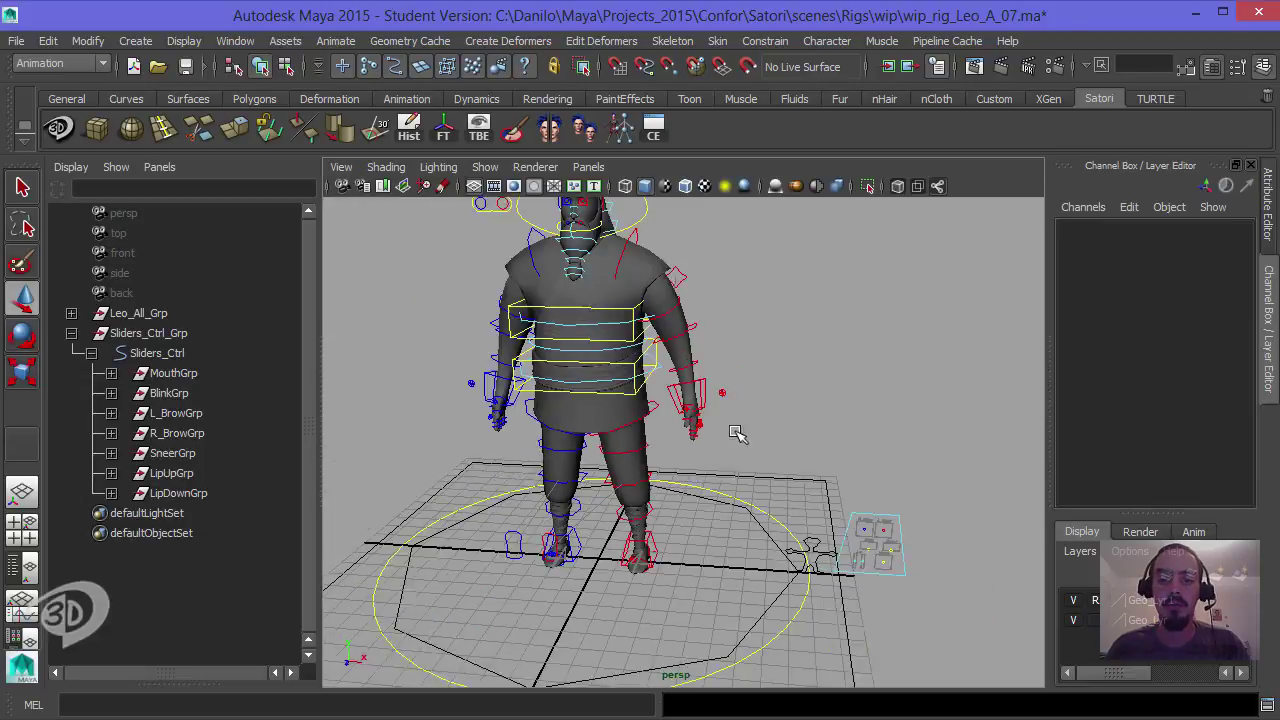
# Step: Rename the seven groups from MouthGrp to LipDownGrp under Sliders_Ctrl by replacing Grp with _Grp in the selected names
pyautogui.click(130, 338)
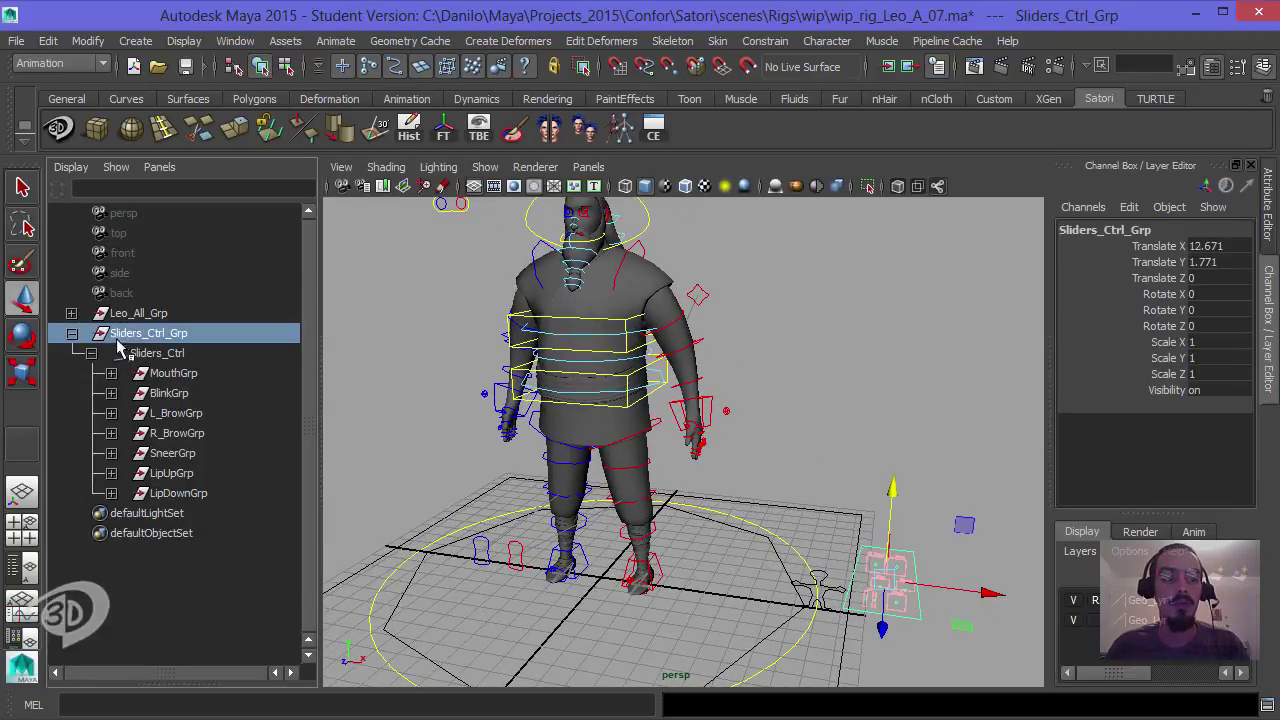
pyautogui.click(165, 374)
pyautogui.keyDown('shift'); pyautogui.click(180, 494); pyautogui.keyUp('shift')
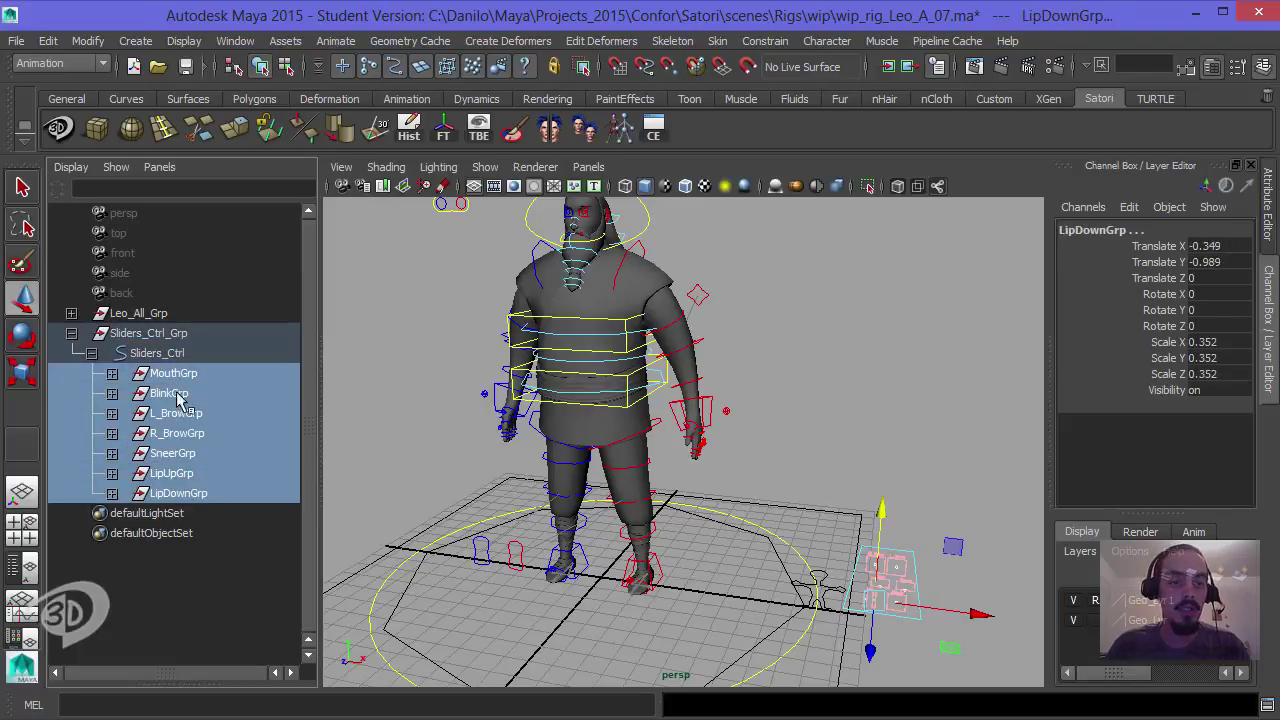
pyautogui.click(88, 42)
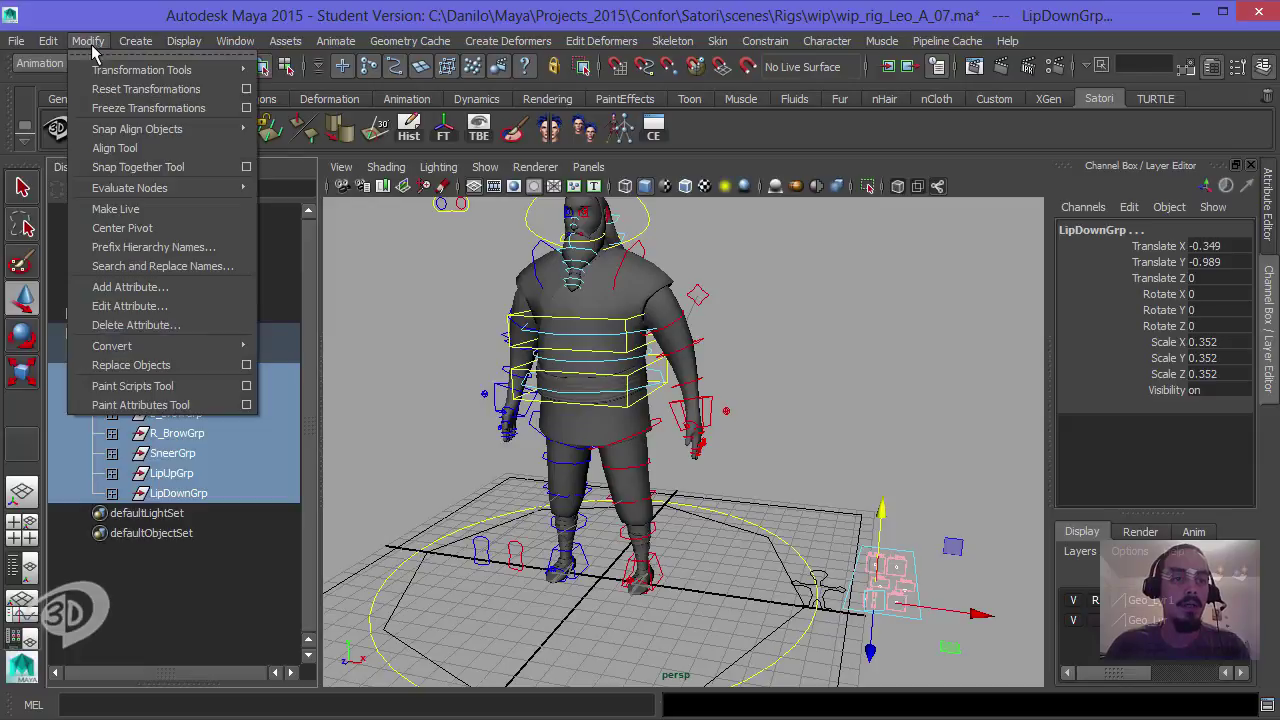
pyautogui.click(181, 268)
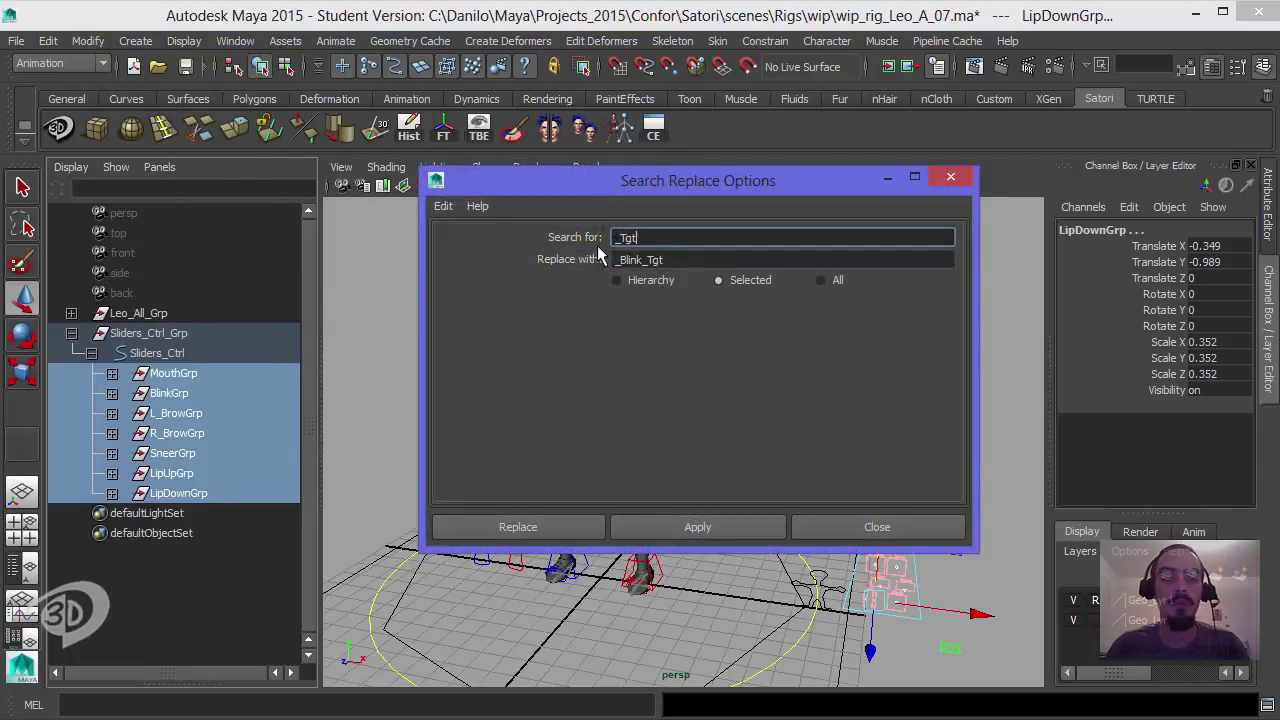
pyautogui.write('Grp')
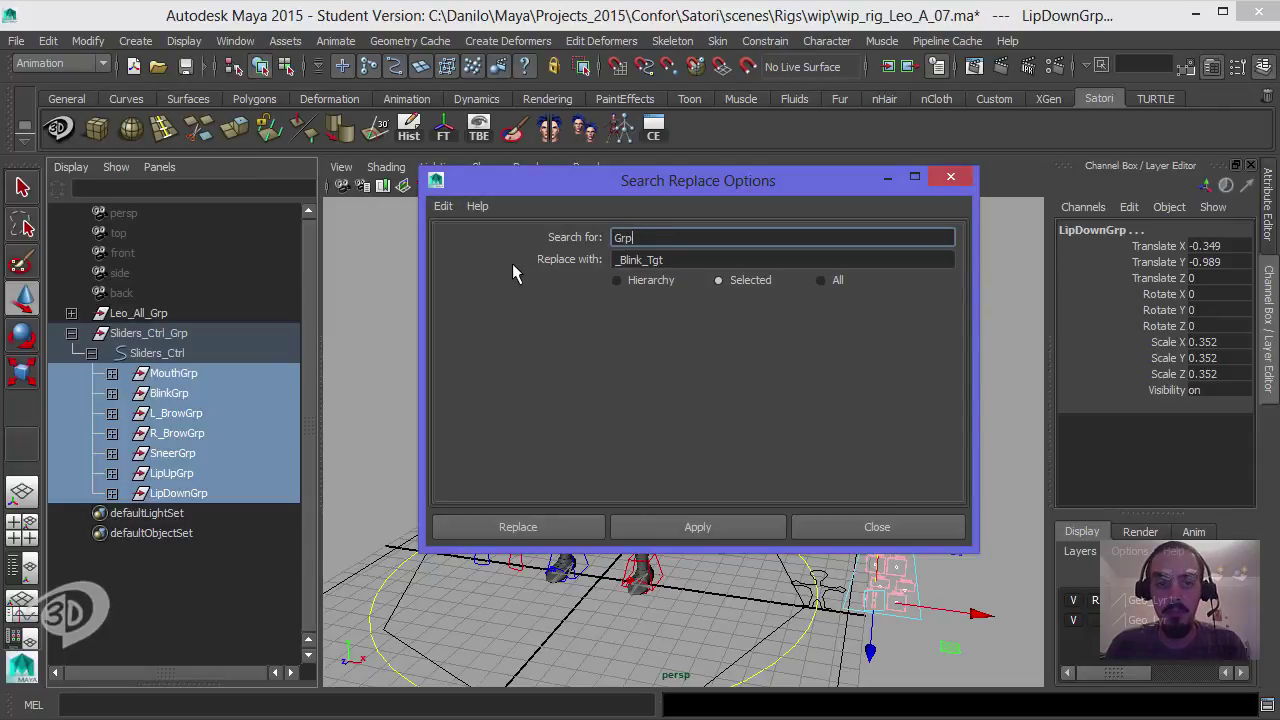
pyautogui.press('Tab')
pyautogui.press('BackSpace')
pyautogui.write('_Grp')
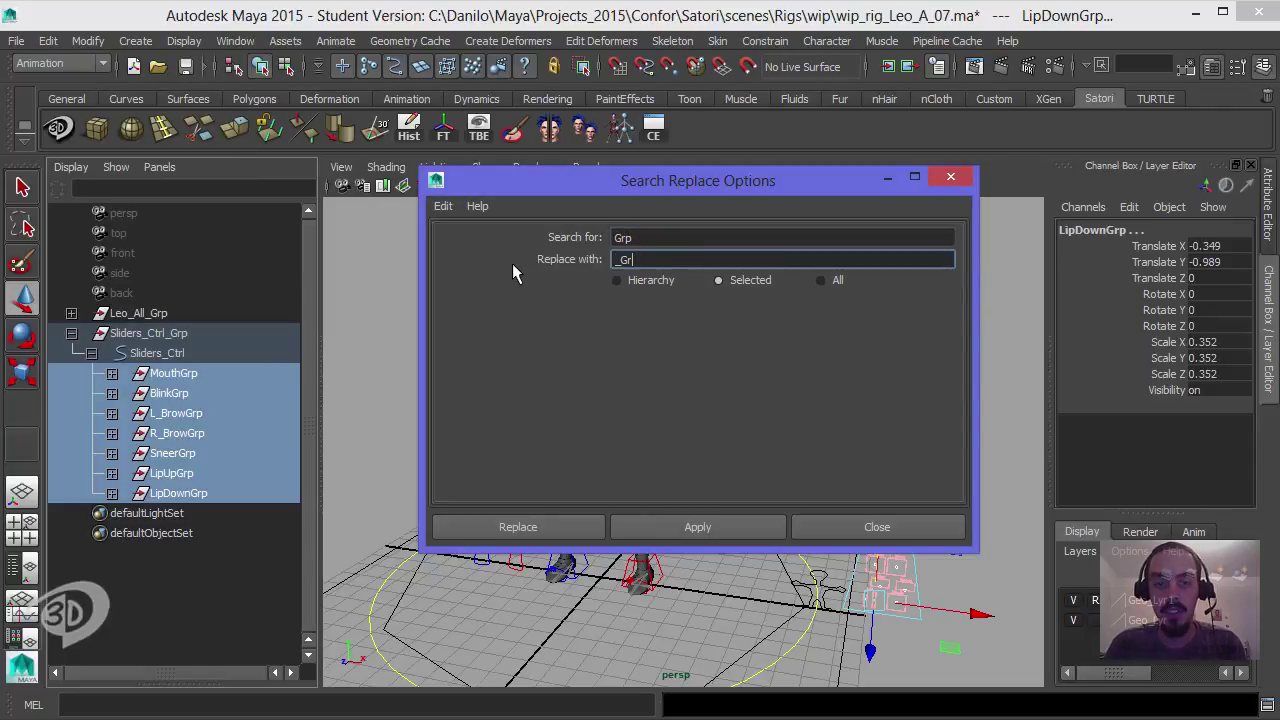
pyautogui.click(692, 524)
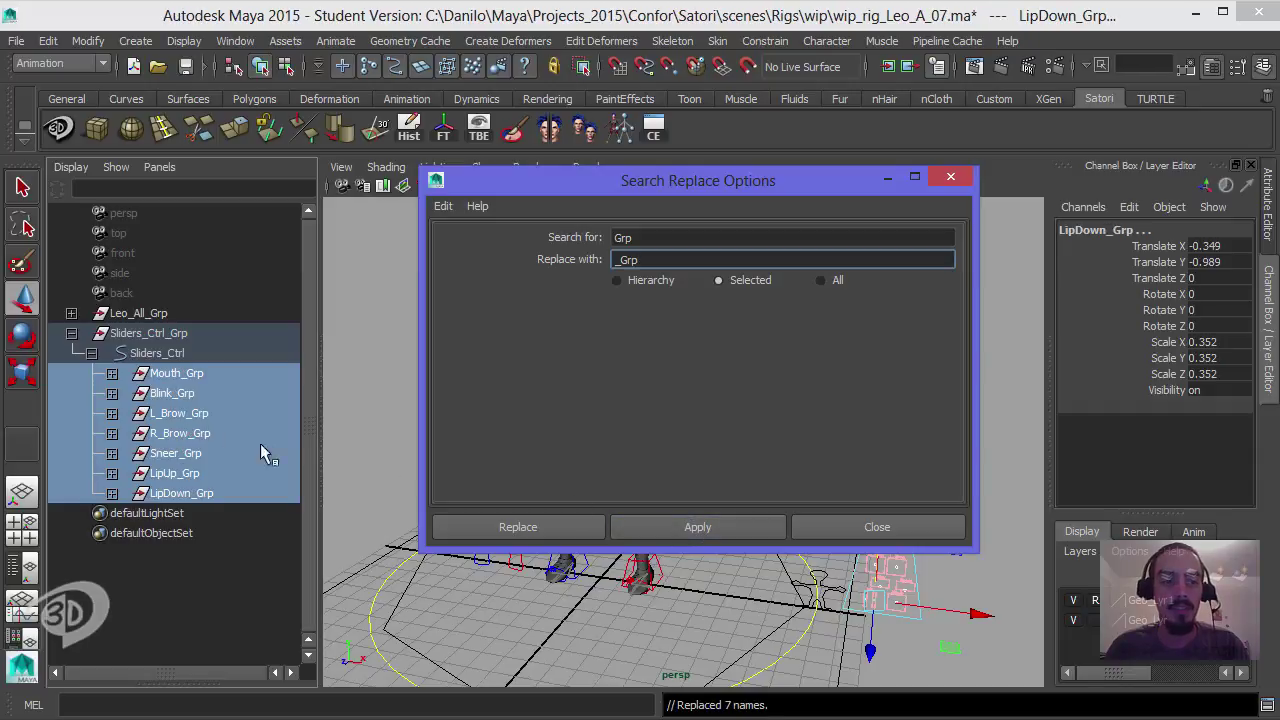
# Step: Expand the seven slider groups from Mouth_Grp to LipDown_Grp and select their child circle controls together
pyautogui.click(112, 373)
pyautogui.click(112, 474)
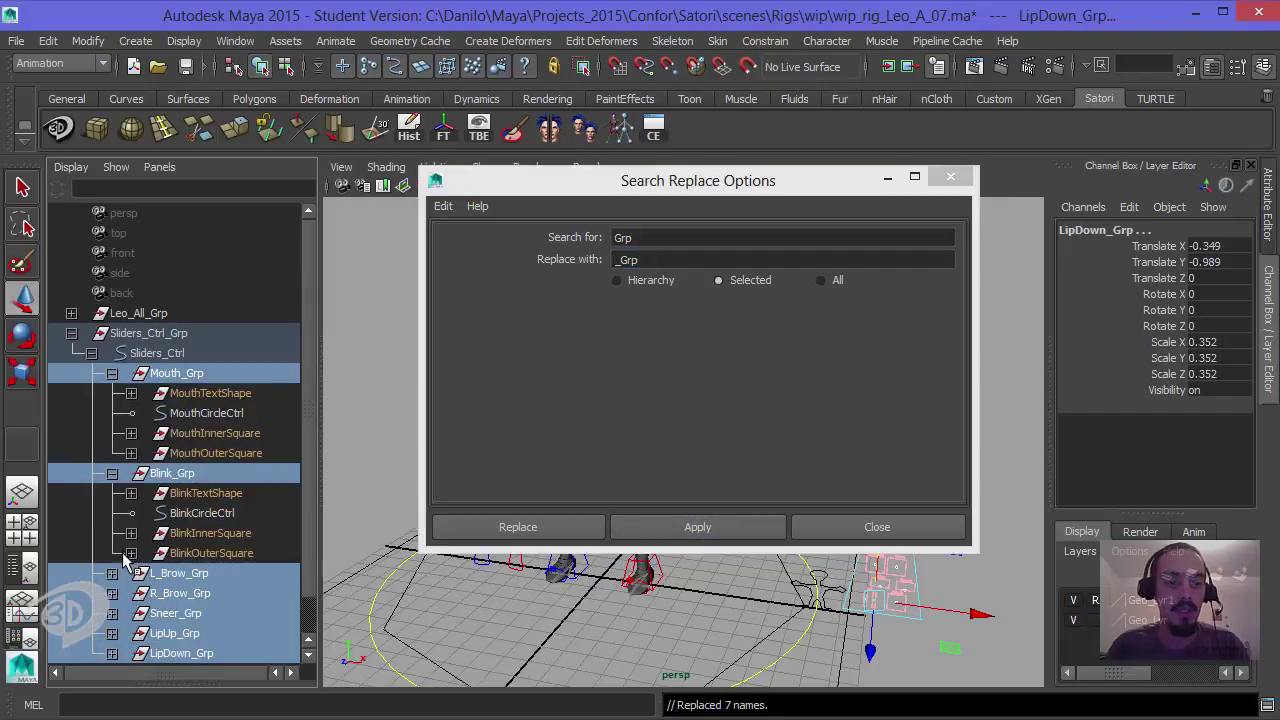
pyautogui.click(112, 573)
pyautogui.scroll(-2, 250, 484)
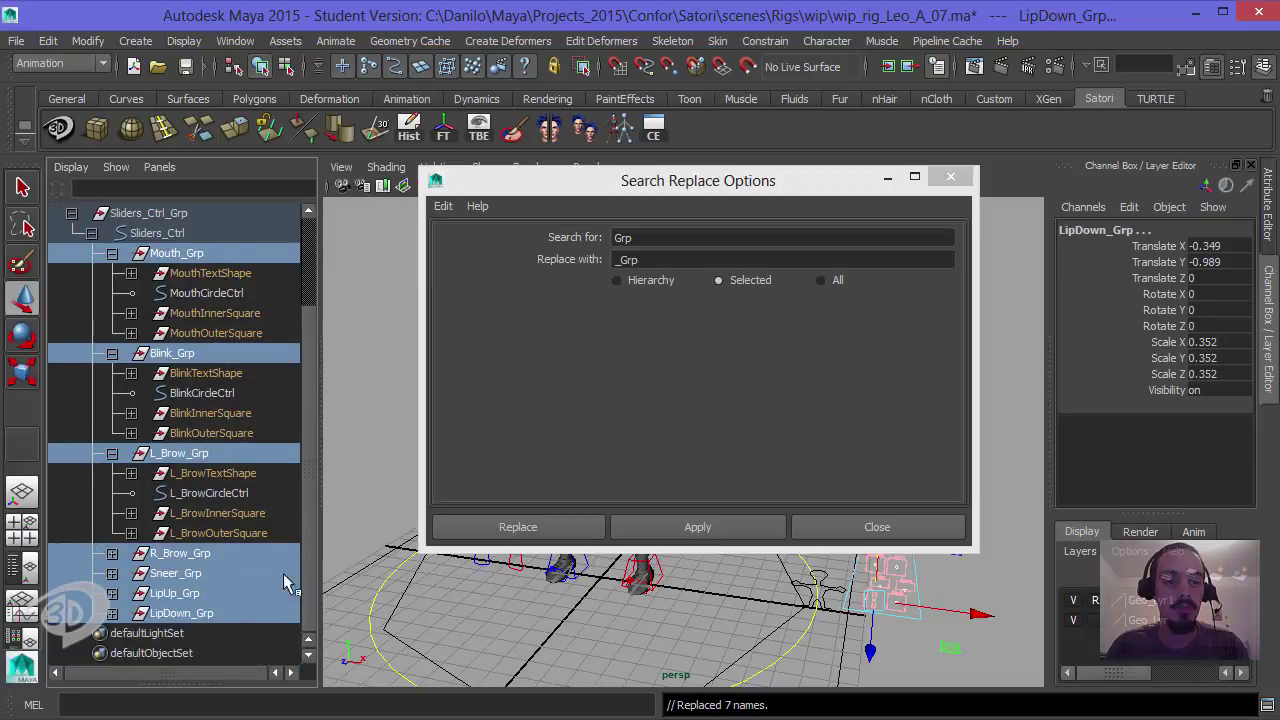
pyautogui.click(112, 553)
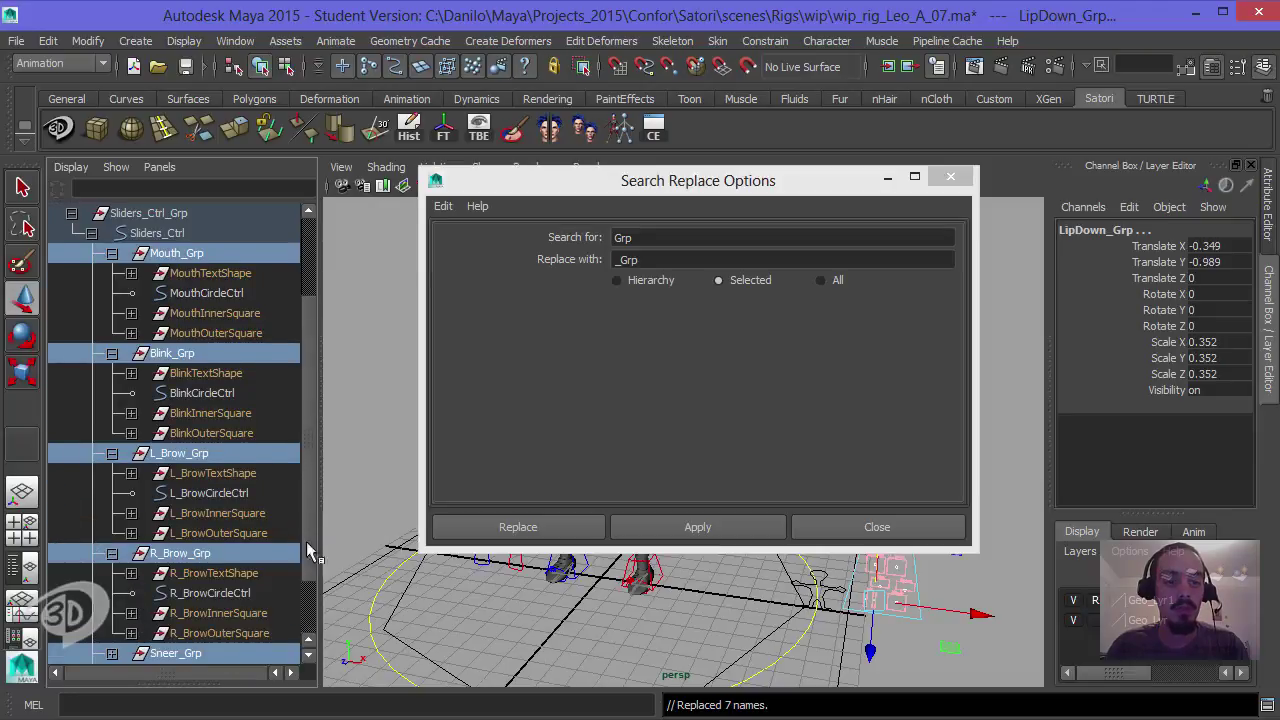
pyautogui.scroll(-2, 220, 560)
pyautogui.click(112, 573)
pyautogui.scroll(-2, 300, 545)
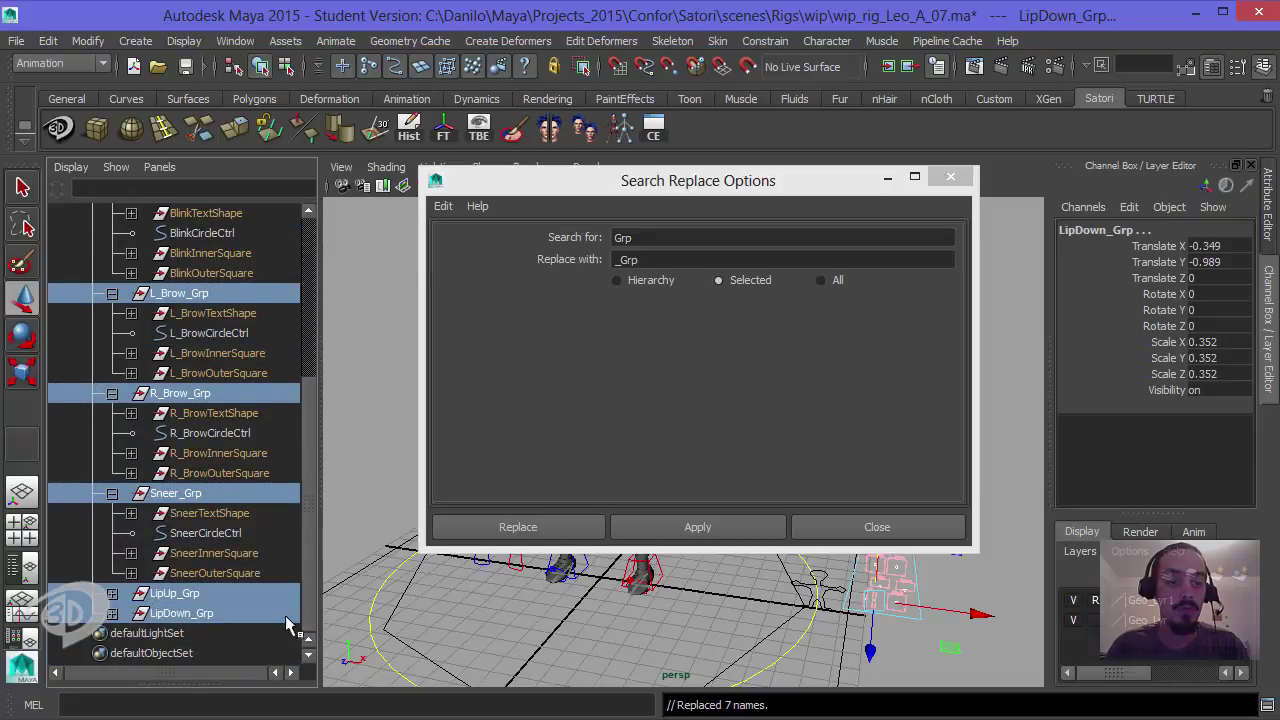
pyautogui.click(112, 593)
pyautogui.scroll(-2, 305, 590)
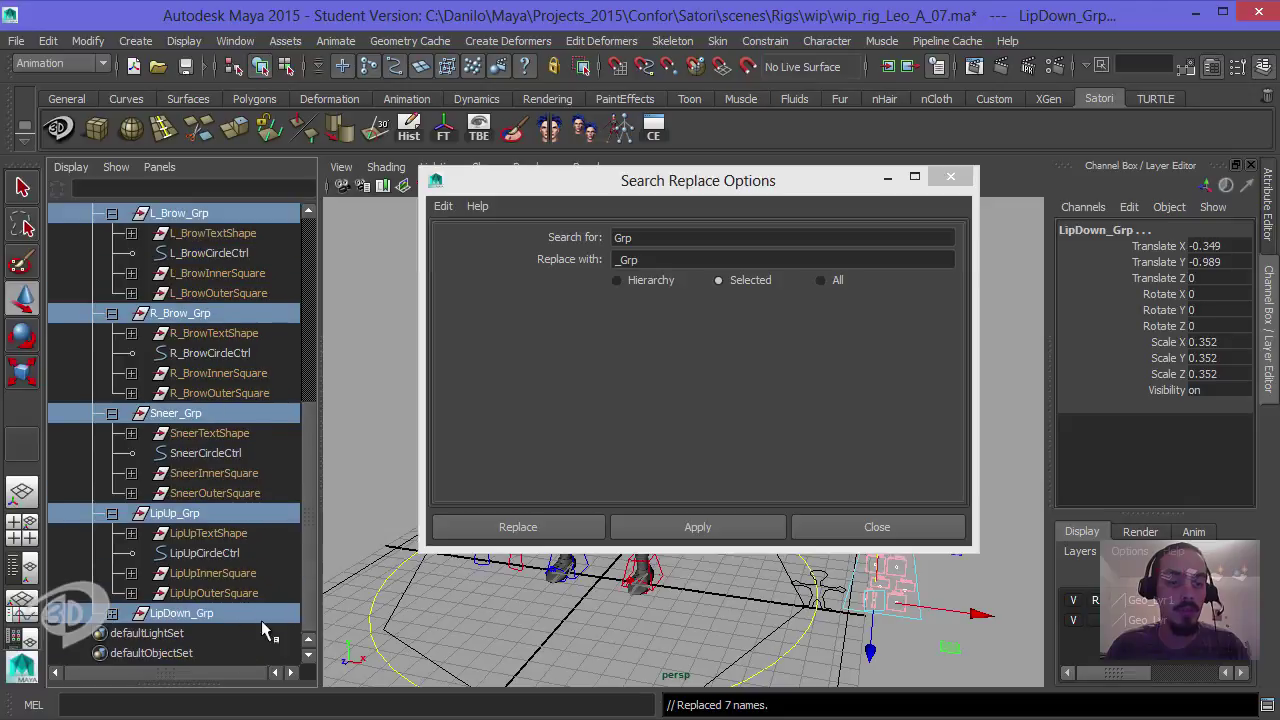
pyautogui.click(112, 613)
pyautogui.press('Down')
pyautogui.press('Right')
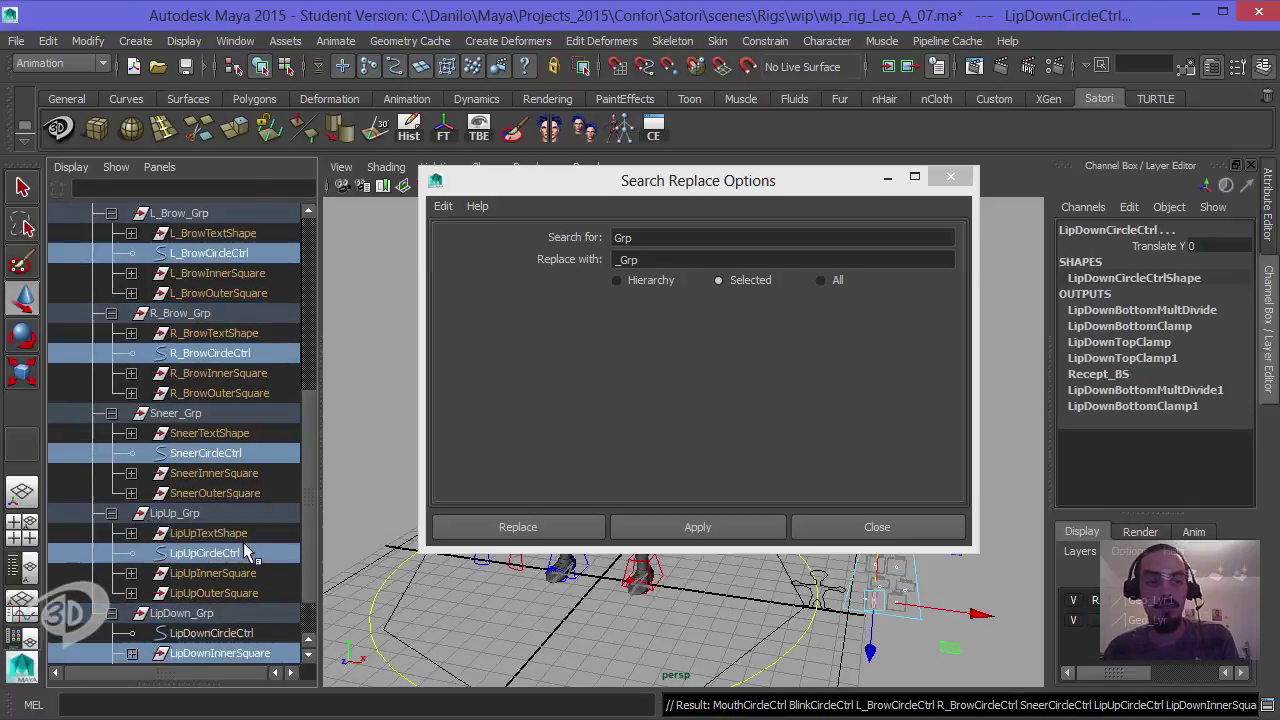
pyautogui.moveTo(305, 419); pyautogui.dragTo(298, 270)
# Step: Replace CircleCtrl with _Ctrl in the names of the selected slider controls
pyautogui.click(668, 238)
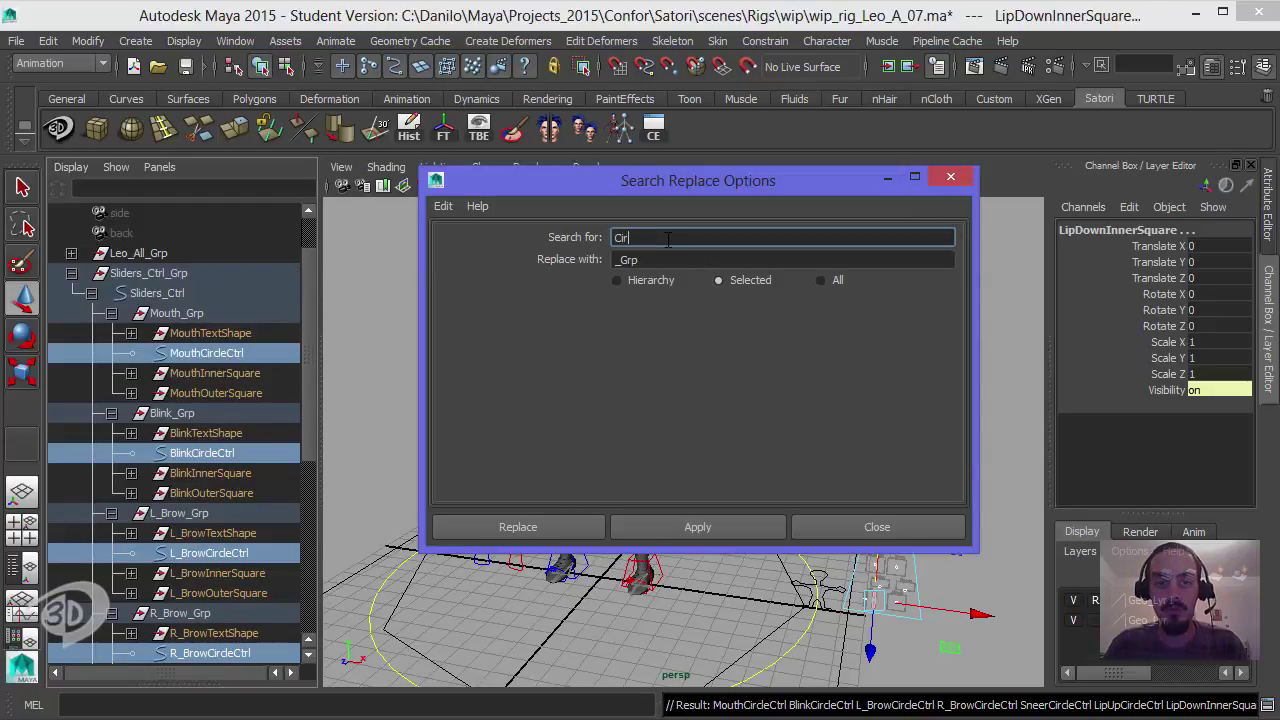
pyautogui.write('Cirbl')
pyautogui.press('BackSpace')
pyautogui.press('BackSpace')
pyautogui.write('cleCtrl')
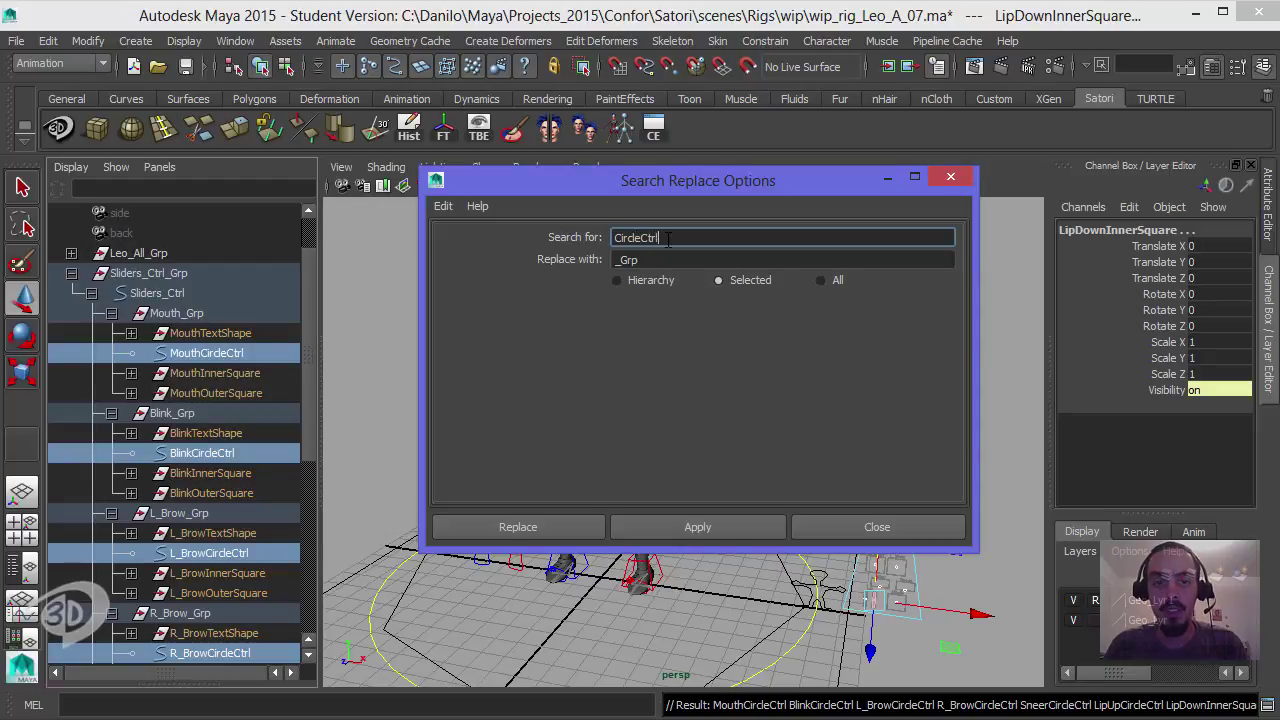
pyautogui.press('Tab')
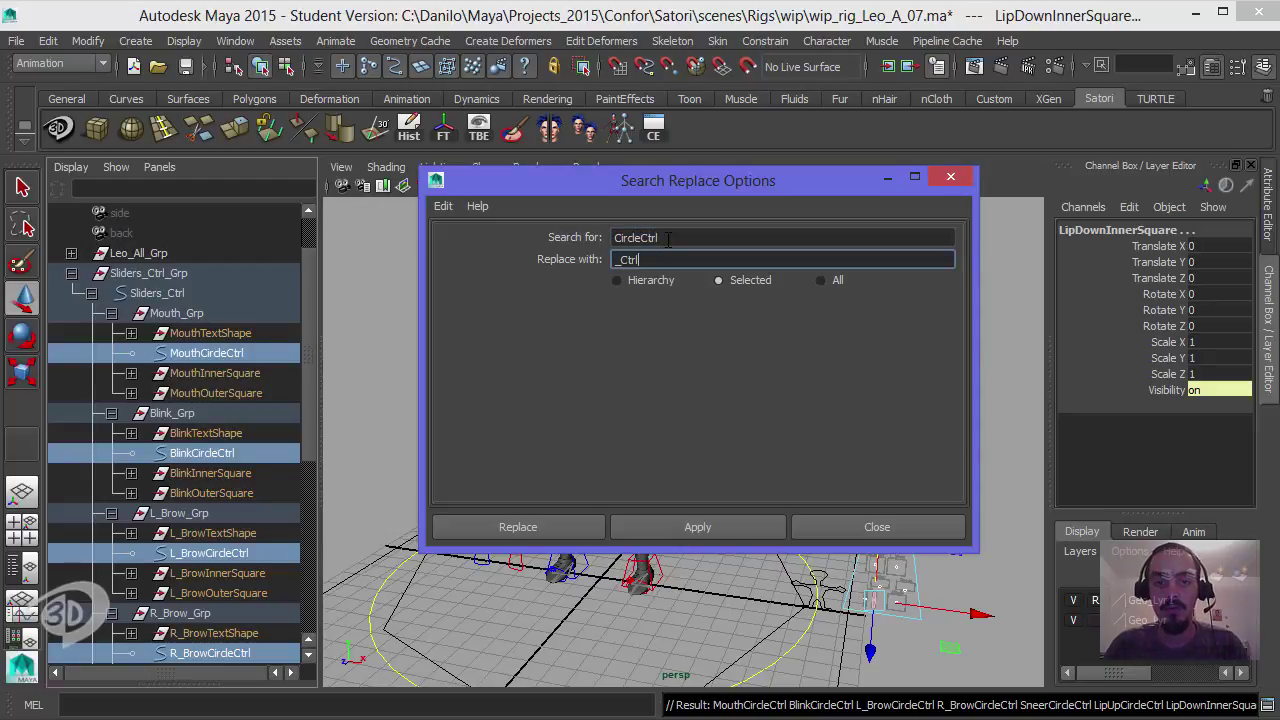
pyautogui.click(670, 524)
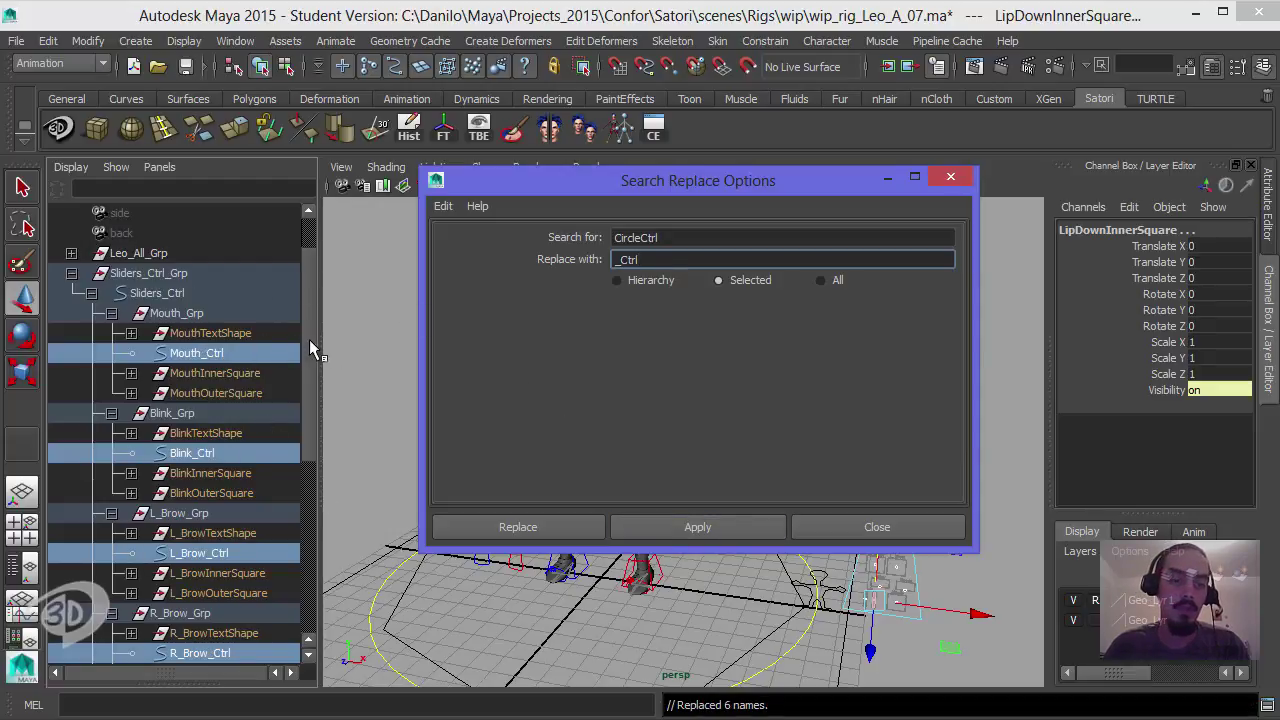
# Step: Rename LipDownCircleCtrl under LipDown_Grp as LipDown_Ctrl
pyautogui.moveTo(309, 339); pyautogui.dragTo(309, 544)
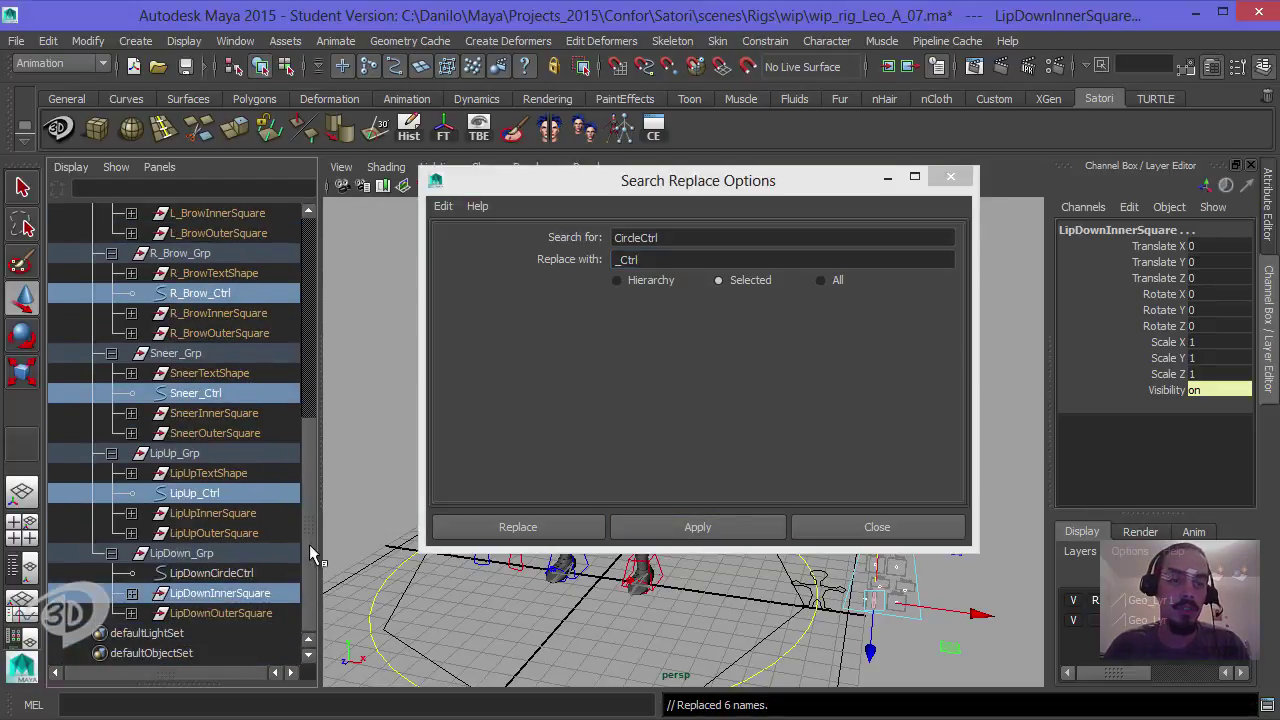
pyautogui.click(255, 574)
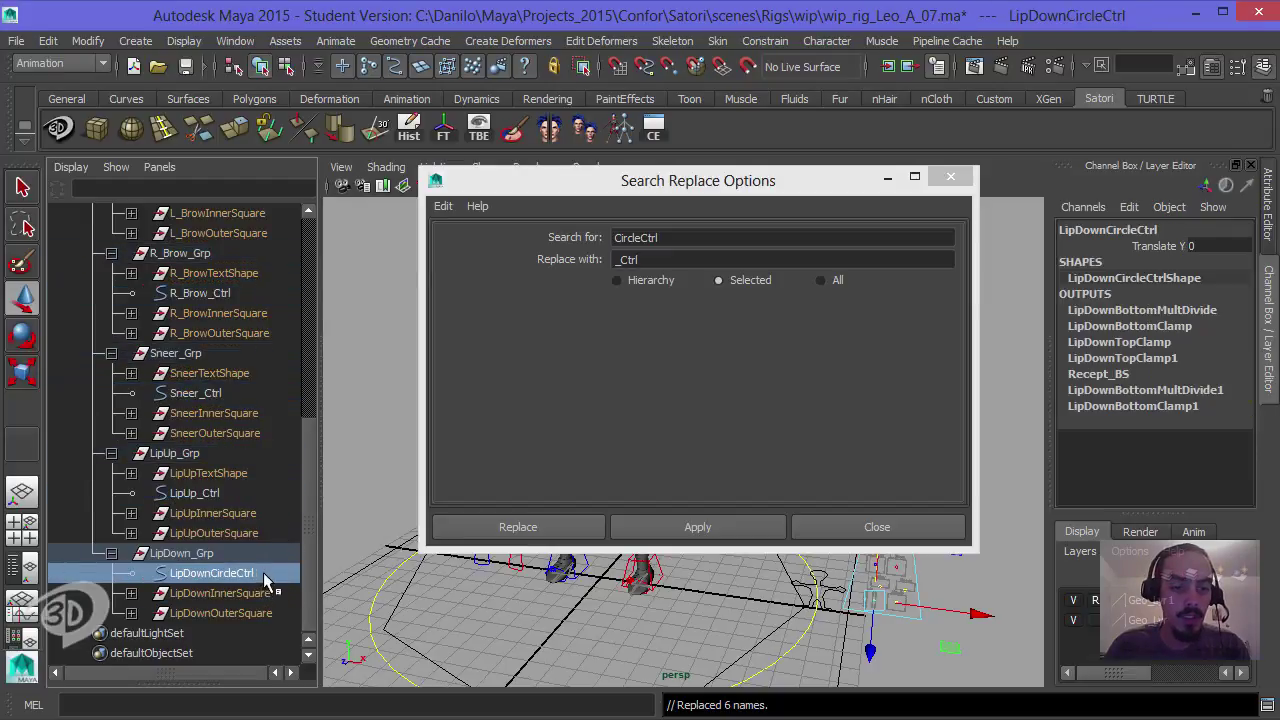
pyautogui.doubleClick(265, 580)
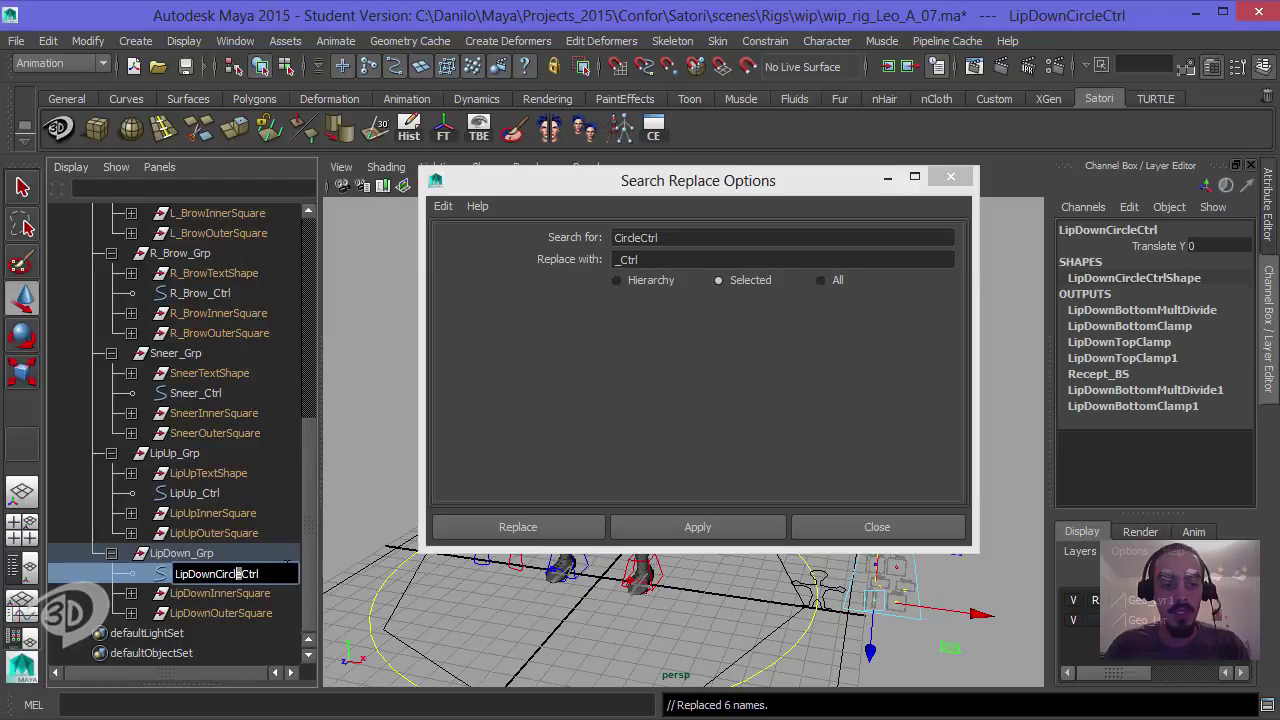
pyautogui.write('_')
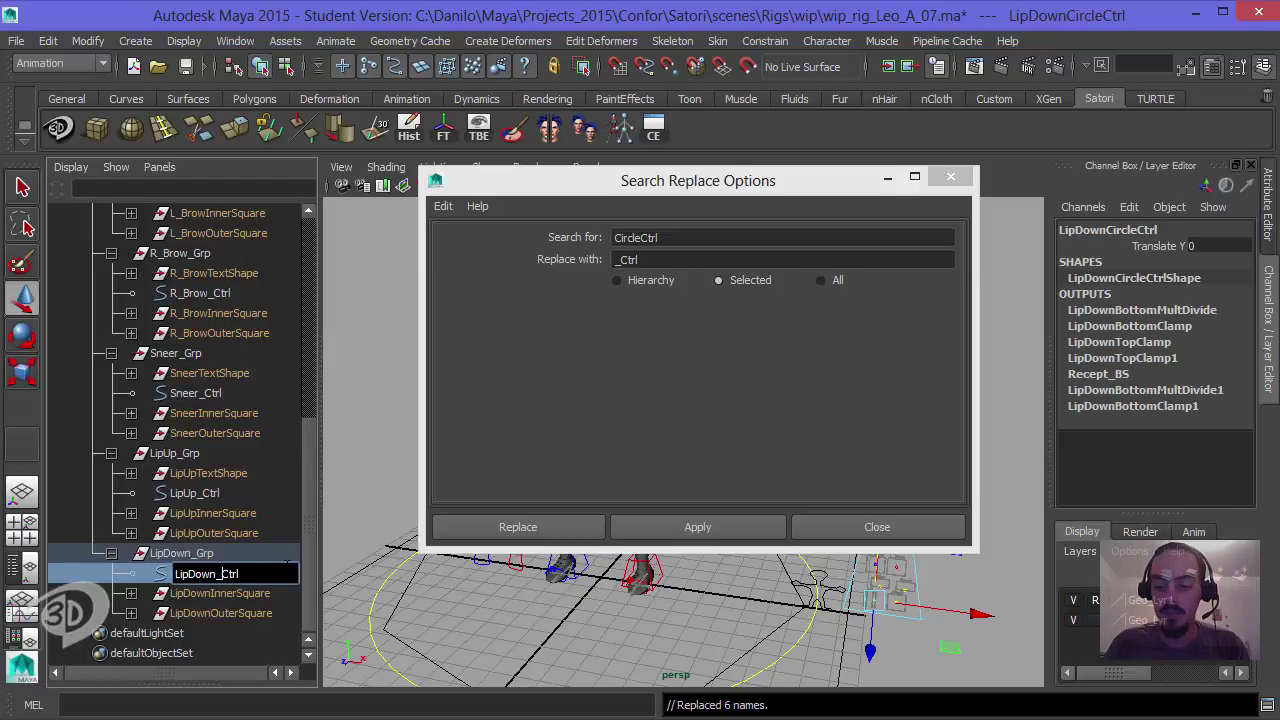
pyautogui.press('Return')
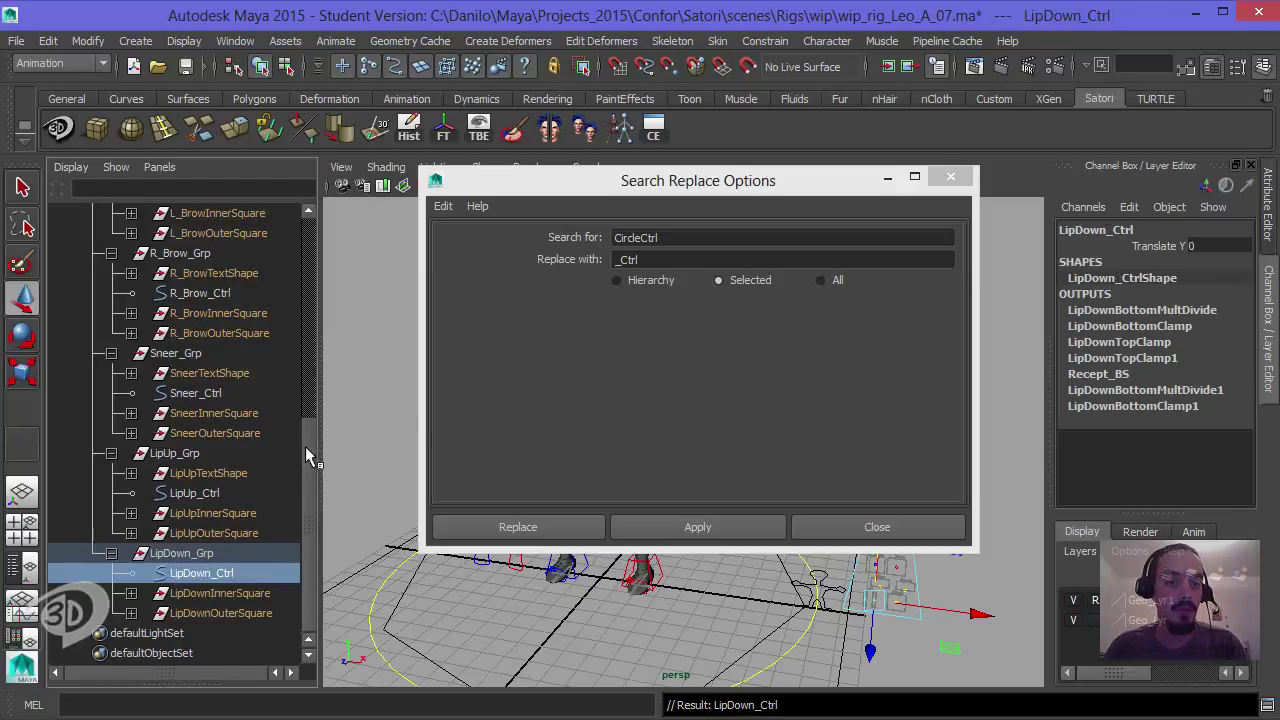
# Step: Collapse the slider hierarchy, check Mouth_Ctrl under Mouth_Grp, and close the search-and-replace options
pyautogui.moveTo(309, 451); pyautogui.dragTo(303, 282)
pyautogui.click(91, 313)
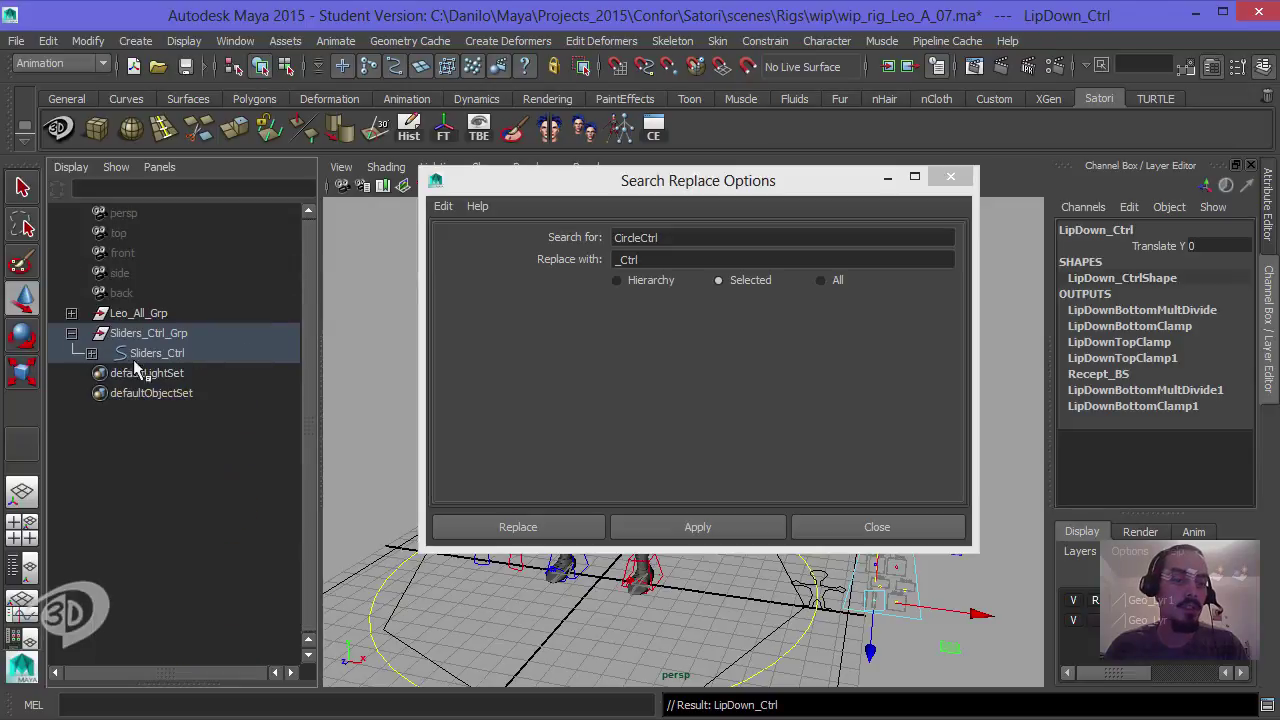
pyautogui.click(91, 353)
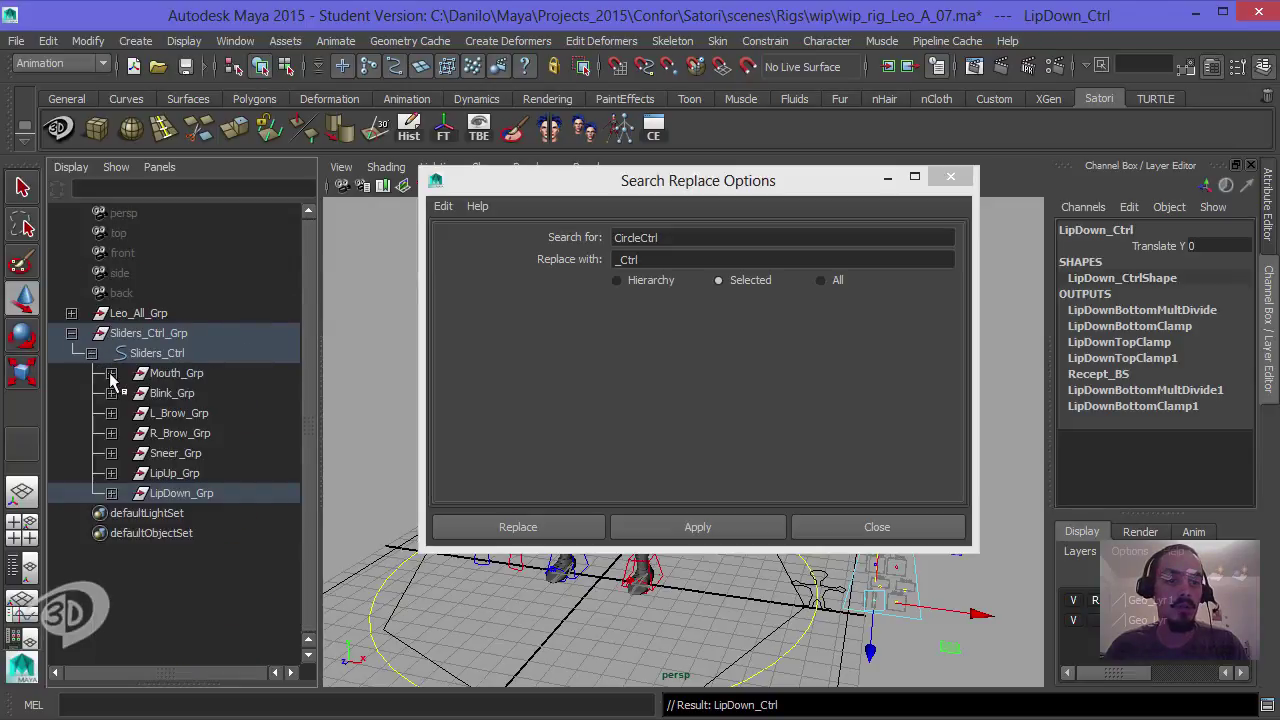
pyautogui.click(111, 373)
pyautogui.click(200, 413)
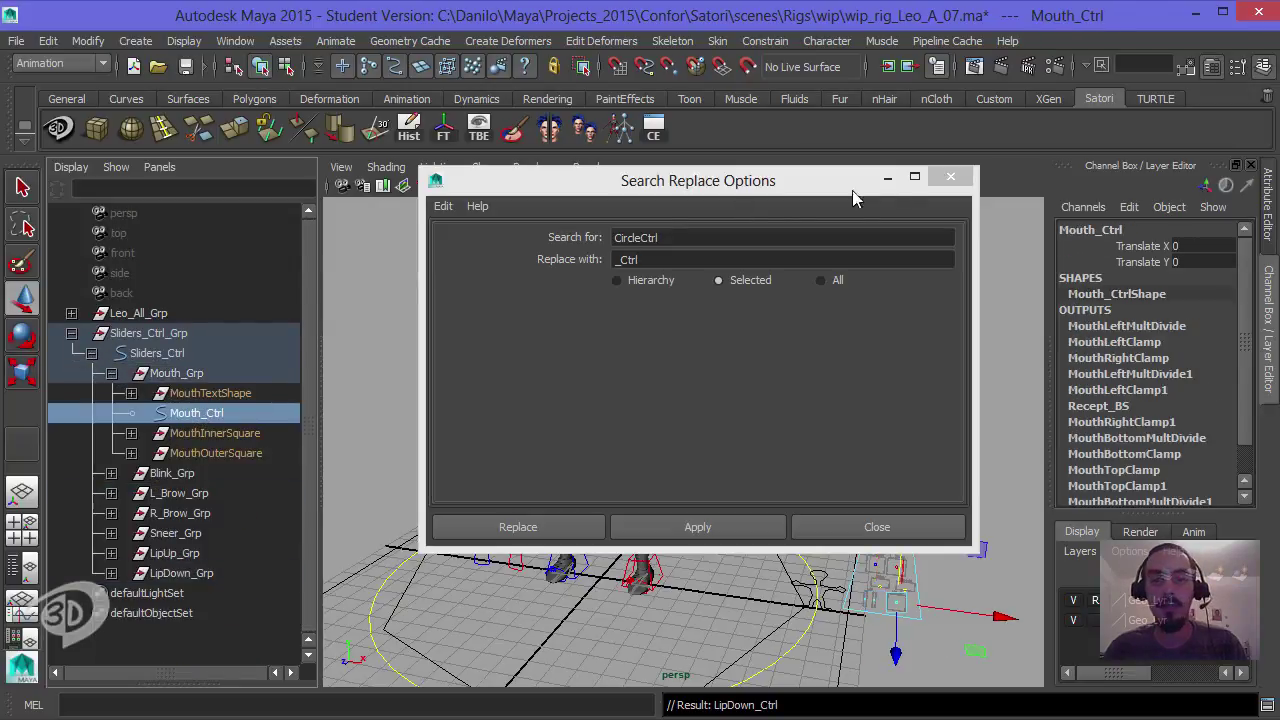
pyautogui.click(950, 177)
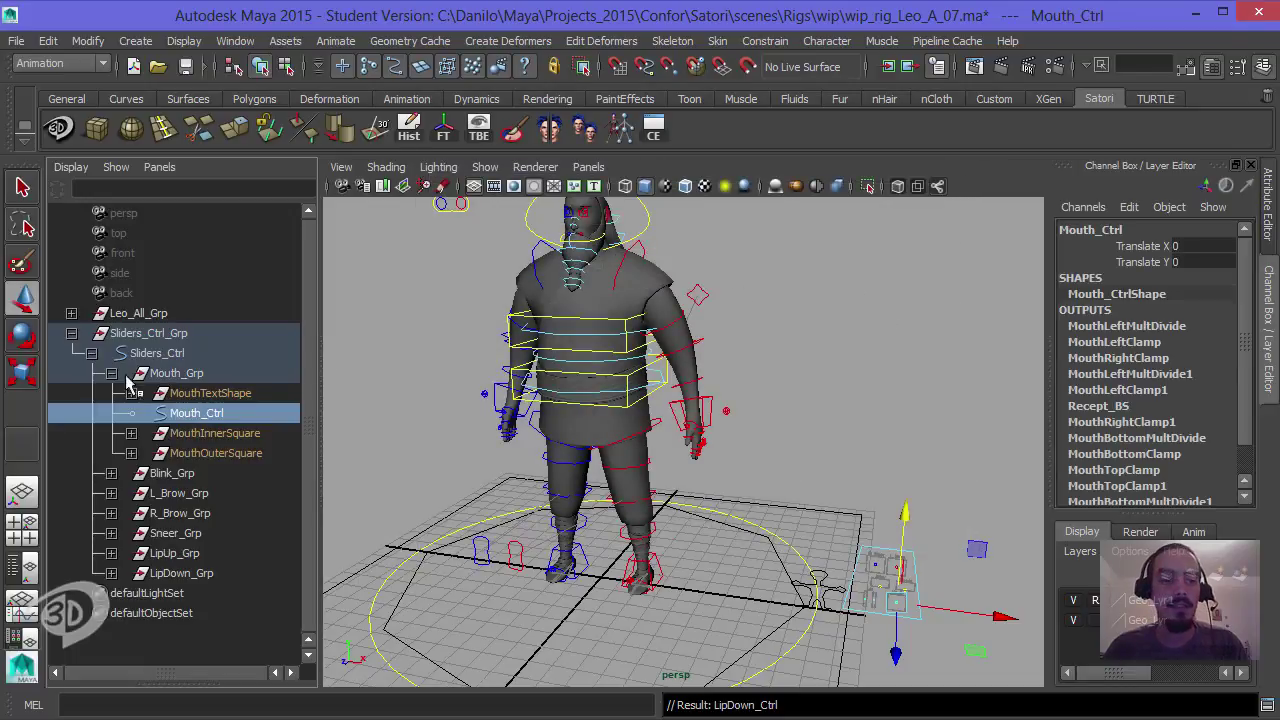
# Step: Parent Sliders_Ctrl_Grp under Root_Ctrl in the Leo_All_Grp control hierarchy
pyautogui.click(71, 333)
pyautogui.click(92, 335)
pyautogui.click(71, 313)
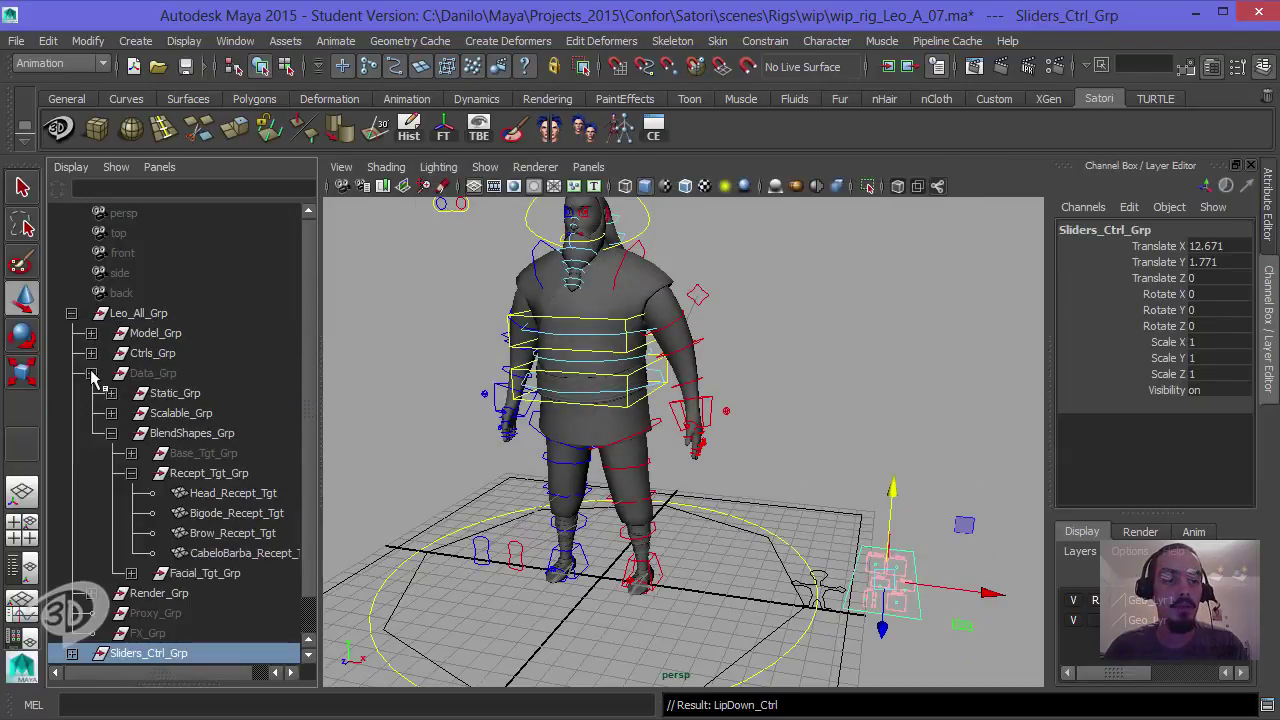
pyautogui.click(92, 373)
pyautogui.click(91, 353)
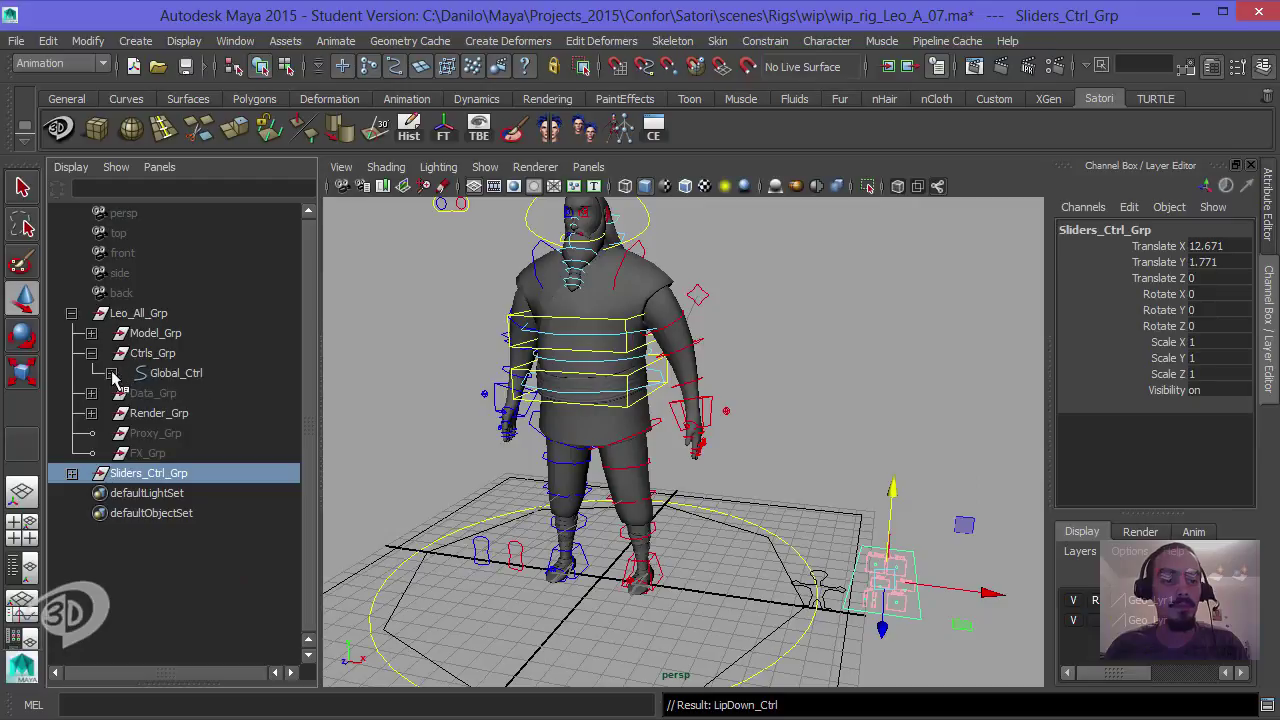
pyautogui.click(111, 373)
pyautogui.click(131, 393)
pyautogui.click(151, 413)
pyautogui.click(215, 415)
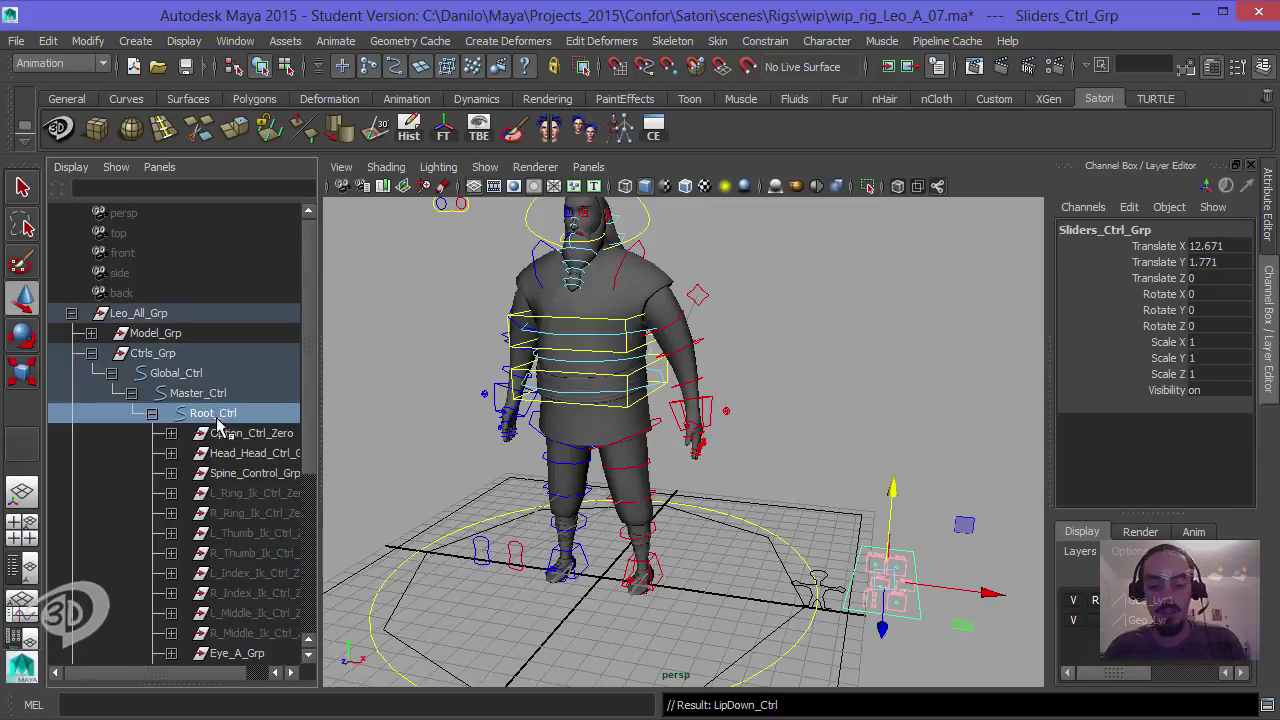
pyautogui.press('p')
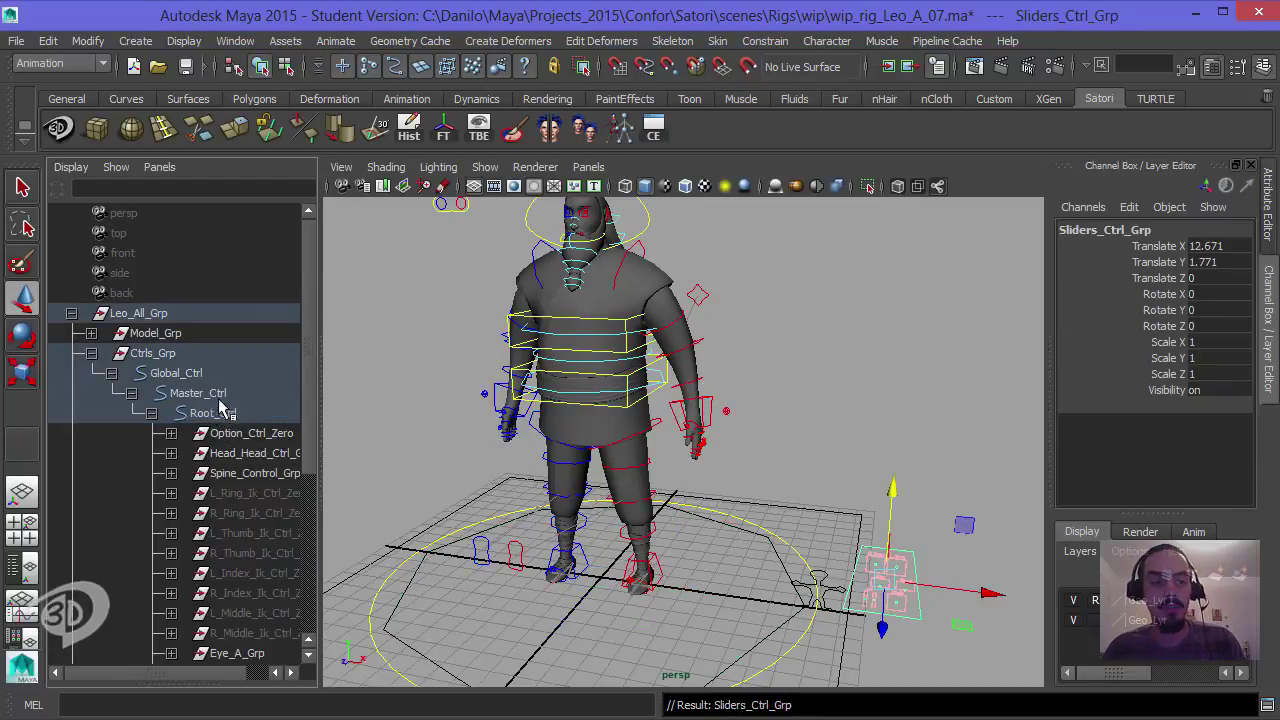
# Step: Select Option_Ctrl inside Option_Ctrl_Zero and examine its existing custom attributes
pyautogui.click(173, 433)
pyautogui.click(222, 457)
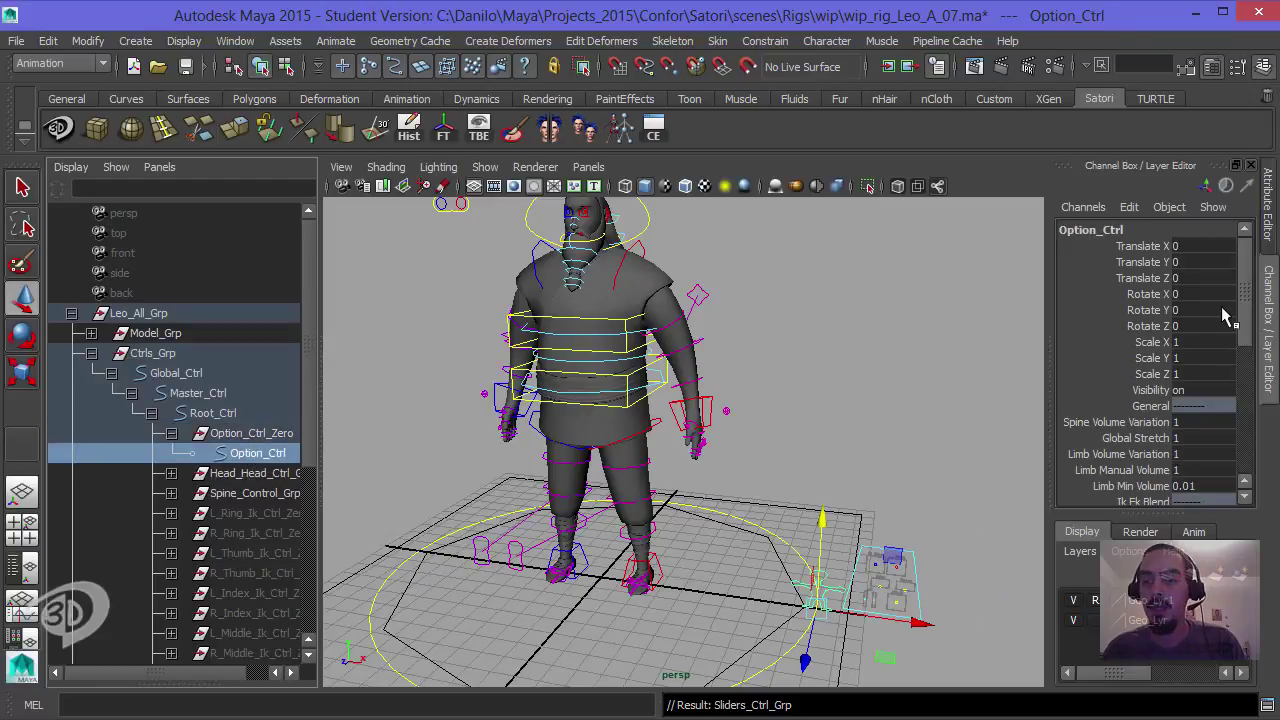
pyautogui.moveTo(1246, 315); pyautogui.dragTo(1250, 395)
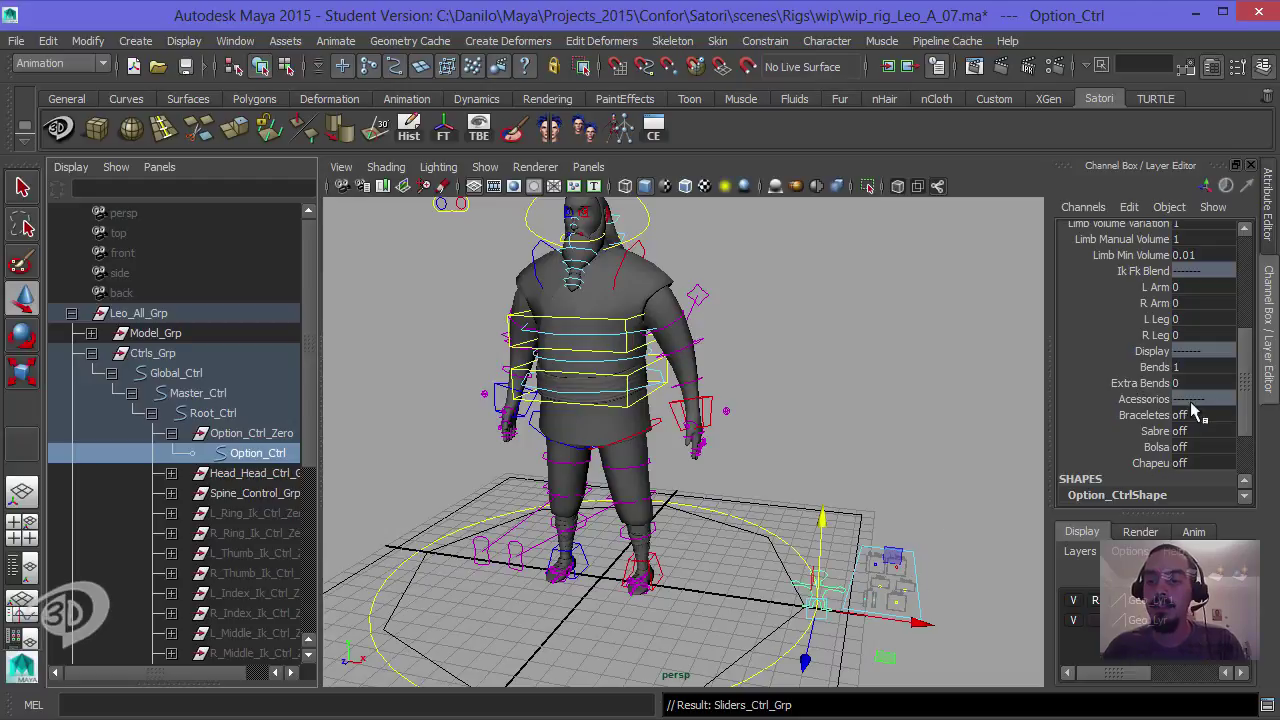
pyautogui.keyDown('alt'); pyautogui.moveTo(712, 340); pyautogui.dragTo(828, 384); pyautogui.keyUp('alt')
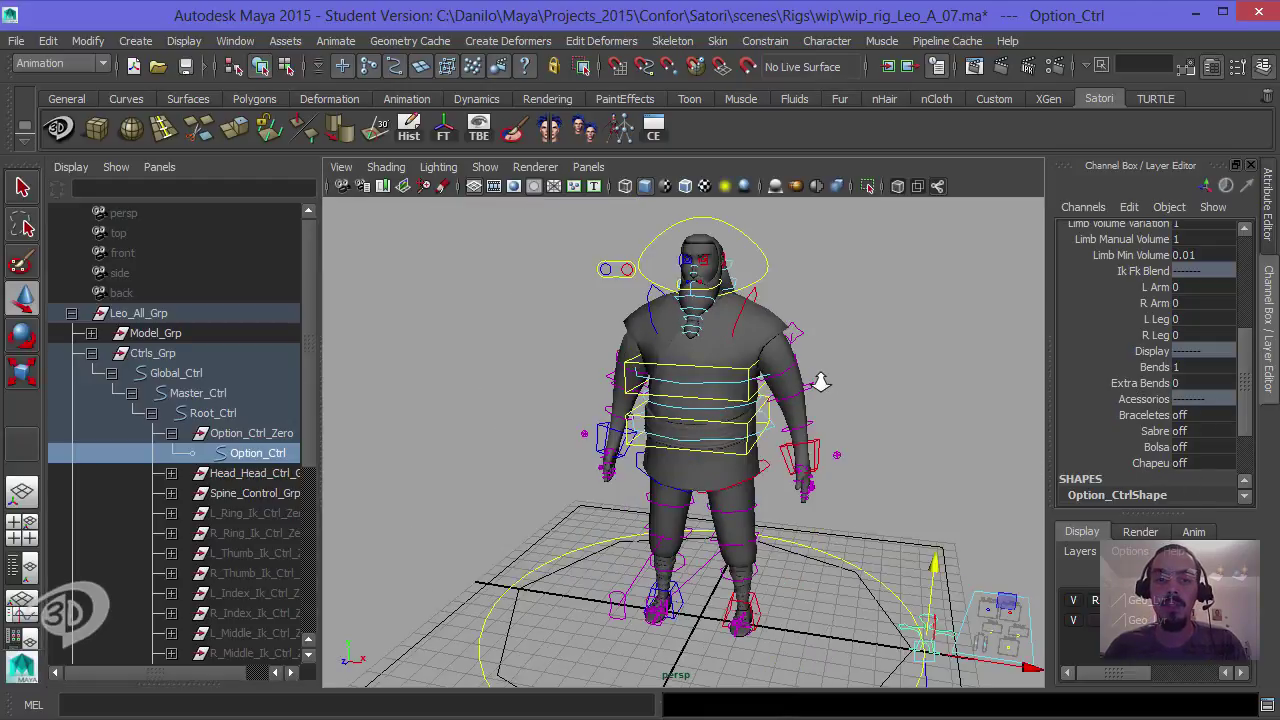
pyautogui.scroll(-2, 820, 382)
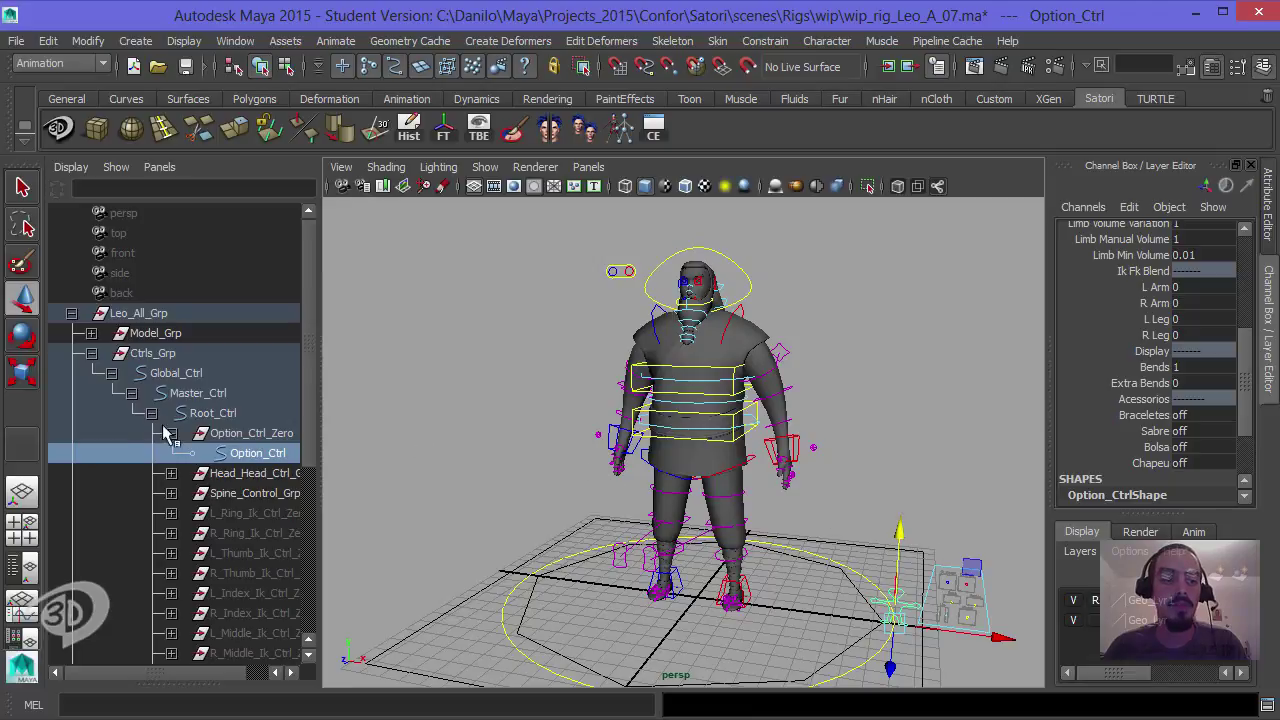
pyautogui.click(91, 354)
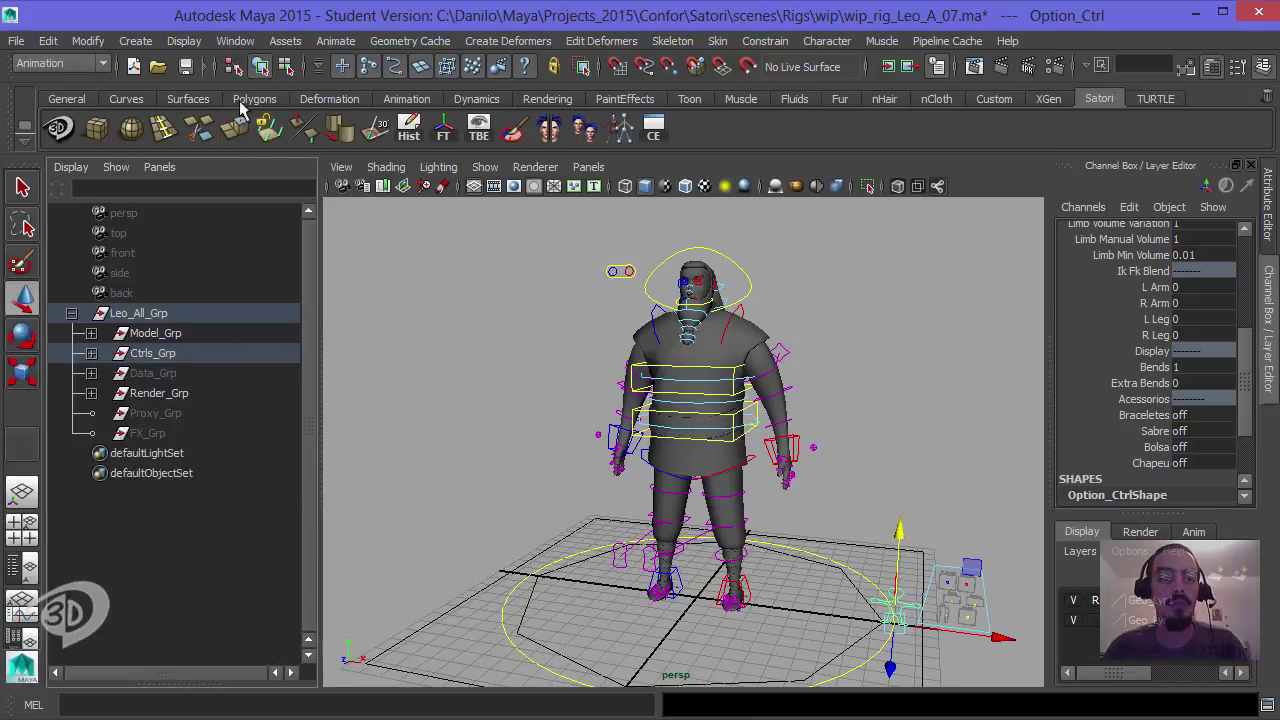
# Step: Add a keyable integer attribute named displaySliders to Option_Ctrl, with minimum 0 and maximum 1
pyautogui.click(1129, 207)
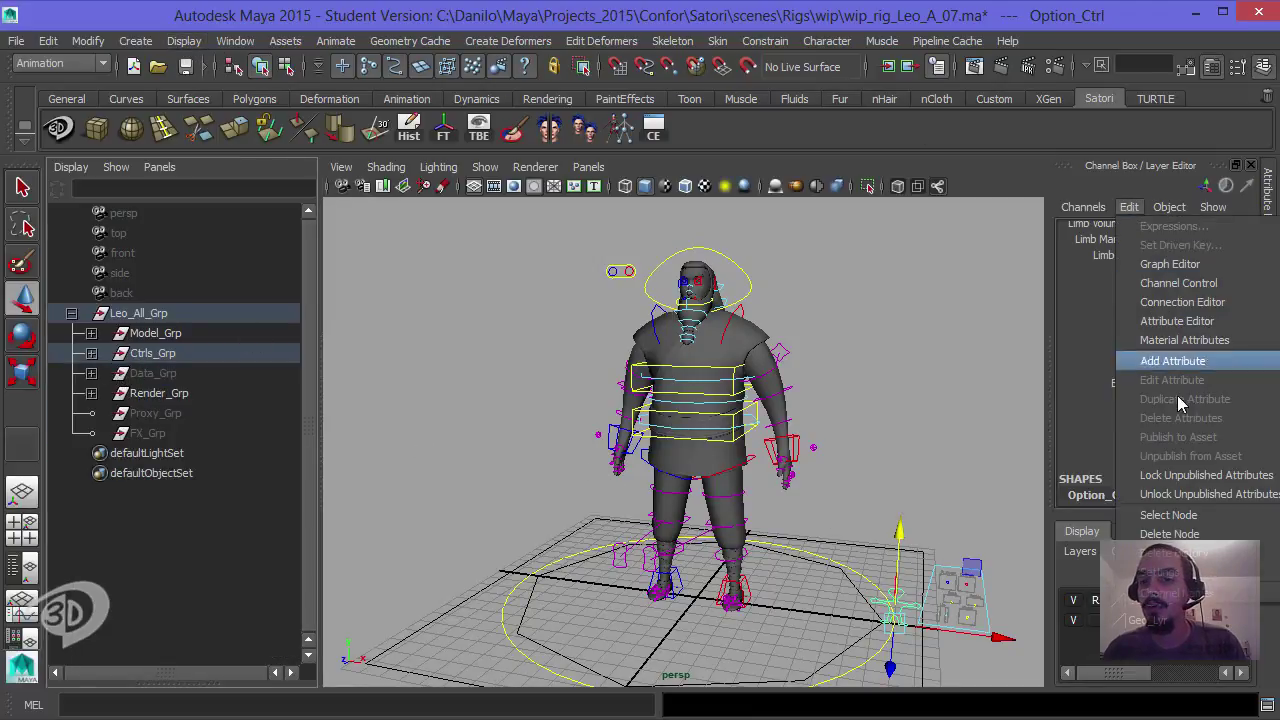
pyautogui.click(1172, 361)
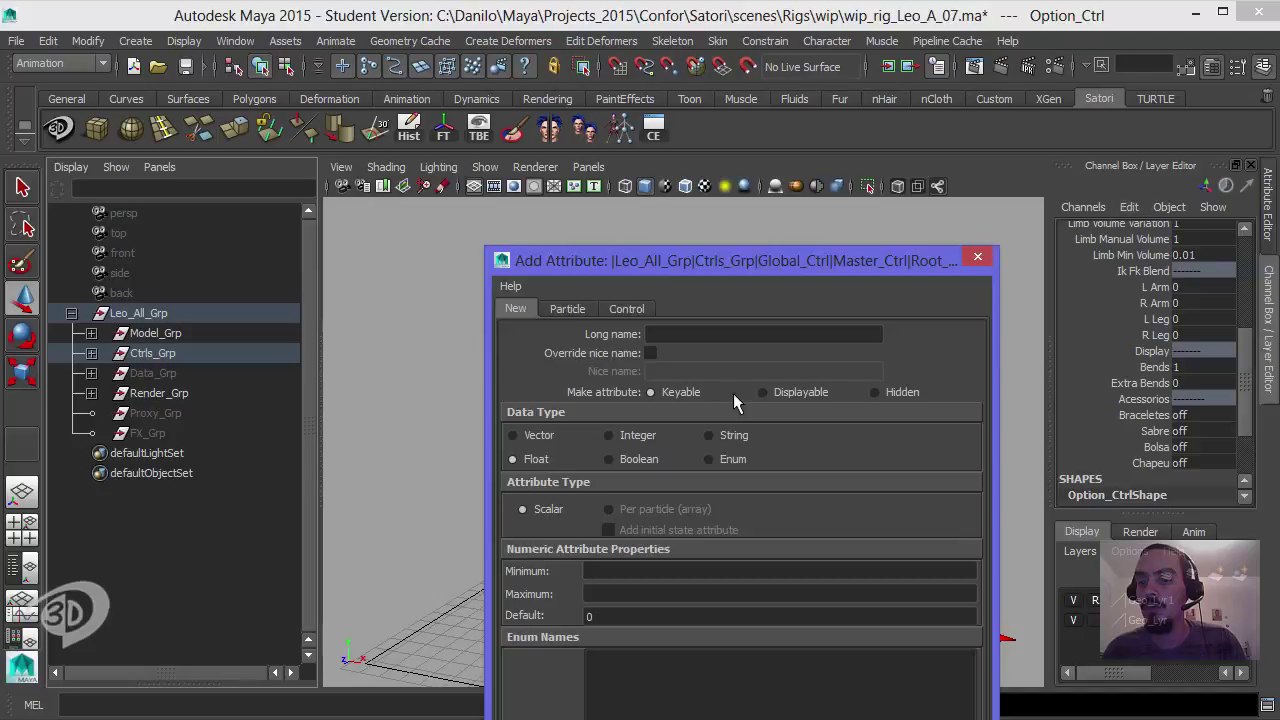
pyautogui.click(684, 335)
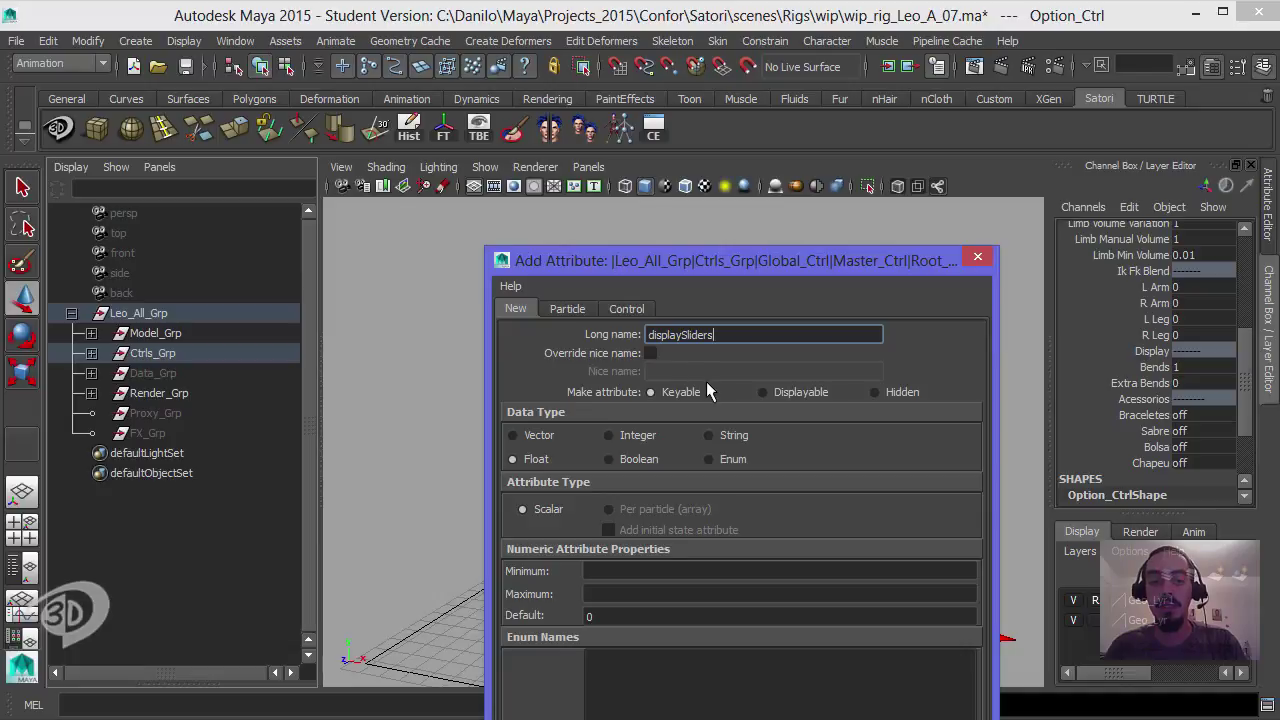
pyautogui.moveTo(705, 259); pyautogui.dragTo(615, 75)
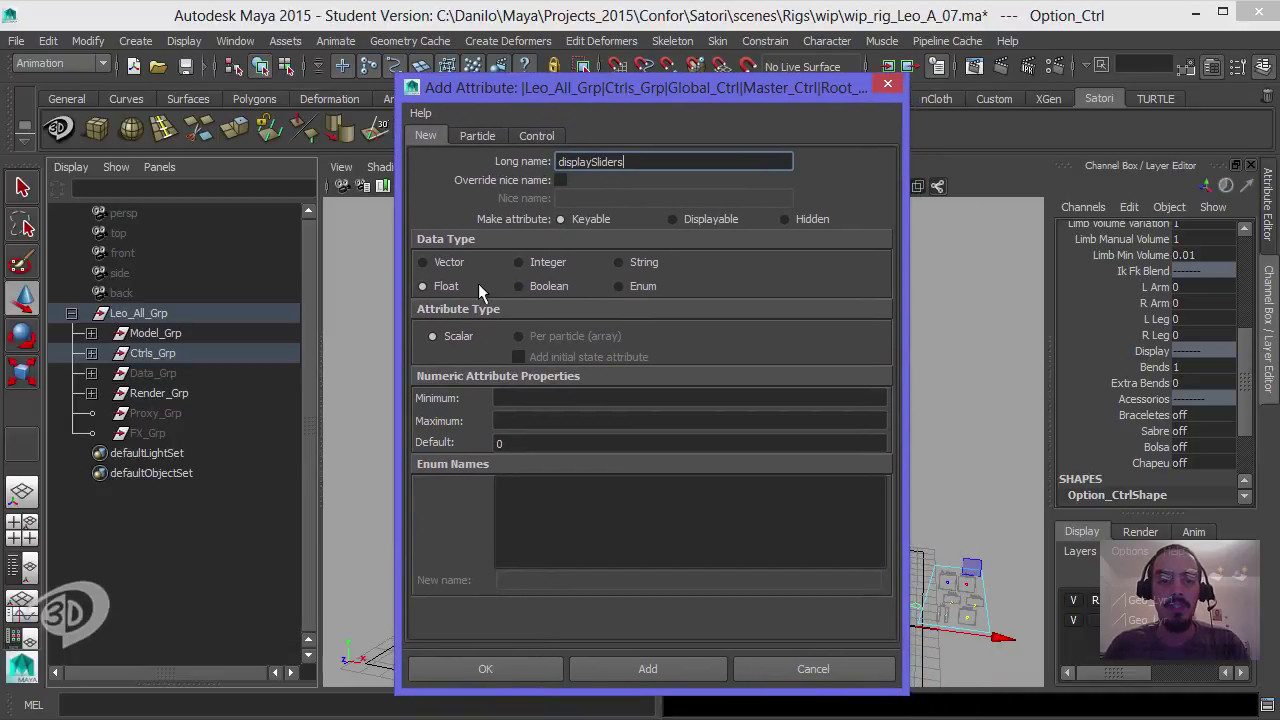
pyautogui.click(519, 262)
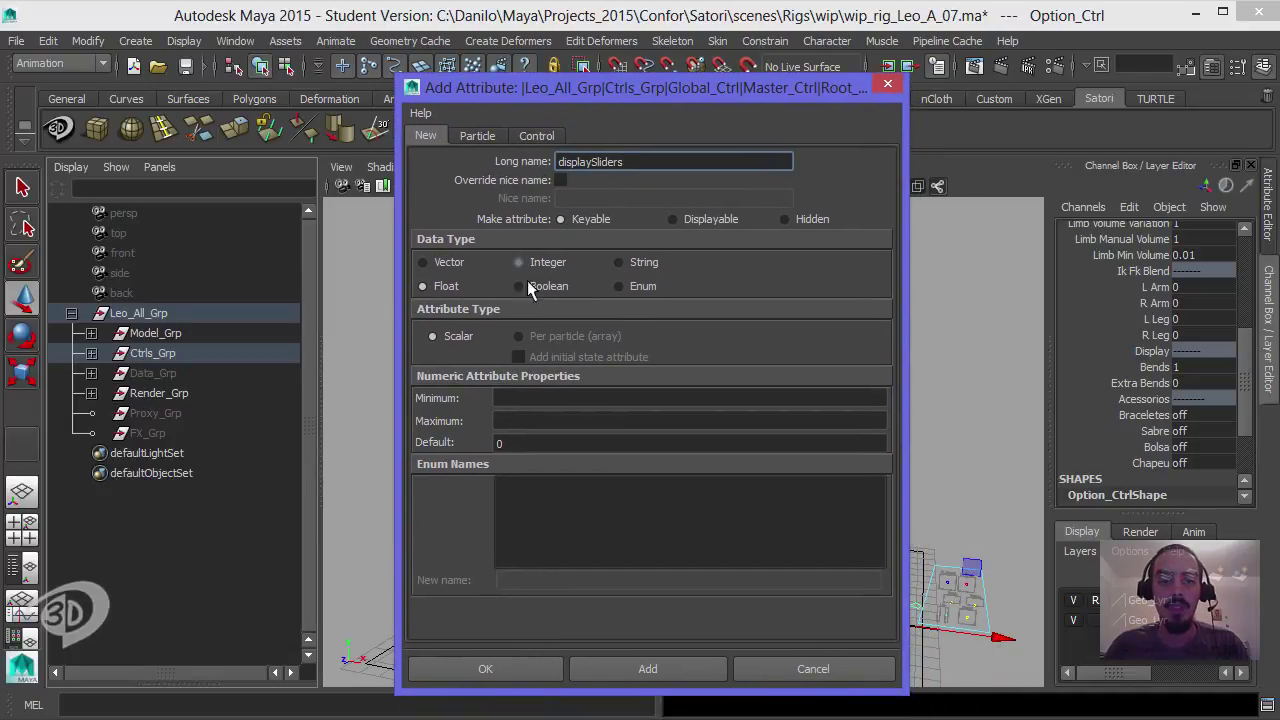
pyautogui.click(519, 397)
pyautogui.write('0')
pyautogui.click(512, 424)
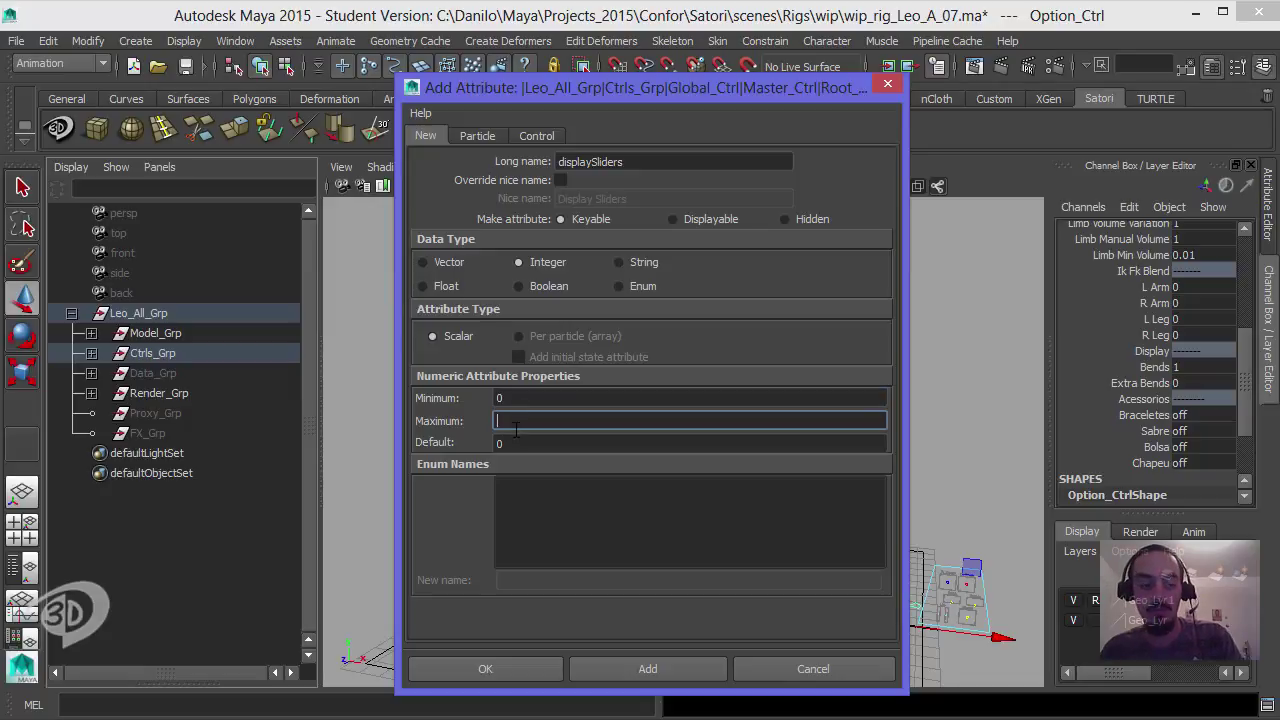
pyautogui.write('1')
pyautogui.click(649, 669)
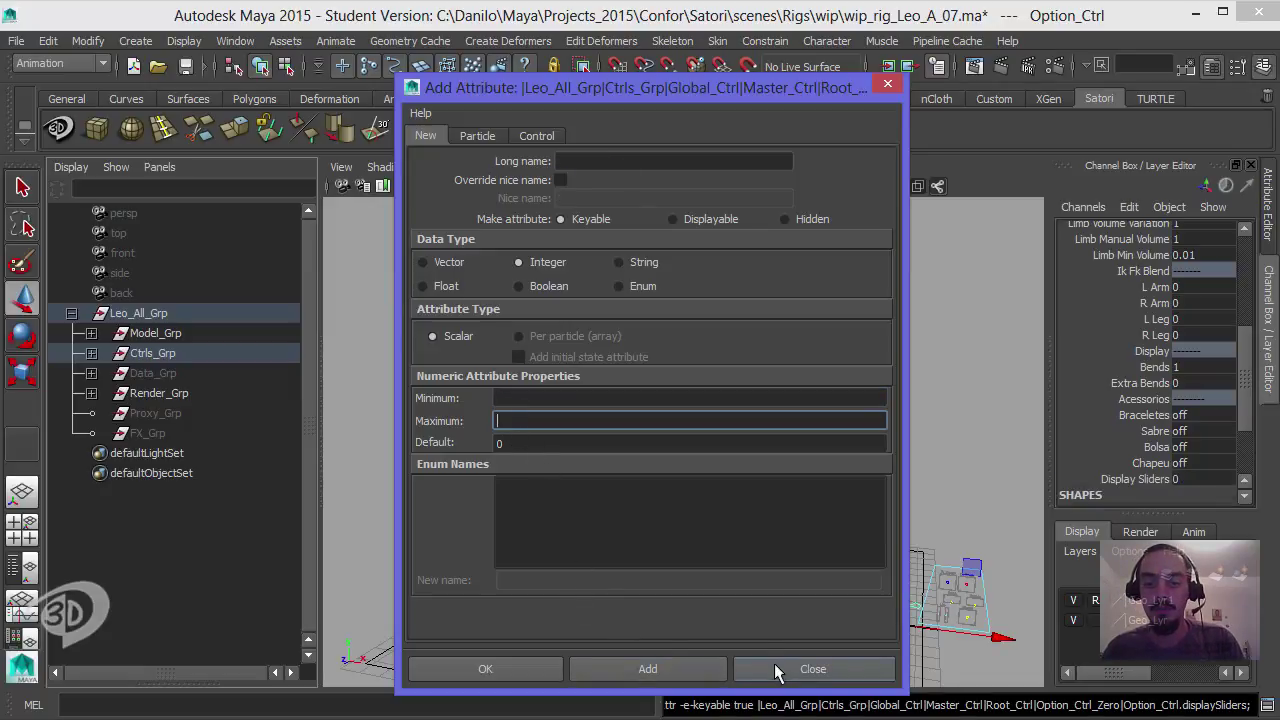
pyautogui.click(777, 669)
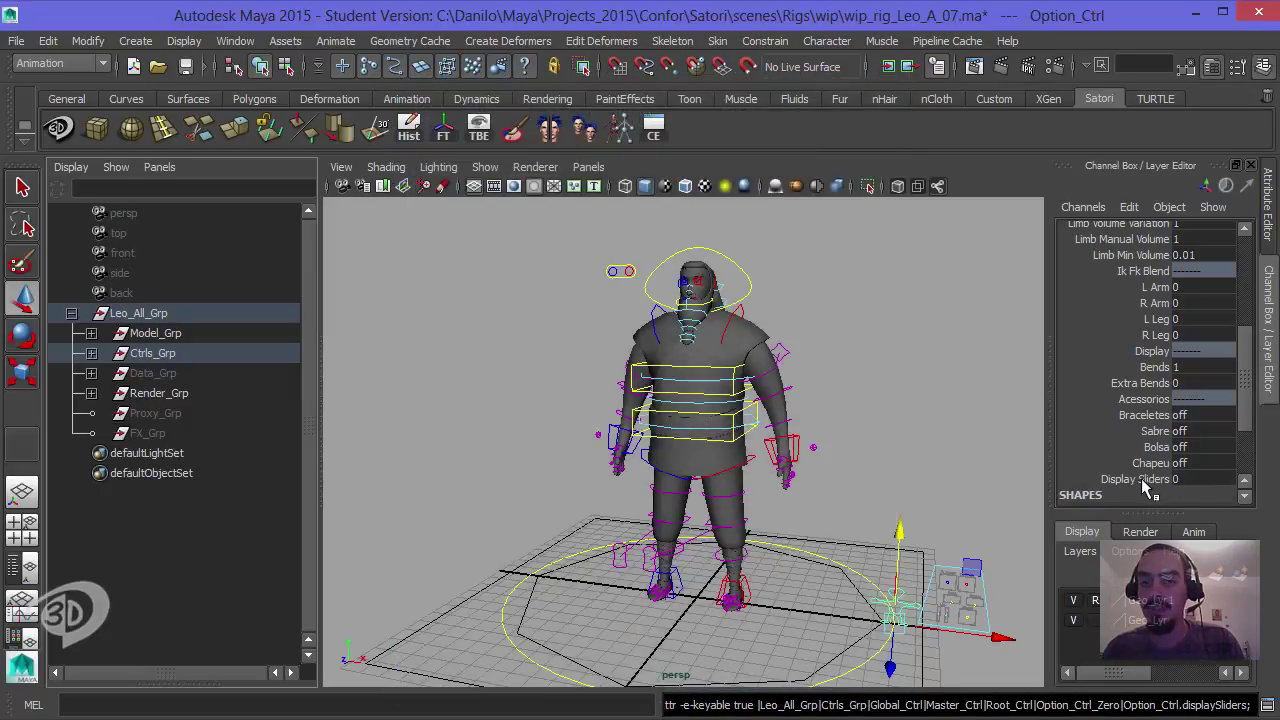
# Step: Connect Option_Ctrl's displaySliders output to the visibility input of Sliders_Ctrl_Grp with the Connection Editor
pyautogui.click(653, 128)
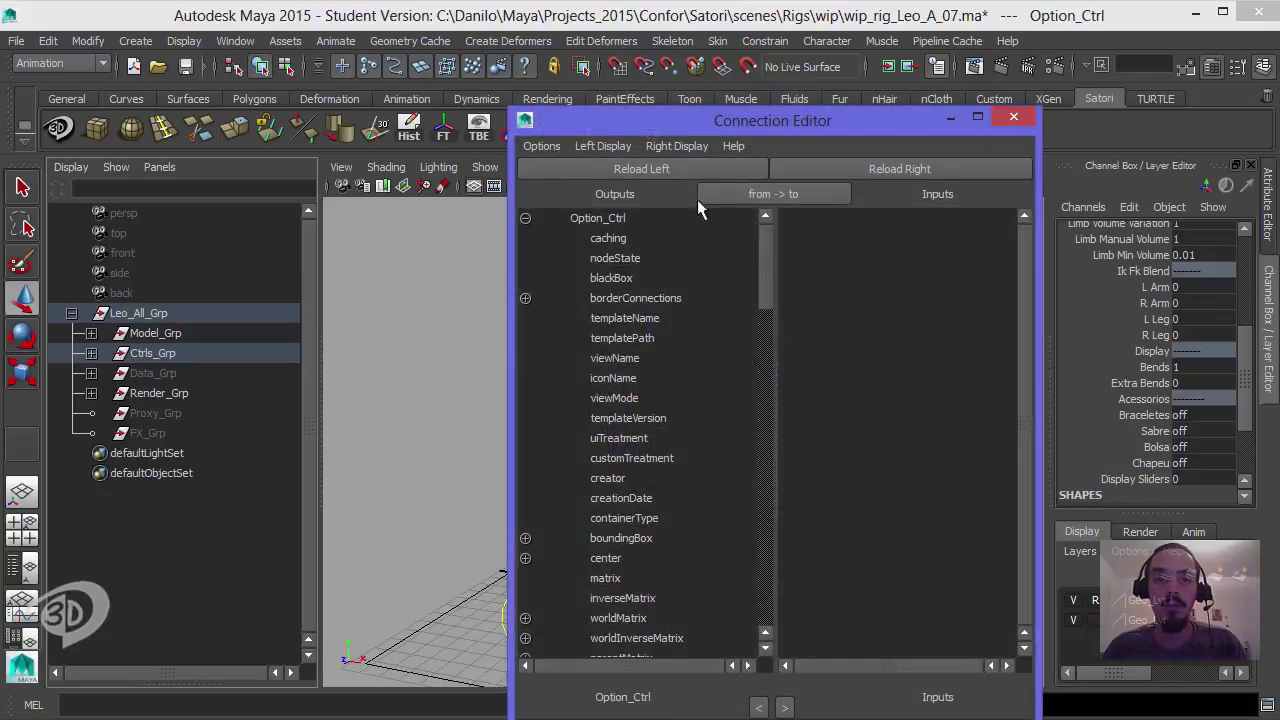
pyautogui.scroll(-20, 747, 643)
pyautogui.click(643, 641)
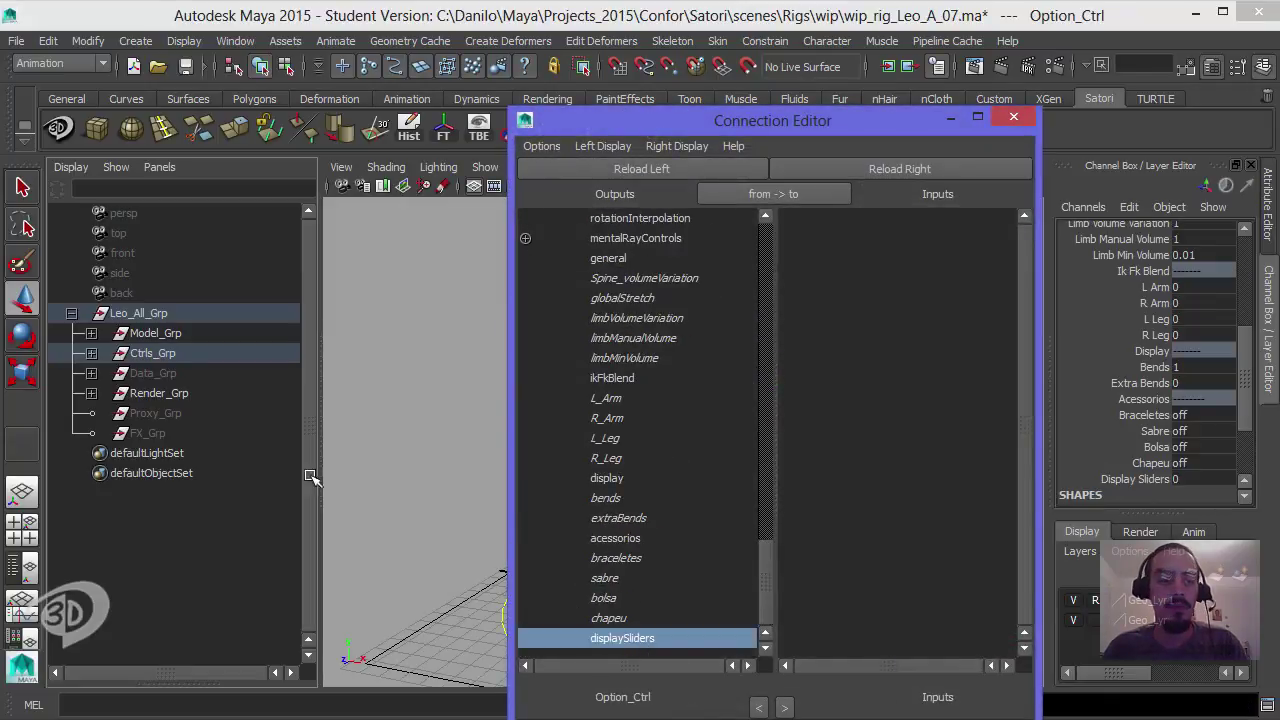
pyautogui.click(91, 353)
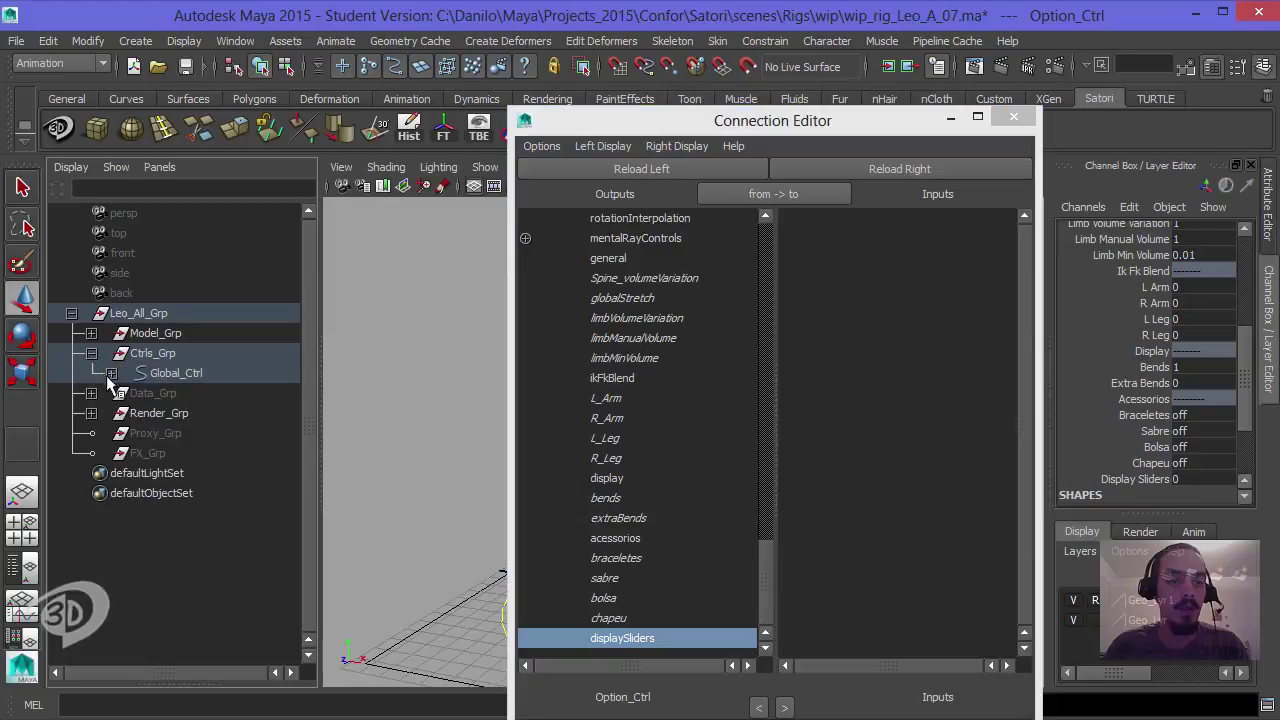
pyautogui.click(111, 373)
pyautogui.click(131, 393)
pyautogui.click(151, 413)
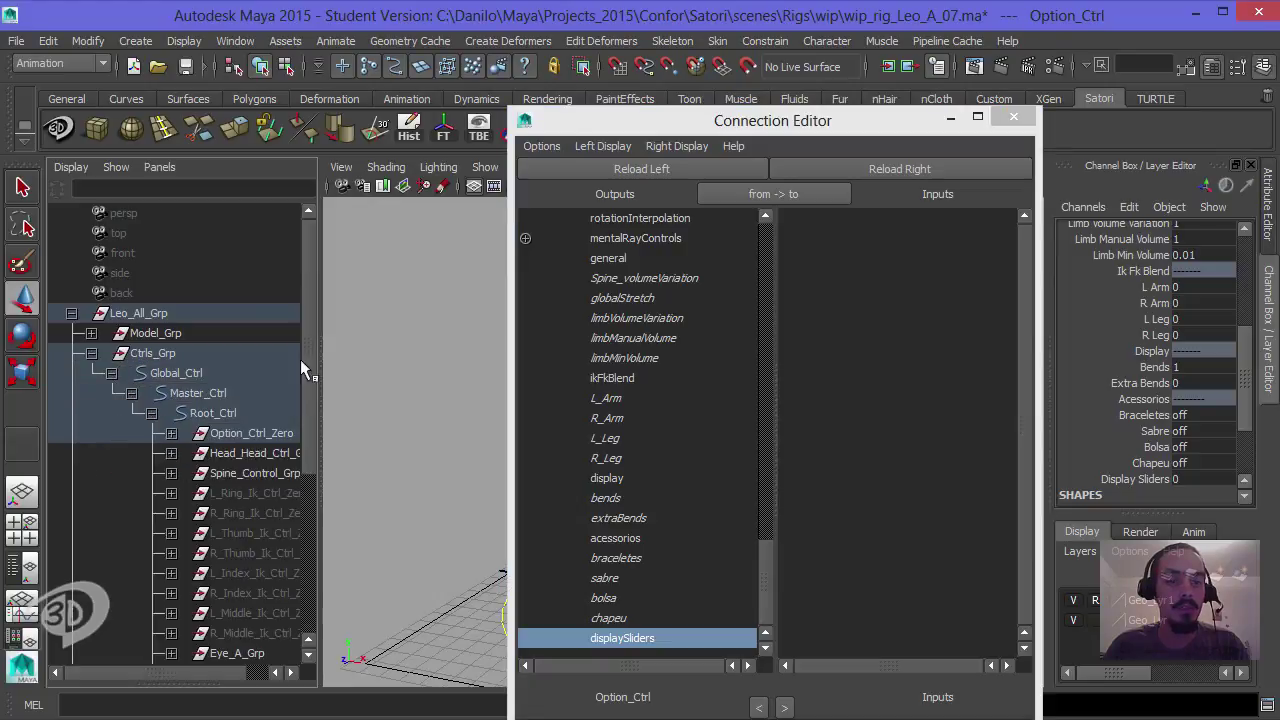
pyautogui.scroll(-6, 299, 538)
pyautogui.click(245, 534)
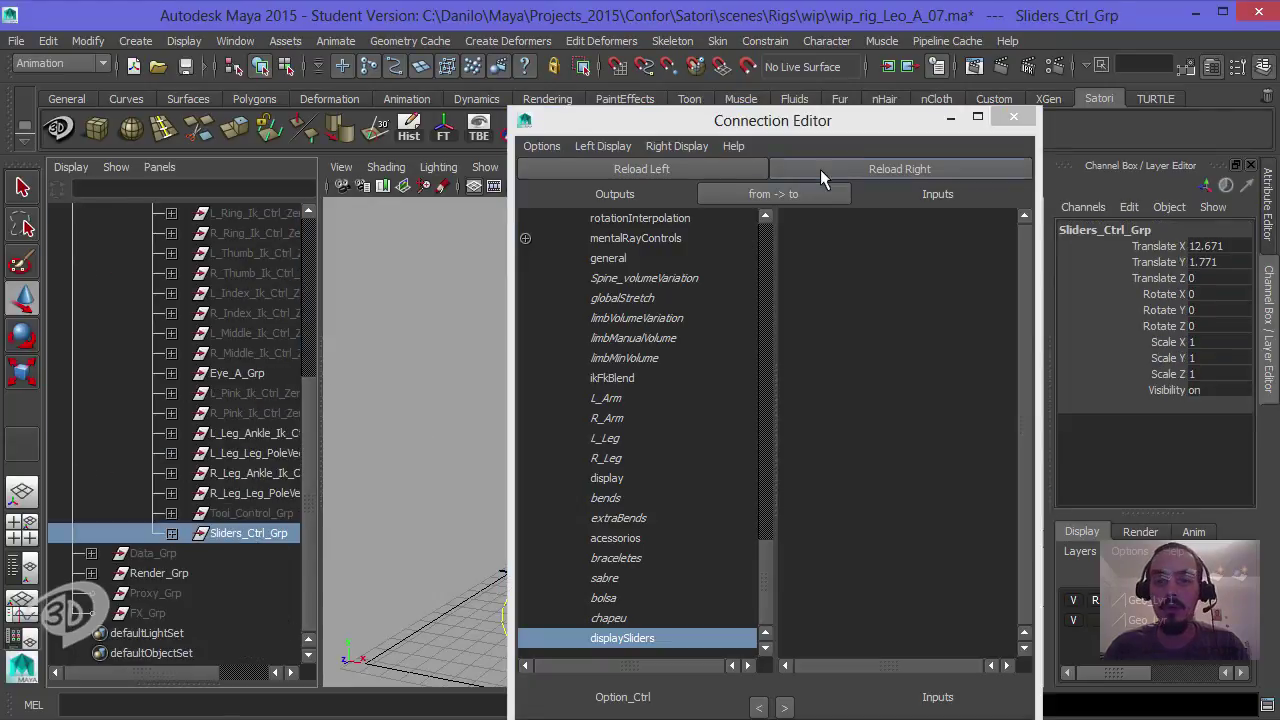
pyautogui.click(822, 169)
pyautogui.click(874, 538)
pyautogui.click(1013, 118)
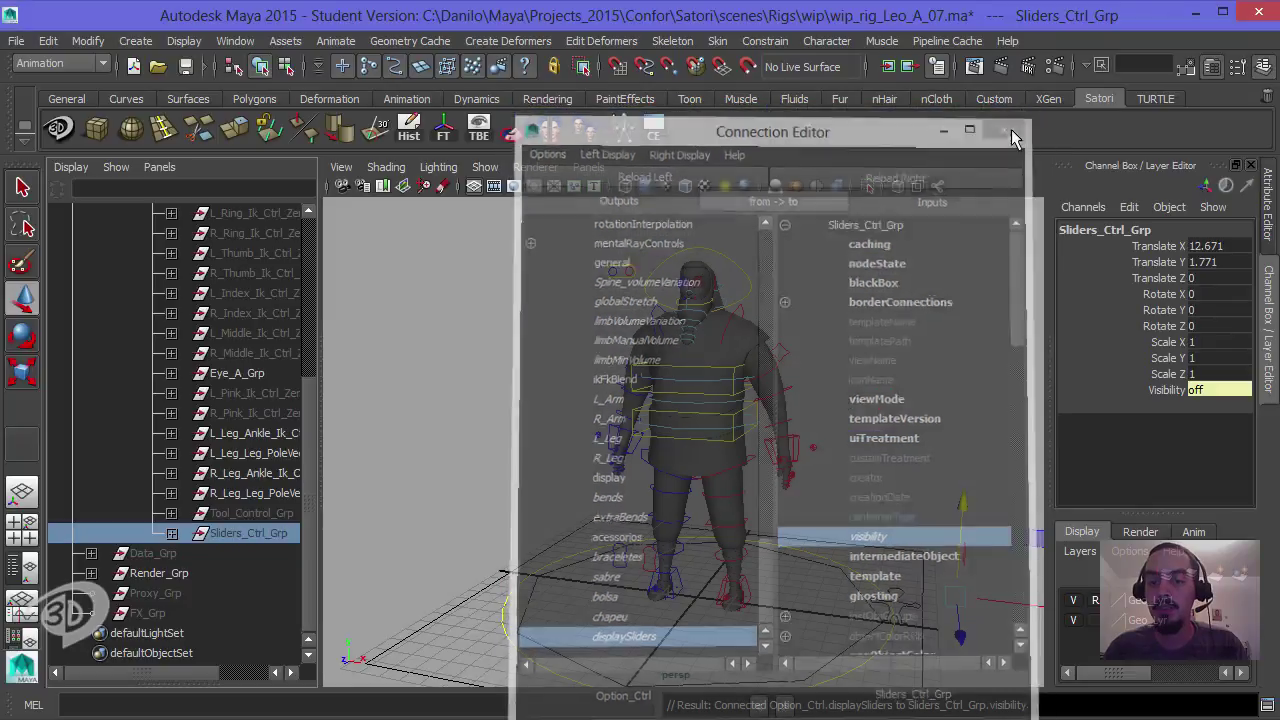
# Step: Test Display Sliders on Option_Ctrl by switching it to 1 and back to 0, and clear the selection
pyautogui.click(895, 605)
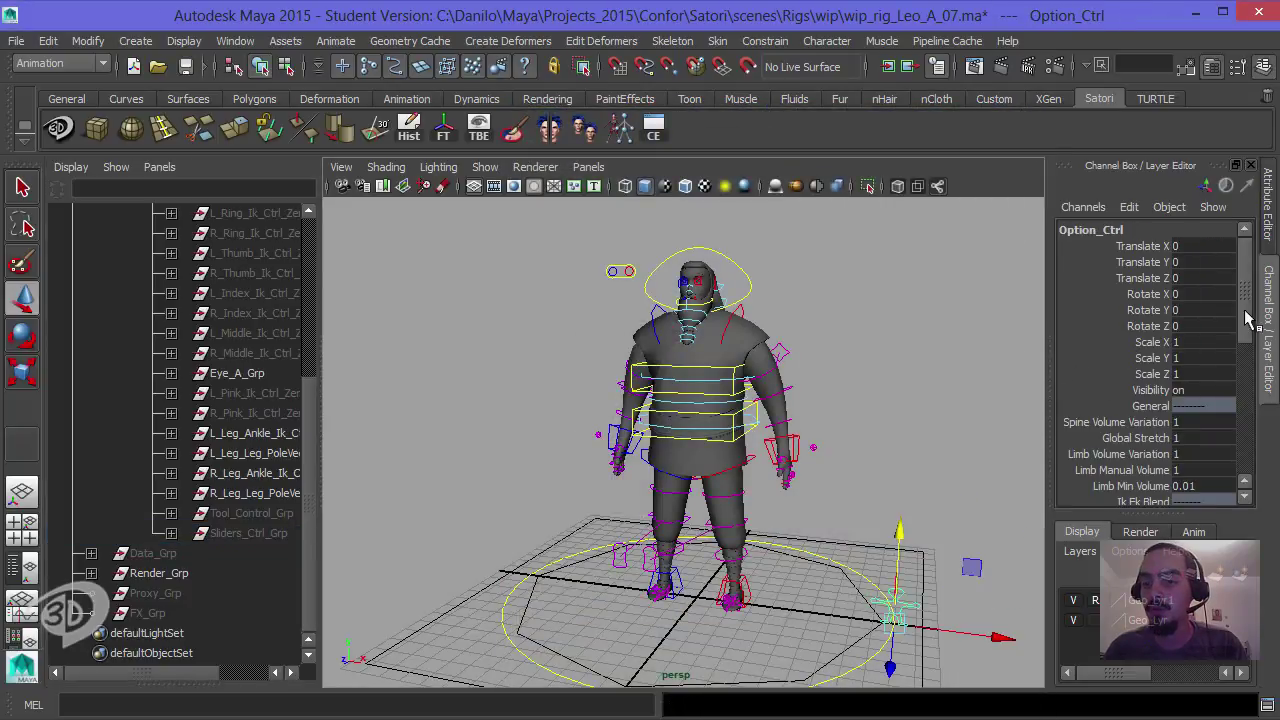
pyautogui.scroll(-5, 1249, 320)
pyautogui.click(1135, 396)
pyautogui.moveTo(985, 405); pyautogui.dragTo(876, 395, button='middle')
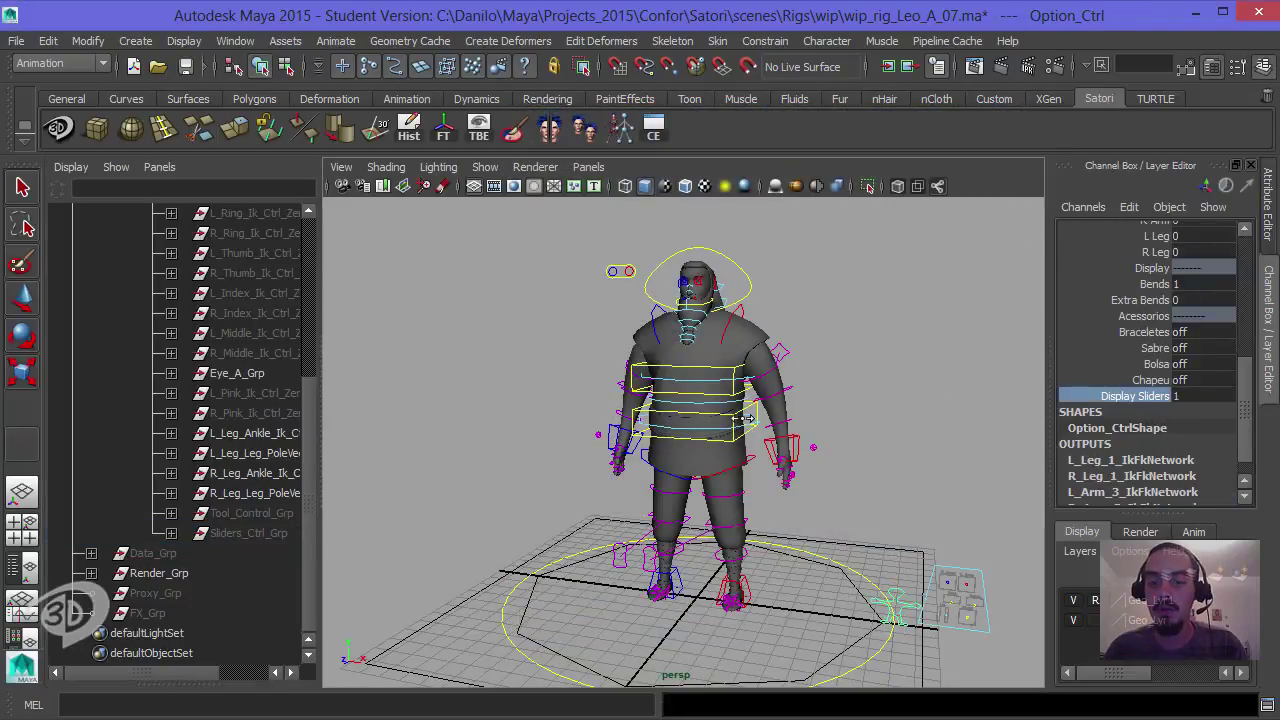
pyautogui.moveTo(743, 418); pyautogui.dragTo(869, 380, button='middle')
pyautogui.press('w')
pyautogui.click(860, 387)
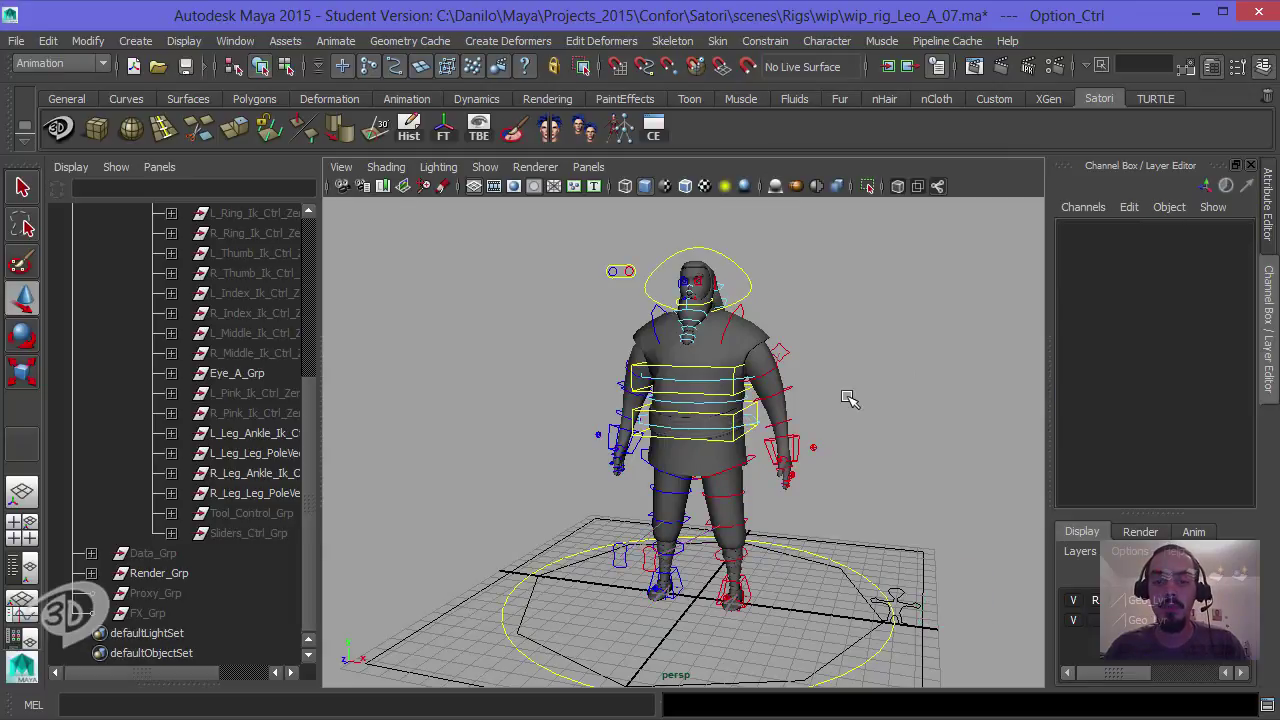
# Step: Set Display Sliders on Option_Ctrl to 1 and clear the selection
pyautogui.keyDown('alt'); pyautogui.moveTo(849, 397); pyautogui.dragTo(822, 391); pyautogui.keyUp('alt')
pyautogui.keyDown('alt'); pyautogui.moveTo(822, 391); pyautogui.dragTo(788, 356, button='middle'); pyautogui.keyUp('alt')
pyautogui.click(849, 573)
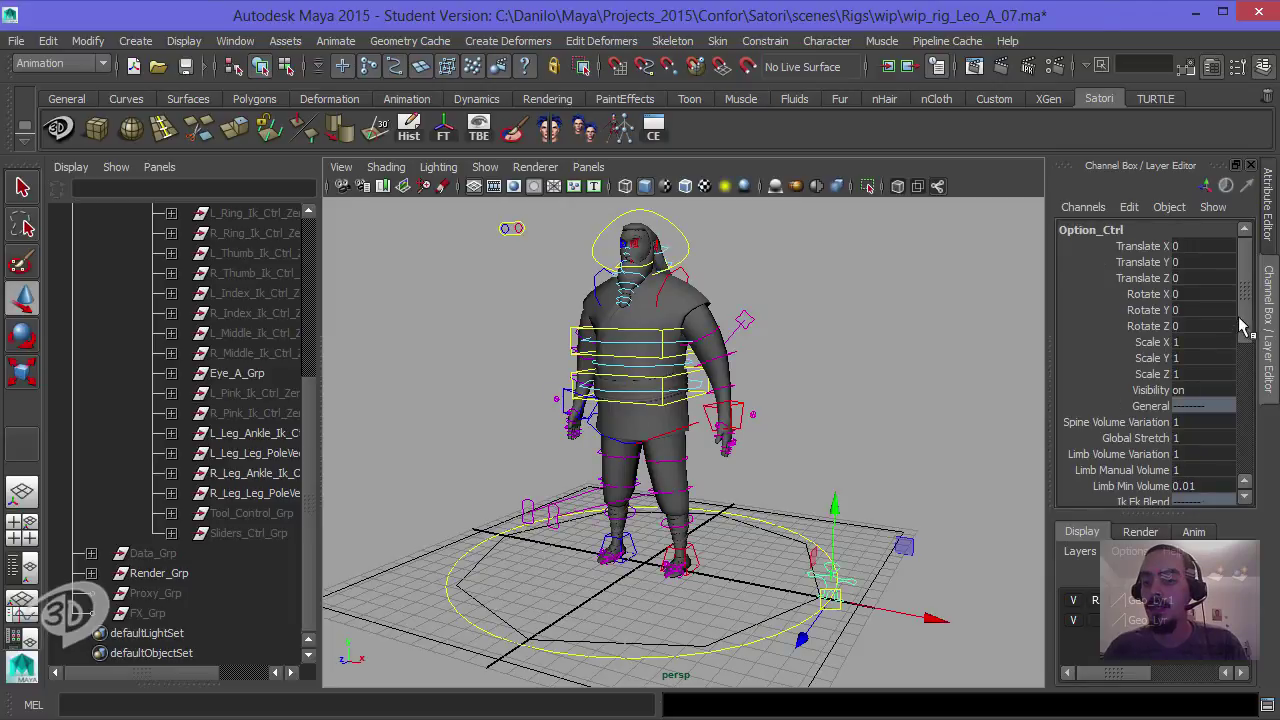
pyautogui.scroll(-5, 1140, 390)
pyautogui.click(1135, 383)
pyautogui.moveTo(1000, 373); pyautogui.dragTo(1008, 372, button='middle')
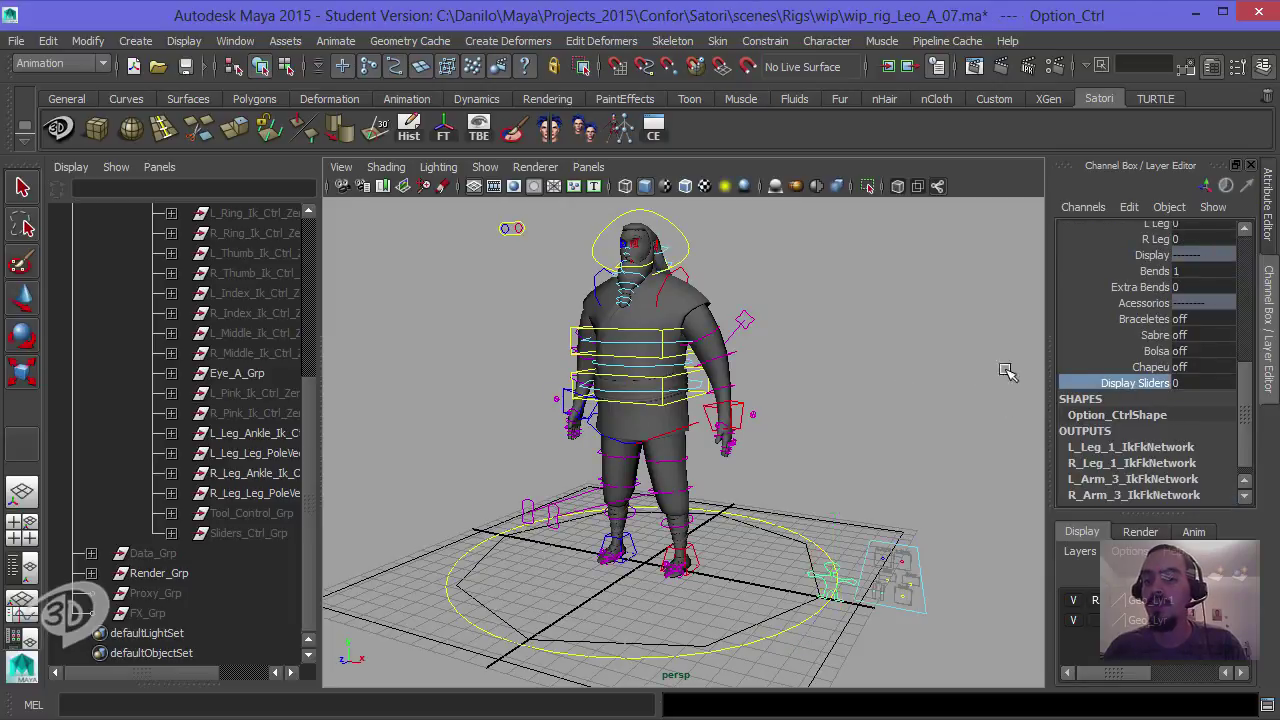
pyautogui.press('w')
pyautogui.click(797, 407)
pyautogui.keyDown('alt'); pyautogui.moveTo(799, 425); pyautogui.dragTo(822, 432); pyautogui.keyUp('alt')
pyautogui.keyDown('alt'); pyautogui.moveTo(822, 432); pyautogui.dragTo(811, 449, button='middle'); pyautogui.keyUp('alt')
pyautogui.click(810, 449)
pyautogui.keyDown('alt'); pyautogui.moveTo(810, 449); pyautogui.dragTo(670, 515); pyautogui.keyUp('alt')
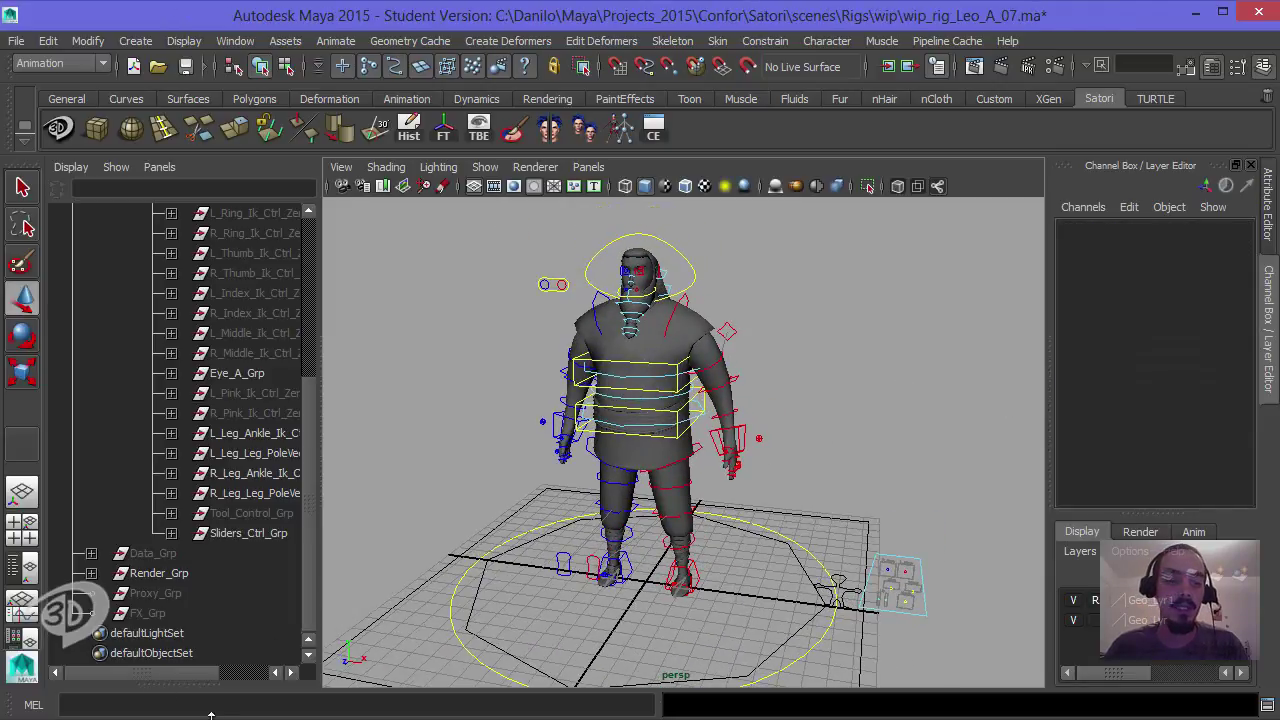
# Step: Open the Script Editor and select the whole jsFacialWin(); command in the MEL script
pyautogui.click(116, 706)
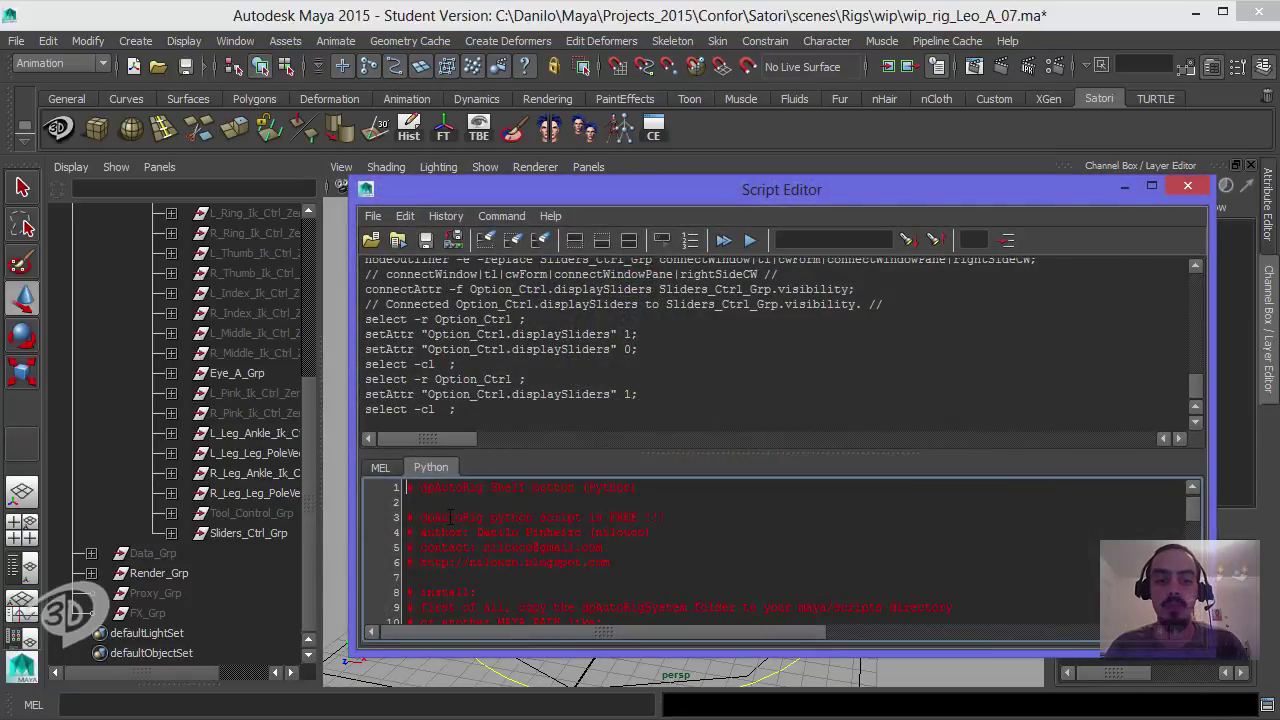
pyautogui.click(382, 468)
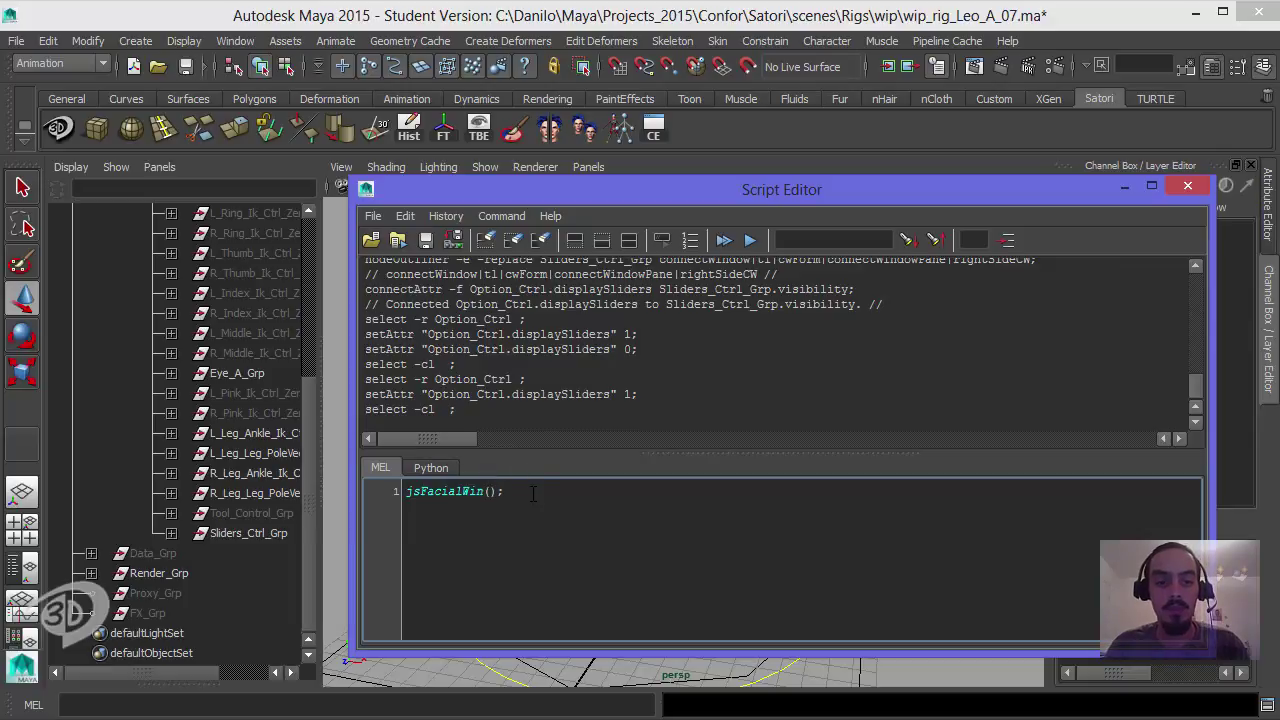
pyautogui.hotkey('ctrl', 'a')
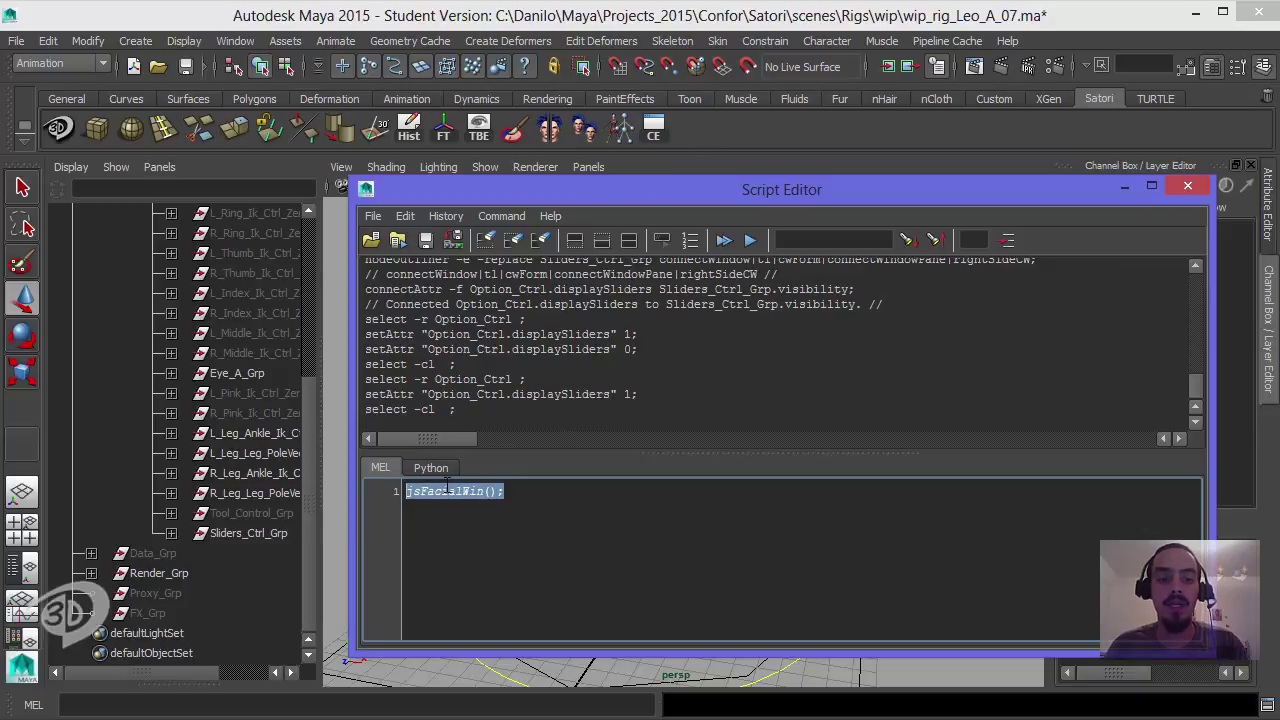
# Step: Add the selected jsFacialWin(); command to the Satori shelf as an unnamed button and delete that button
pyautogui.moveTo(446, 494); pyautogui.dragTo(688, 131, button='middle')
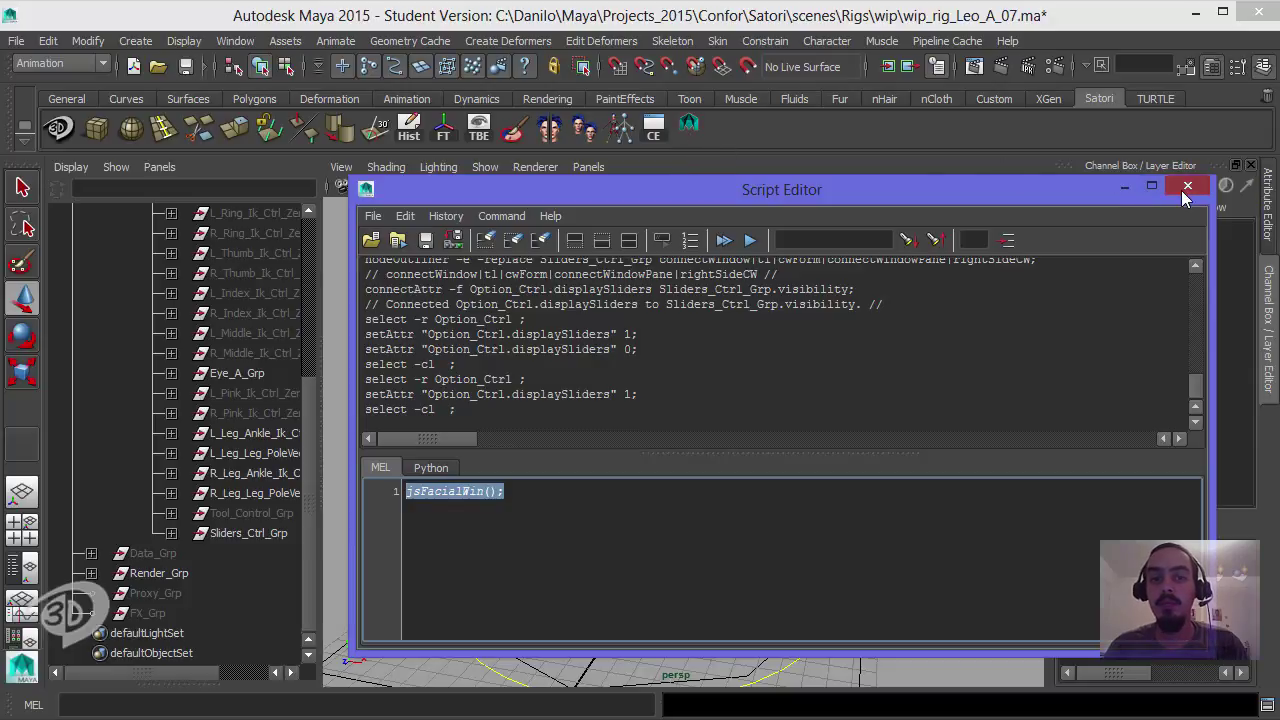
pyautogui.click(815, 130)
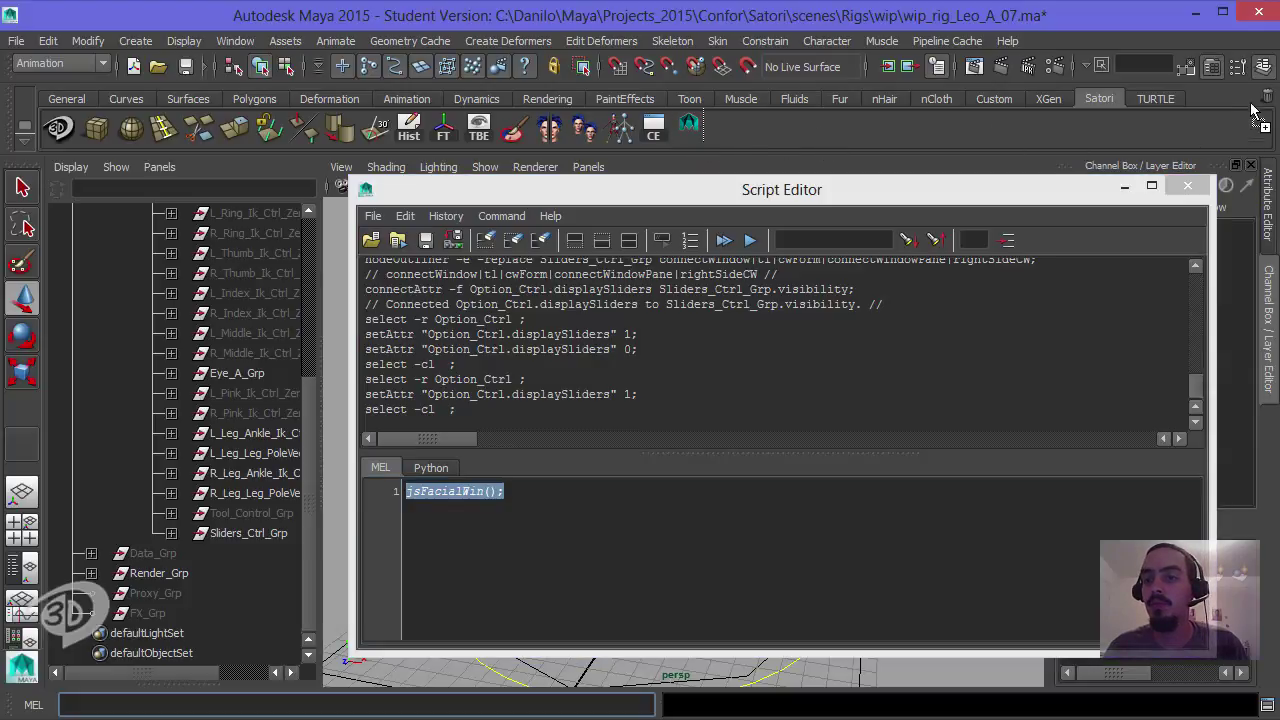
pyautogui.moveTo(1262, 98); pyautogui.dragTo(1265, 98, button='middle')
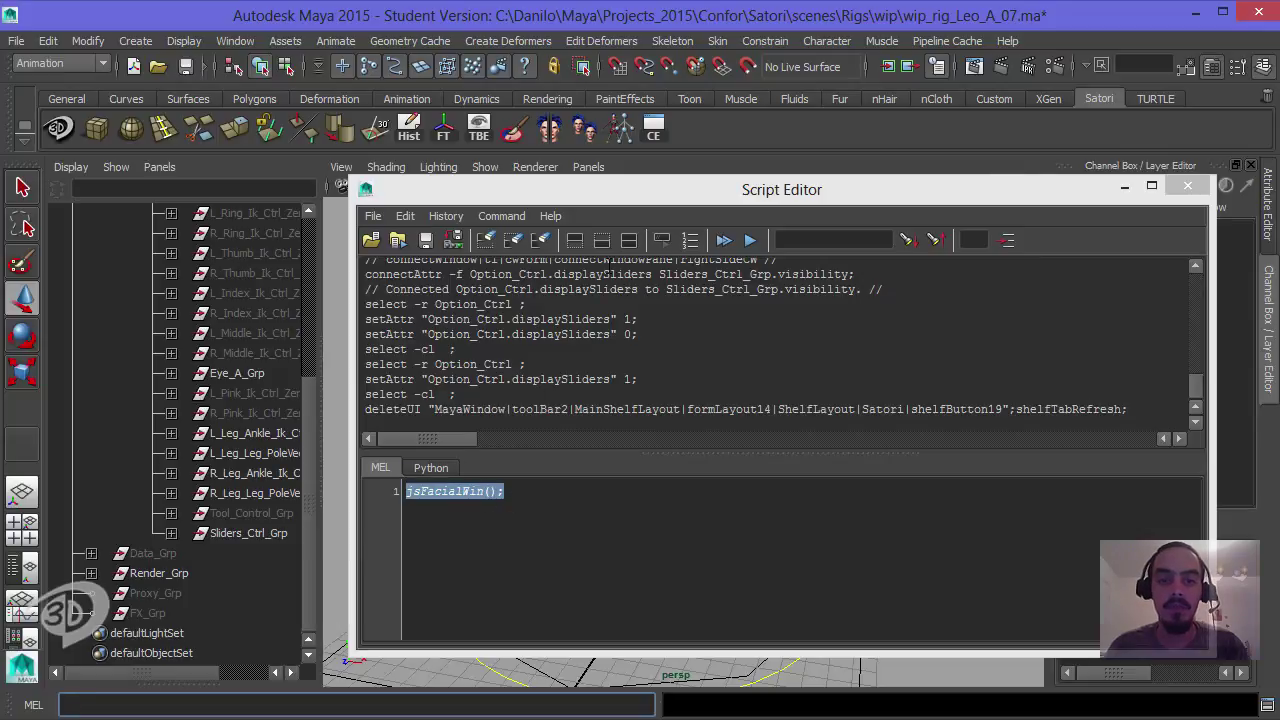
# Step: Save the selected jsFacialWin(); script to the Satori shelf as a new item named jsFacialWin
pyautogui.click(454, 245)
pyautogui.click(454, 245)
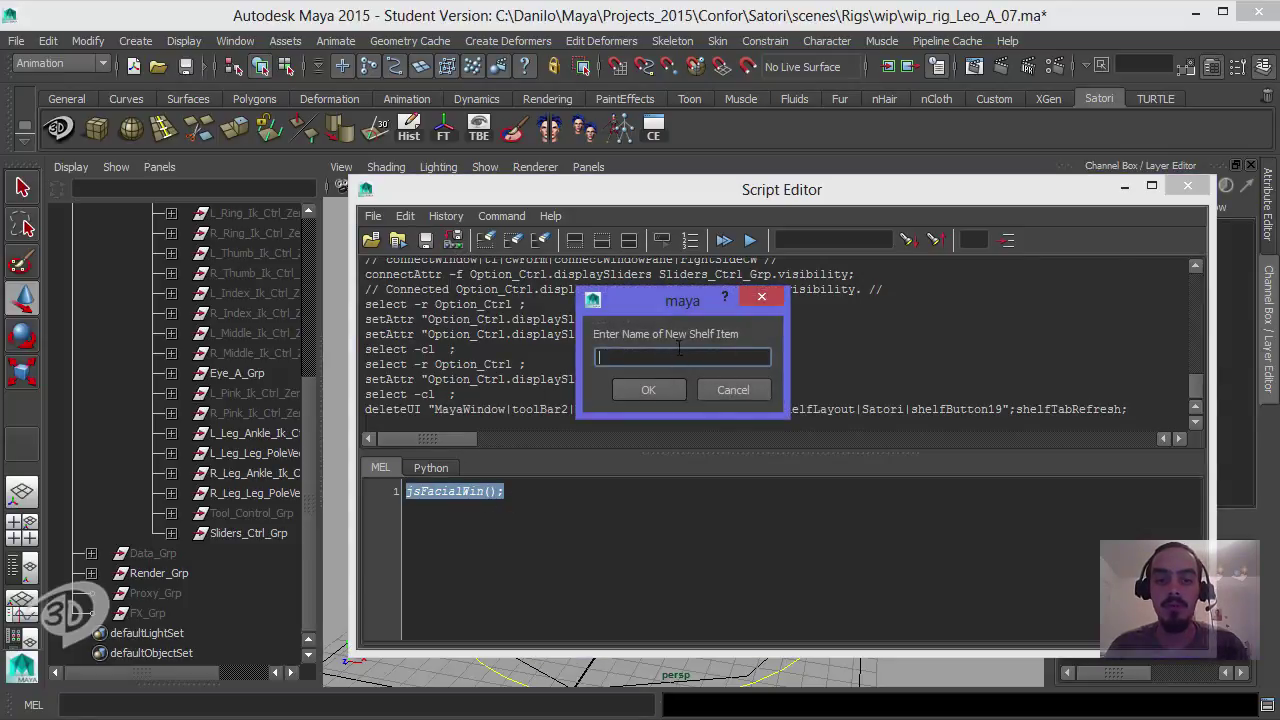
pyautogui.write('js')
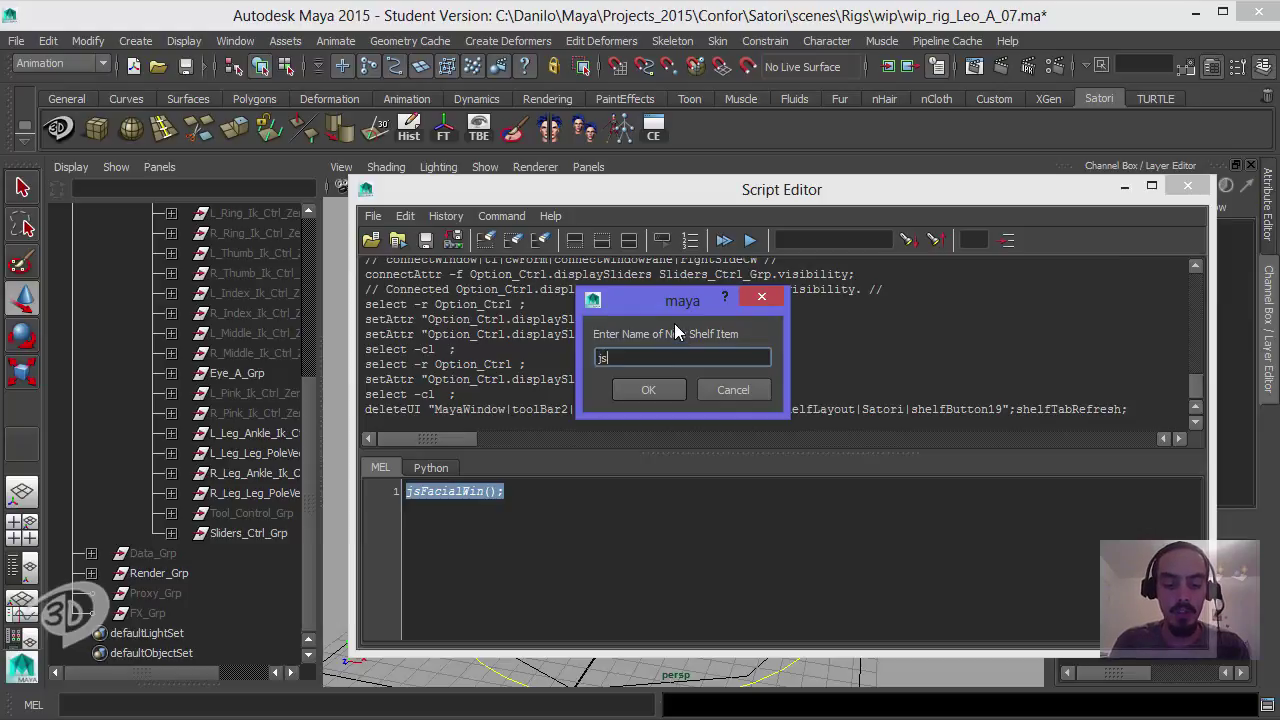
pyautogui.write('Facial')
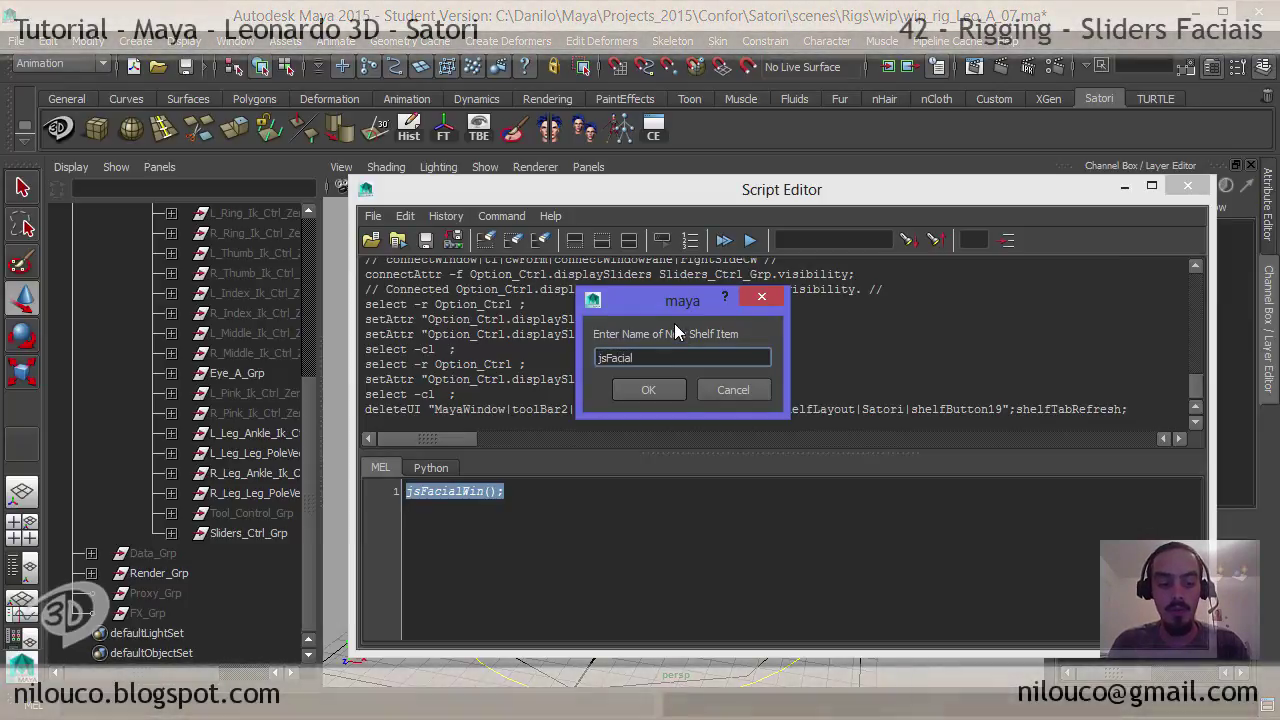
pyautogui.write('Win')
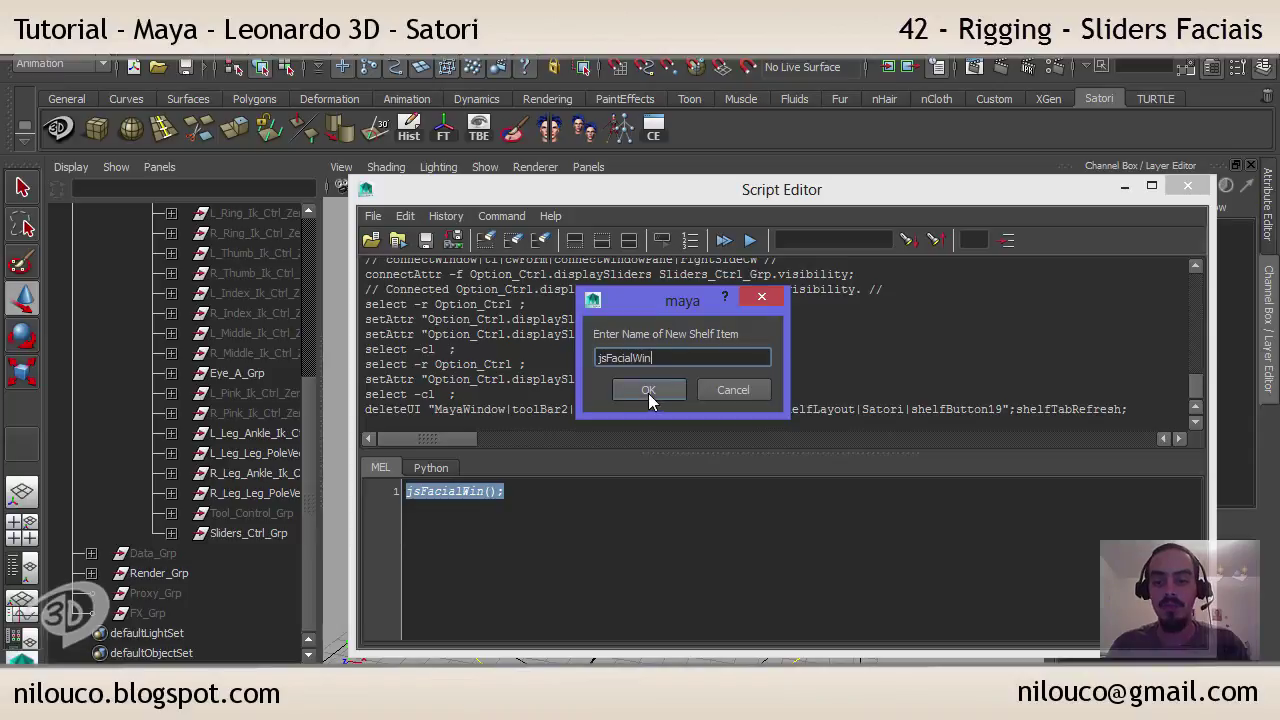
pyautogui.click(648, 390)
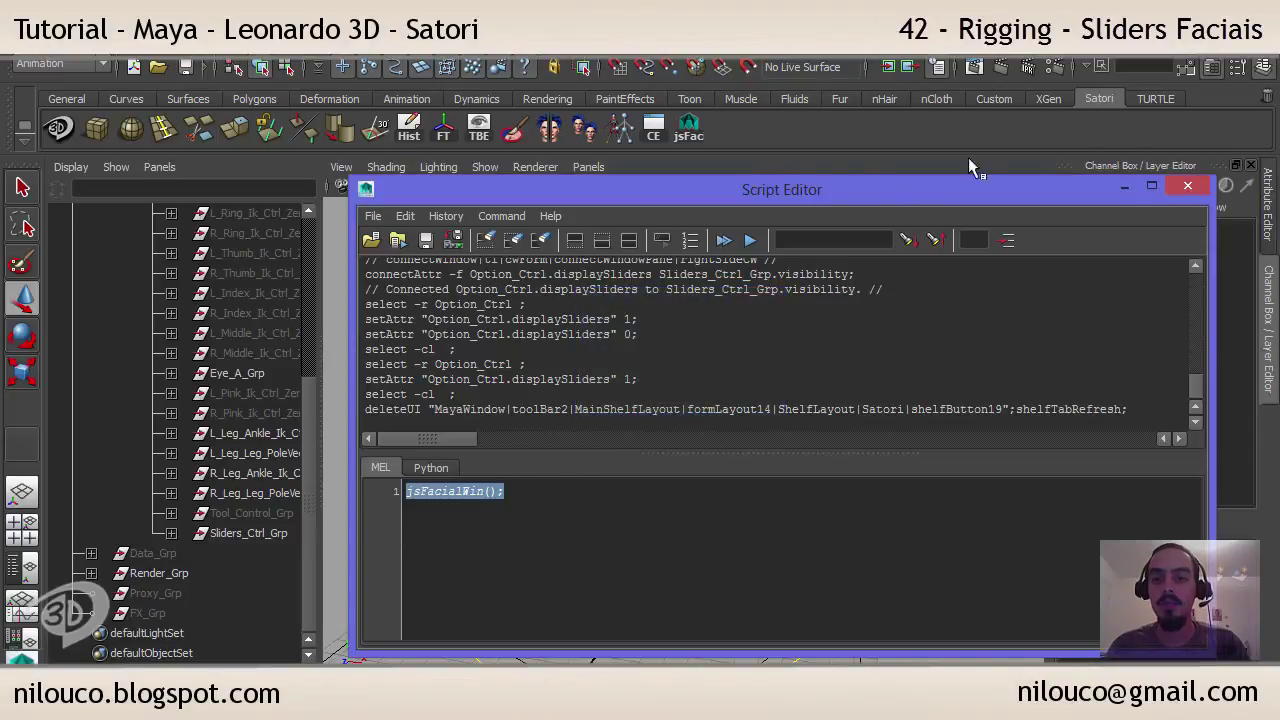
# Step: Close the Script Editor and save the rig scene
pyautogui.click(1187, 185)
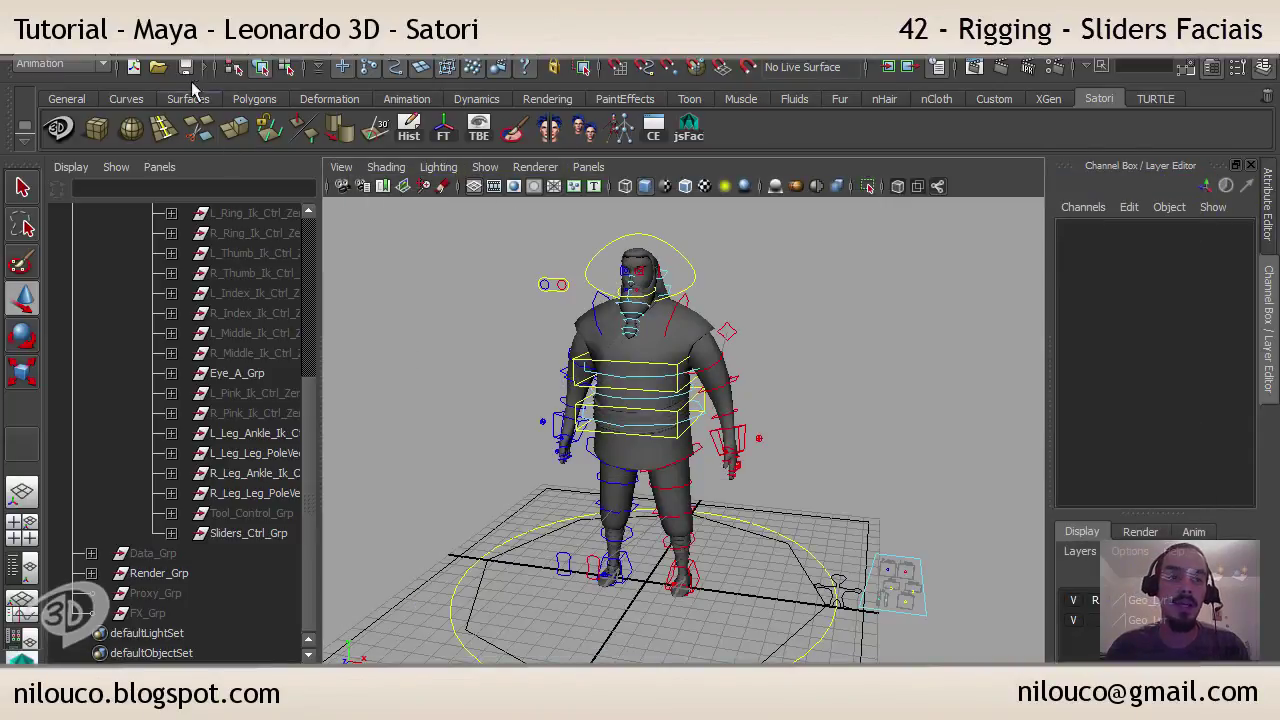
pyautogui.click(185, 67)
pyautogui.click(640, 382)
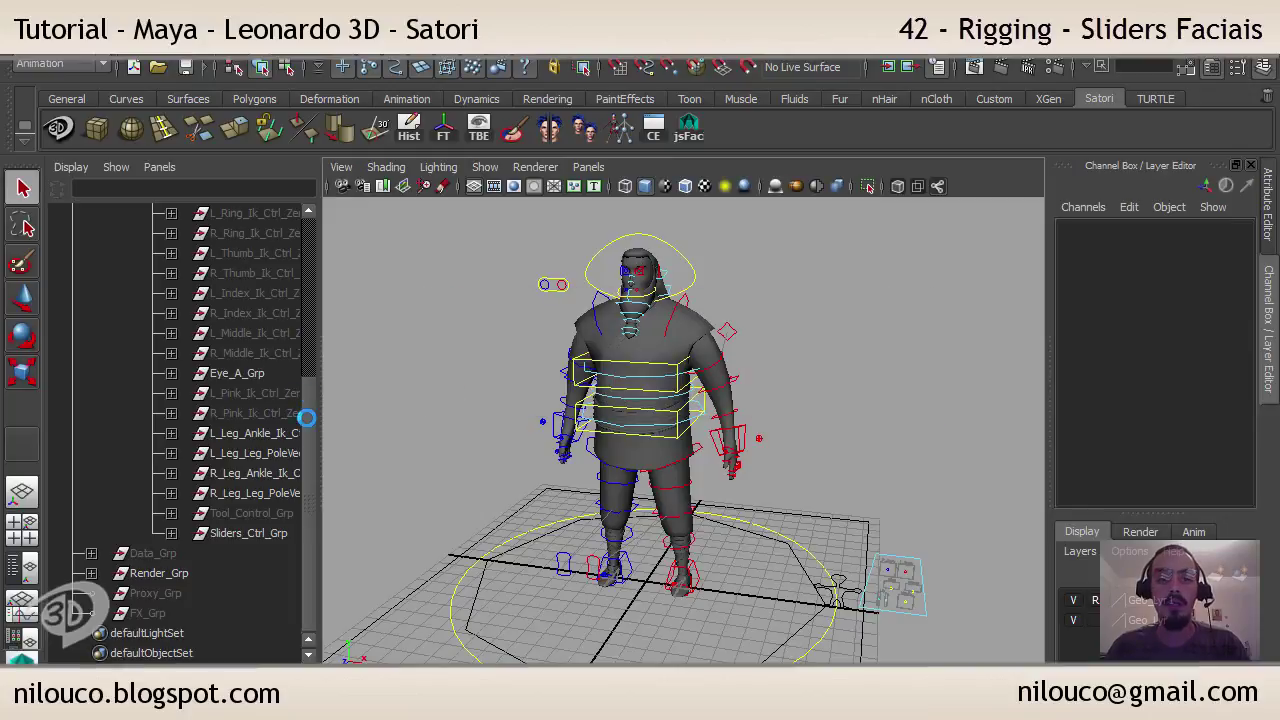